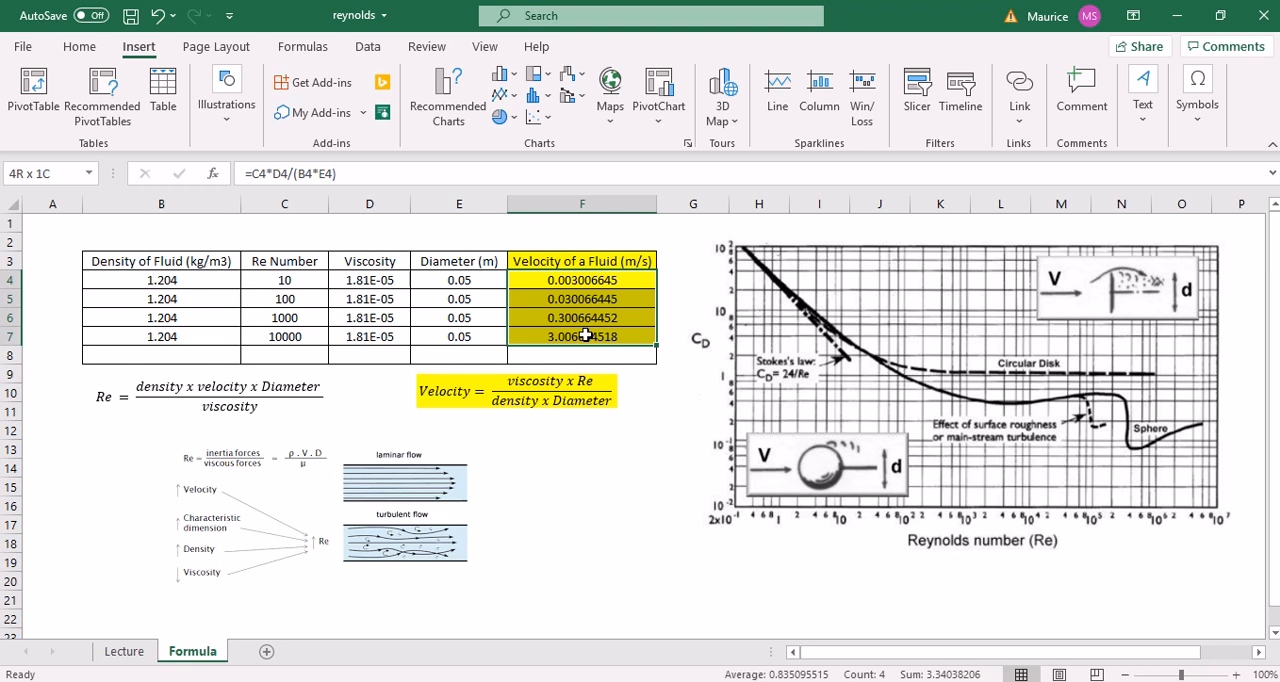
Examine the velocity formula in the Reynolds number table and the Re number, density and diameter cells it uses
{"action": "left_click_drag", "start_coordinate": [586, 336], "coordinate": [584, 333]}
{"action": "left_click", "coordinate": [588, 281]}
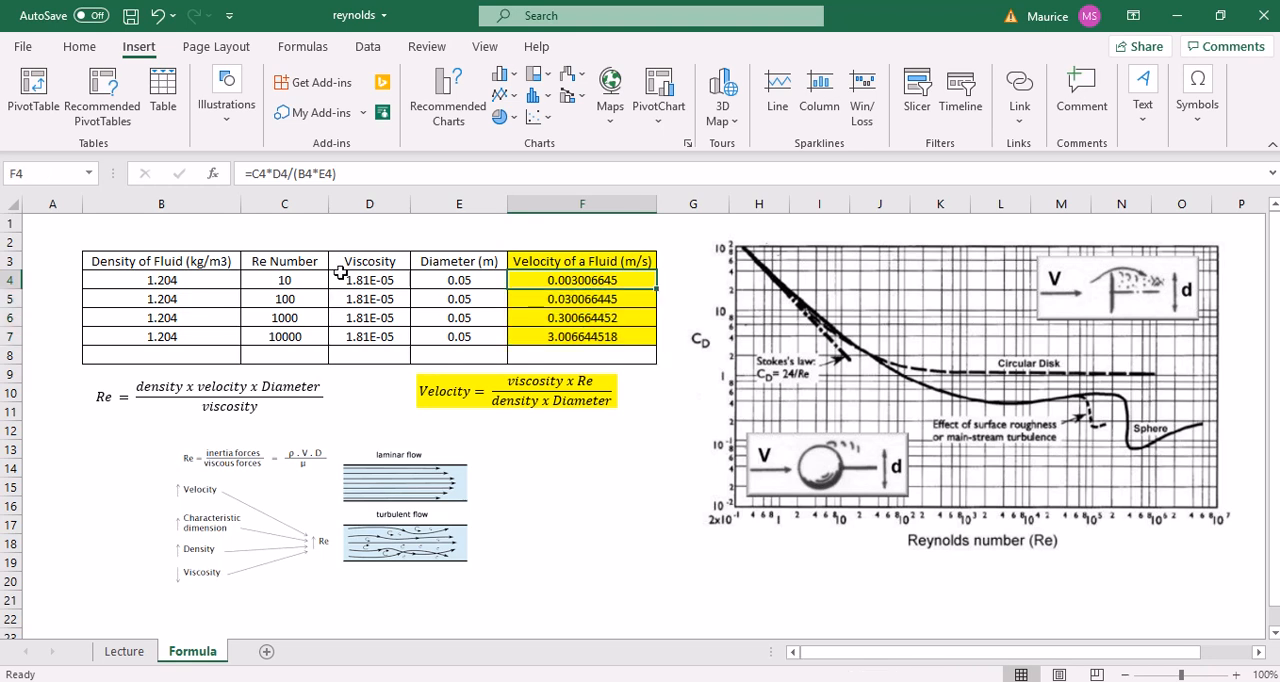
{"action": "left_click", "coordinate": [302, 281]}
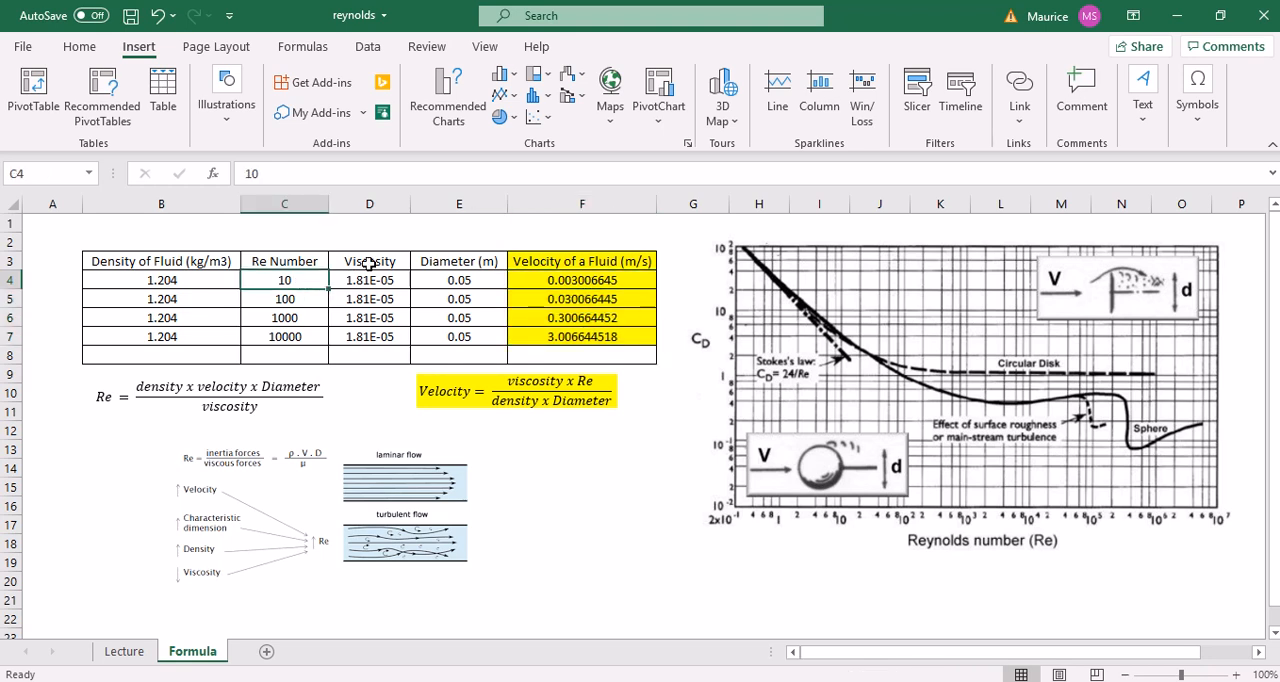
{"action": "left_click_drag", "start_coordinate": [232, 281], "coordinate": [224, 336]}
{"action": "left_click_drag", "start_coordinate": [476, 282], "coordinate": [481, 337]}
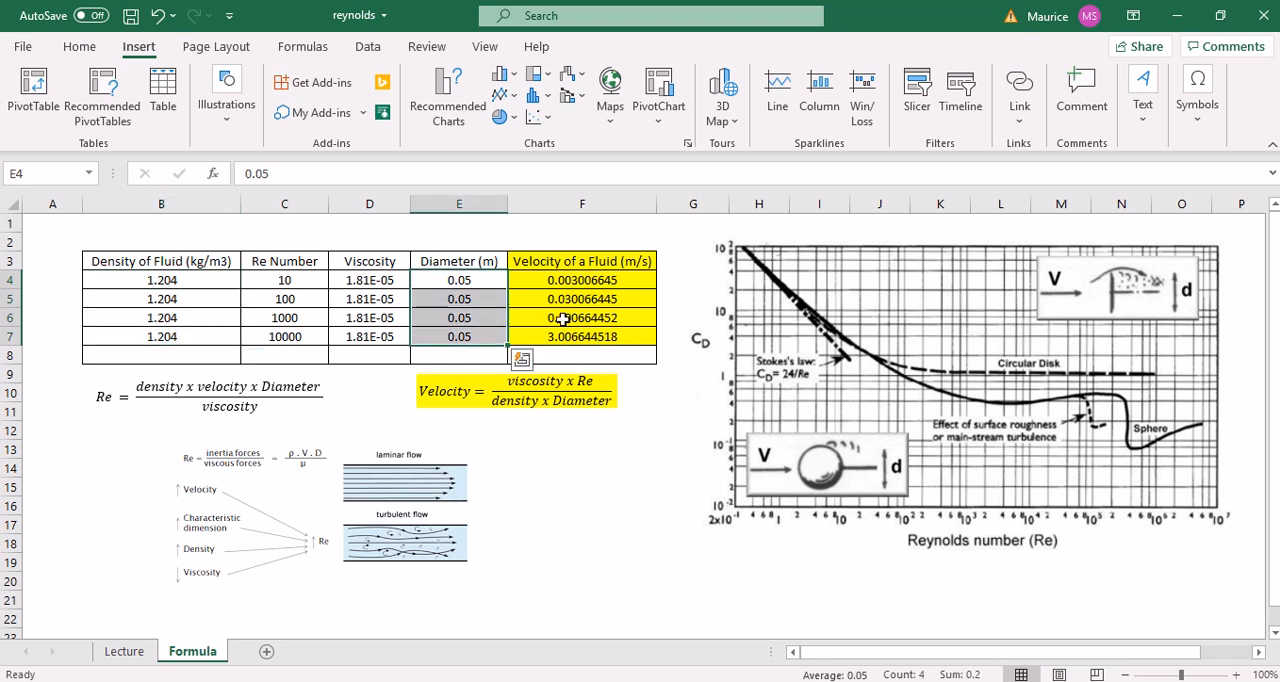
{"action": "left_click", "coordinate": [546, 453]}
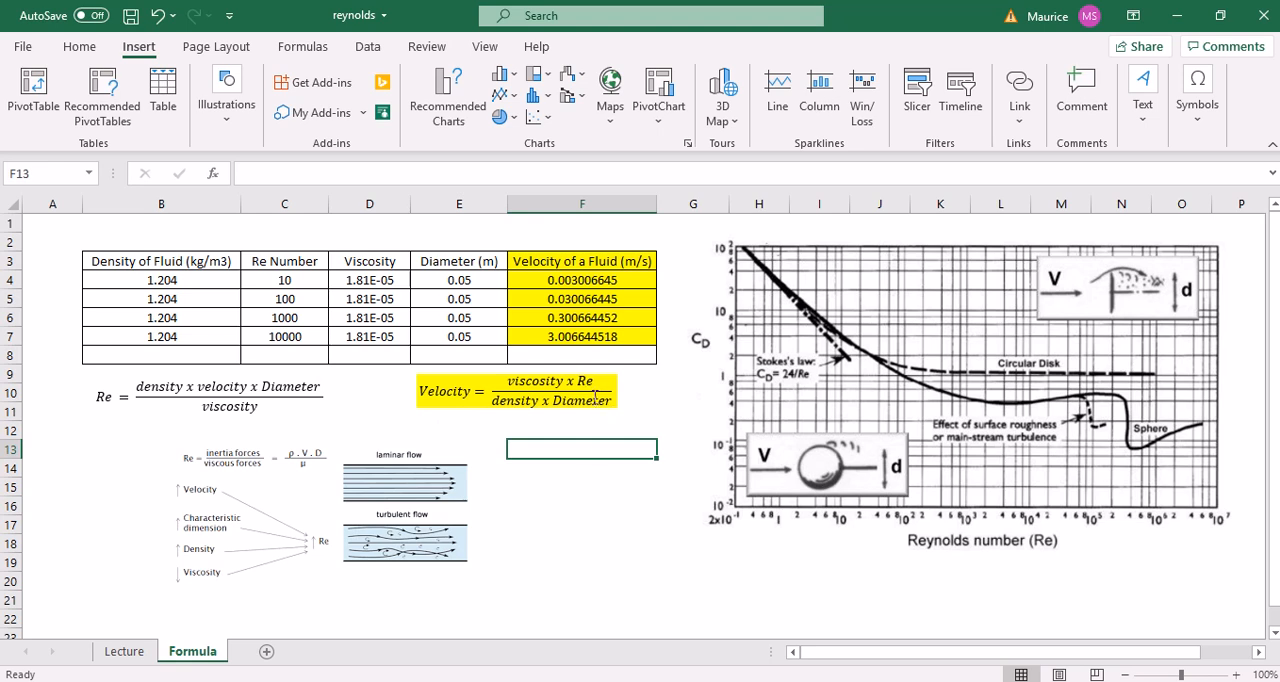
{"action": "left_click", "coordinate": [599, 280]}
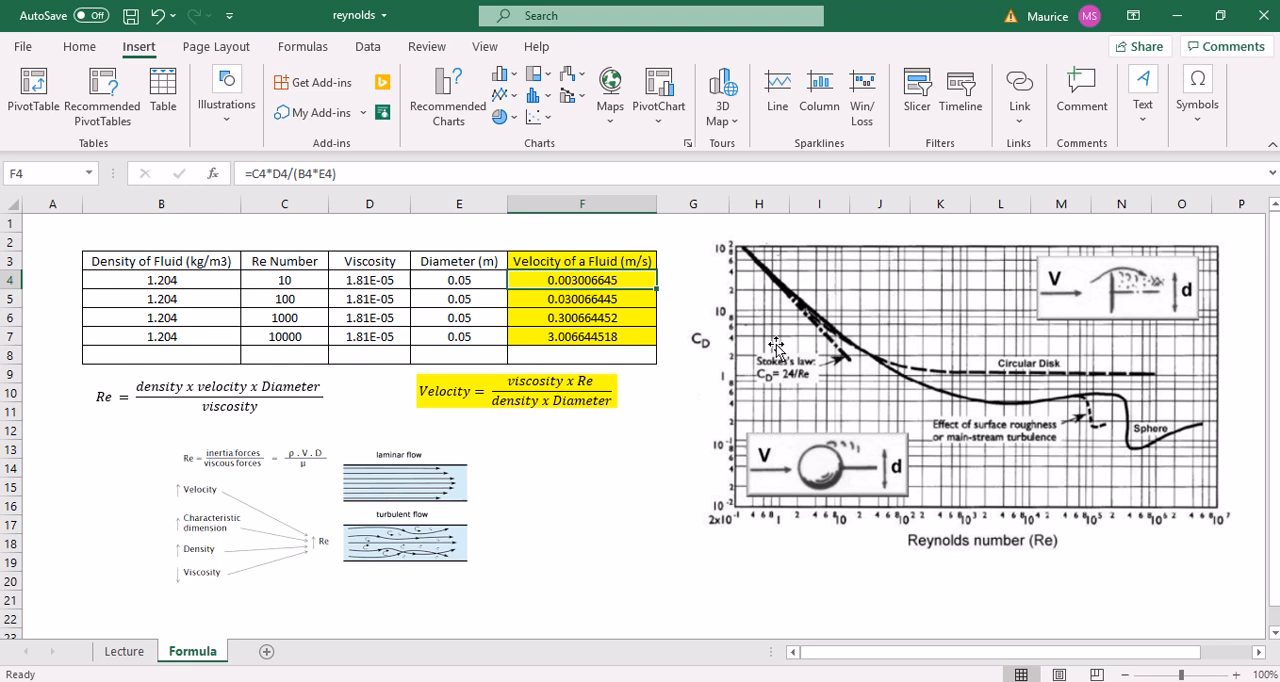
{"action": "left_click", "coordinate": [622, 490]}
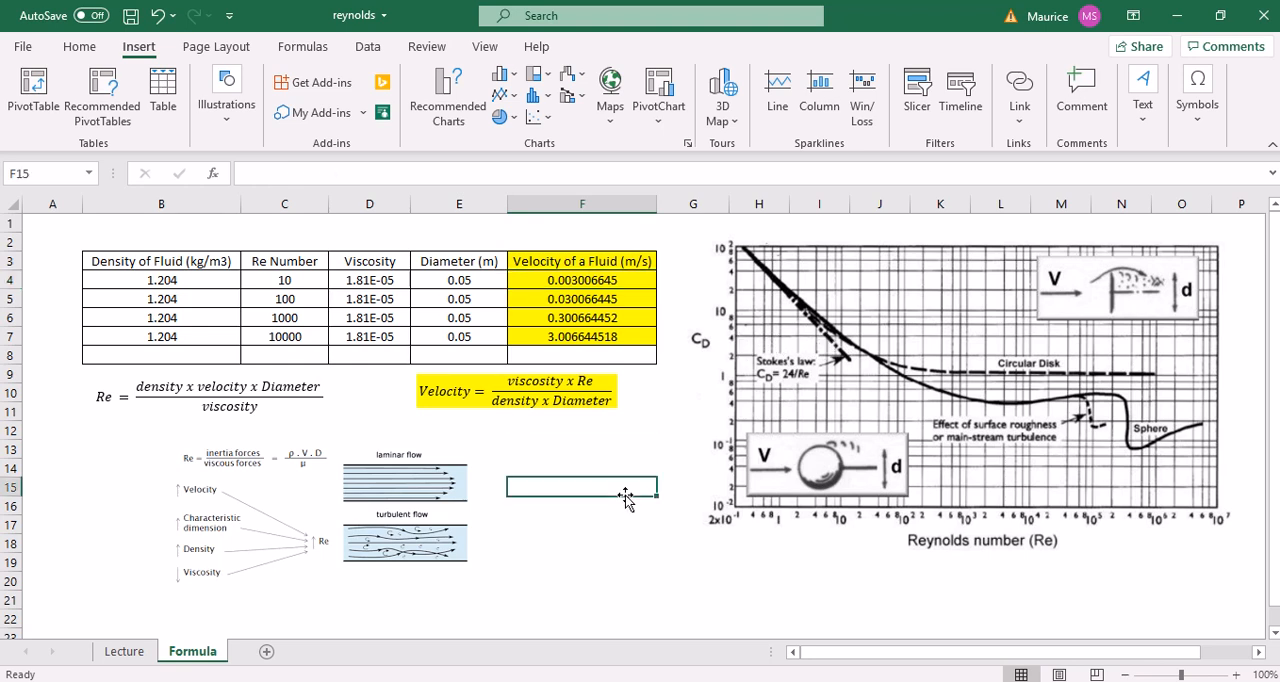
Switch to the sphere drag coefficient PDF in Chrome and read the instructions for modelling the sphere
{"action": "mouse_move", "coordinate": [765, 681]}
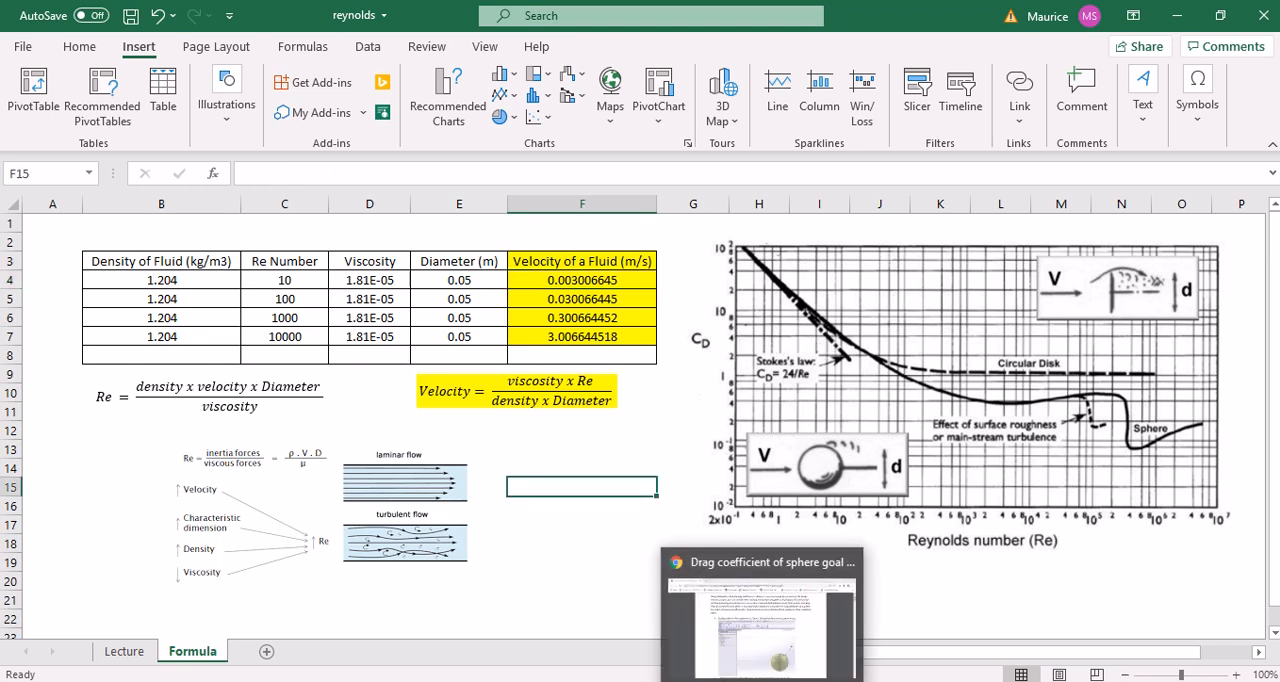
{"action": "left_click", "coordinate": [773, 656]}
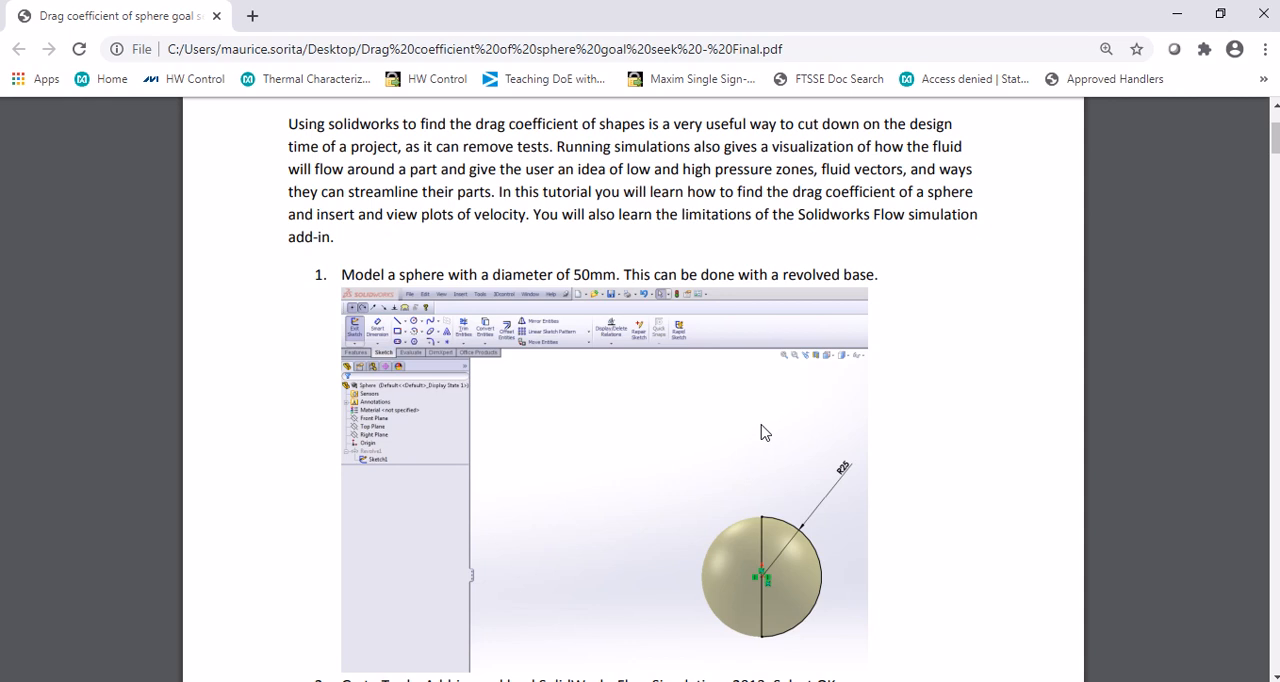
{"action": "scroll", "coordinate": [763, 415], "scroll_direction": "down", "scroll_amount": 2}
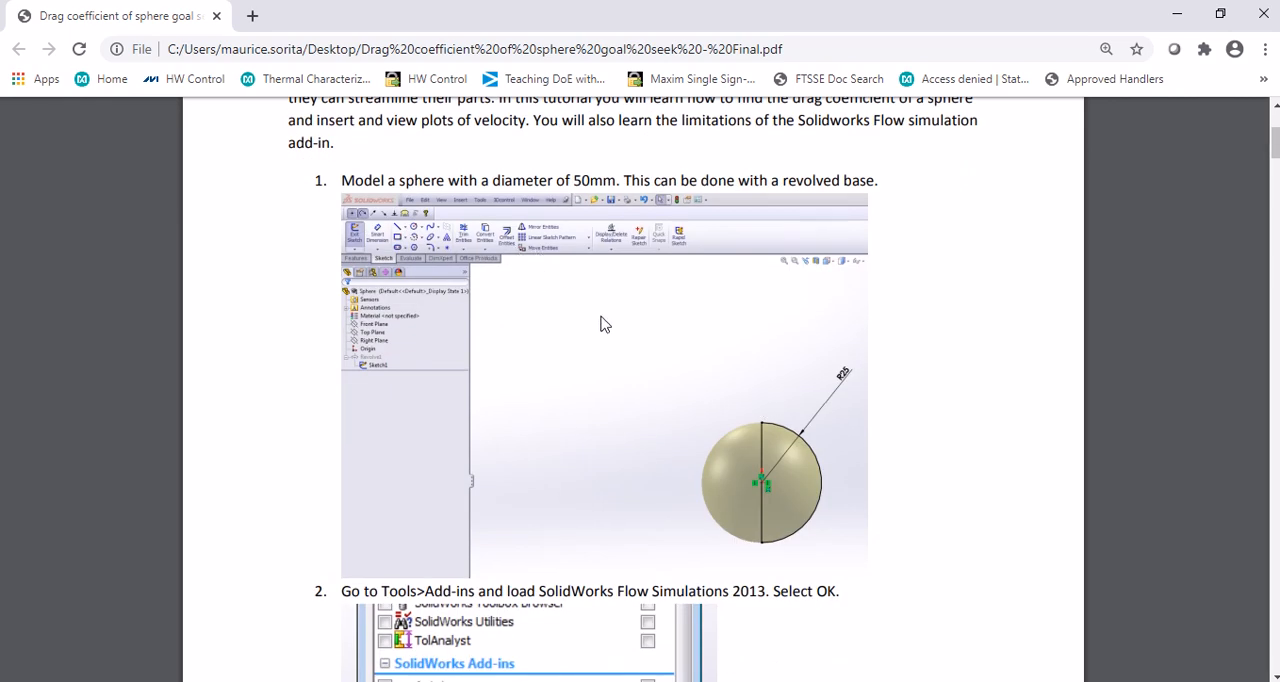
{"action": "scroll", "coordinate": [604, 326], "scroll_direction": "down", "scroll_amount": 2}
In SOLIDWORKS, edit the sphere's revolve sketch, move its radius dimension closer to the arc, and exit the sketch
{"action": "key", "text": "alt+Tab"}
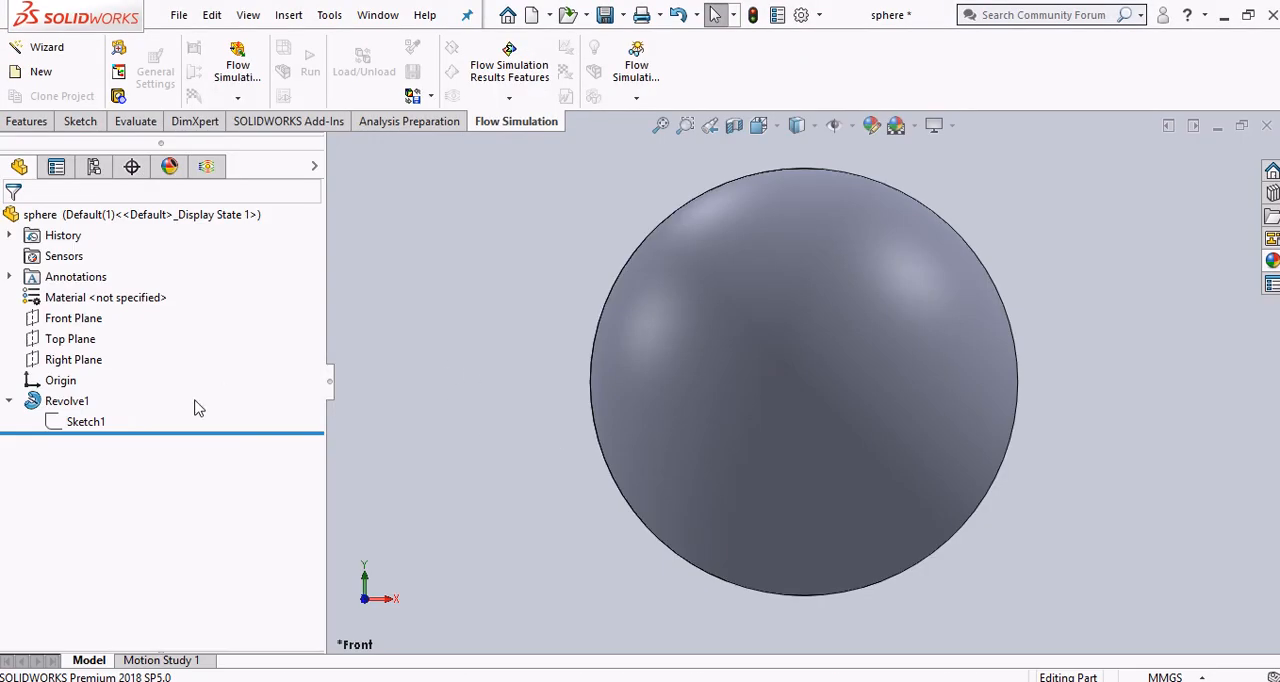
{"action": "left_click", "coordinate": [85, 421]}
{"action": "left_click", "coordinate": [110, 357]}
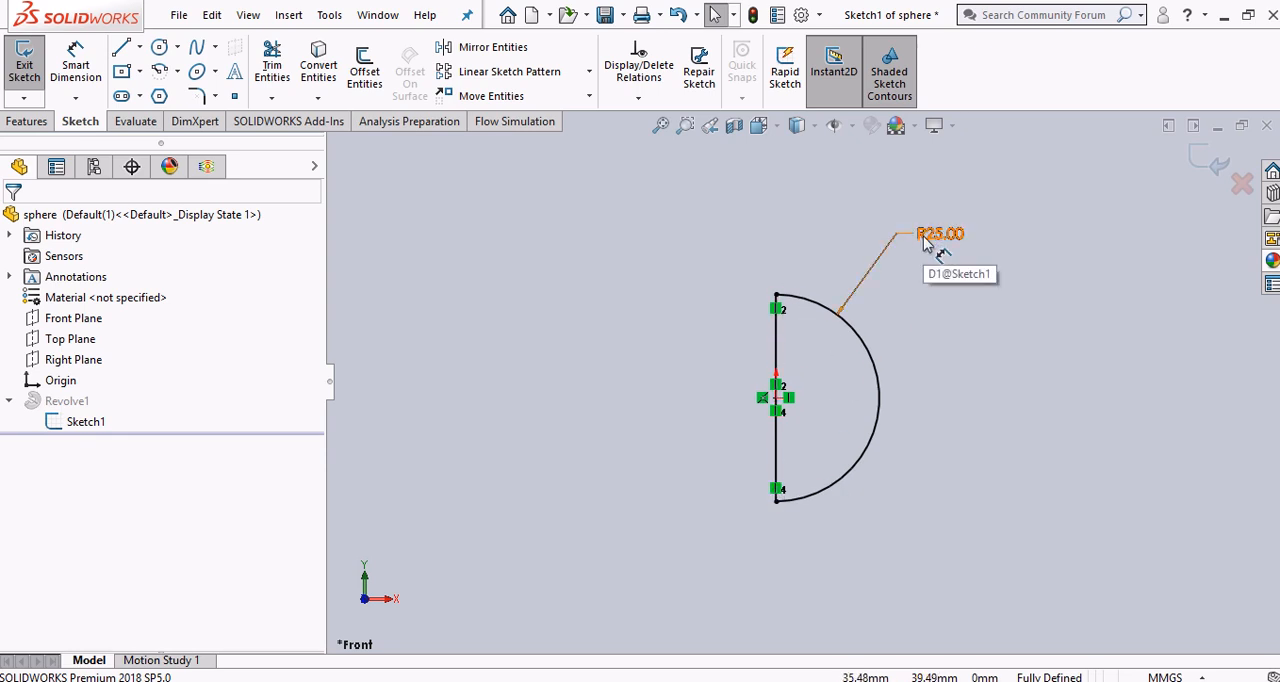
{"action": "left_click_drag", "start_coordinate": [926, 248], "coordinate": [912, 282]}
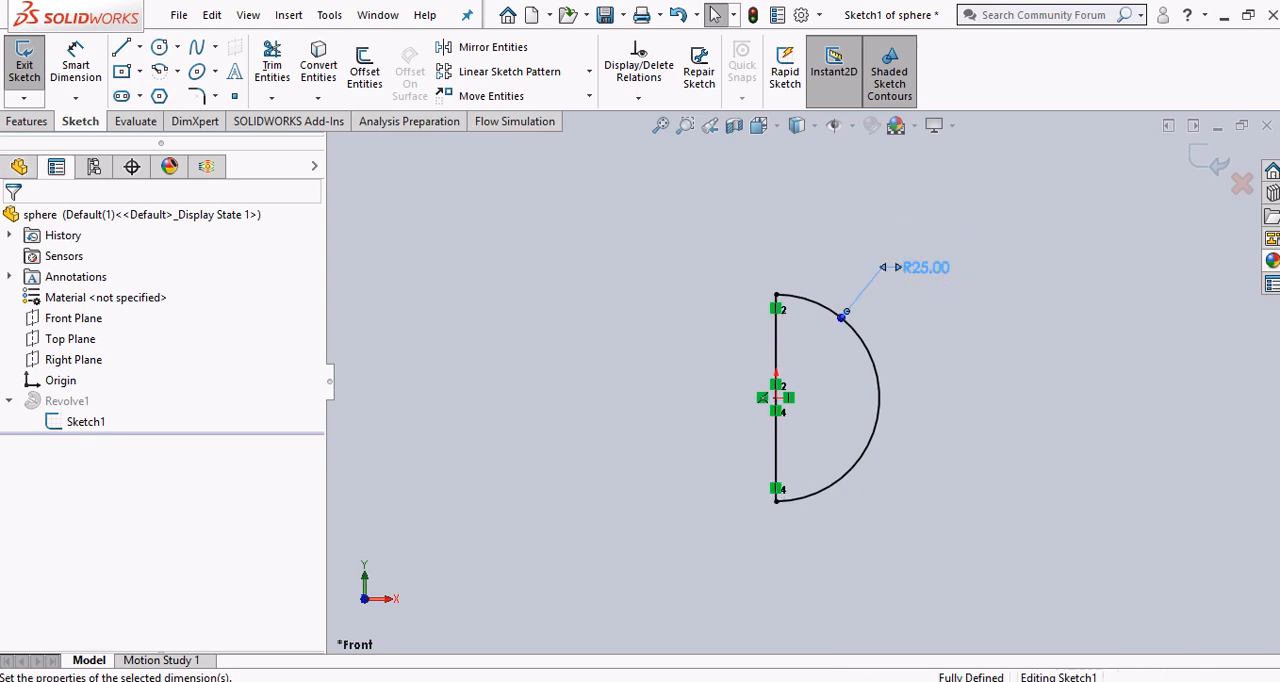
{"action": "left_click", "coordinate": [1187, 182]}
{"action": "left_click", "coordinate": [1208, 170]}
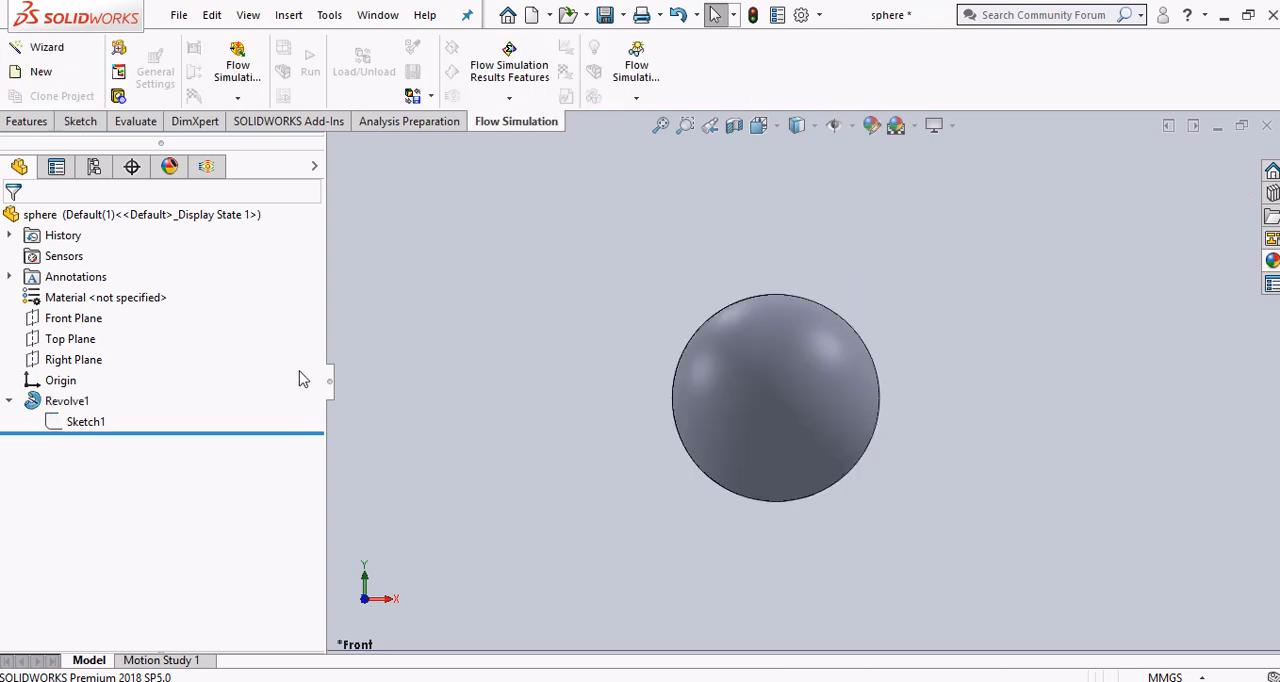
Return to the PDF guide in Chrome and read the step on loading the Flow Simulation add-in, highlighting its version year
{"action": "key", "text": "alt+Tab"}
{"action": "scroll", "coordinate": [760, 449], "scroll_direction": "down", "scroll_amount": 4}
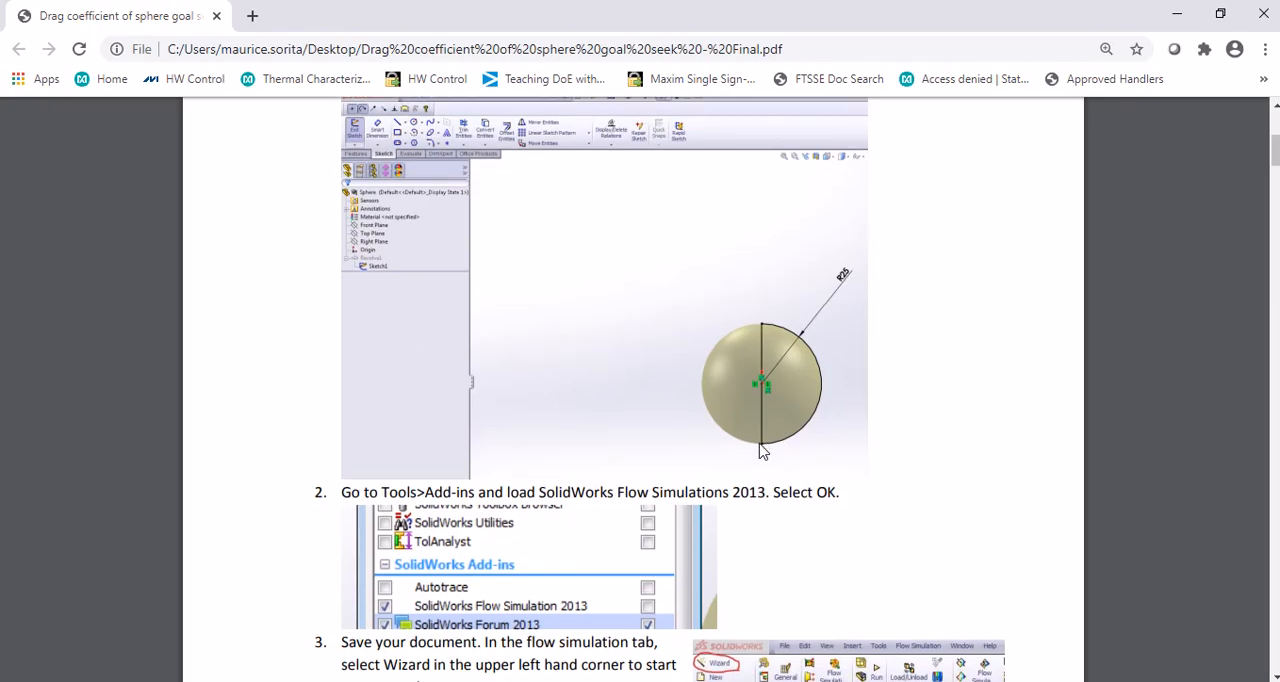
{"action": "scroll", "coordinate": [731, 400], "scroll_direction": "up", "scroll_amount": 1}
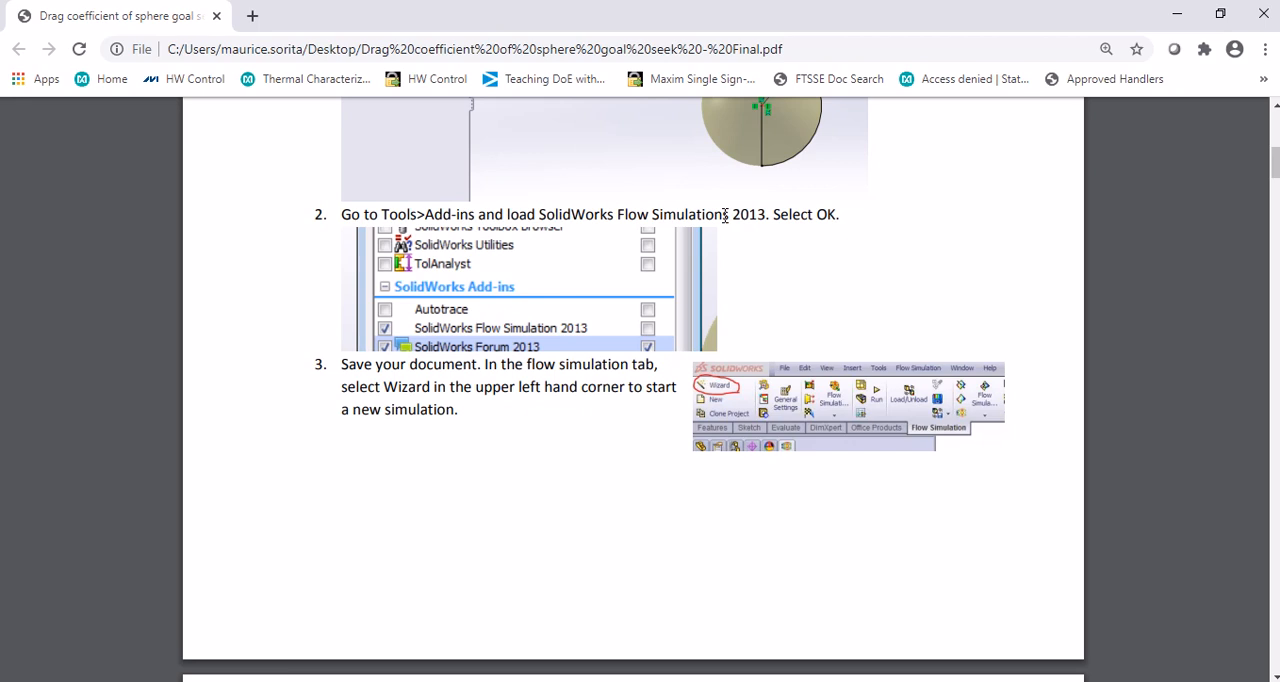
{"action": "left_click_drag", "start_coordinate": [734, 215], "coordinate": [771, 242]}
In SOLIDWORKS, check that the Flow Simulation 2018 add-in is active and its command set is enabled
{"action": "key", "text": "alt+Tab"}
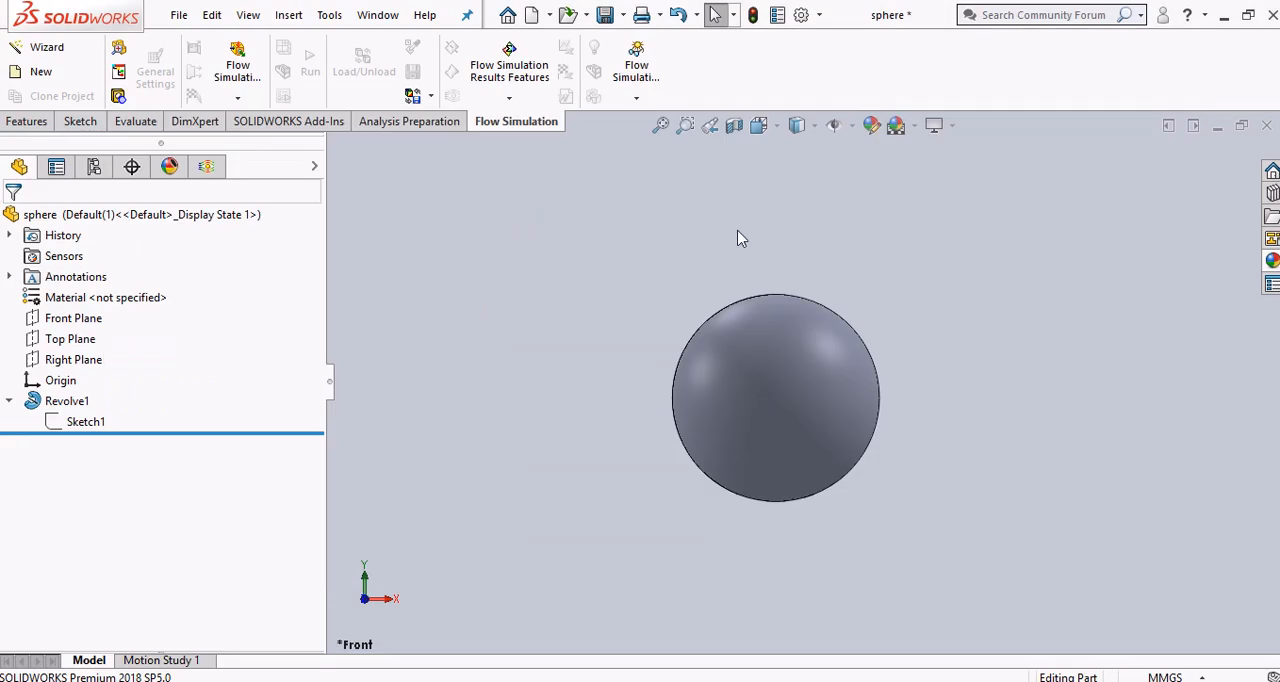
{"action": "left_click", "coordinate": [819, 15]}
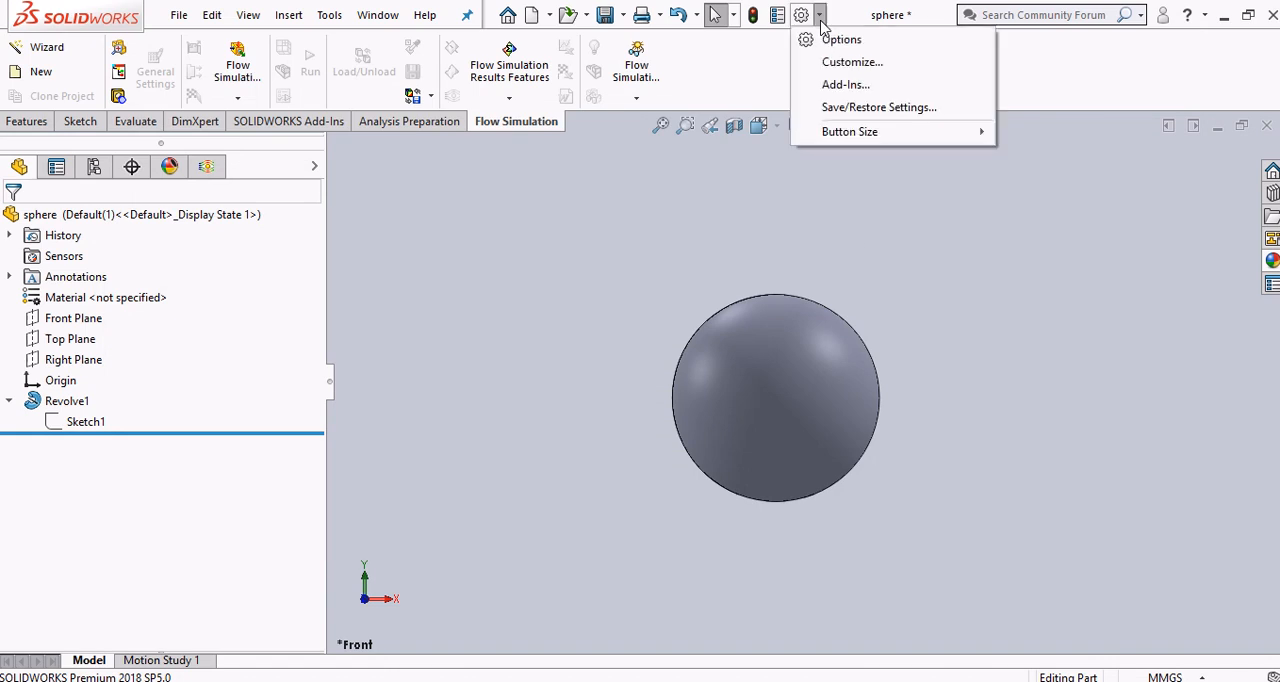
{"action": "left_click", "coordinate": [829, 89]}
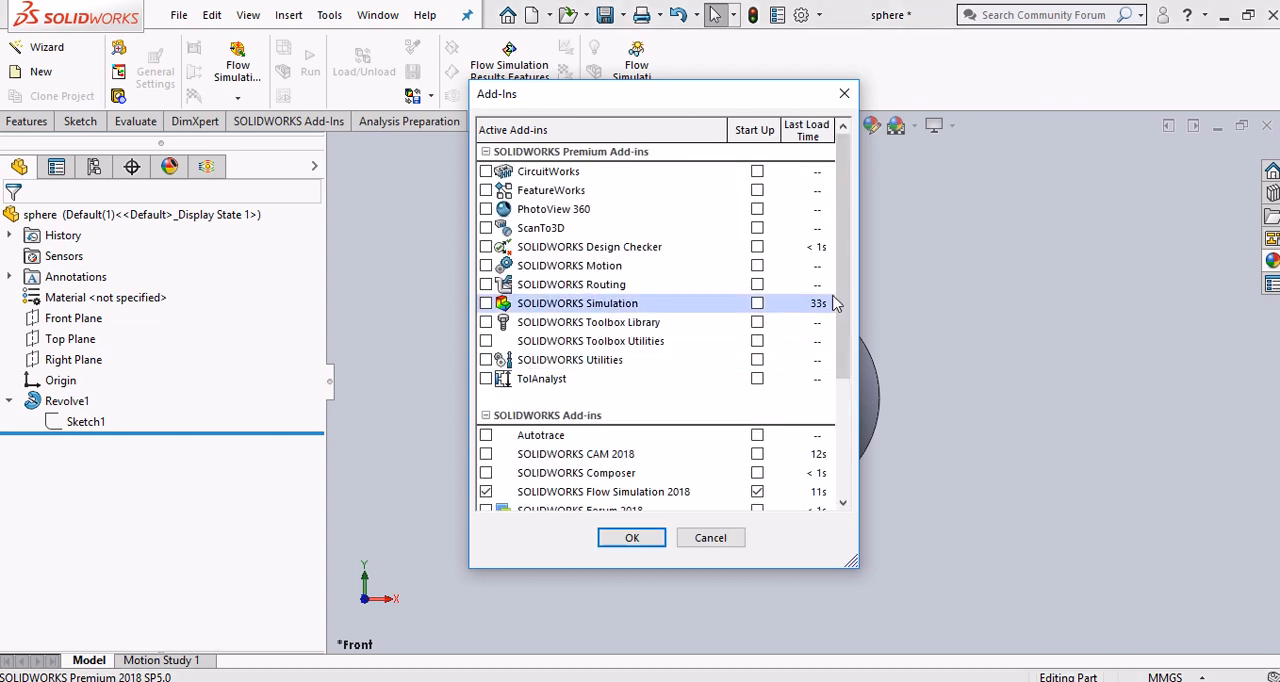
{"action": "left_click_drag", "start_coordinate": [841, 305], "coordinate": [841, 430]}
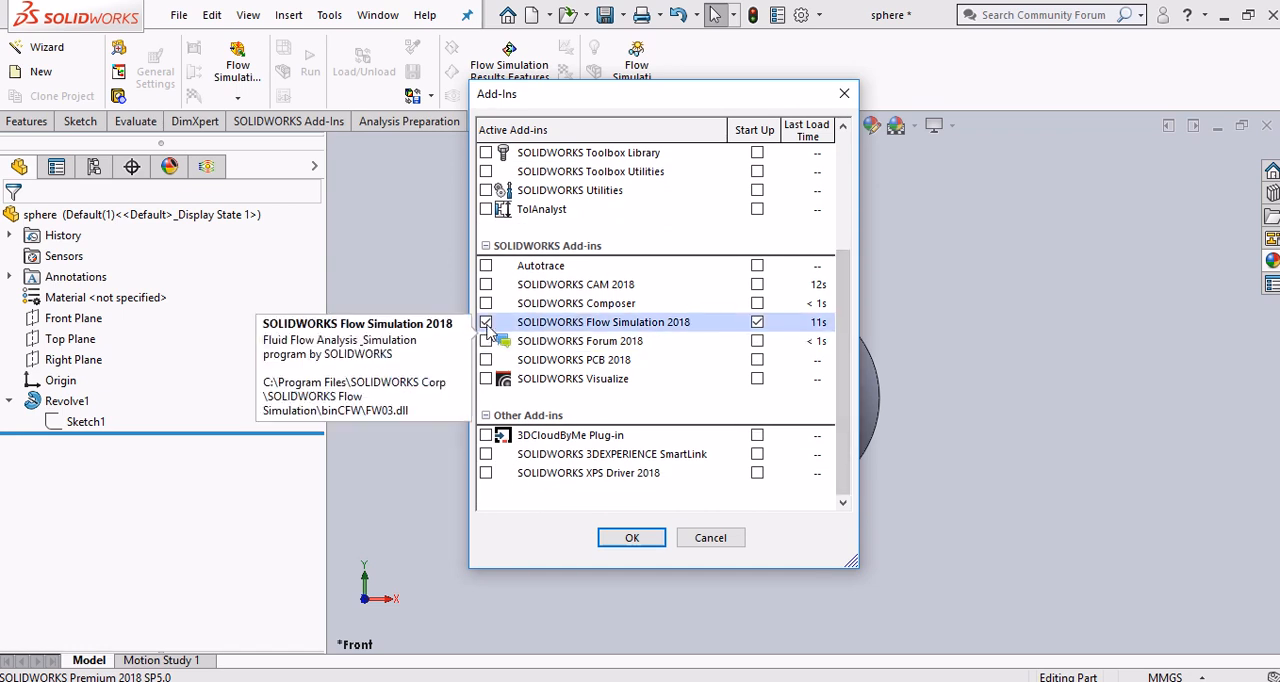
{"action": "left_click", "coordinate": [650, 540]}
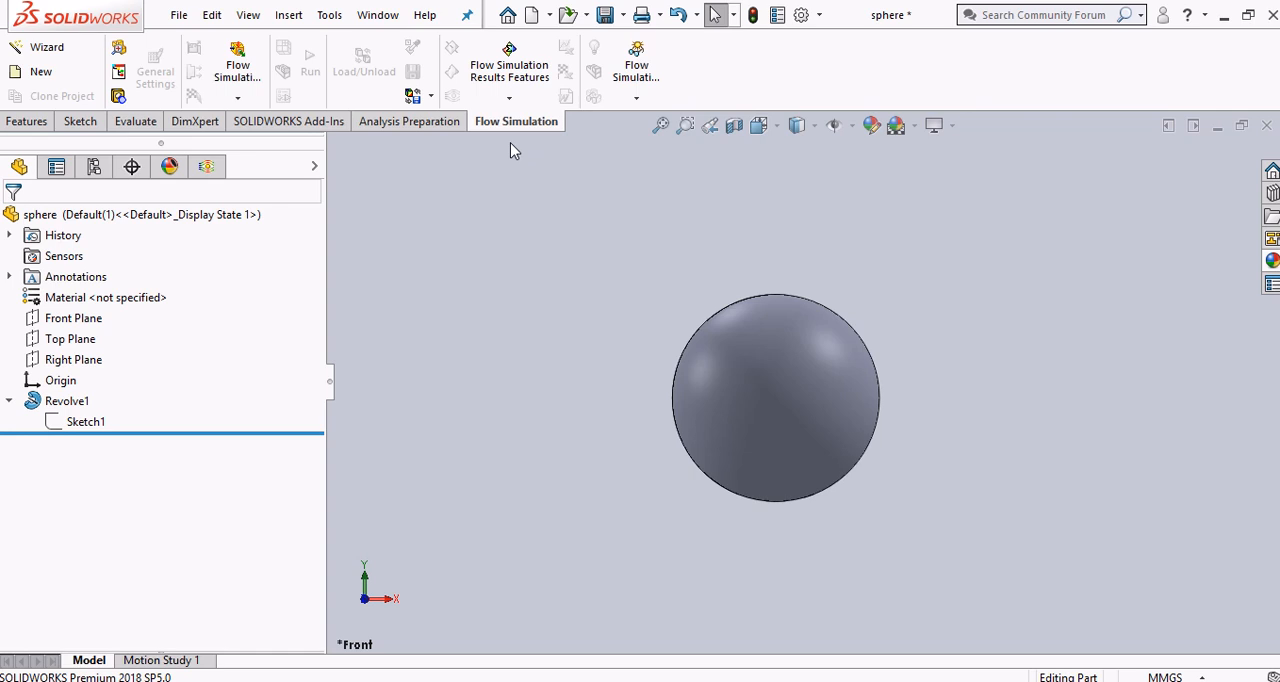
{"action": "right_click", "coordinate": [450, 124]}
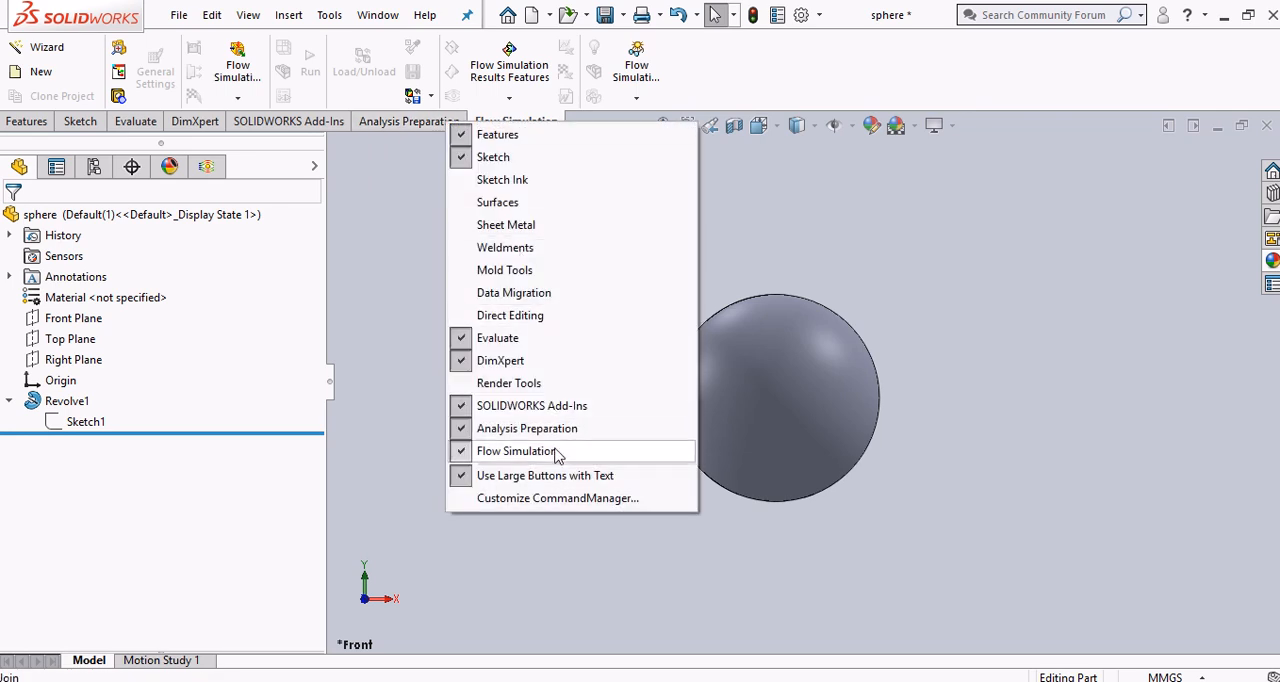
{"action": "left_click", "coordinate": [812, 246]}
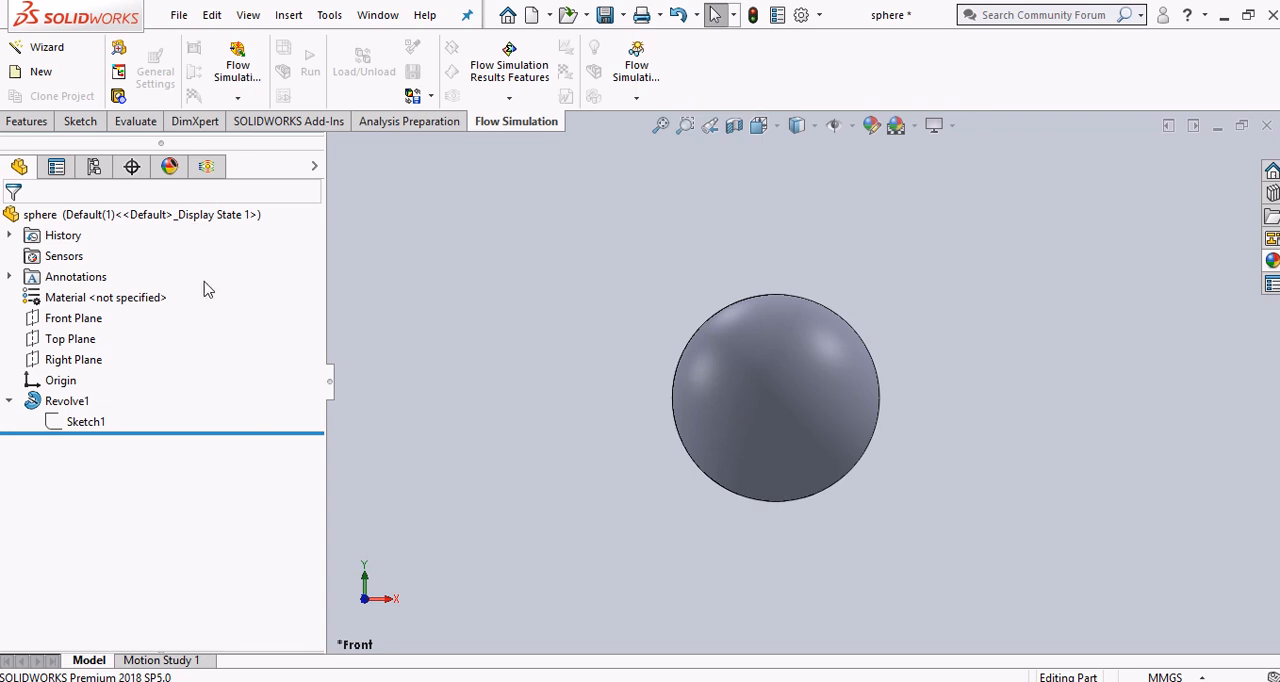
Switch to the PDF guide in Chrome and read the steps on starting the Wizard and naming the project
{"action": "key", "text": "alt+Tab"}
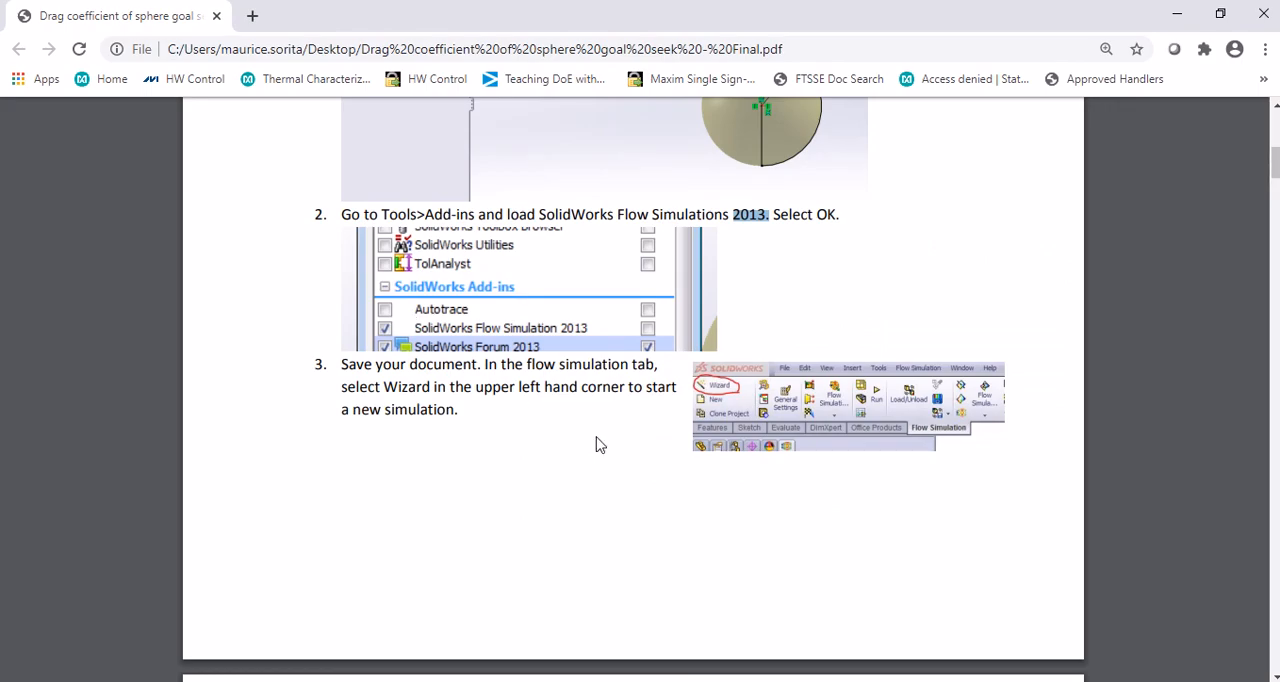
{"action": "scroll", "coordinate": [597, 445], "scroll_direction": "down", "scroll_amount": 1}
{"action": "scroll", "coordinate": [597, 445], "scroll_direction": "down", "scroll_amount": 2}
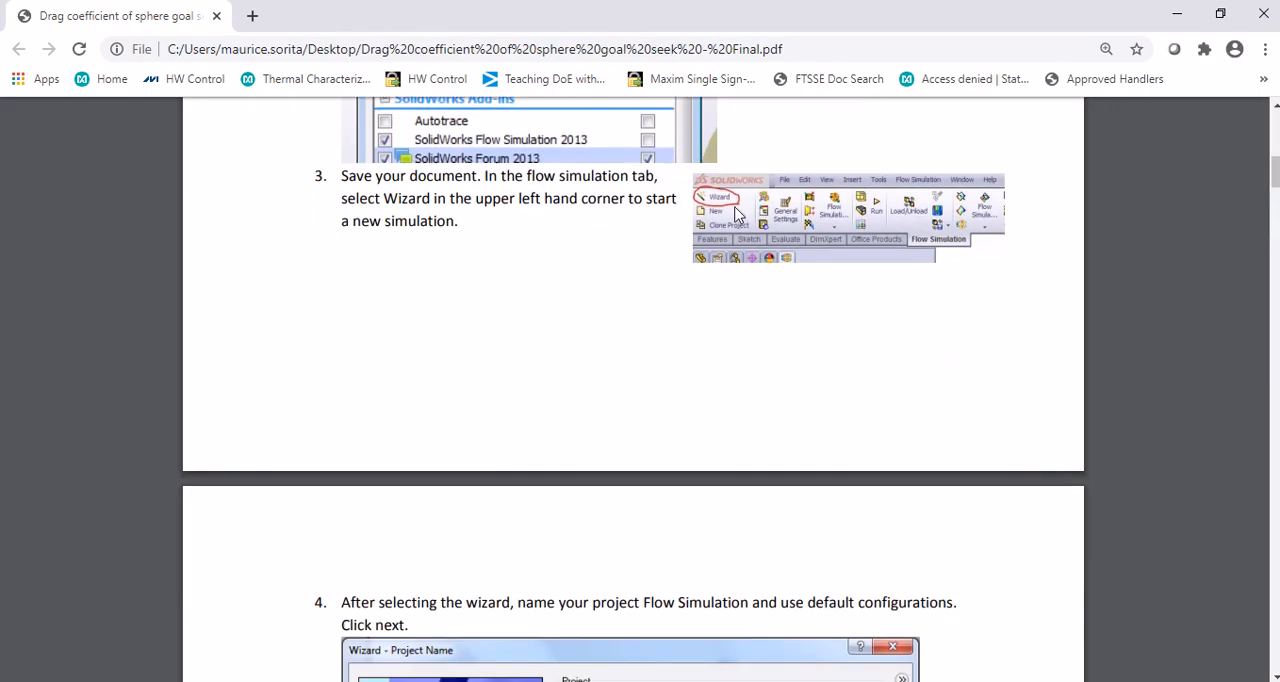
{"action": "scroll", "coordinate": [740, 226], "scroll_direction": "down", "scroll_amount": 4}
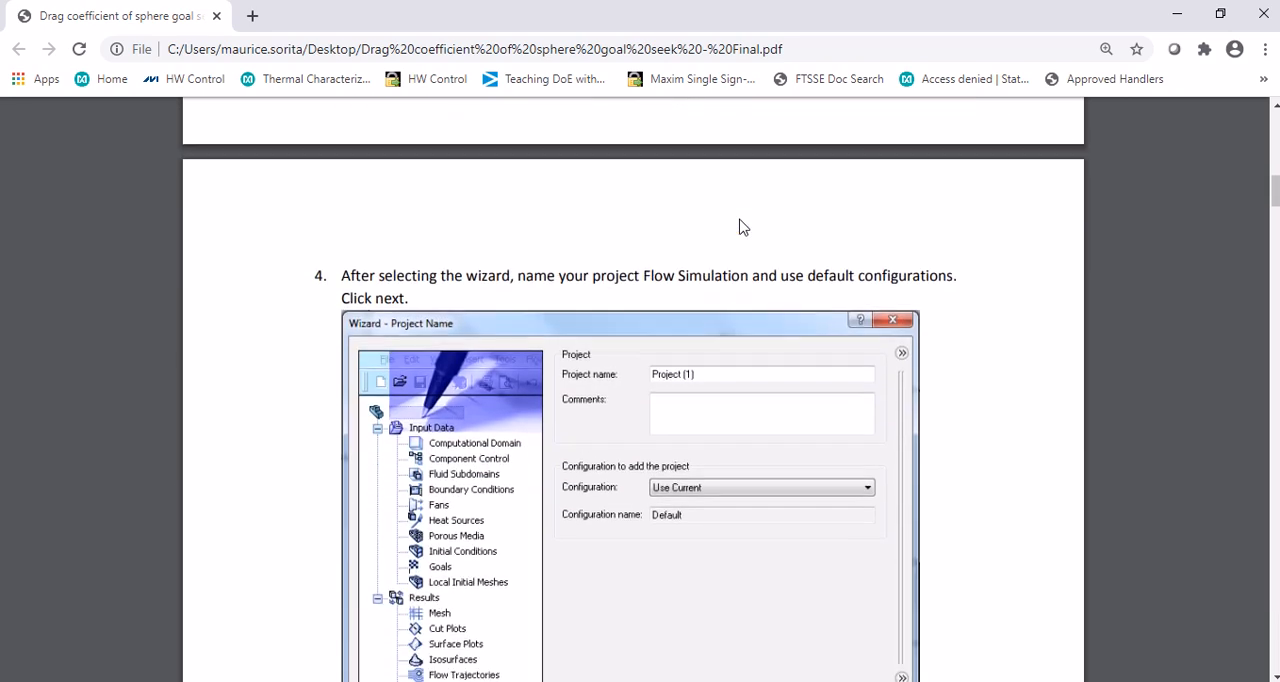
{"action": "scroll", "coordinate": [740, 226], "scroll_direction": "down", "scroll_amount": 1}
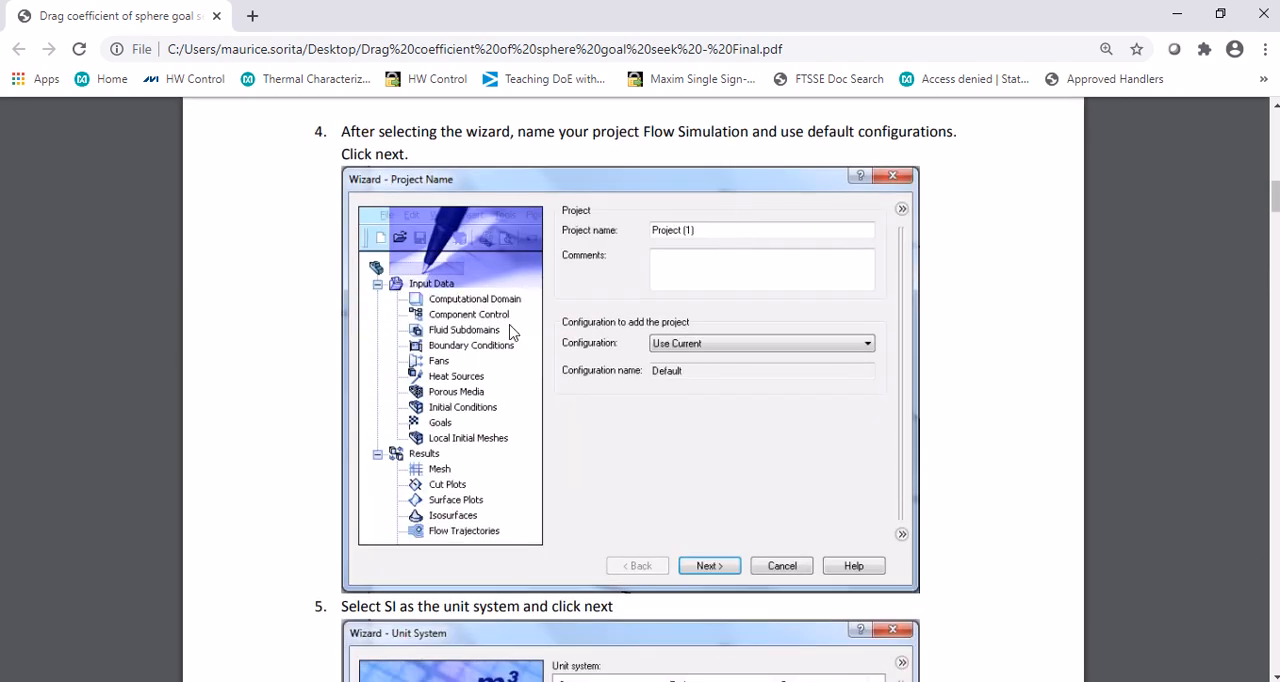
In SOLIDWORKS, start a Flow Simulation project with the Wizard, name it Sphere CFD, and continue using the current configuration
{"action": "key", "text": "alt+Tab"}
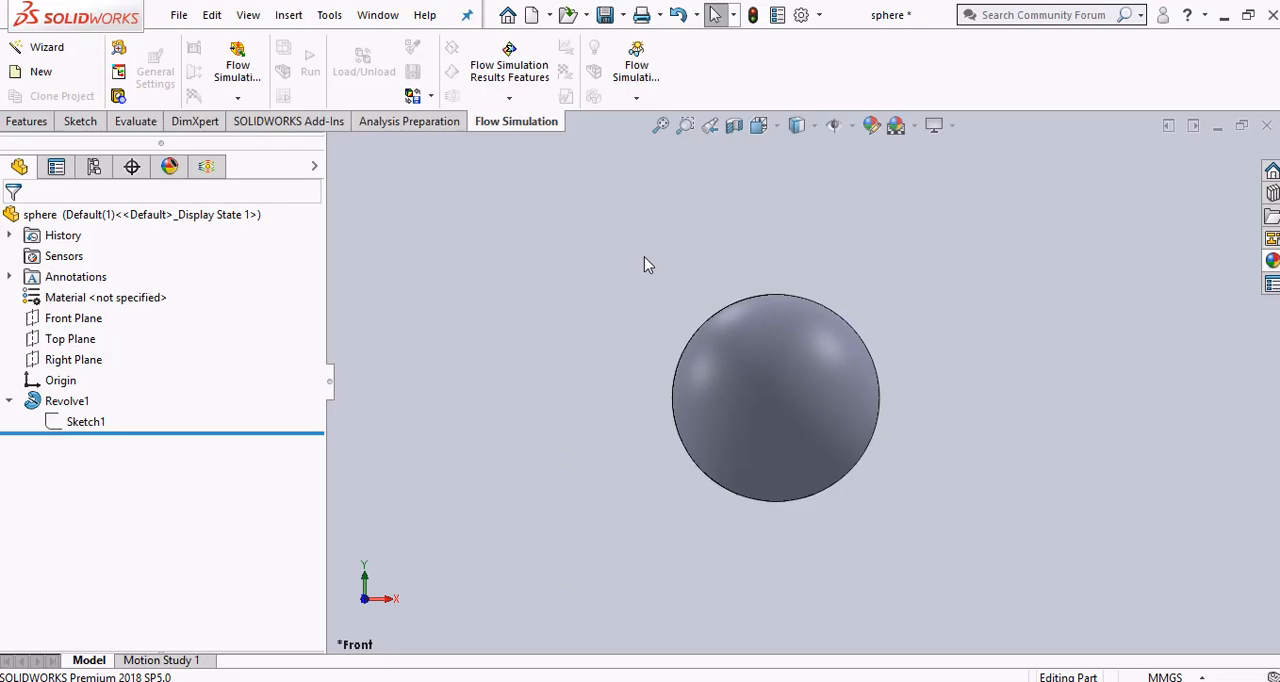
{"action": "left_click", "coordinate": [40, 47]}
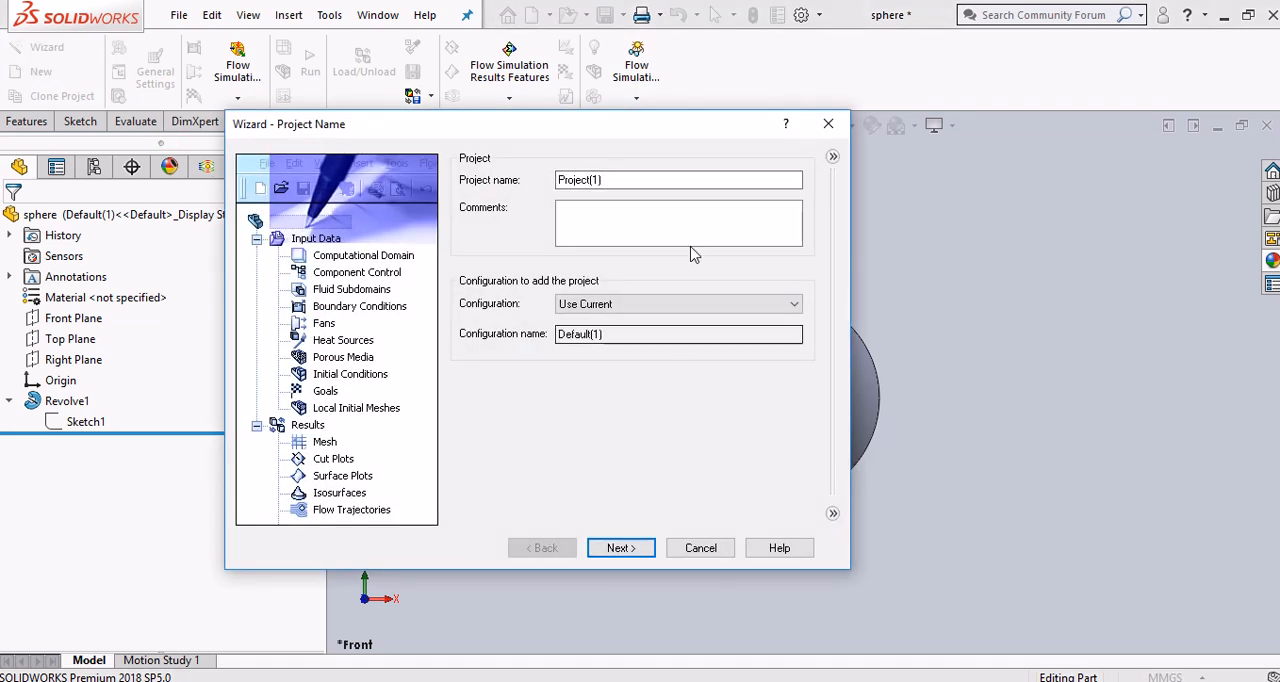
{"action": "left_click_drag", "start_coordinate": [567, 130], "coordinate": [668, 61]}
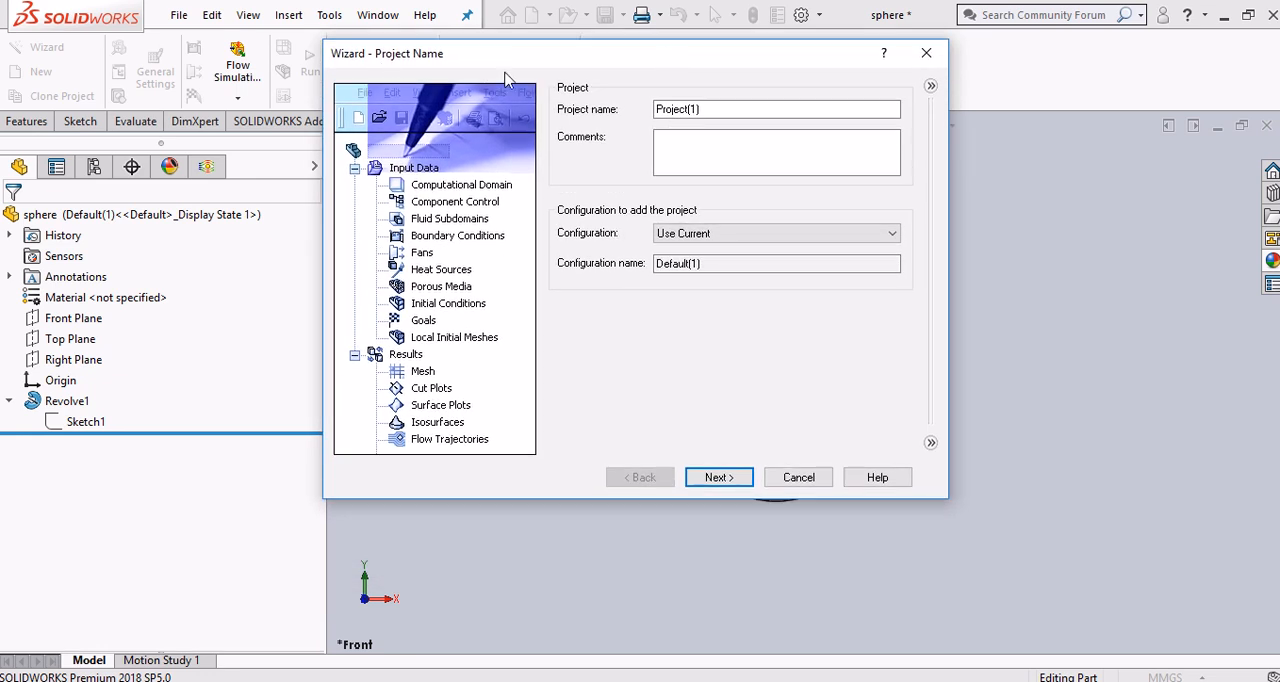
{"action": "left_click_drag", "start_coordinate": [731, 111], "coordinate": [631, 104]}
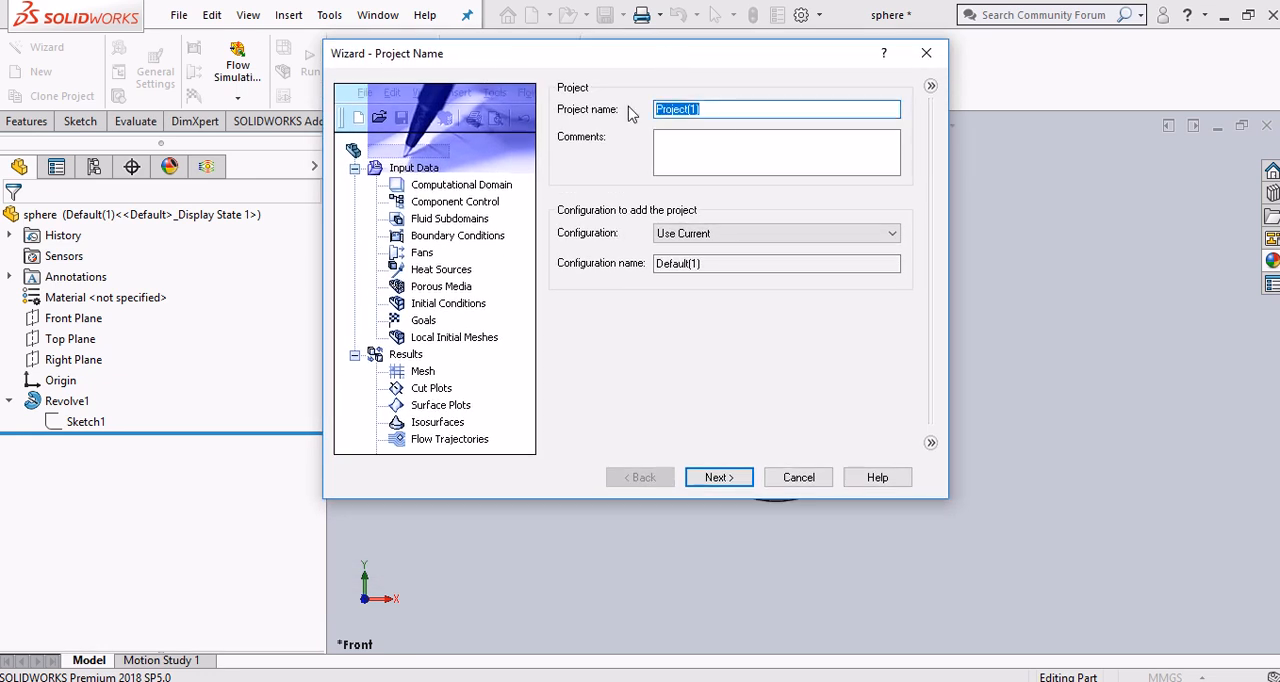
{"action": "type", "text": "Sphere CFD"}
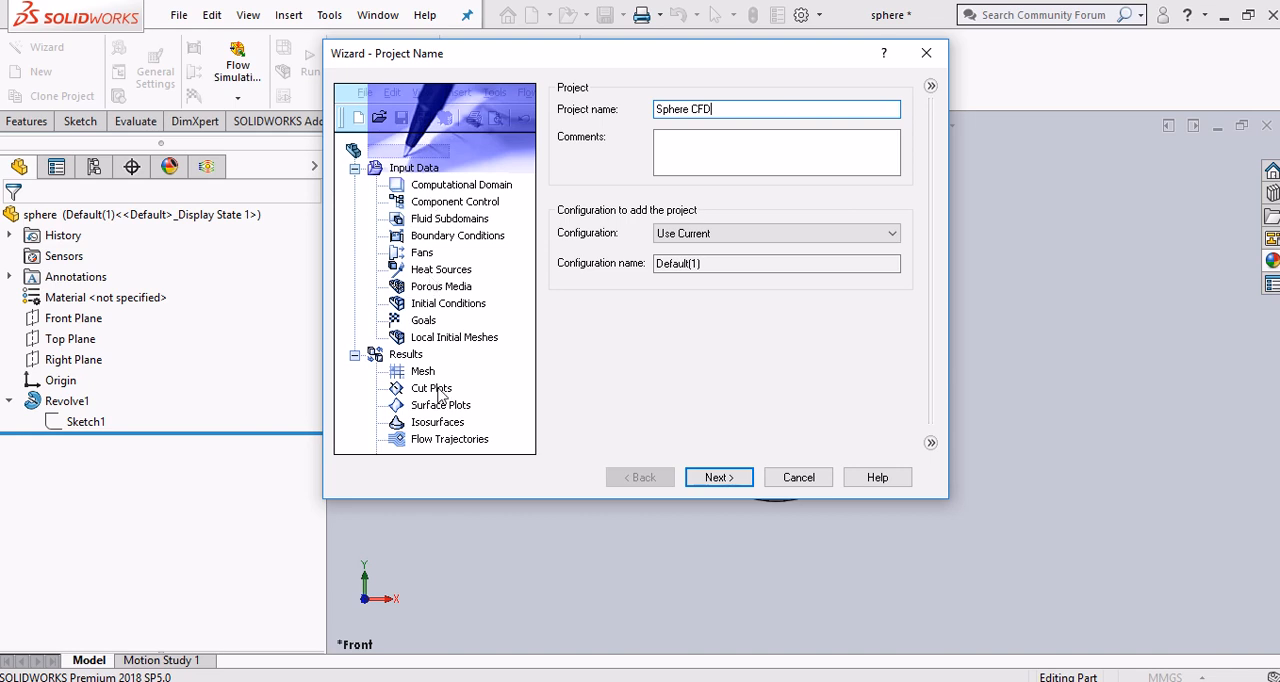
{"action": "left_click", "coordinate": [716, 478]}
Switch to the PDF guide in Chrome and read the step on selecting the unit system
{"action": "key", "text": "alt+Tab"}
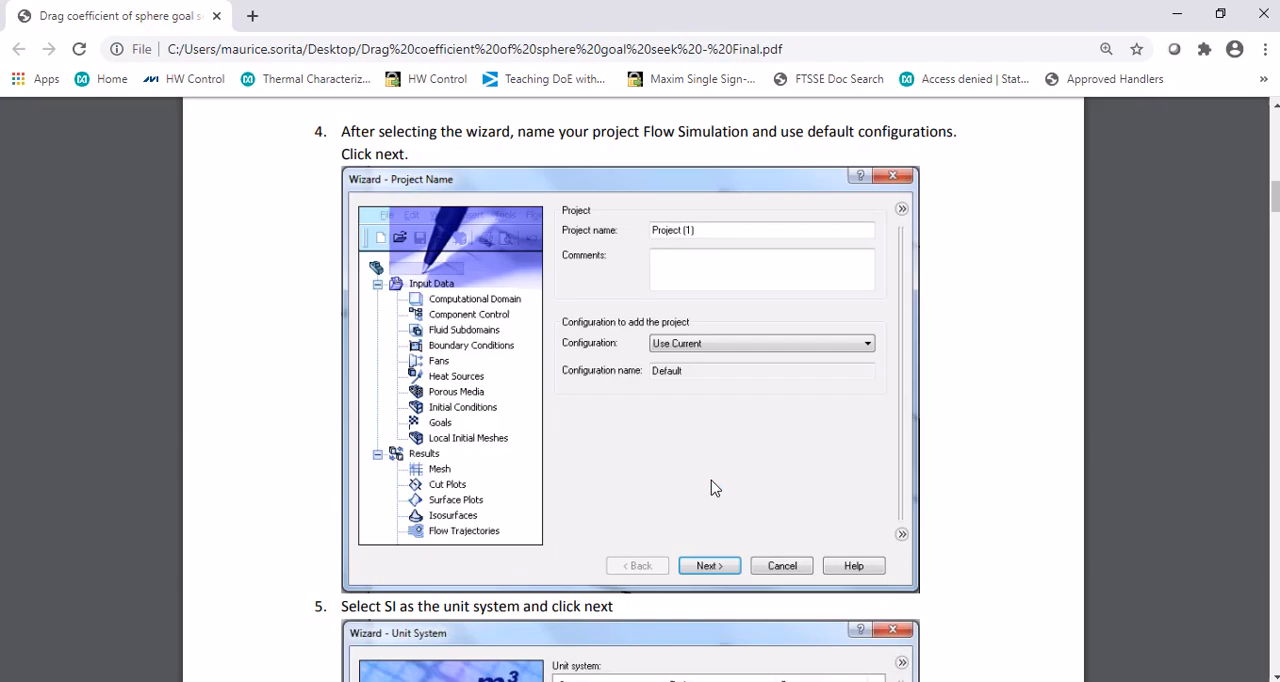
{"action": "scroll", "coordinate": [655, 495], "scroll_direction": "down", "scroll_amount": 4}
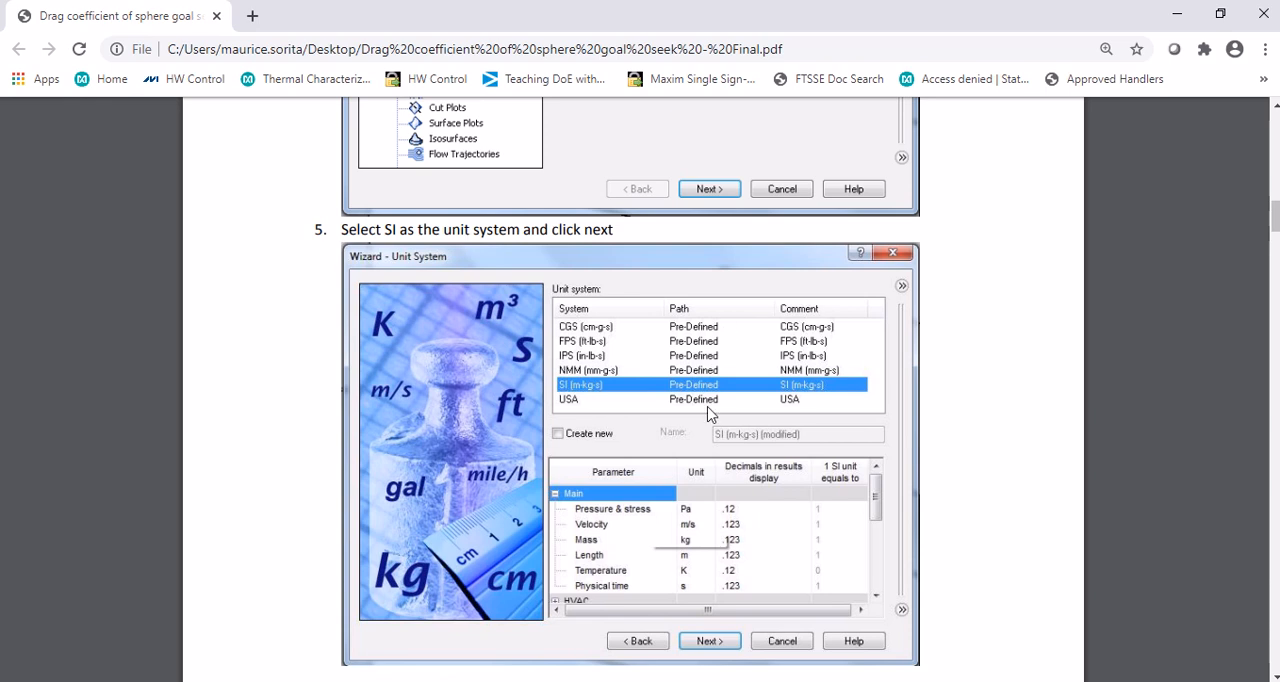
In SOLIDWORKS, preview the IPS, FPS and CGS unit systems, select SI (m-kg-s) for the project, and continue to the analysis type
{"action": "key", "text": "alt+Tab"}
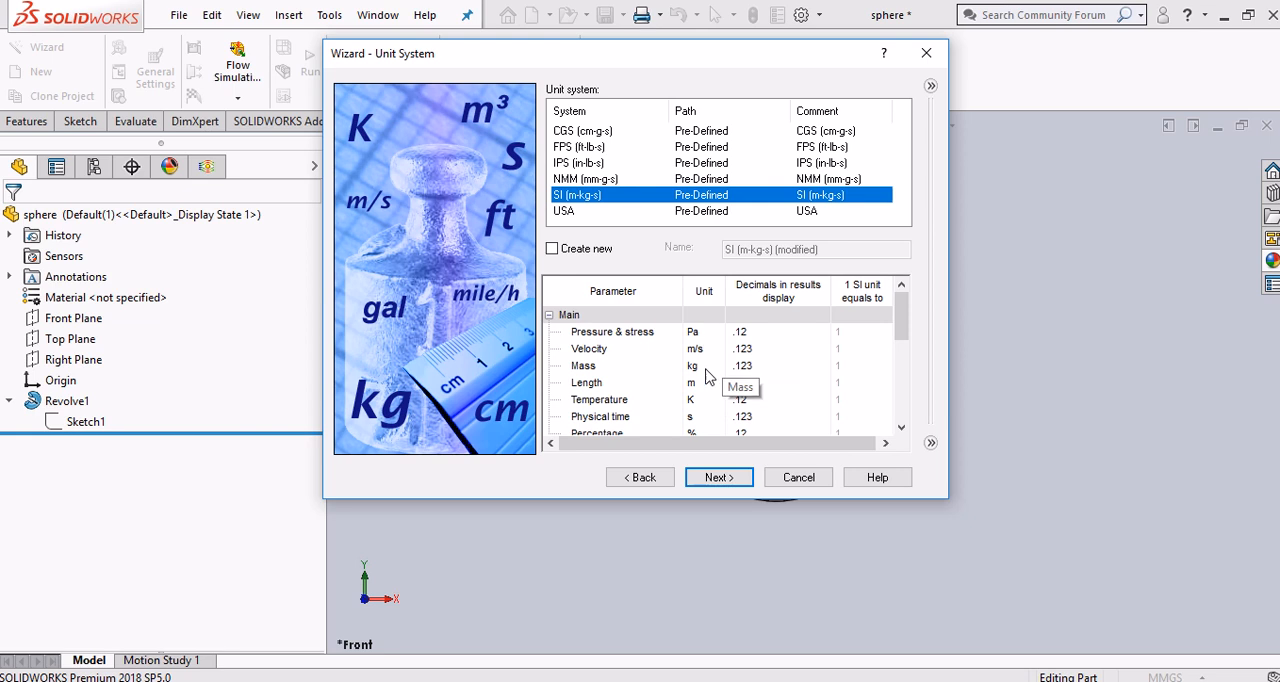
{"action": "left_click_drag", "start_coordinate": [905, 322], "coordinate": [907, 336]}
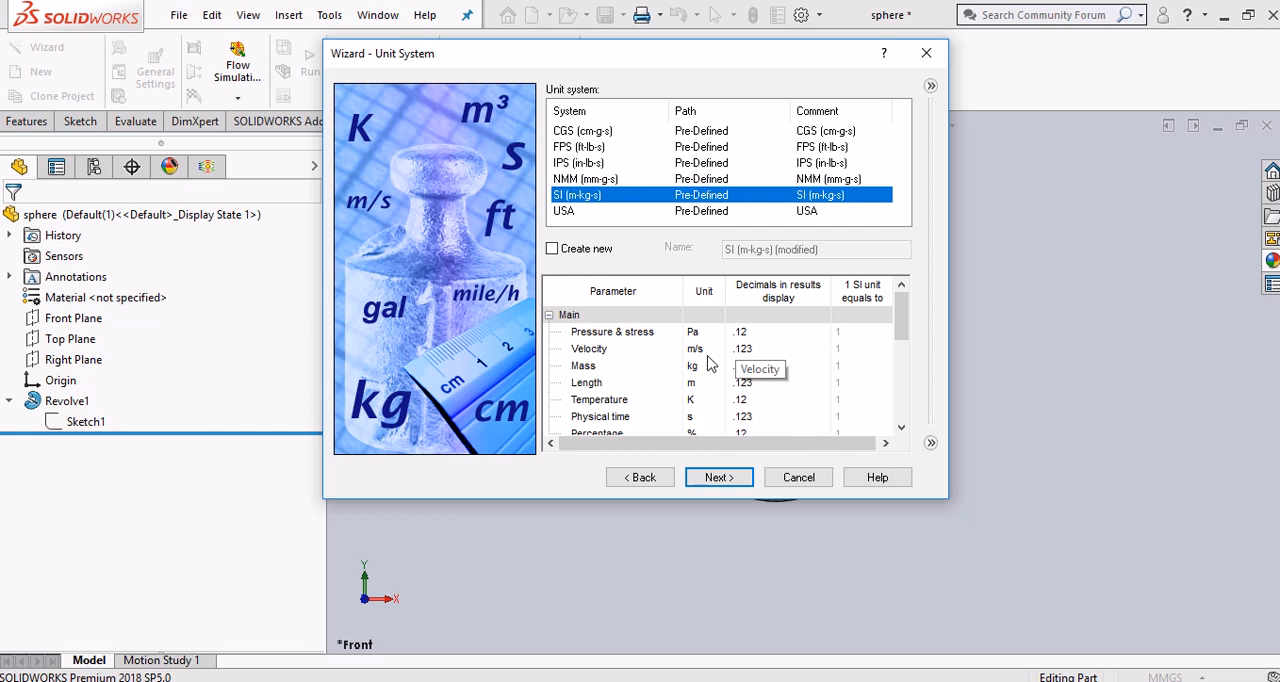
{"action": "left_click", "coordinate": [599, 166]}
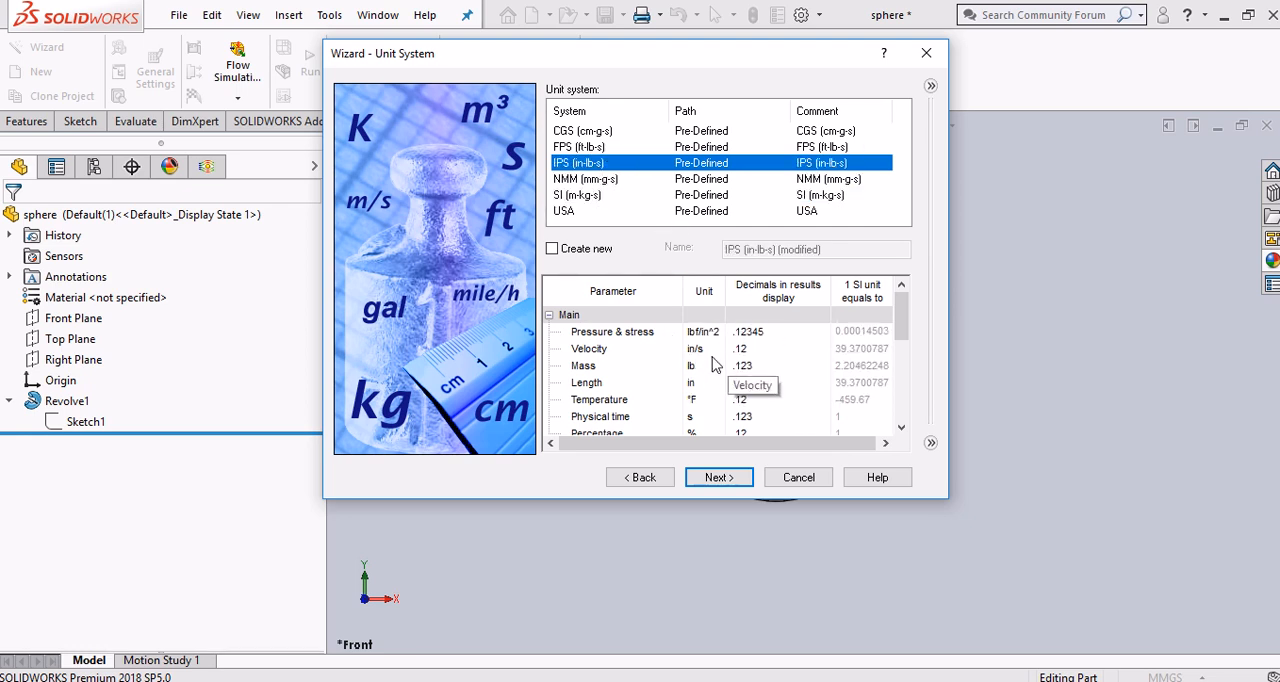
{"action": "left_click", "coordinate": [584, 147]}
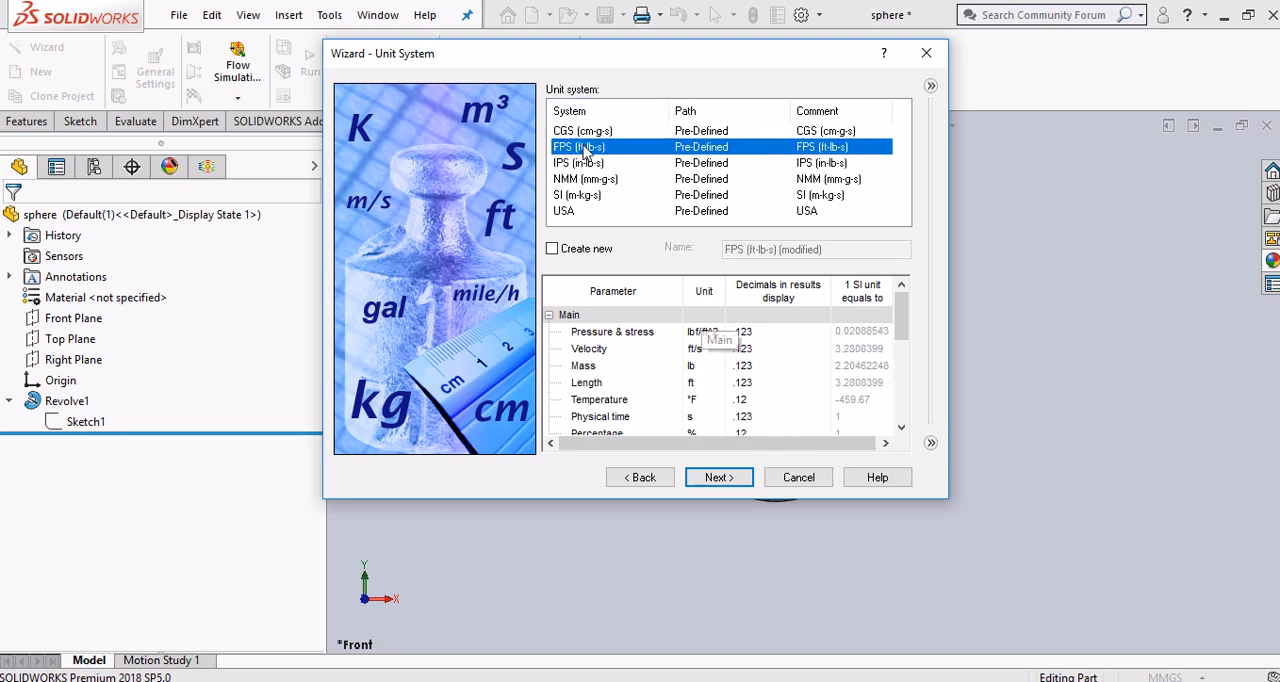
{"action": "left_click", "coordinate": [650, 133]}
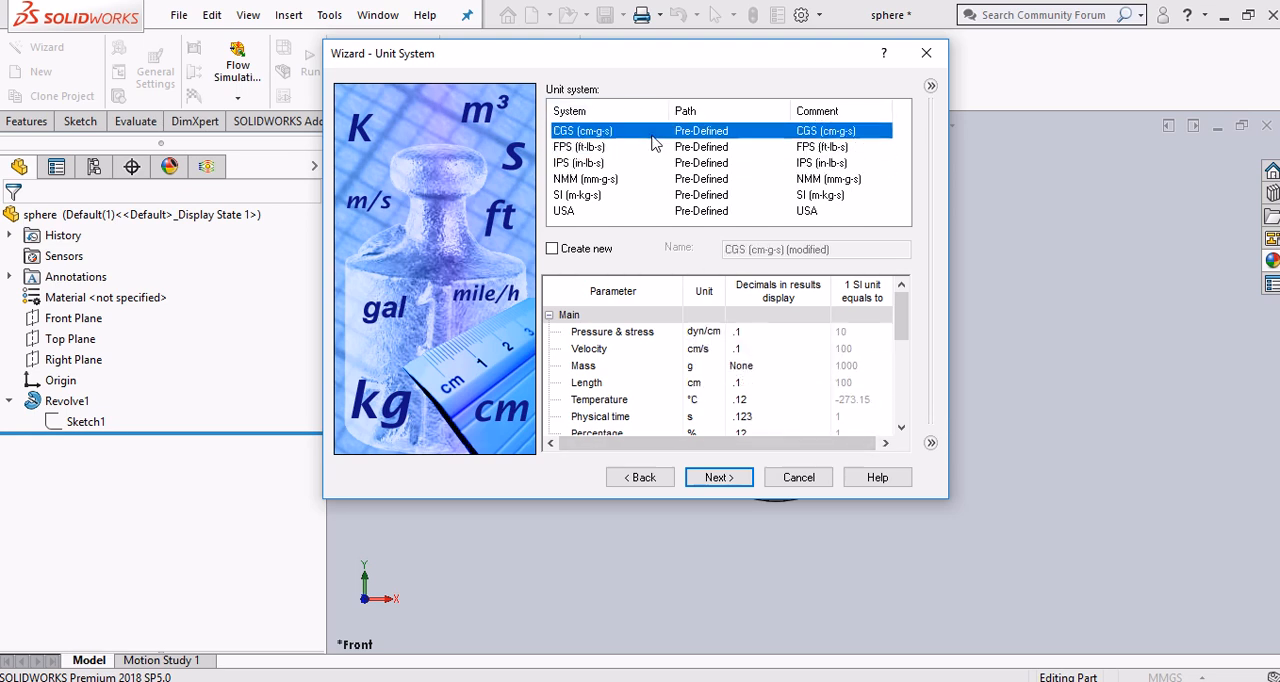
{"action": "left_click", "coordinate": [636, 196]}
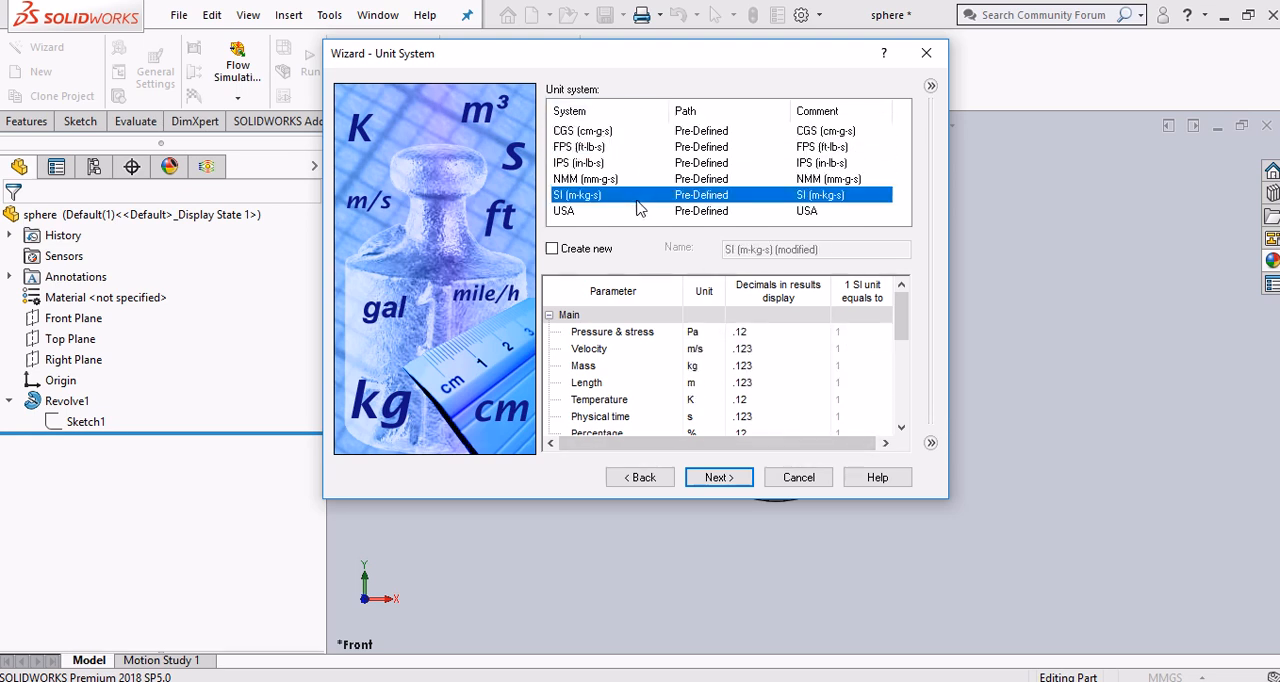
{"action": "left_click", "coordinate": [720, 478]}
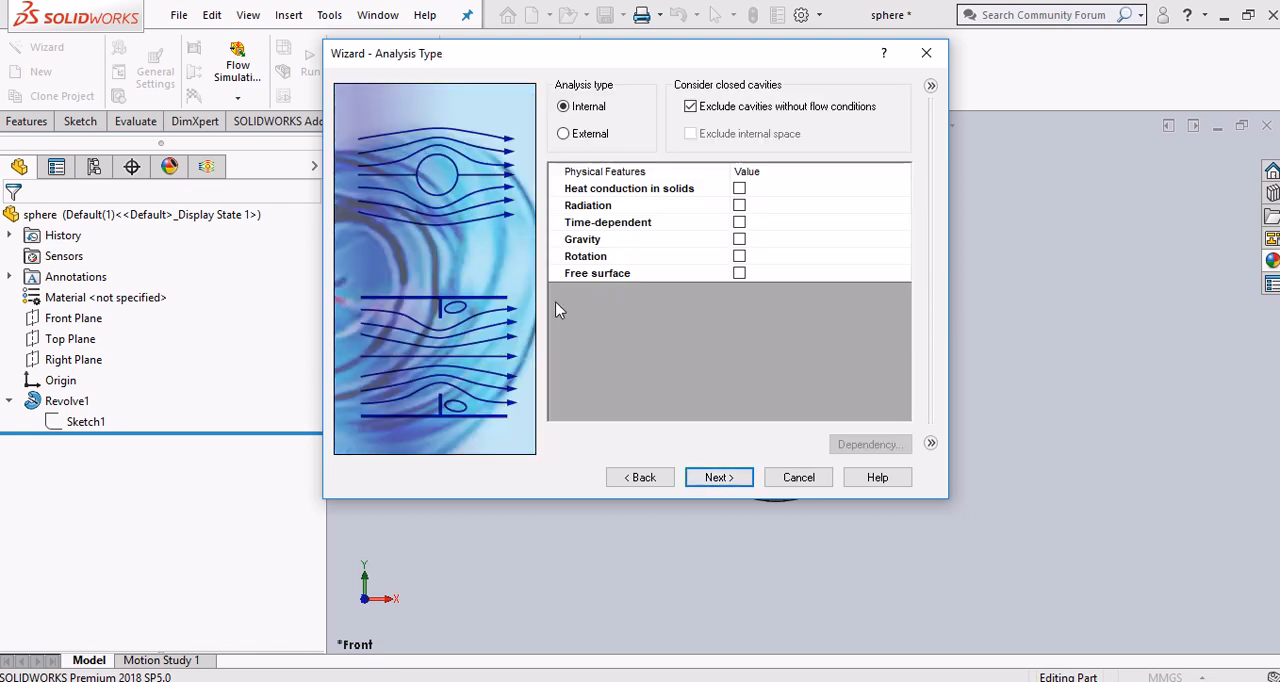
Switch to the PDF guide in Chrome and read the step on choosing the analysis type
{"action": "key", "text": "alt+Tab"}
{"action": "scroll", "coordinate": [725, 491], "scroll_direction": "down", "scroll_amount": 6}
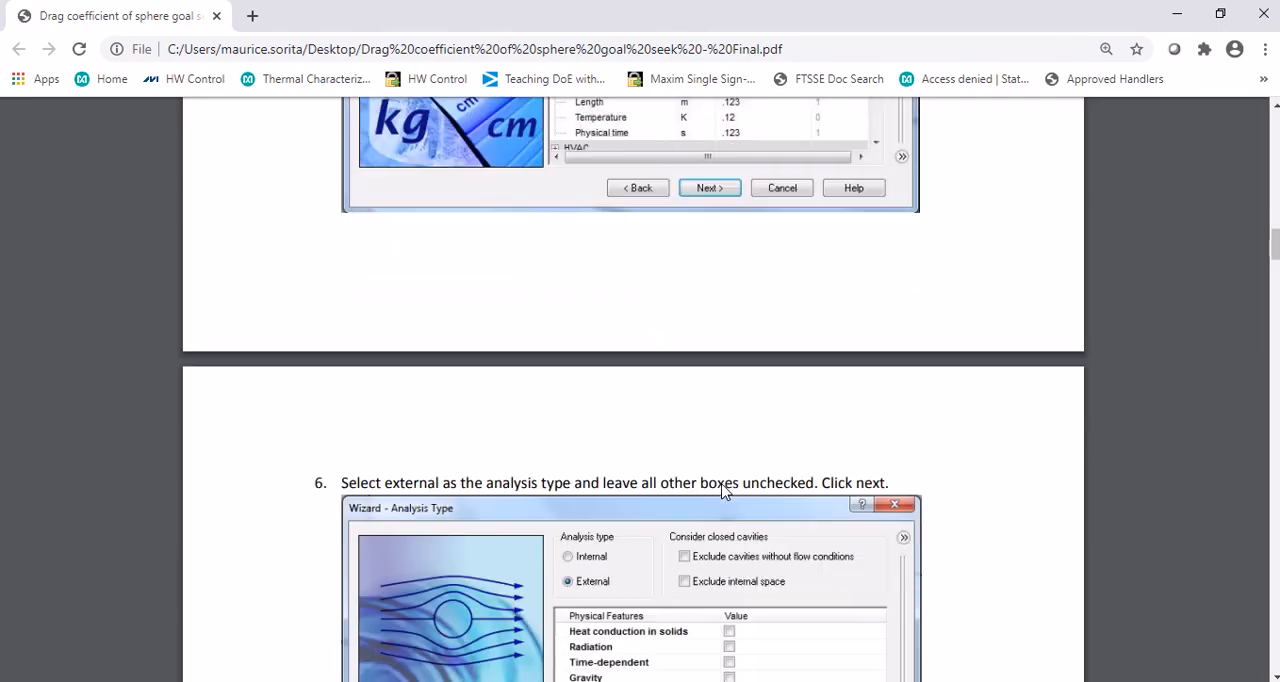
{"action": "scroll", "coordinate": [725, 491], "scroll_direction": "down", "scroll_amount": 2}
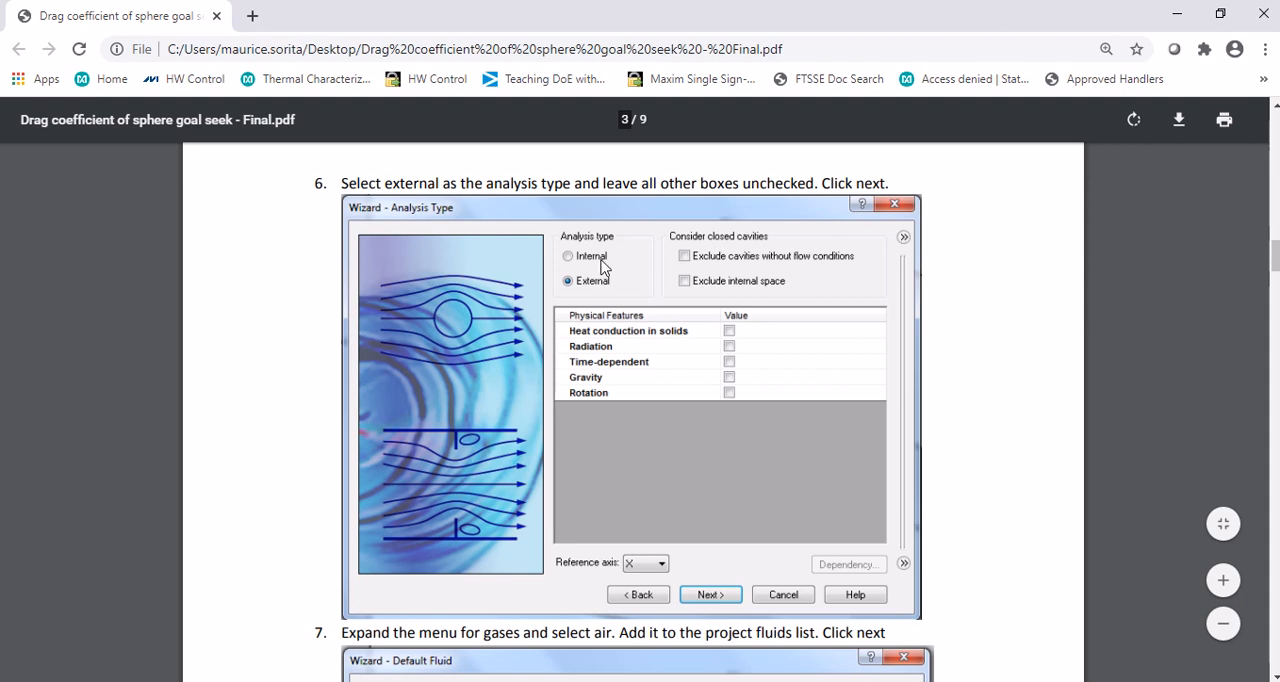
In SOLIDWORKS, set the analysis type to External with all closed-cavity and physical feature options off, and continue to the default fluid
{"action": "key", "text": "alt+Tab"}
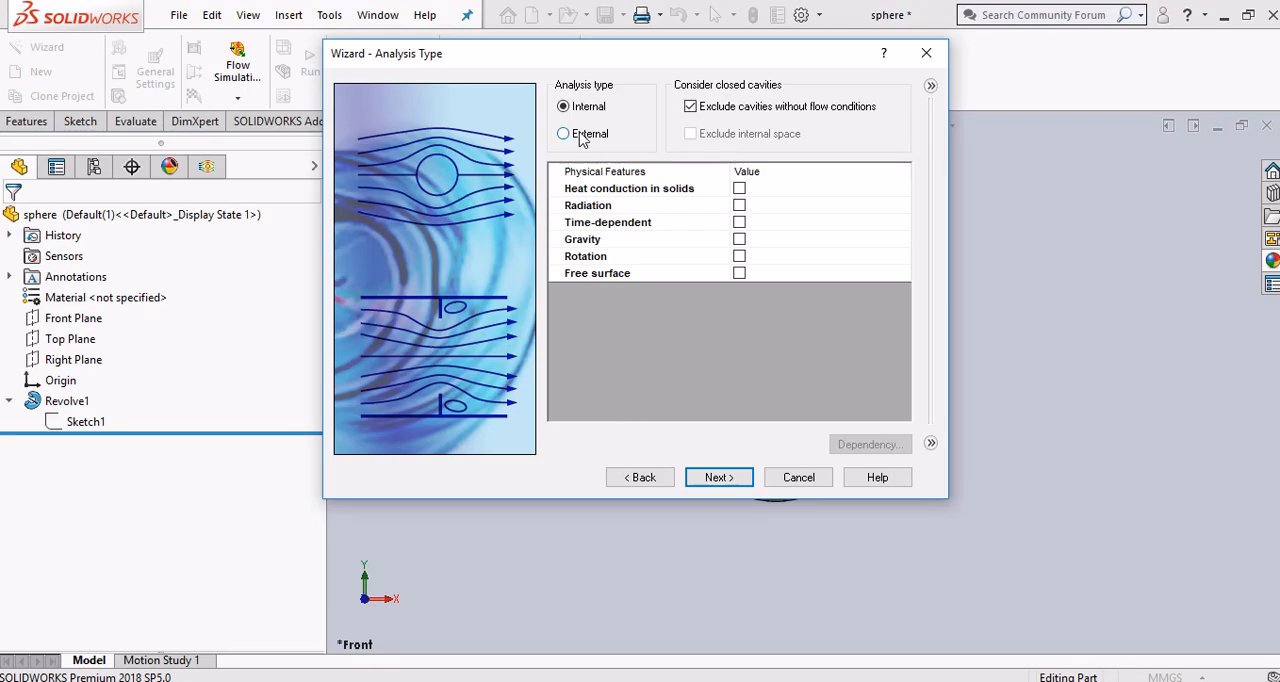
{"action": "left_click", "coordinate": [566, 134]}
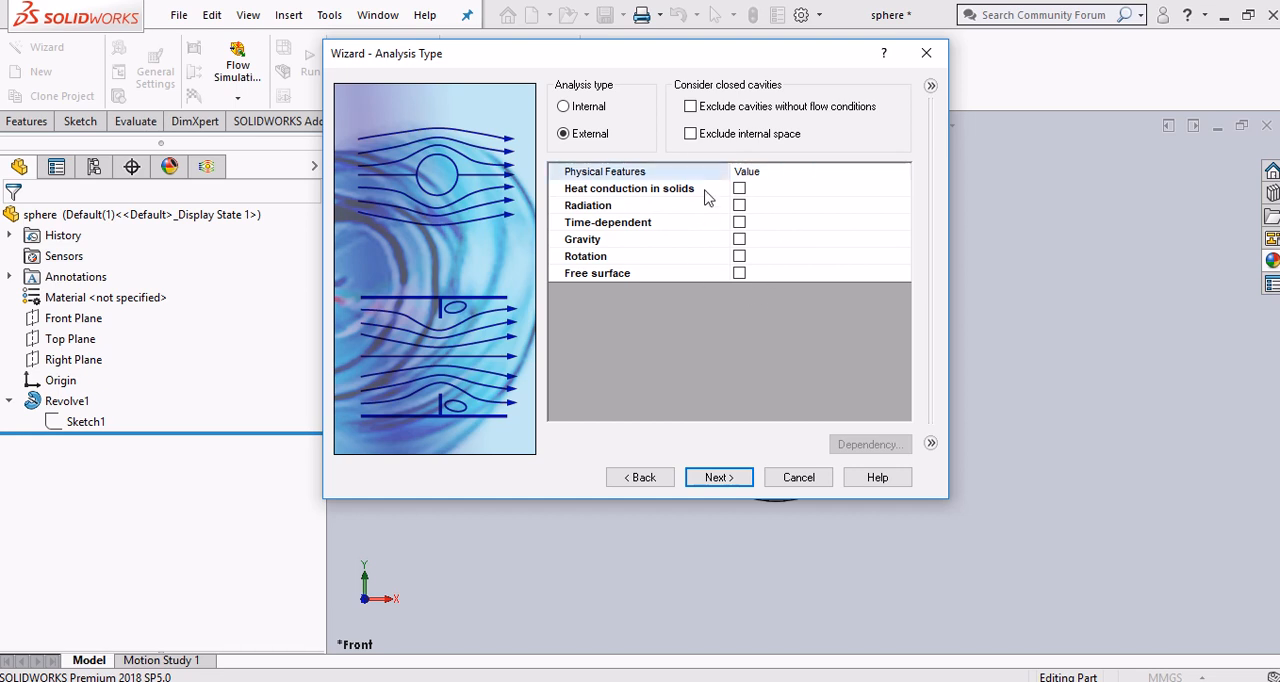
{"action": "left_click_drag", "start_coordinate": [790, 62], "coordinate": [812, 62]}
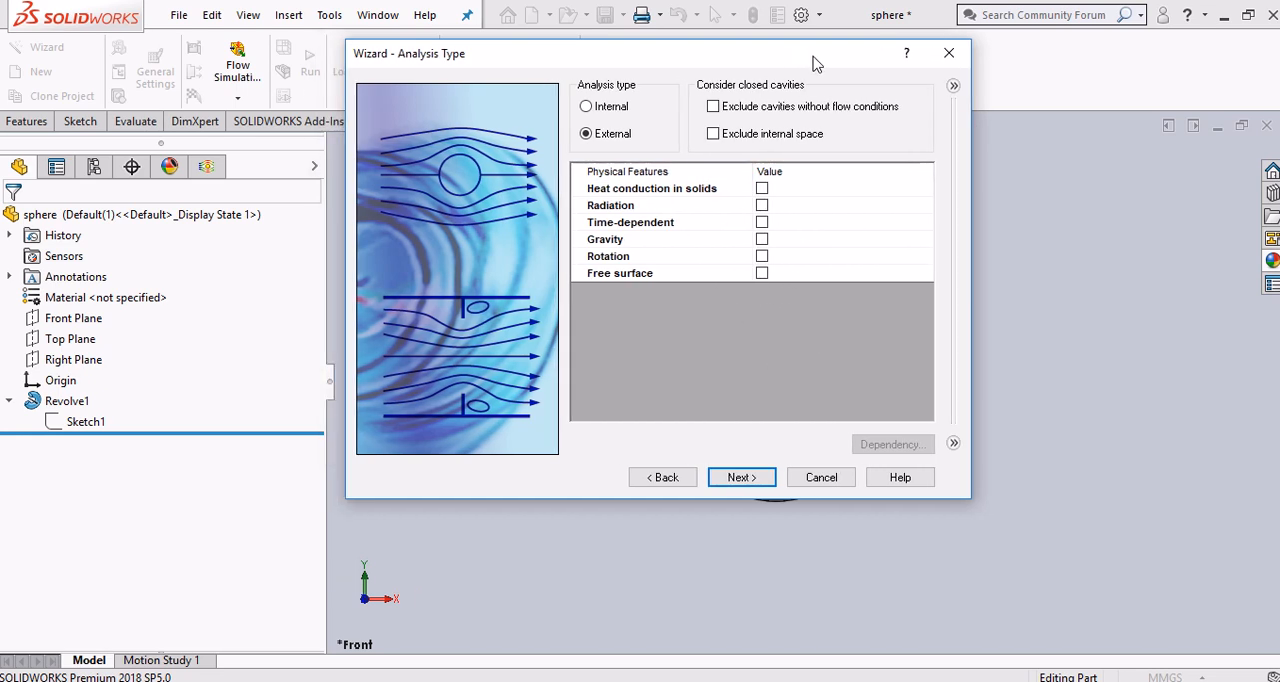
{"action": "left_click", "coordinate": [741, 477]}
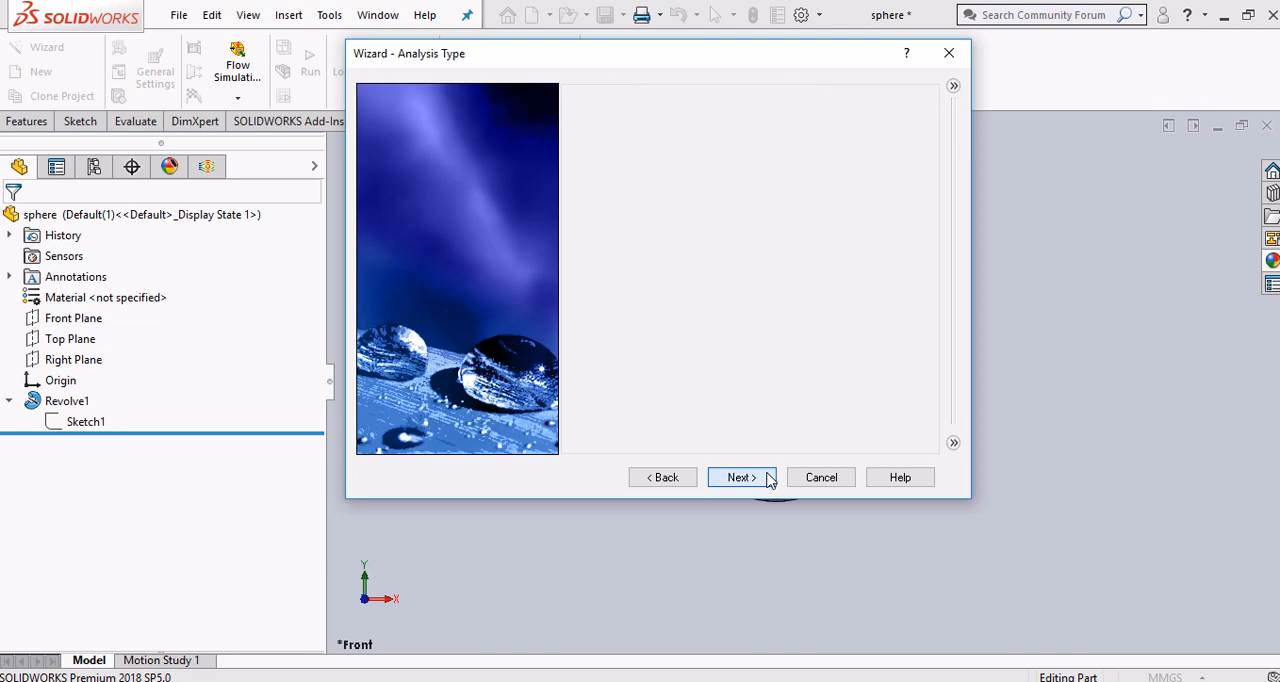
Switch to the PDF guide in Chrome and read the step on adding the project fluid
{"action": "key", "text": "alt+Tab"}
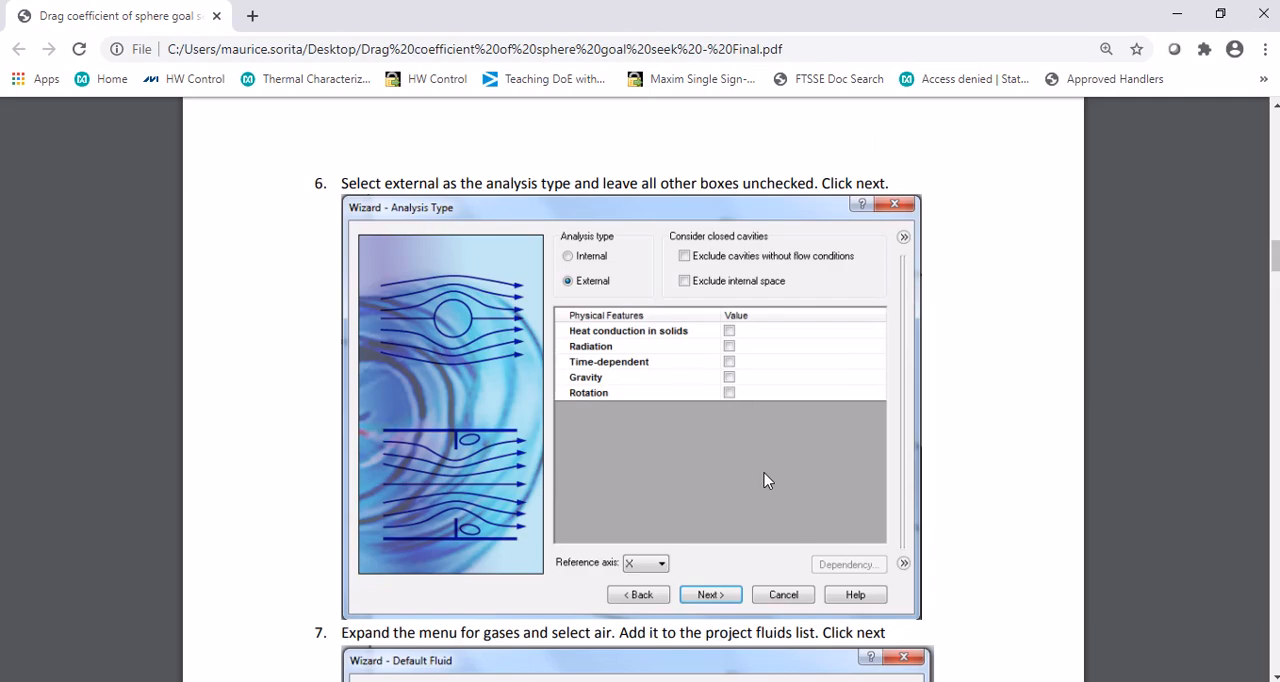
{"action": "scroll", "coordinate": [750, 480], "scroll_direction": "down", "scroll_amount": 5}
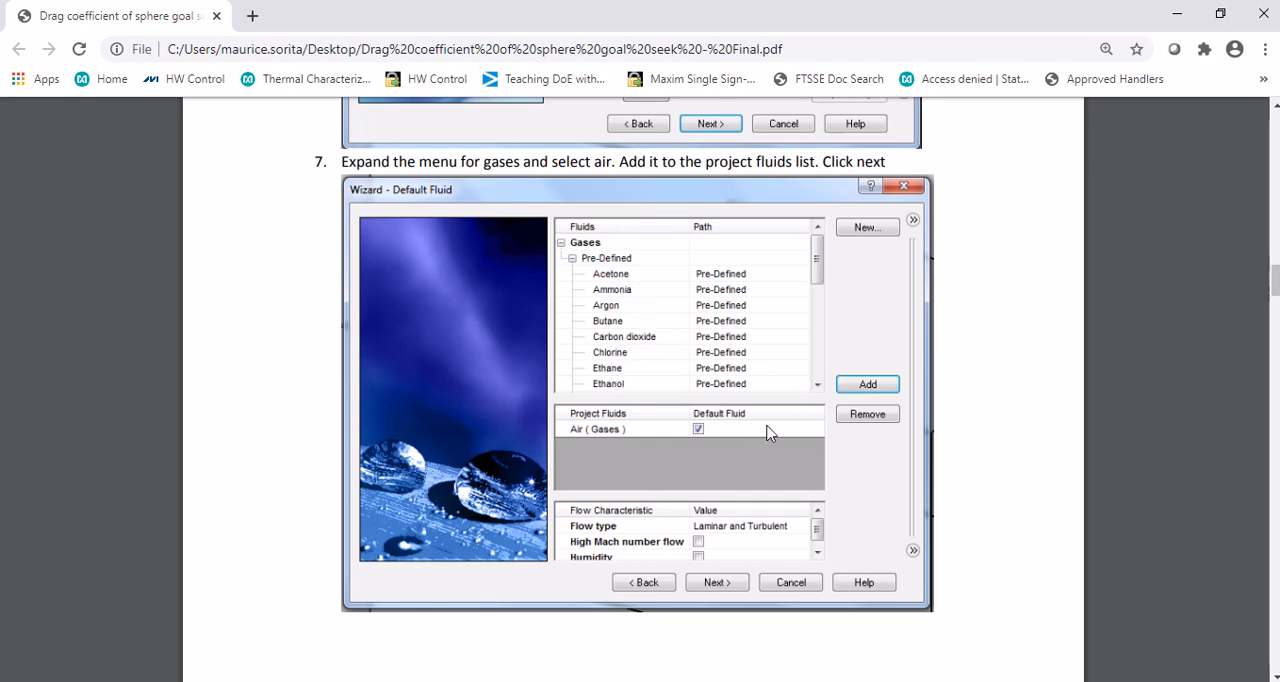
In SOLIDWORKS, add Air from the pre-defined gases to the project fluids
{"action": "key", "text": "alt+Tab"}
{"action": "left_click", "coordinate": [573, 110]}
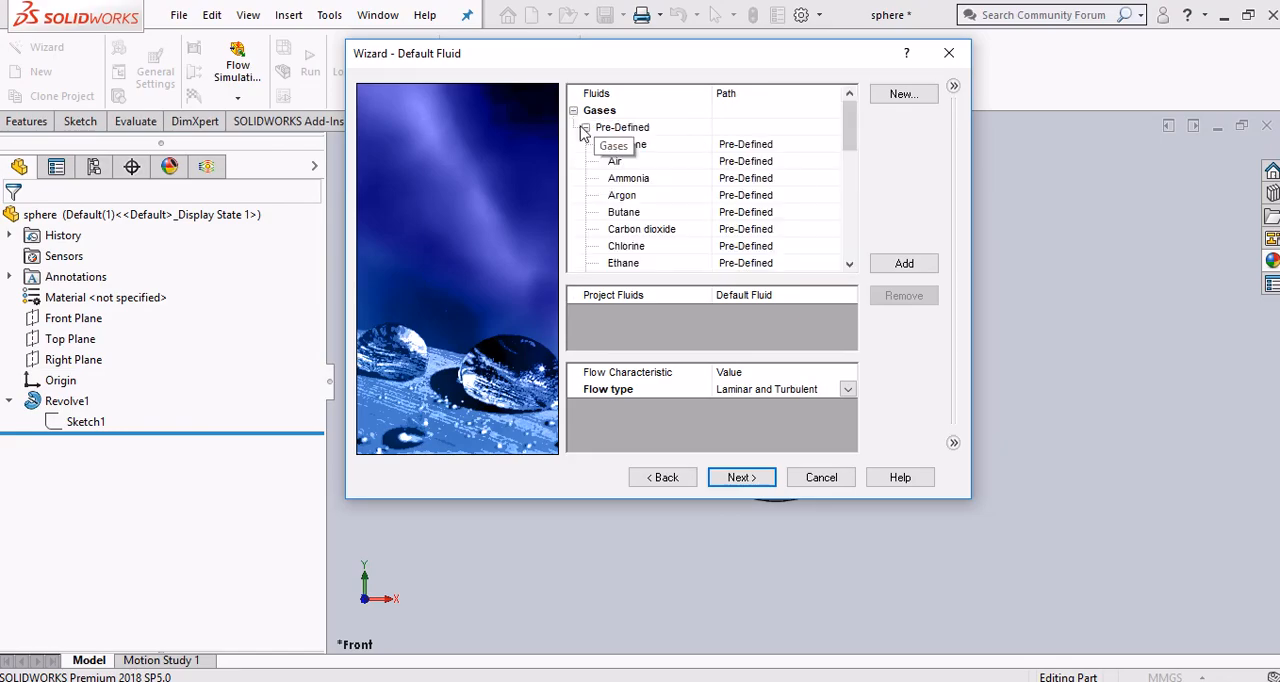
{"action": "left_click", "coordinate": [660, 164]}
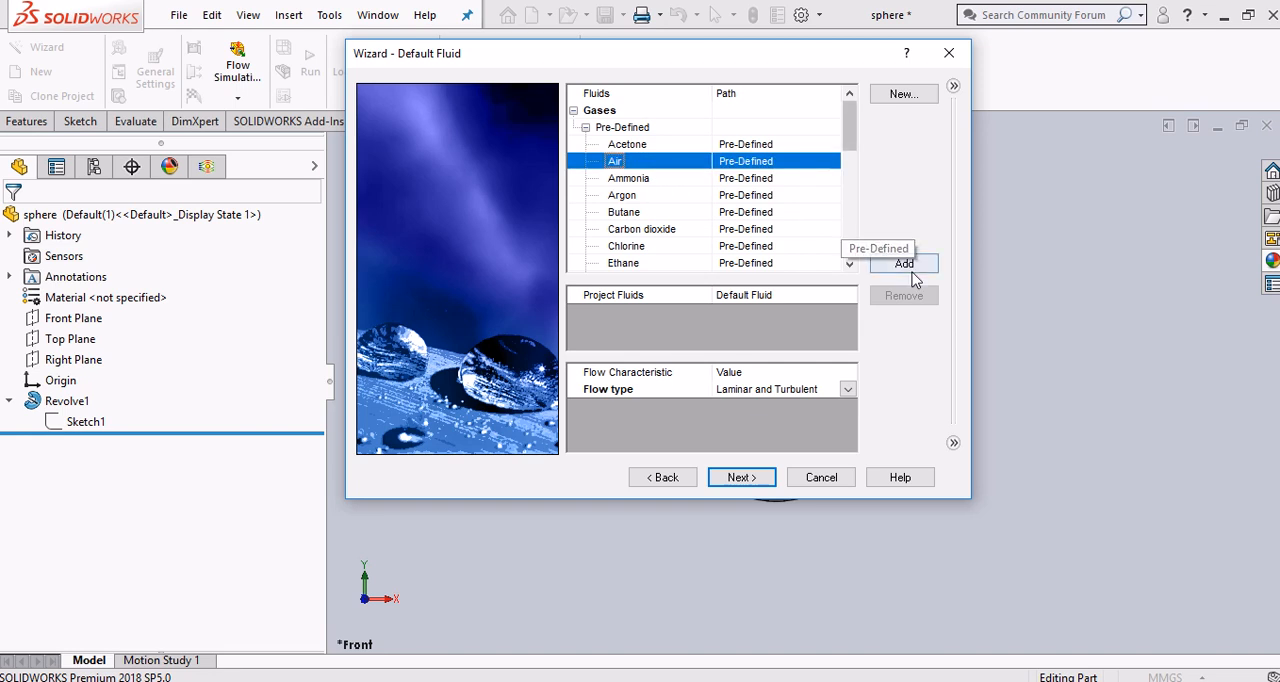
{"action": "left_click", "coordinate": [914, 266]}
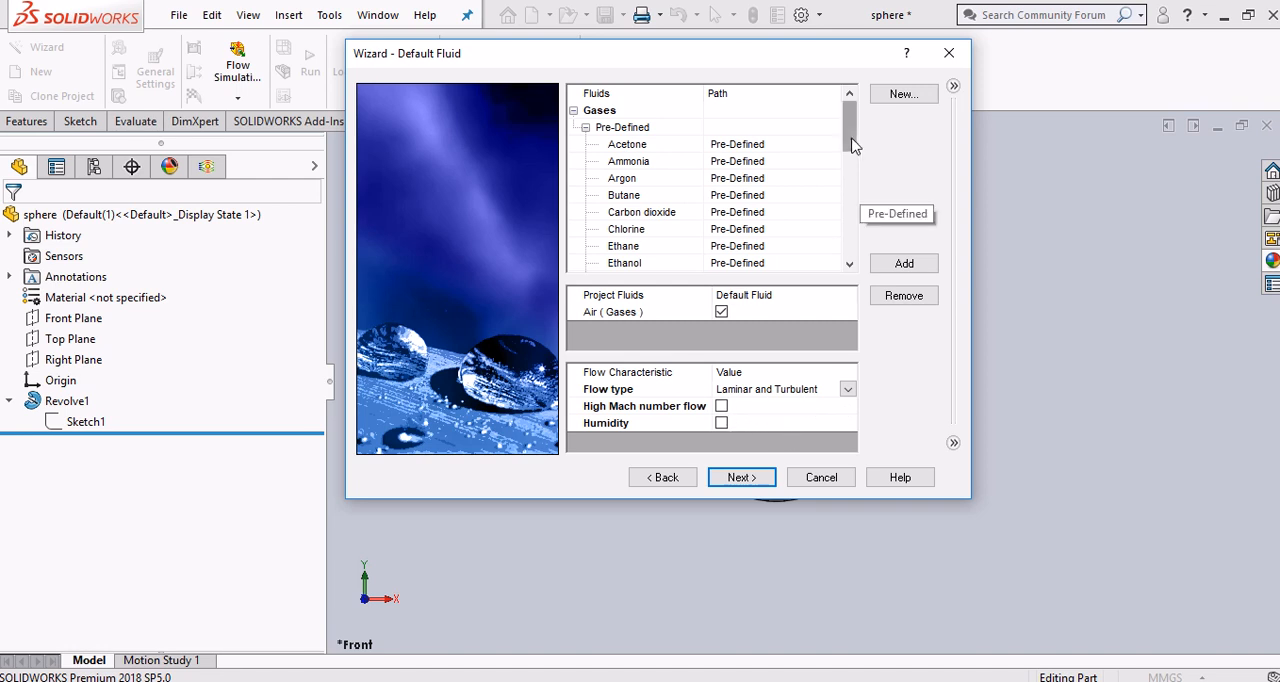
Try adding Butane to the project fluids and remove it from the list again
{"action": "scroll", "coordinate": [849, 143], "scroll_direction": "down", "scroll_amount": 2}
{"action": "scroll", "coordinate": [655, 250], "scroll_direction": "up", "scroll_amount": 2}
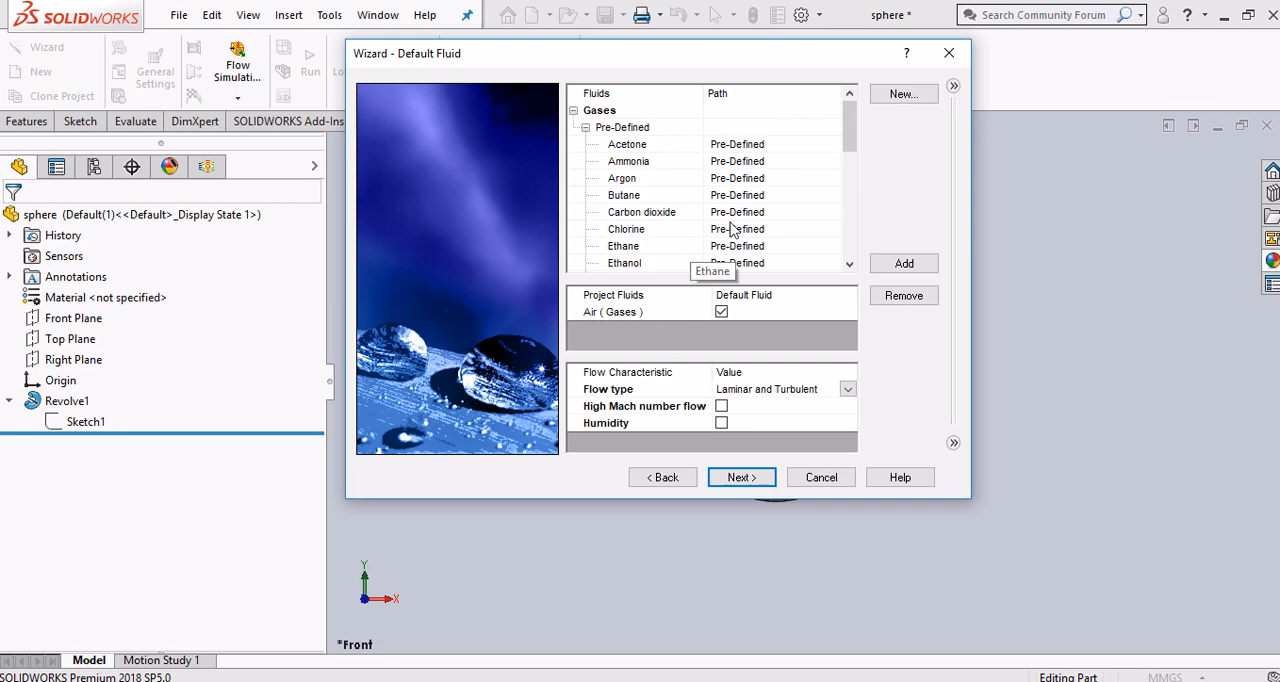
{"action": "left_click", "coordinate": [660, 195]}
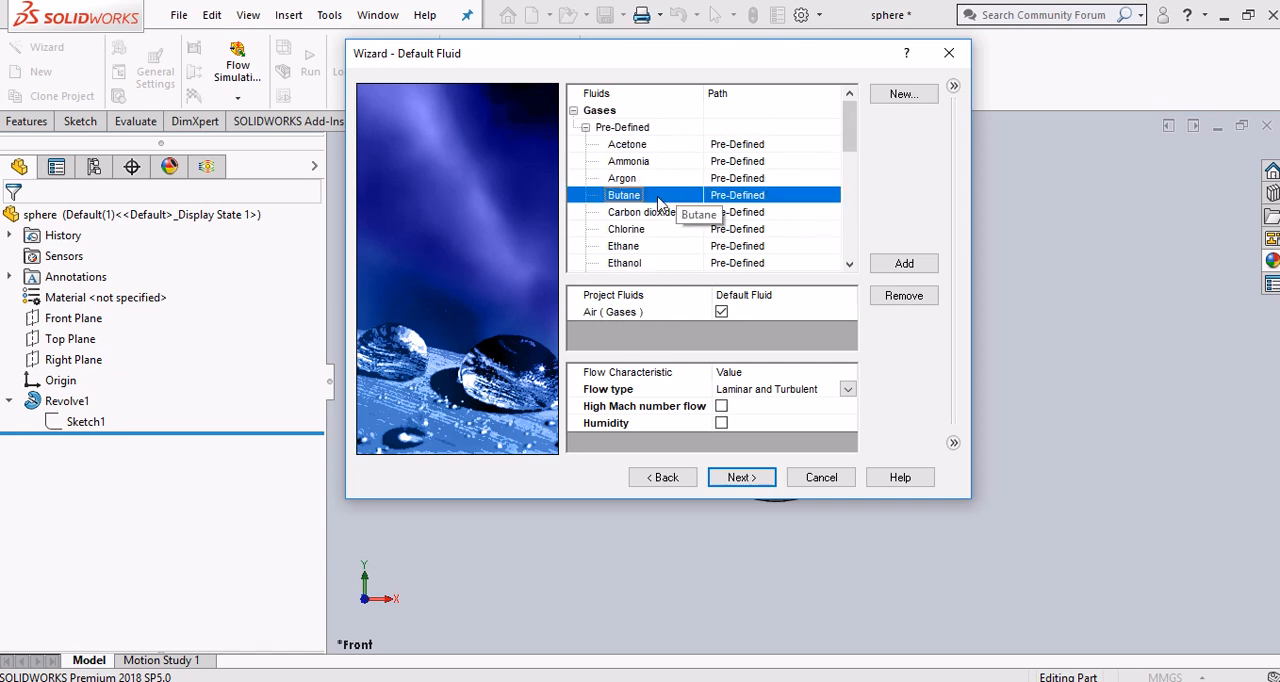
{"action": "left_click", "coordinate": [914, 263]}
{"action": "left_click", "coordinate": [805, 329]}
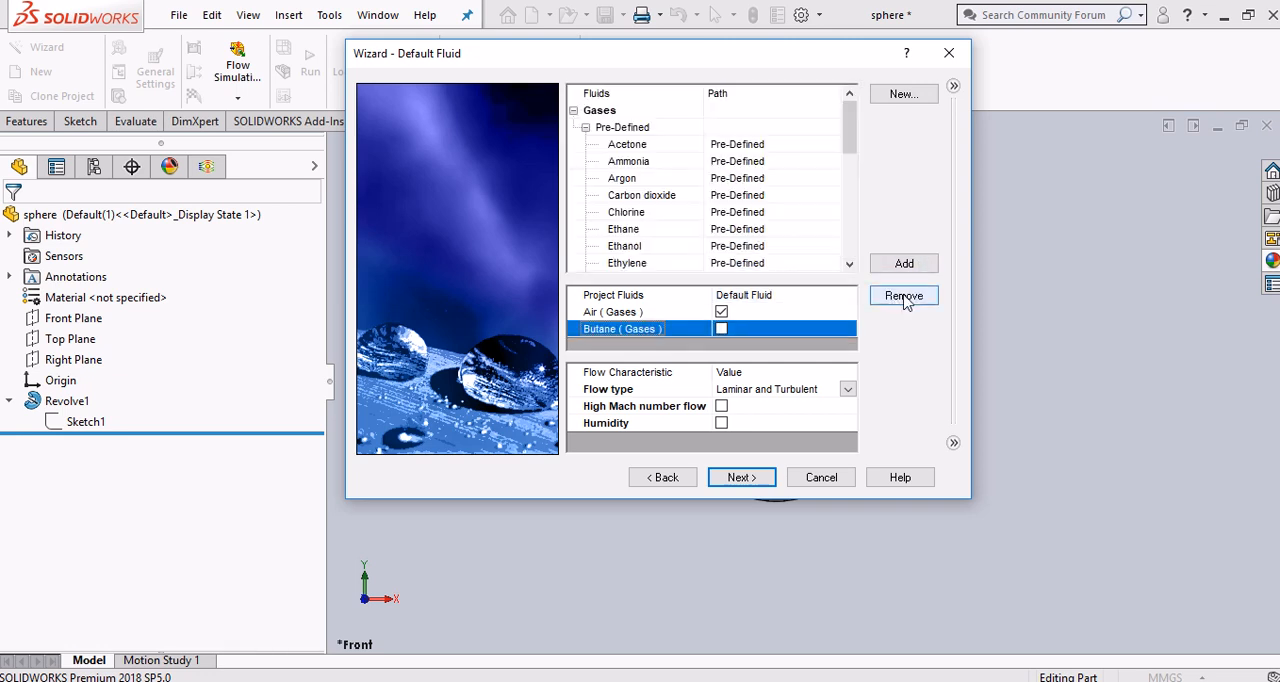
{"action": "left_click", "coordinate": [903, 295]}
Accept the default fluid settings, and read the wall conditions step of the PDF guide in Chrome
{"action": "left_click", "coordinate": [762, 478]}
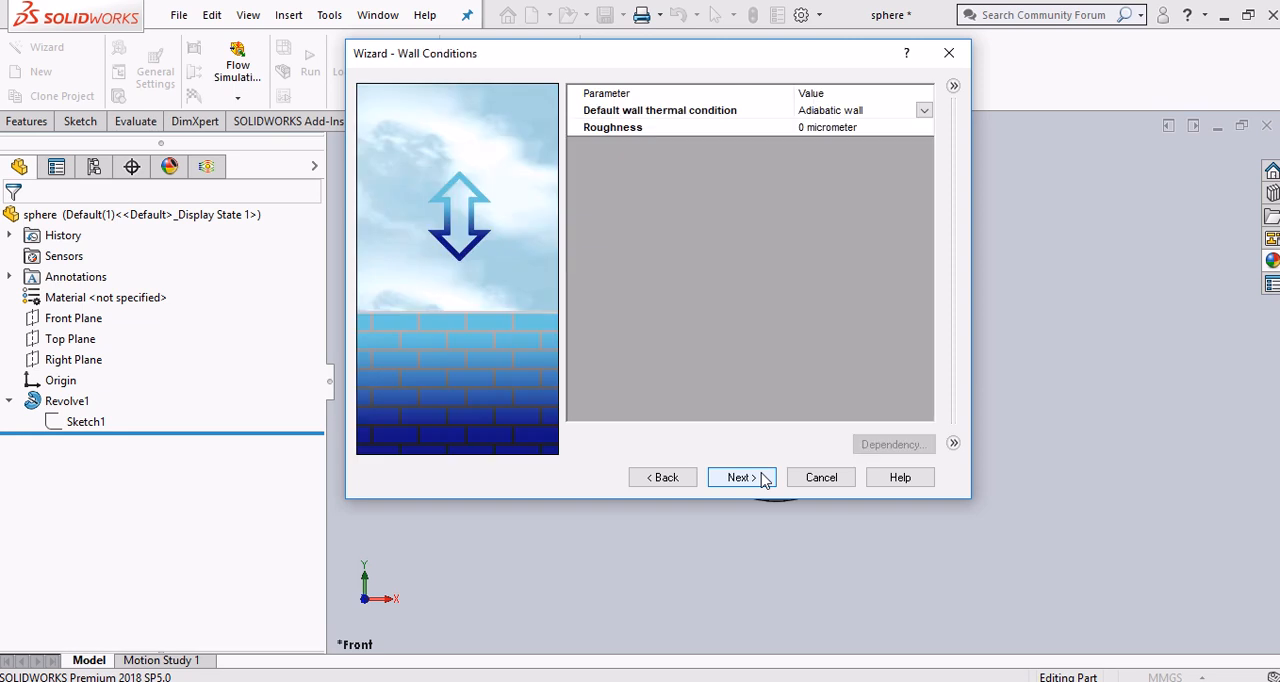
{"action": "key", "text": "alt+Tab"}
{"action": "scroll", "coordinate": [761, 472], "scroll_direction": "down", "scroll_amount": 6}
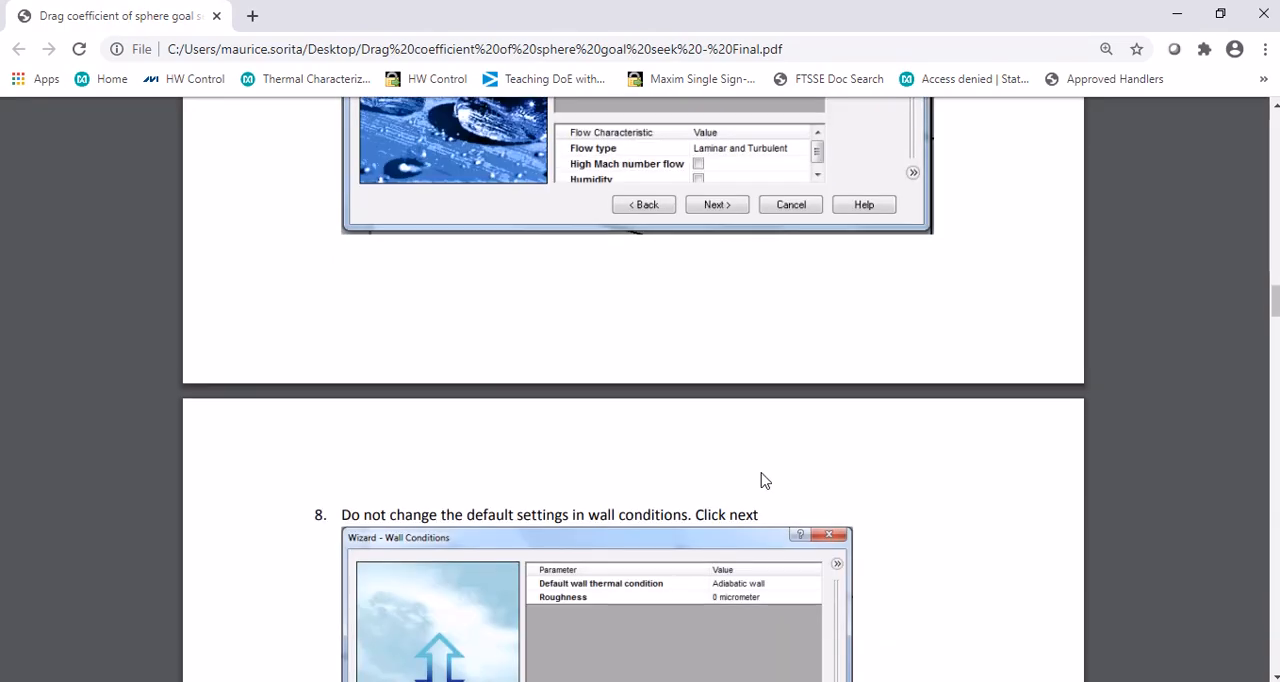
{"action": "scroll", "coordinate": [761, 474], "scroll_direction": "down", "scroll_amount": 2}
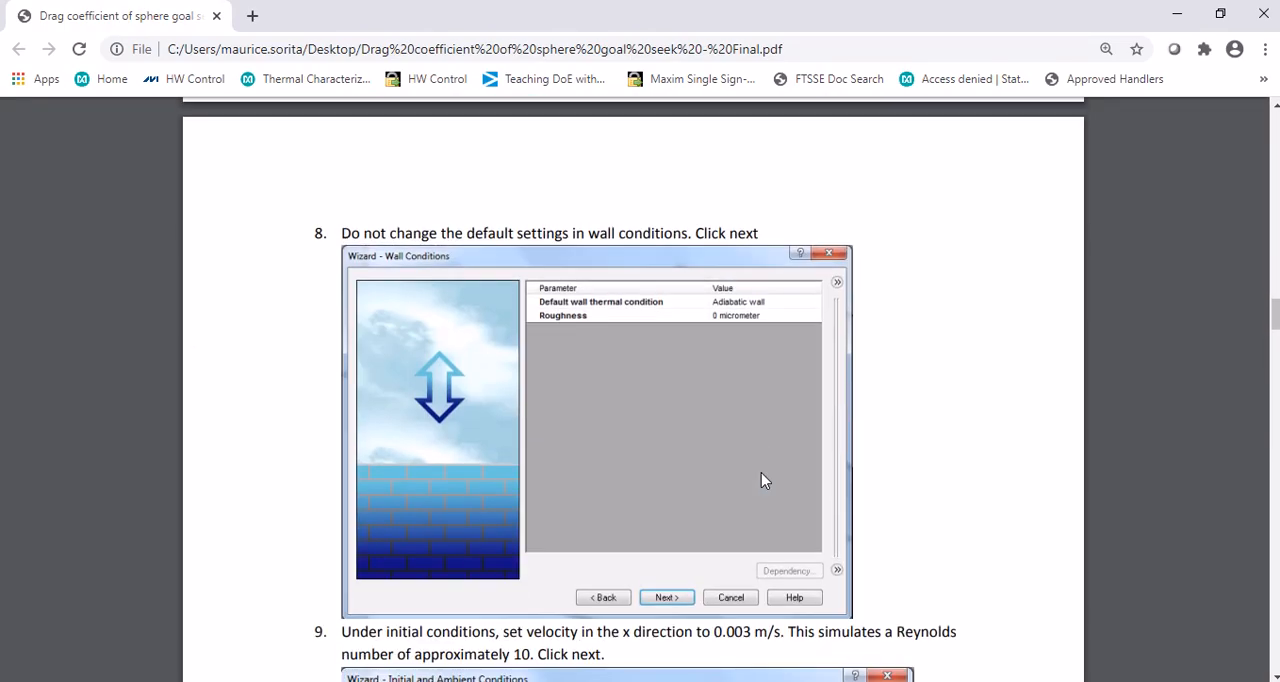
{"action": "scroll", "coordinate": [761, 480], "scroll_direction": "down", "scroll_amount": 2}
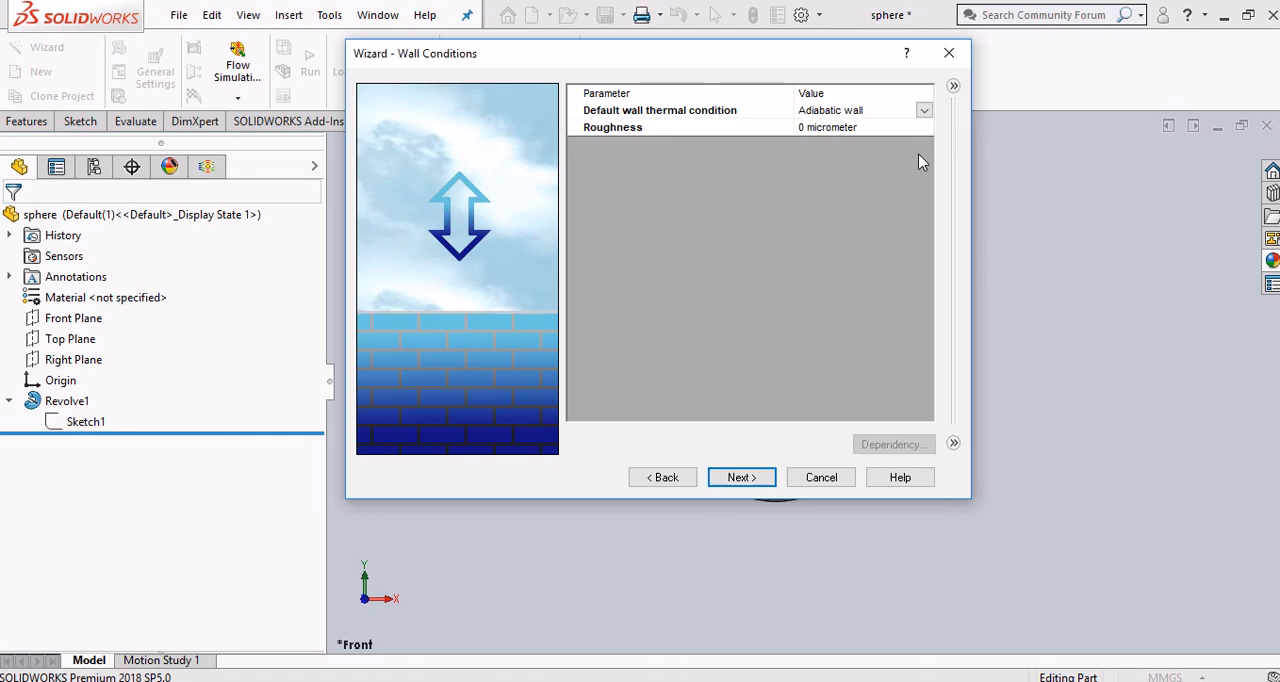
In SOLIDWORKS, review the default wall thermal condition choices, keep Adiabatic wall, and continue to the initial and ambient conditions
{"action": "left_click", "coordinate": [925, 113]}
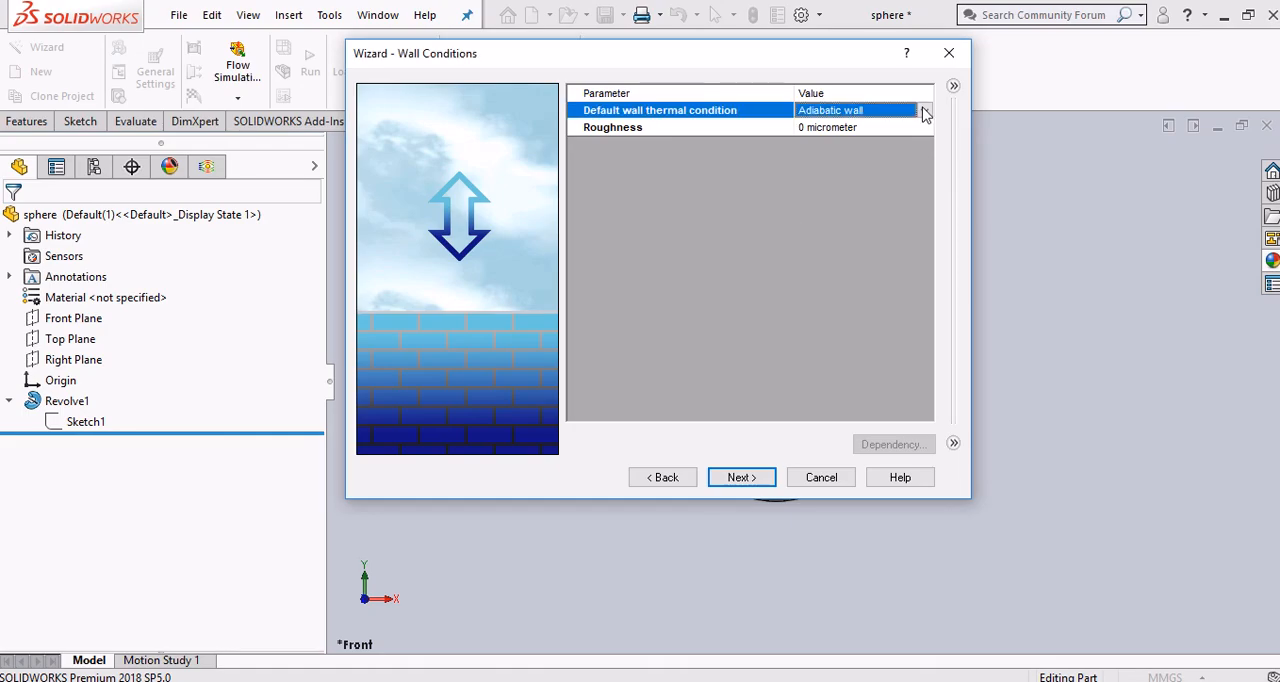
{"action": "left_click", "coordinate": [925, 112]}
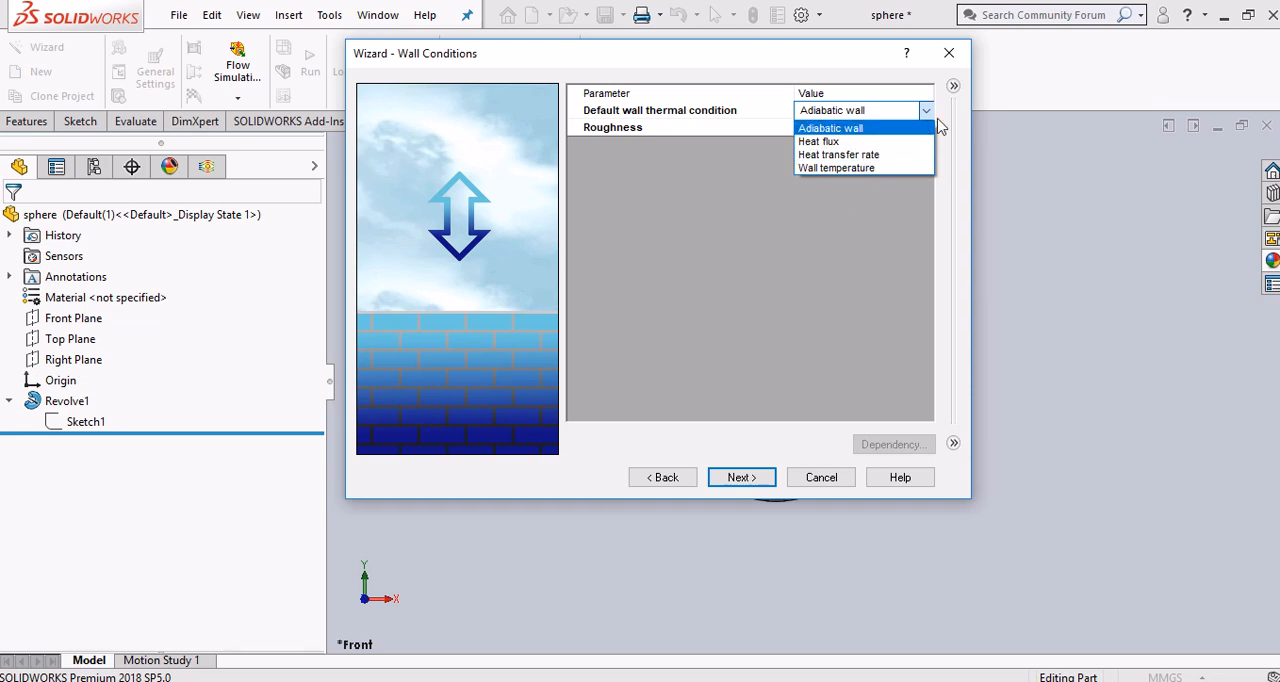
{"action": "left_click", "coordinate": [902, 224]}
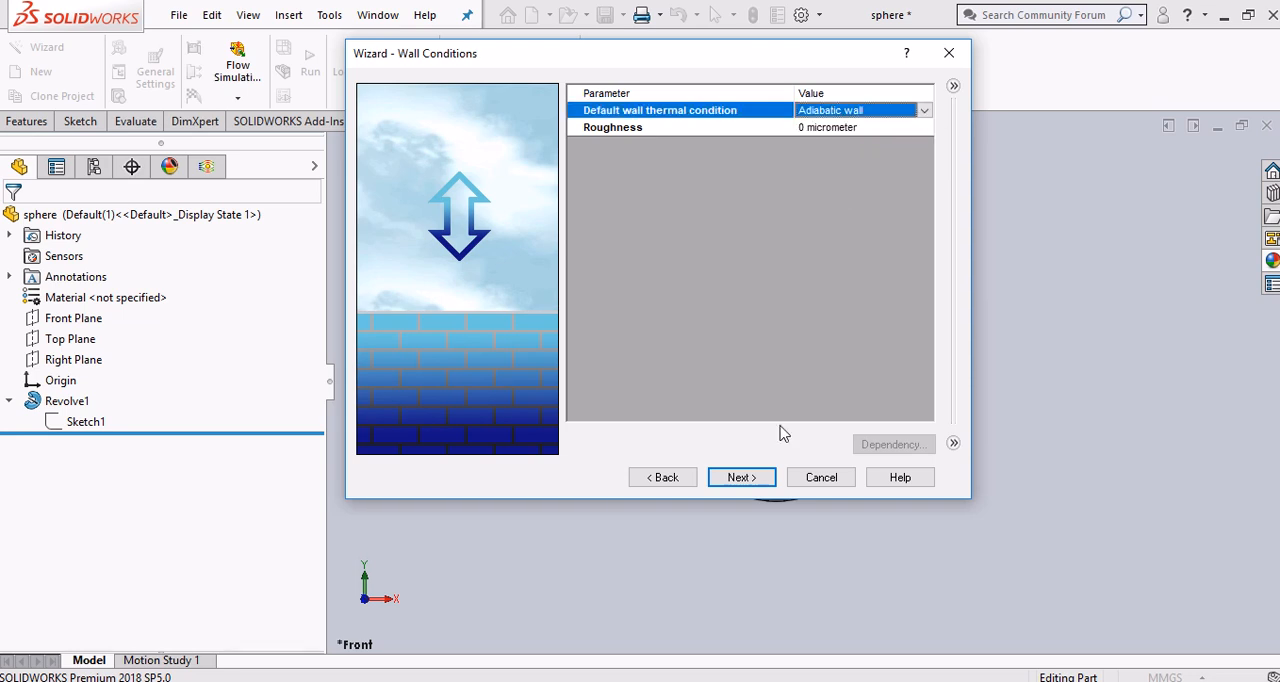
{"action": "left_click", "coordinate": [741, 477]}
Switch to the PDF guide in Chrome and read the step on setting the initial velocity in the X direction
{"action": "key", "text": "alt+Tab"}
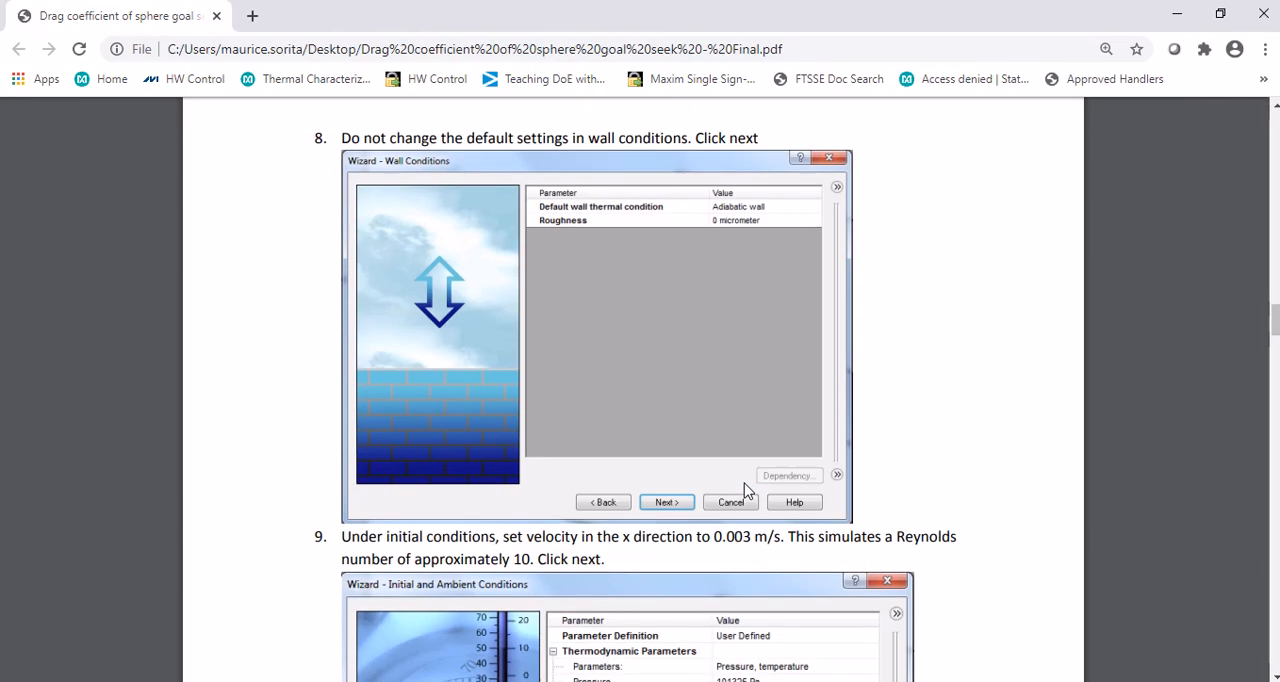
{"action": "scroll", "coordinate": [744, 490], "scroll_direction": "down", "scroll_amount": 3}
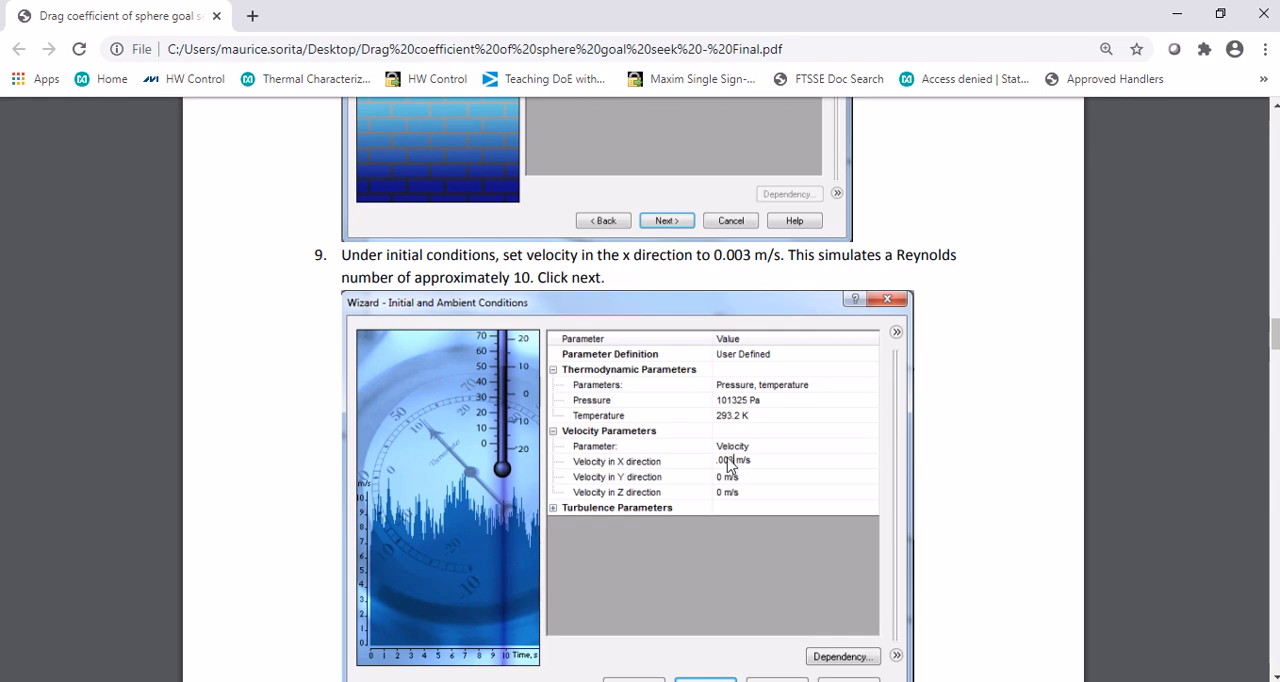
{"action": "scroll", "coordinate": [727, 459], "scroll_direction": "down", "scroll_amount": 1}
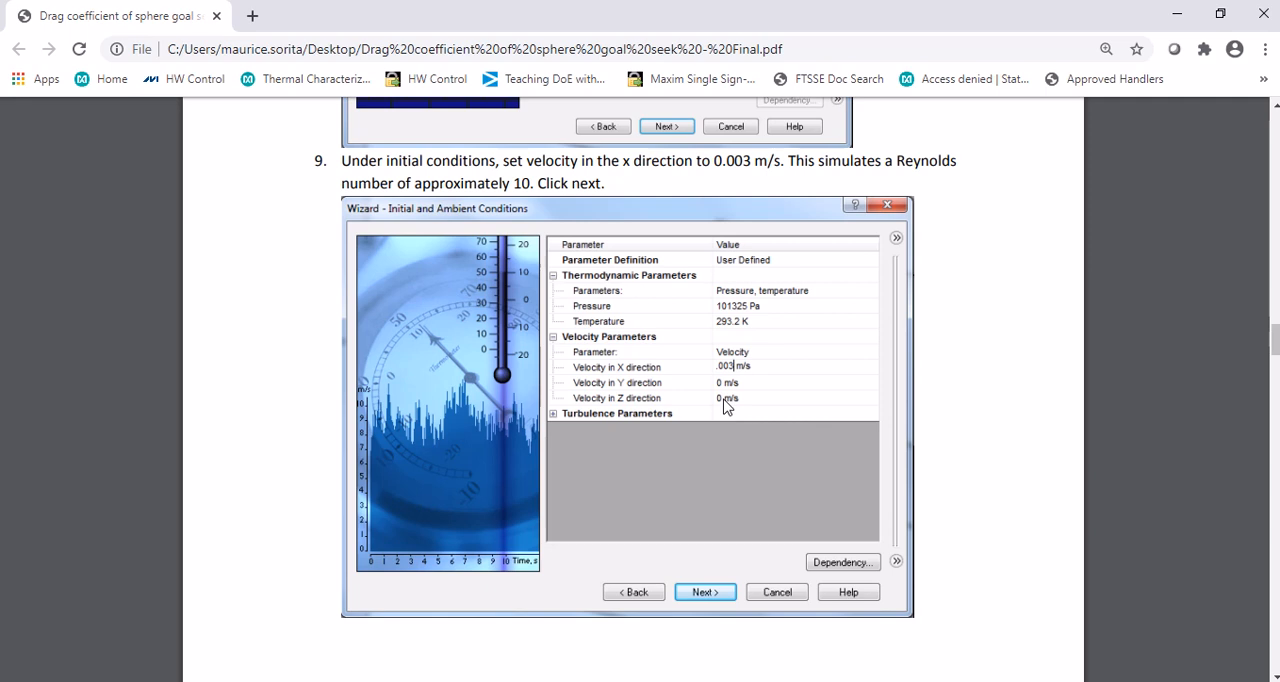
Switch to SOLIDWORKS and set the initial velocity in the X direction to 0.003 m/s
{"action": "key", "text": "alt+Tab"}
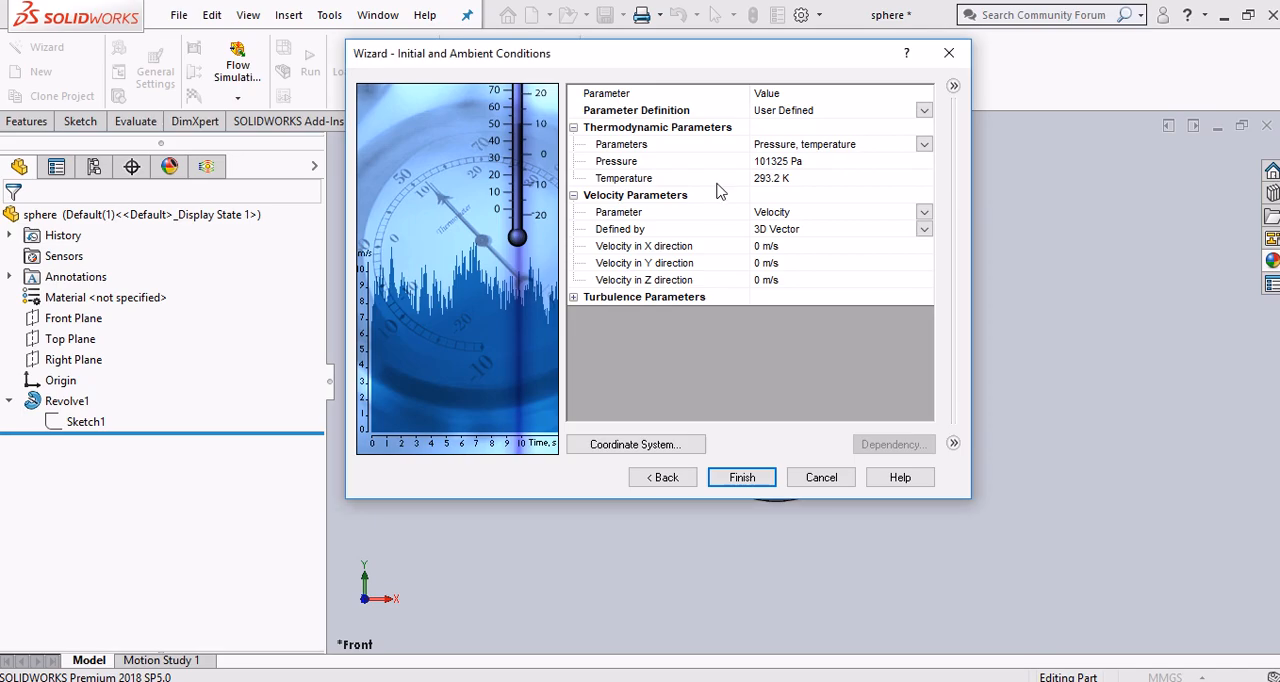
{"action": "left_click", "coordinate": [759, 247]}
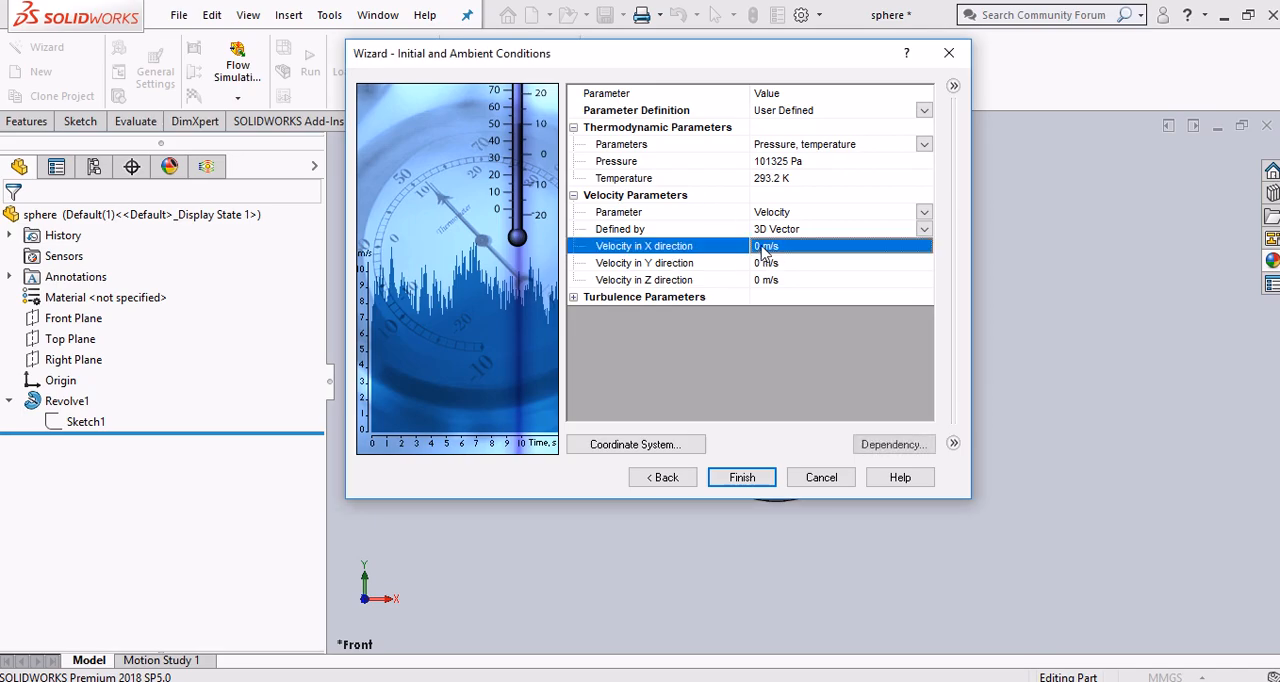
{"action": "left_click", "coordinate": [763, 248]}
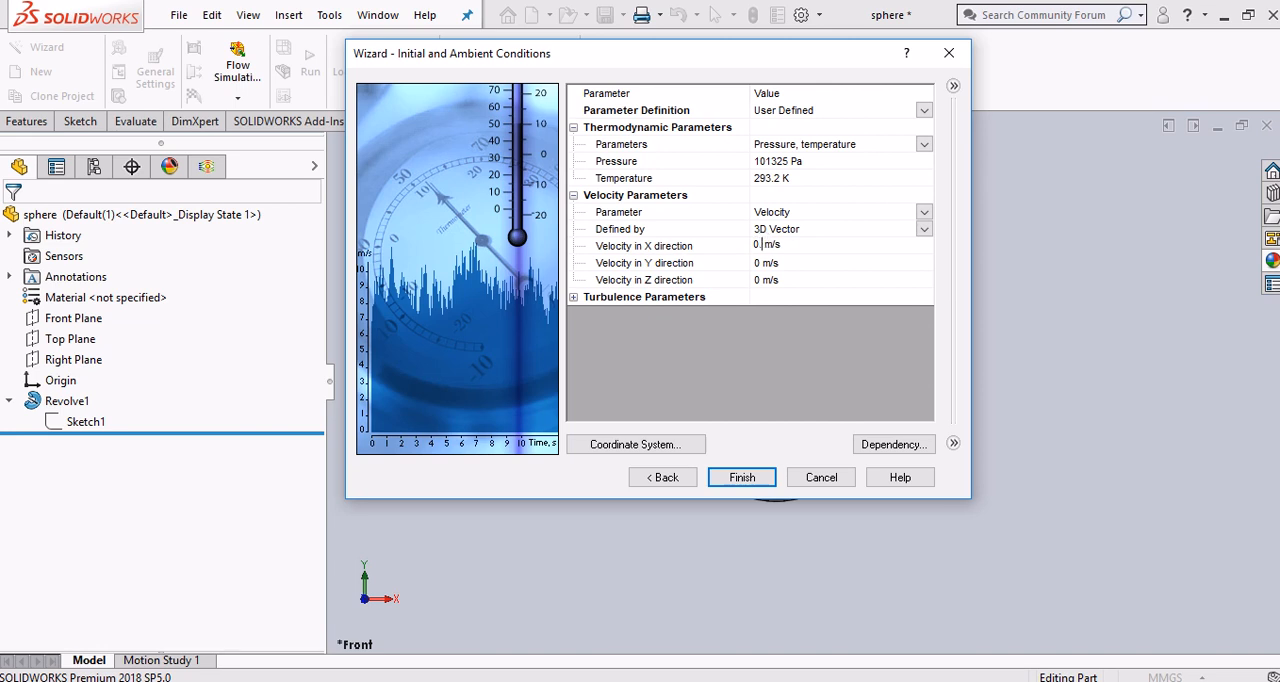
{"action": "left_click", "coordinate": [778, 331]}
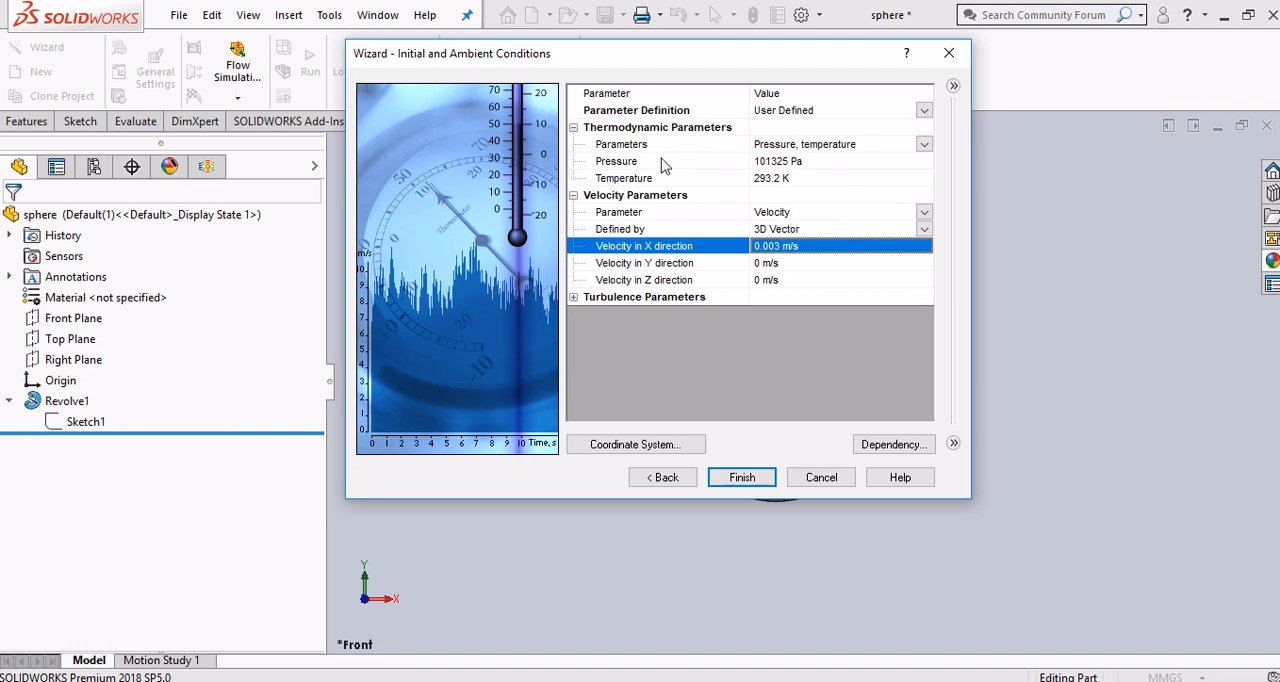
Compare the X flow direction with the sphere in the model view, and finish the project wizard
{"action": "left_click", "coordinate": [390, 607]}
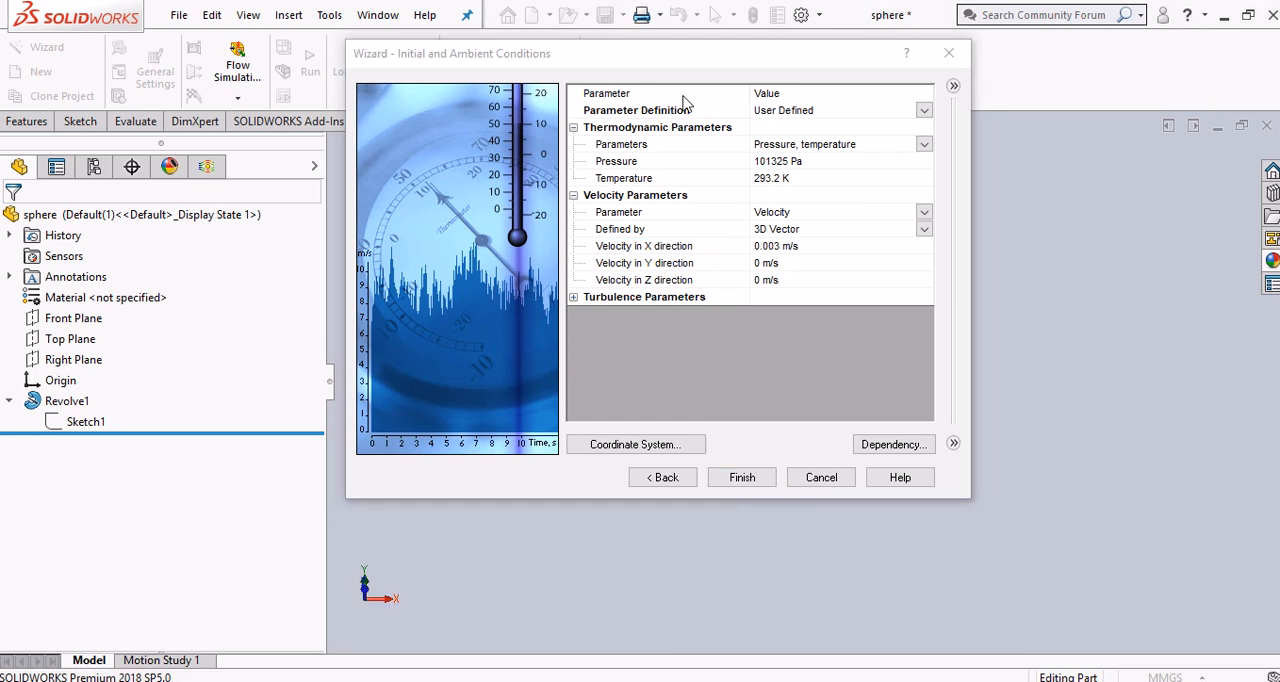
{"action": "left_click_drag", "start_coordinate": [711, 63], "coordinate": [367, 38]}
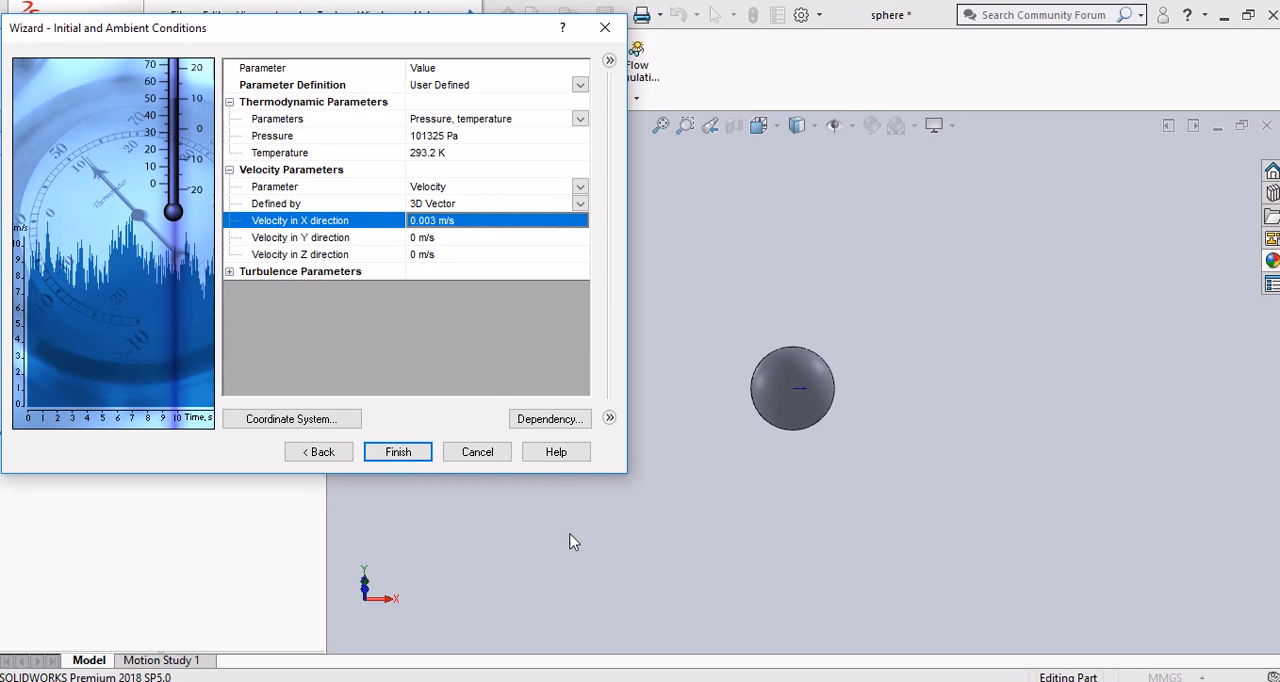
{"action": "left_click_drag", "start_coordinate": [664, 395], "coordinate": [1068, 392]}
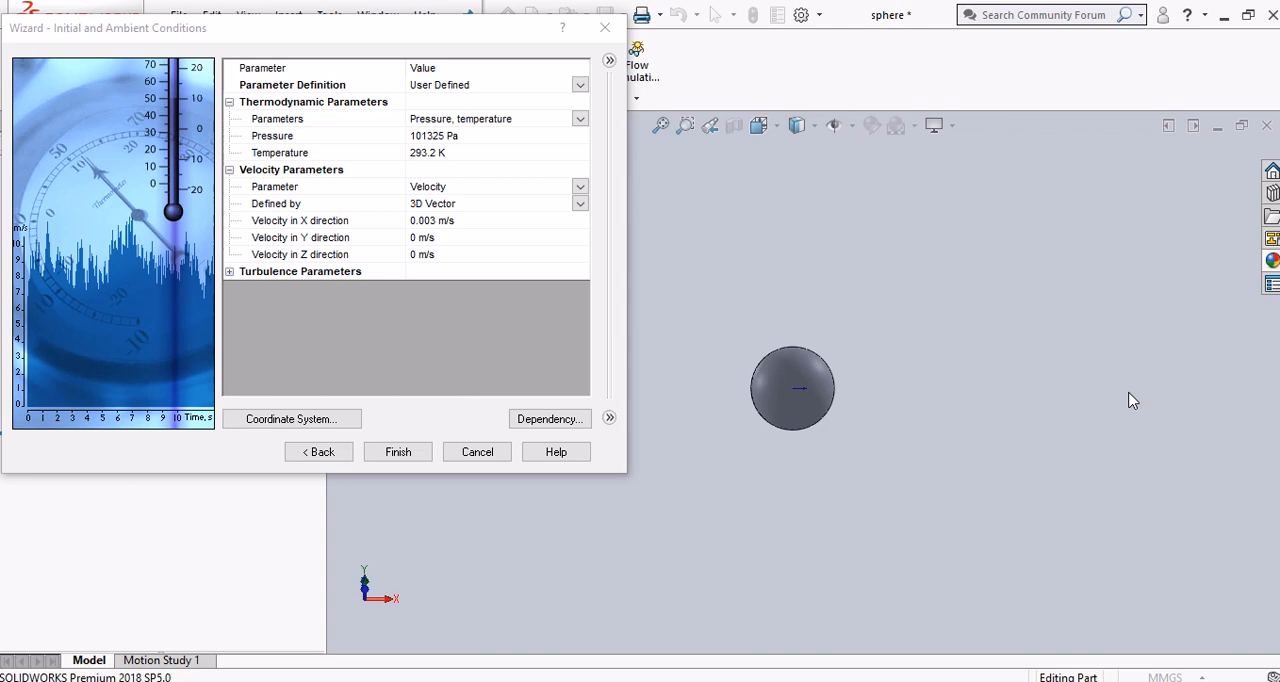
{"action": "left_click_drag", "start_coordinate": [1128, 393], "coordinate": [675, 377]}
{"action": "left_click", "coordinate": [418, 222]}
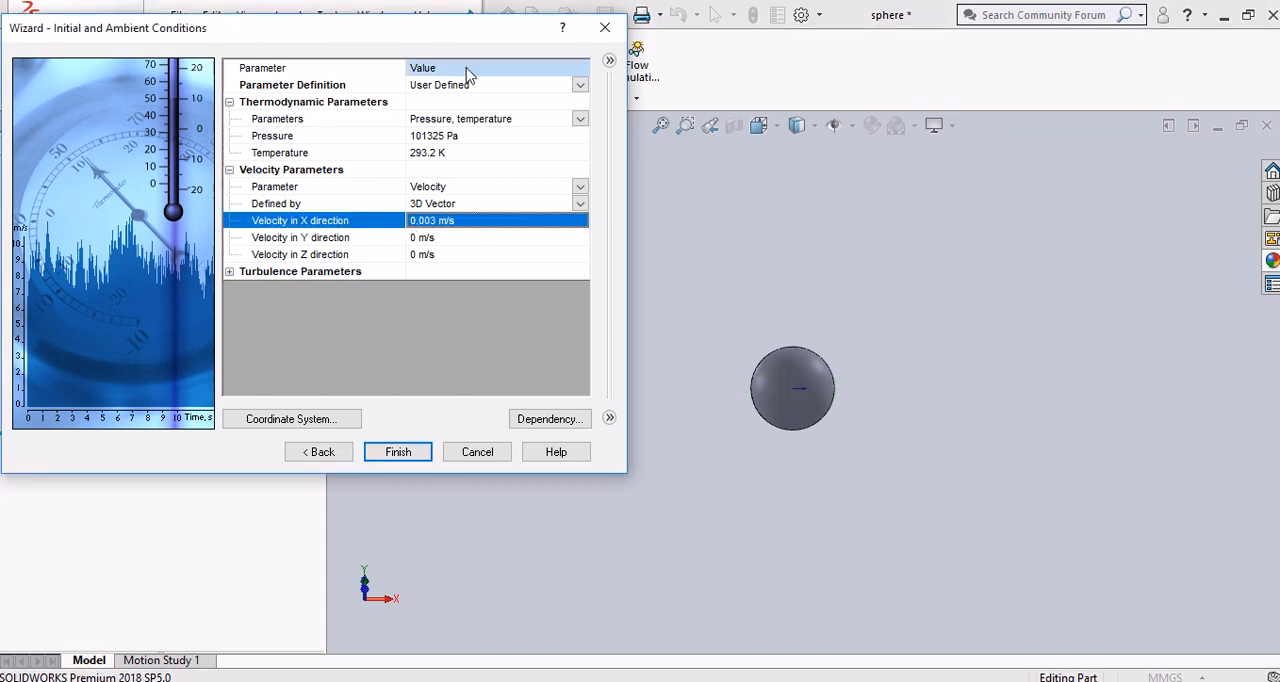
{"action": "left_click_drag", "start_coordinate": [486, 32], "coordinate": [886, 58]}
{"action": "left_click", "coordinate": [822, 477]}
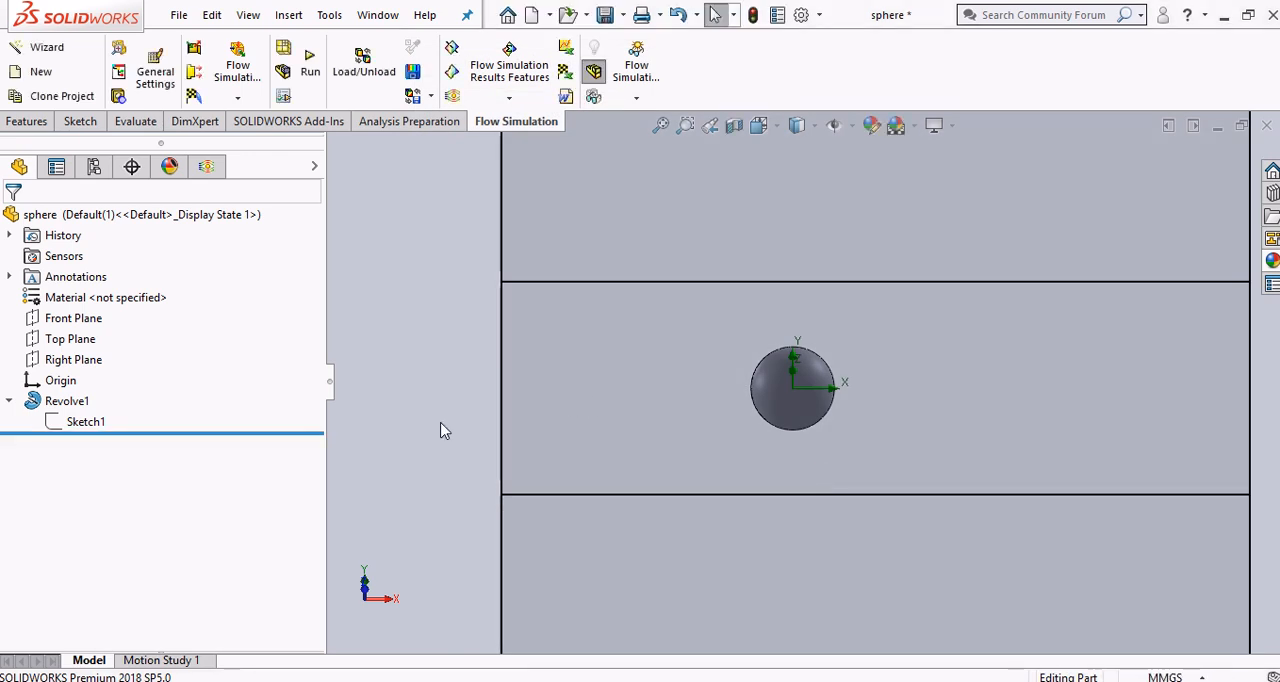
Open the computational domain's definition, examine its size and extents around the sphere, accept it, and show the whole domain from the front
{"action": "left_click", "coordinate": [207, 167]}
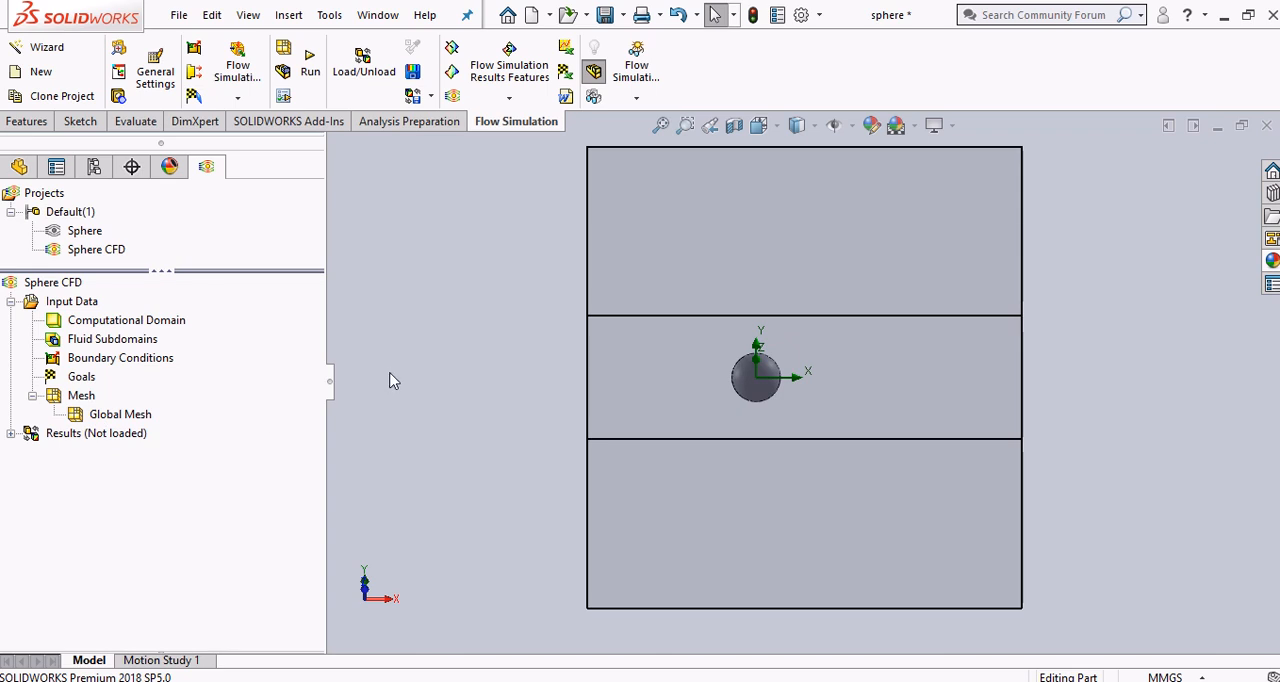
{"action": "right_click", "coordinate": [158, 330]}
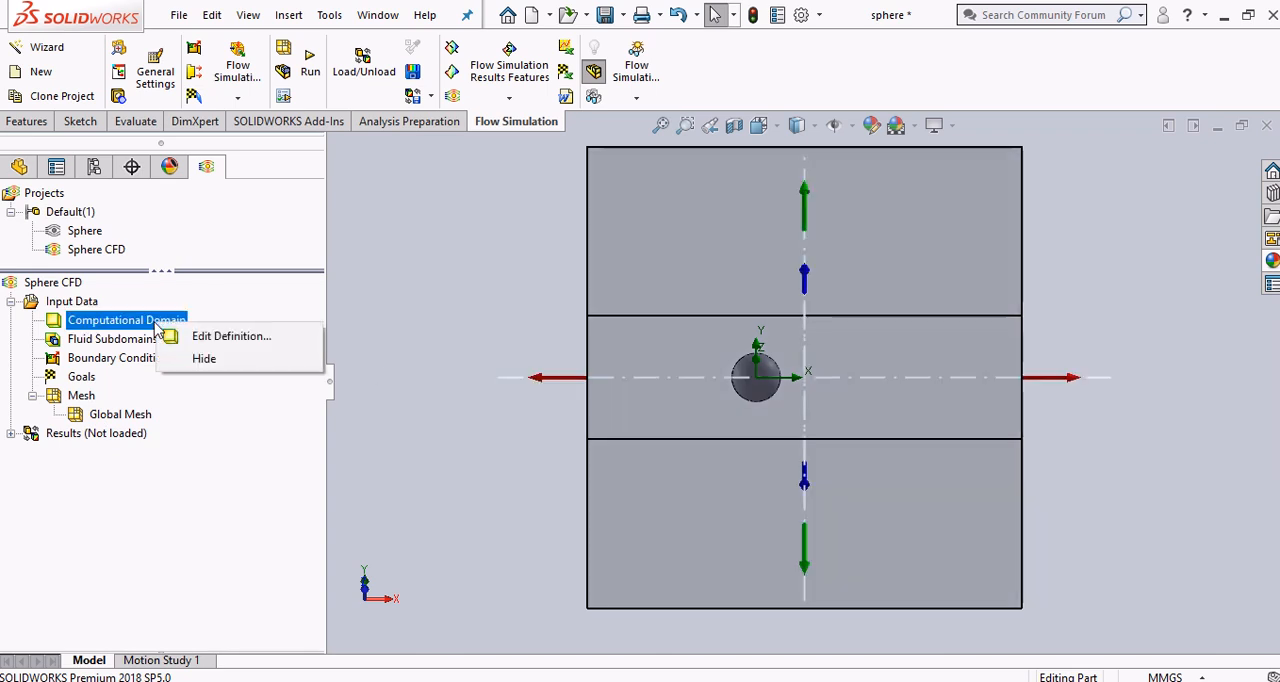
{"action": "left_click", "coordinate": [195, 338]}
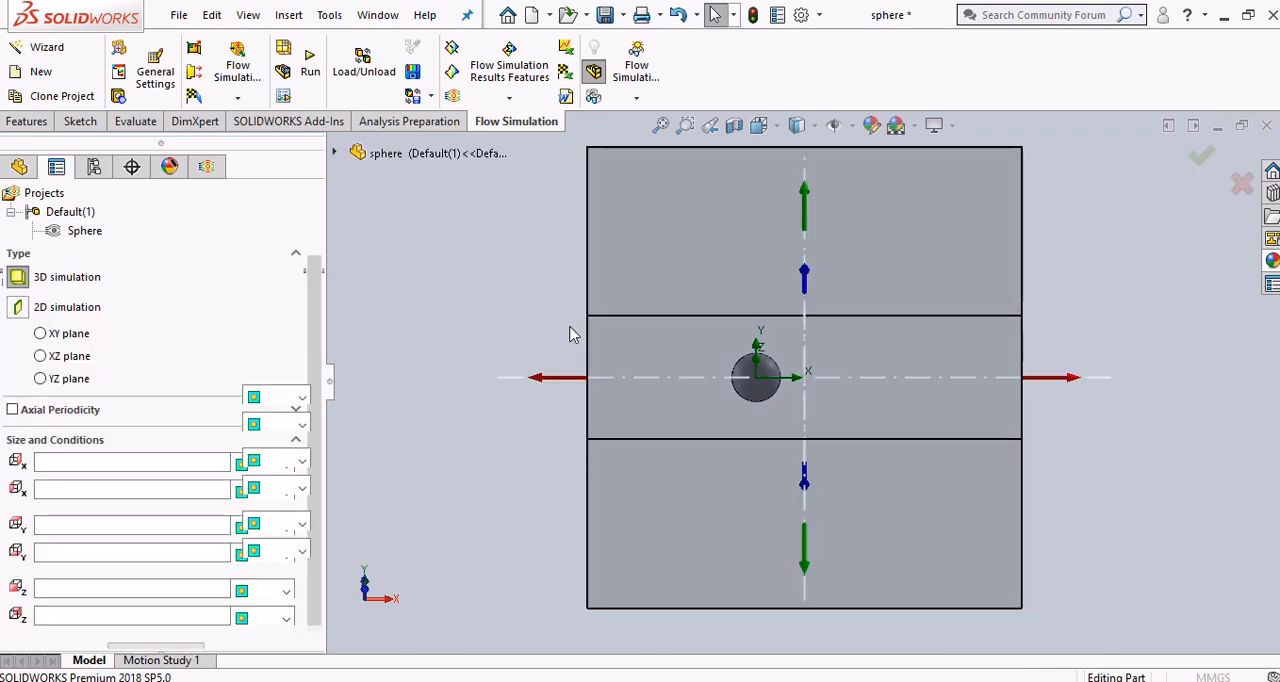
{"action": "middle_click_drag", "start_coordinate": [922, 304], "coordinate": [1009, 443]}
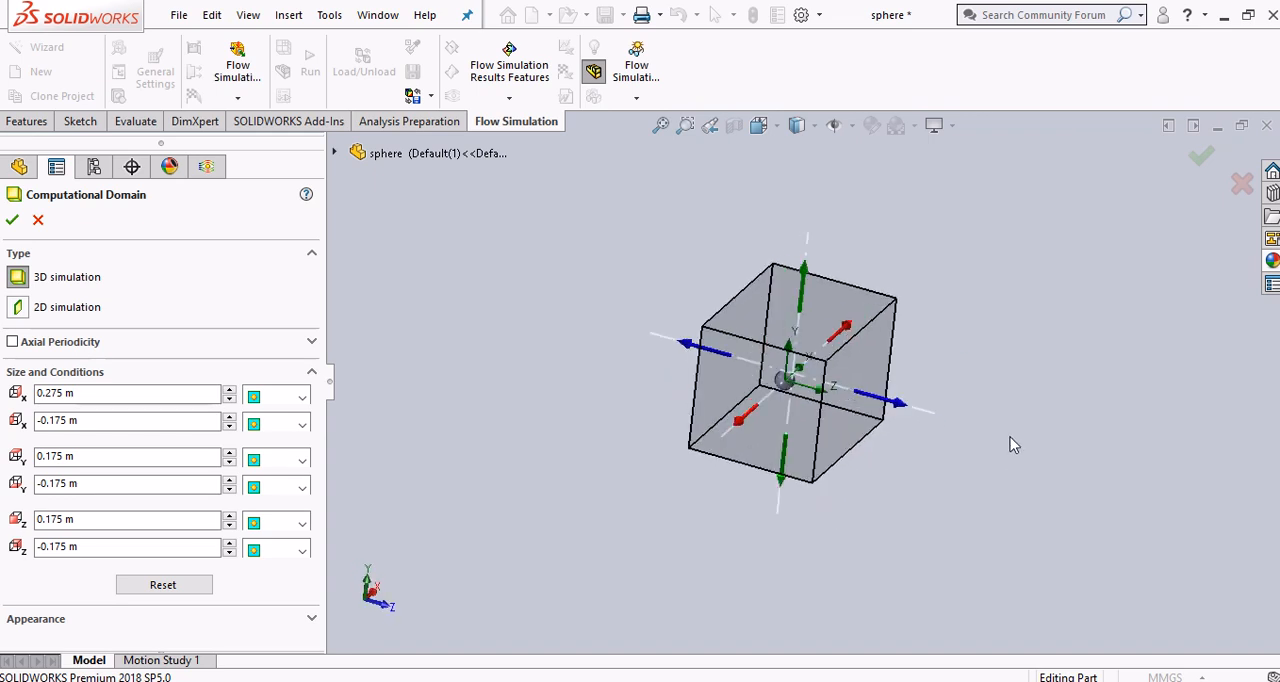
{"action": "key", "text": "ctrl+7"}
{"action": "scroll", "coordinate": [886, 397], "scroll_direction": "up", "scroll_amount": 8}
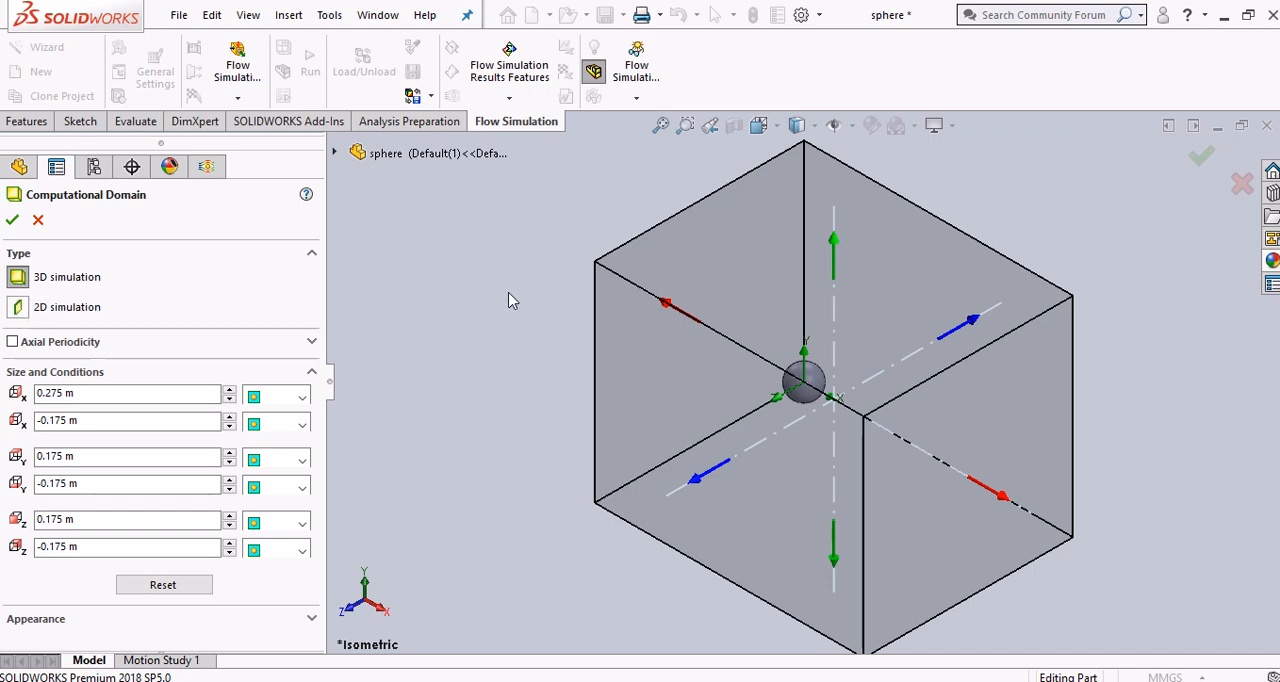
{"action": "left_click", "coordinate": [12, 220]}
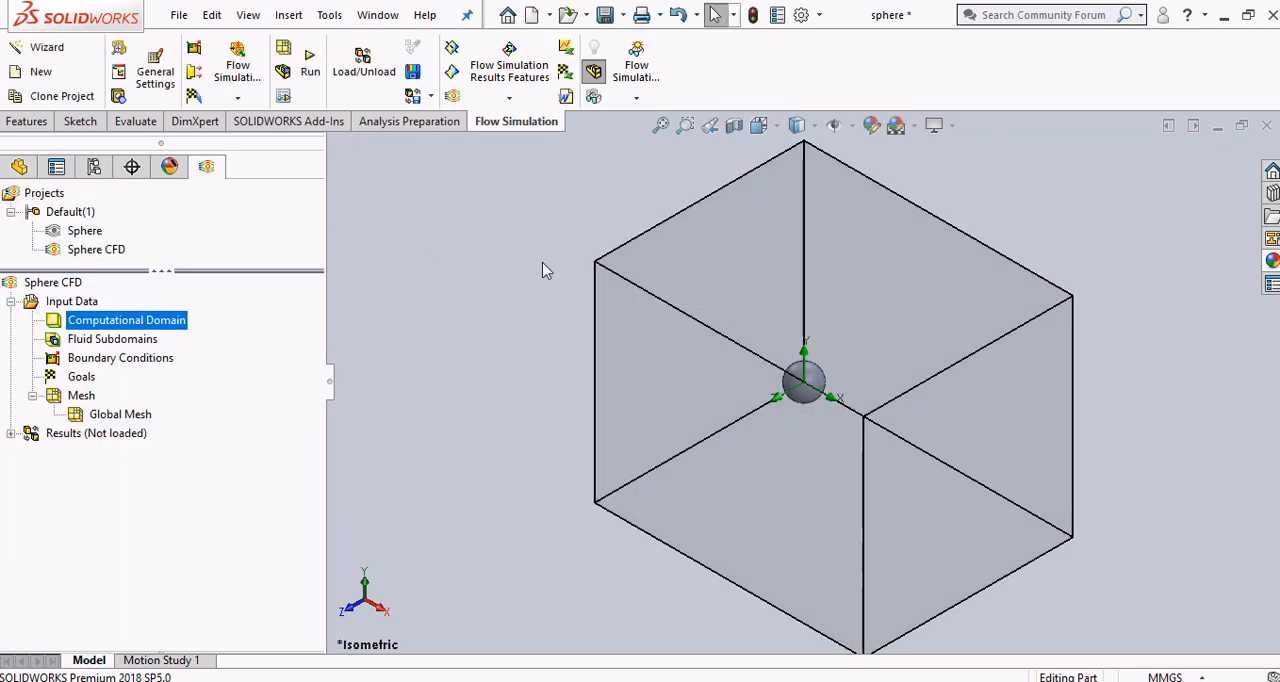
{"action": "key", "text": "ctrl+5"}
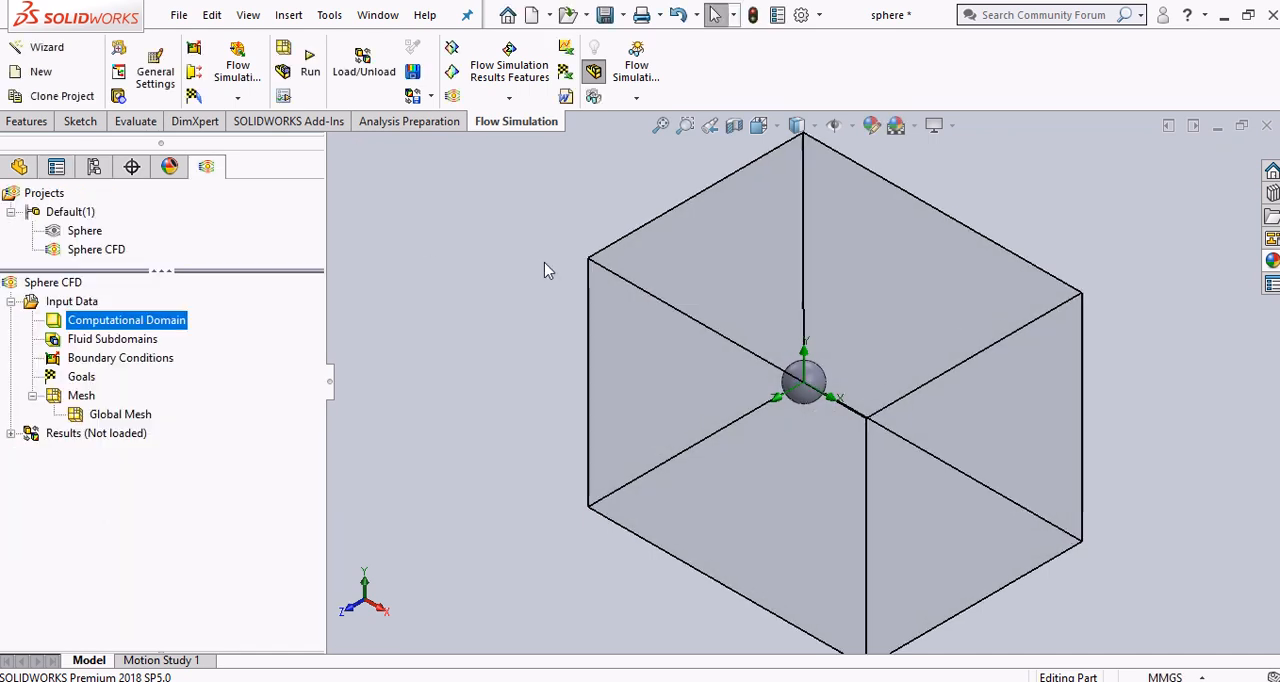
{"action": "key", "text": "ctrl+1"}
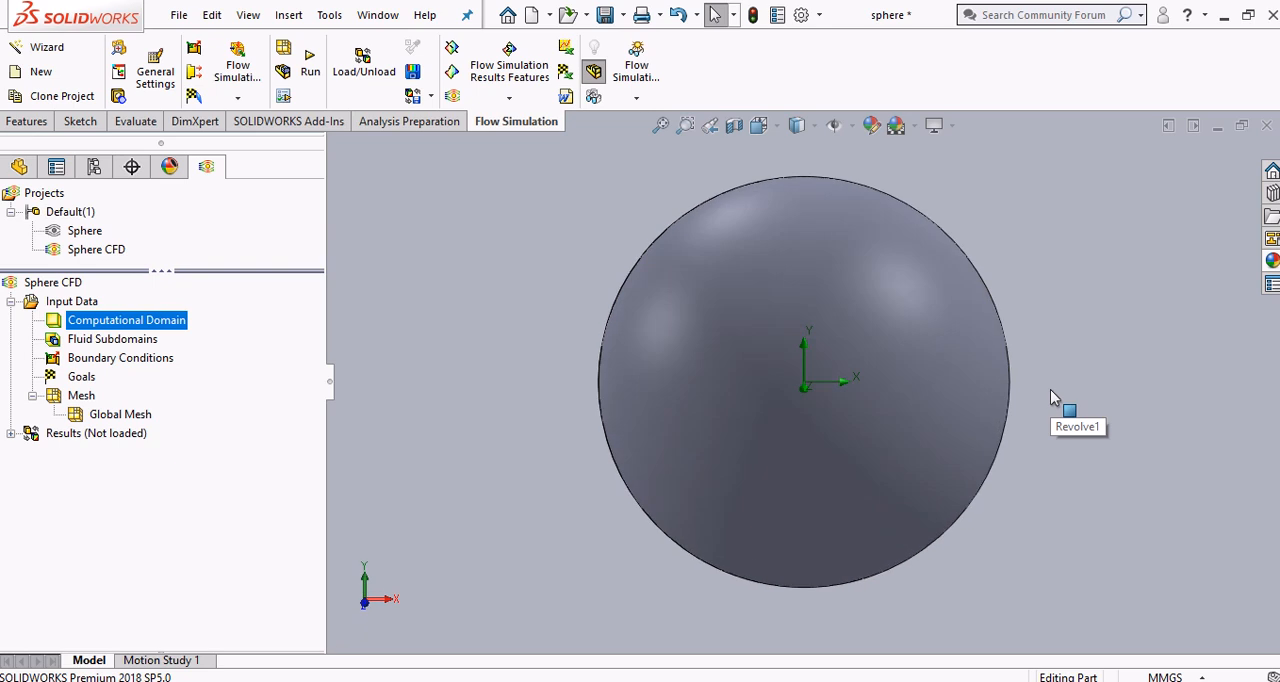
{"action": "key", "text": "f"}
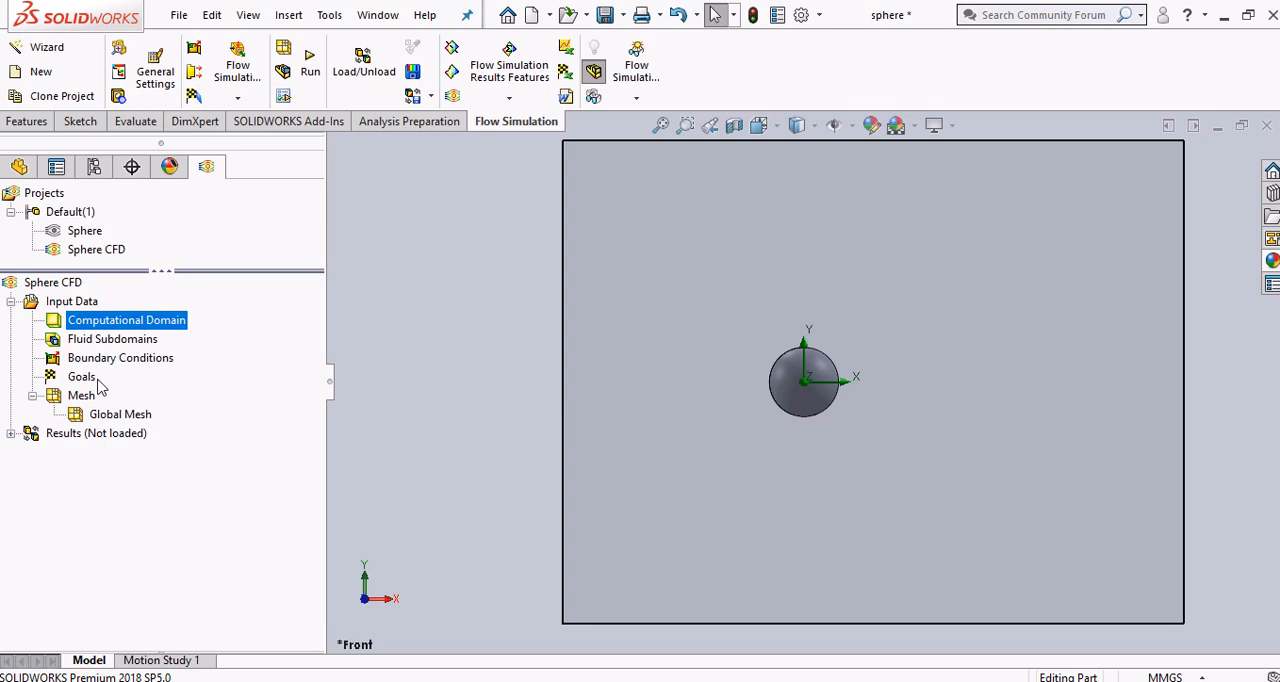
Switch to the PDF guide in Chrome and read the step on changing the mesh resolution
{"action": "key", "text": "alt+Tab"}
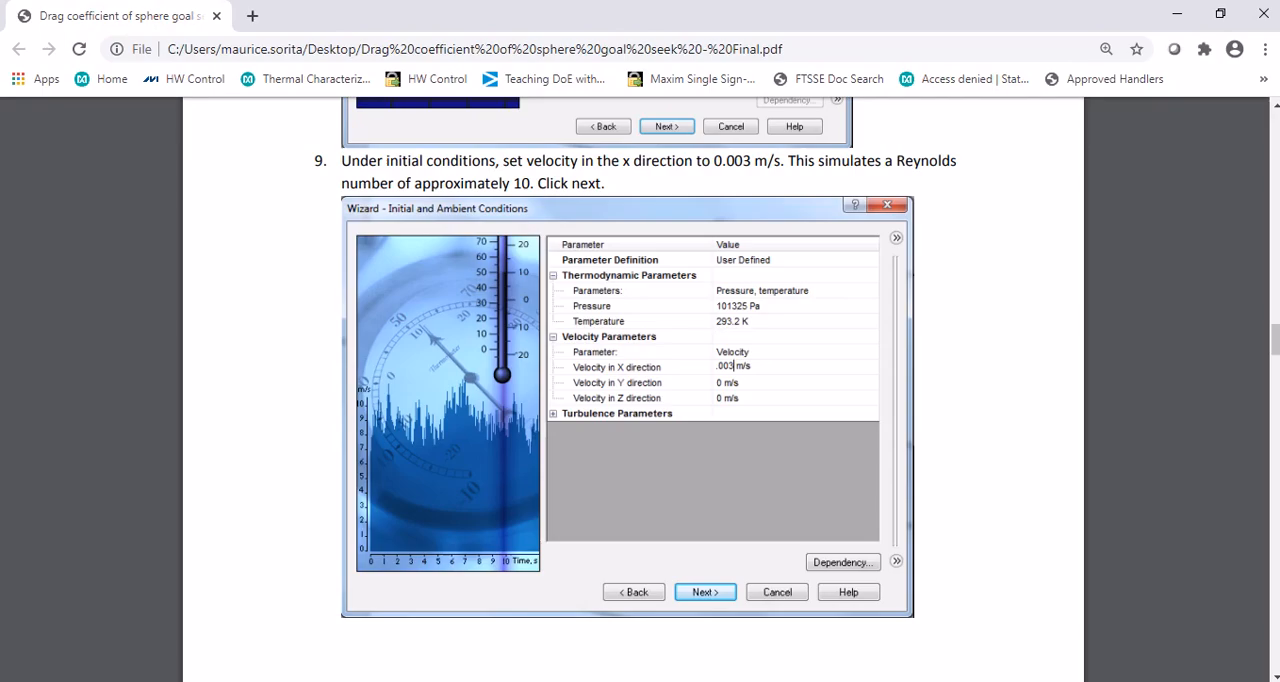
{"action": "scroll", "coordinate": [840, 474], "scroll_direction": "down", "scroll_amount": 3}
{"action": "scroll", "coordinate": [870, 475], "scroll_direction": "down", "scroll_amount": 5}
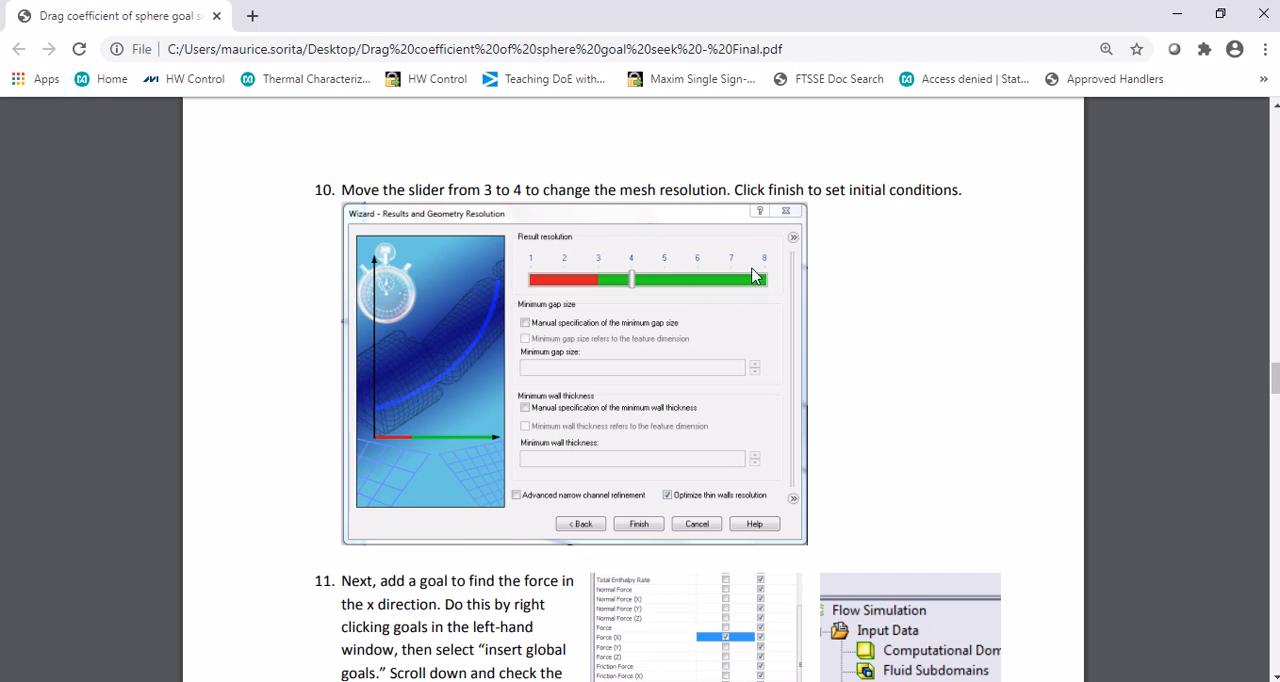
In SOLIDWORKS, set the automatic global mesh's level of initial mesh to 4 and accept the settings
{"action": "key", "text": "alt+Tab"}
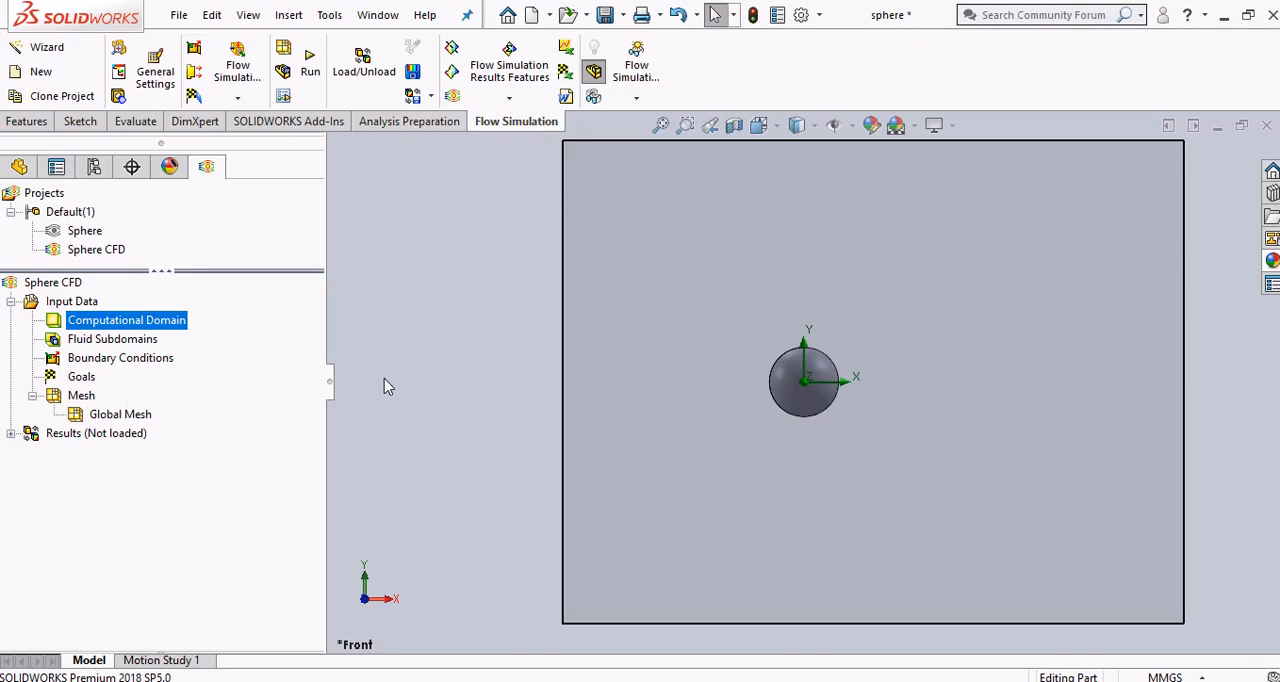
{"action": "right_click", "coordinate": [72, 396]}
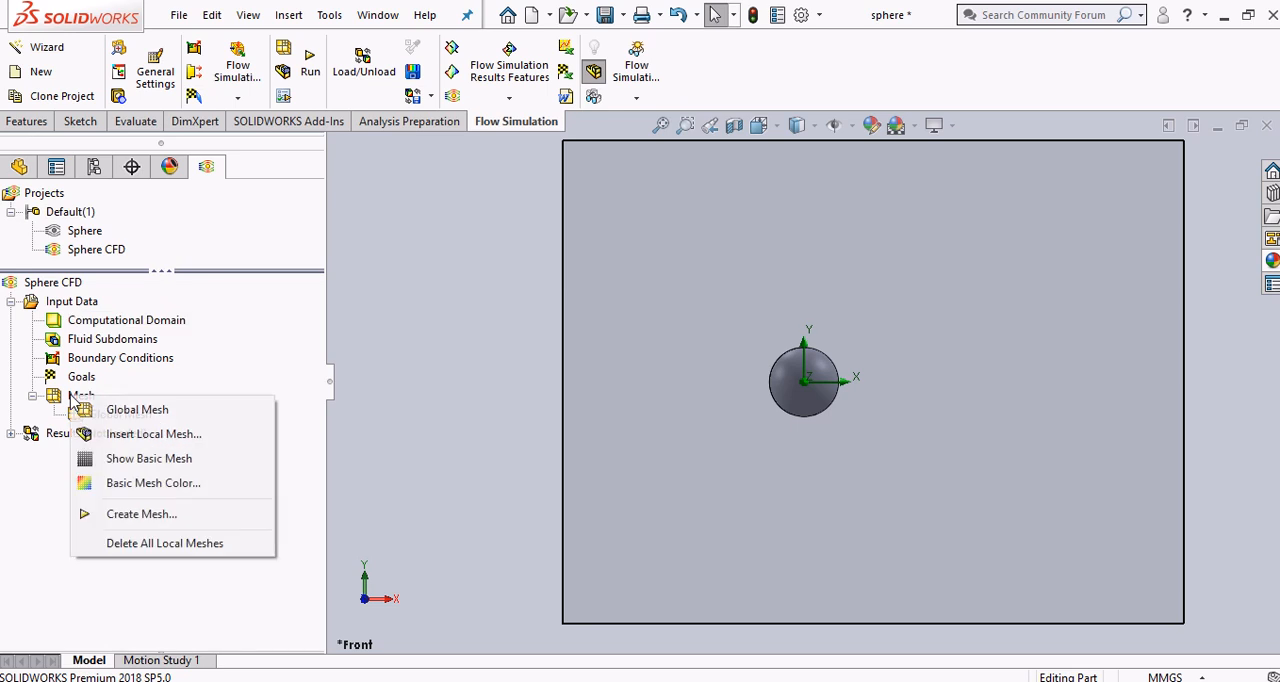
{"action": "left_click", "coordinate": [108, 409]}
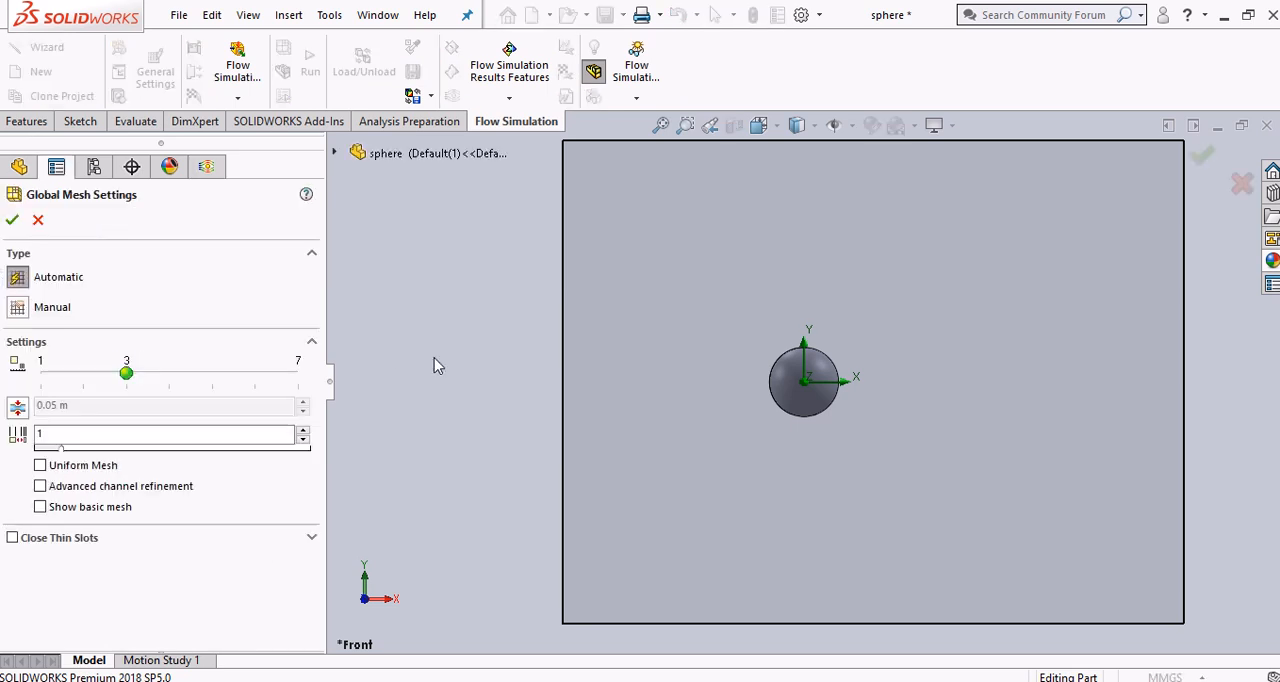
{"action": "left_click", "coordinate": [169, 375]}
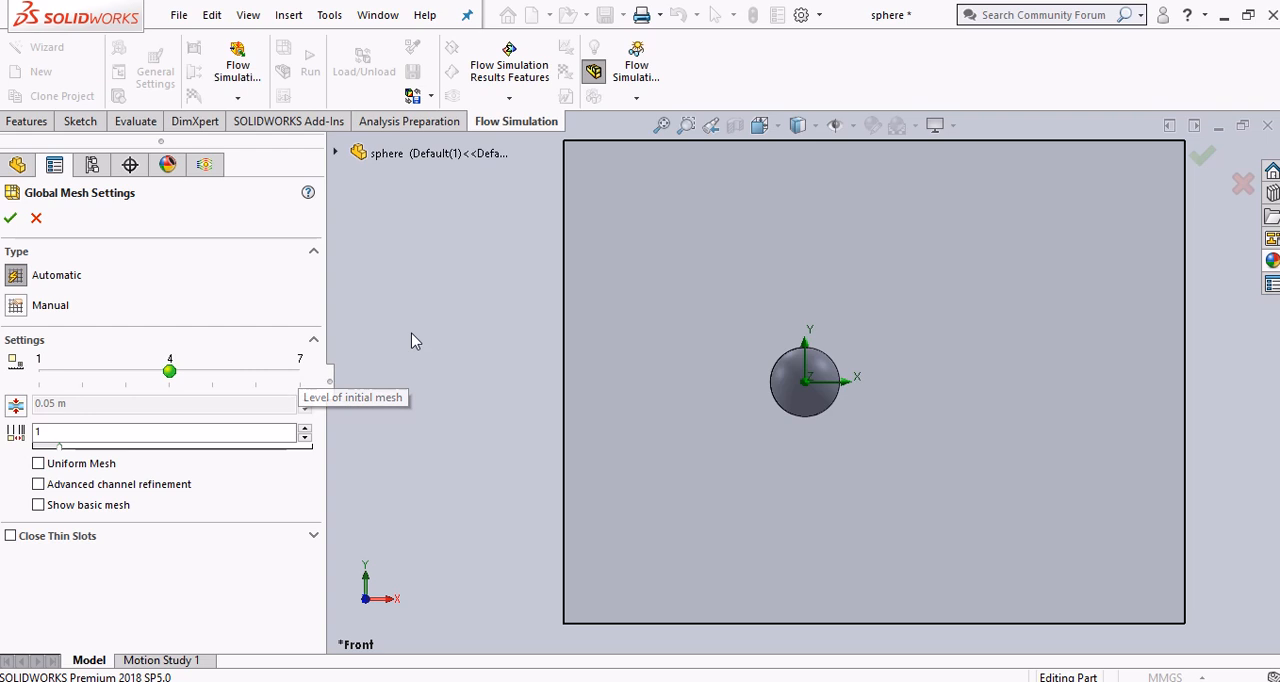
{"action": "left_click", "coordinate": [10, 217]}
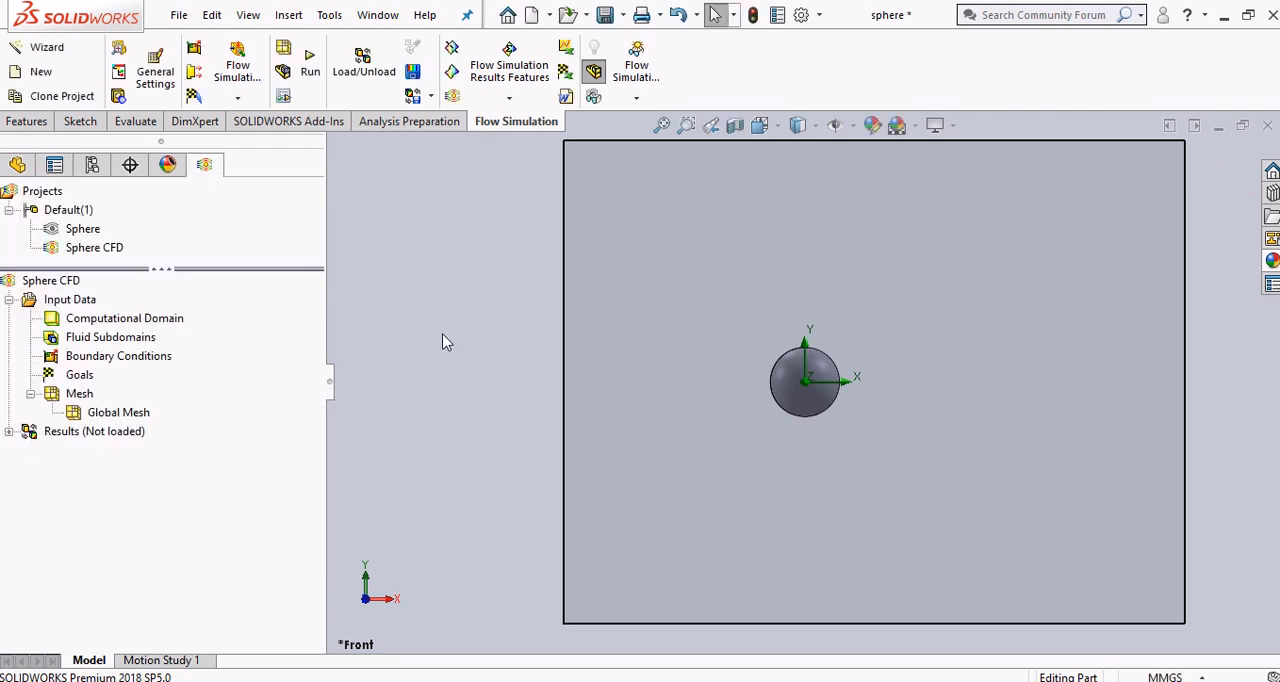
Switch to the PDF guide in Chrome and read the steps on adding the X force goal and the drag coefficient equation goal
{"action": "key", "text": "alt+Tab"}
{"action": "scroll", "coordinate": [951, 440], "scroll_direction": "down", "scroll_amount": 4}
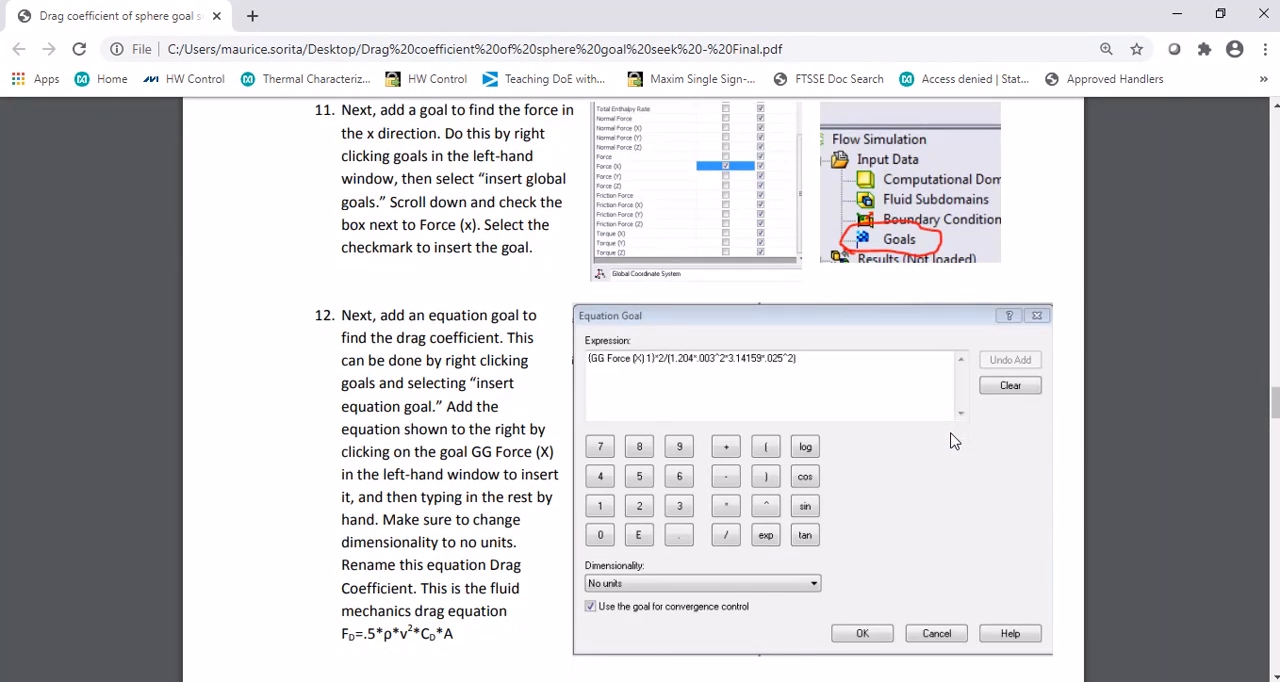
{"action": "scroll", "coordinate": [951, 440], "scroll_direction": "up", "scroll_amount": 1}
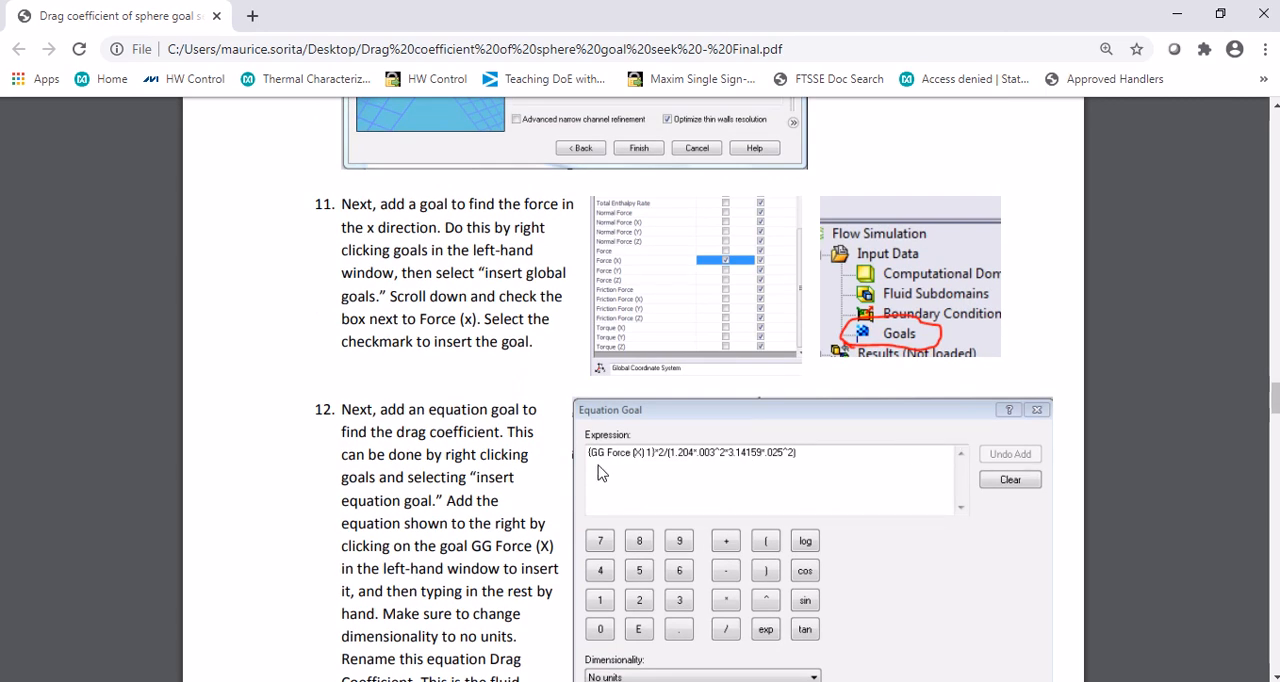
In SOLIDWORKS, insert a global goal for Force (X) in the Sphere CFD project and accept it
{"action": "key", "text": "alt+Tab"}
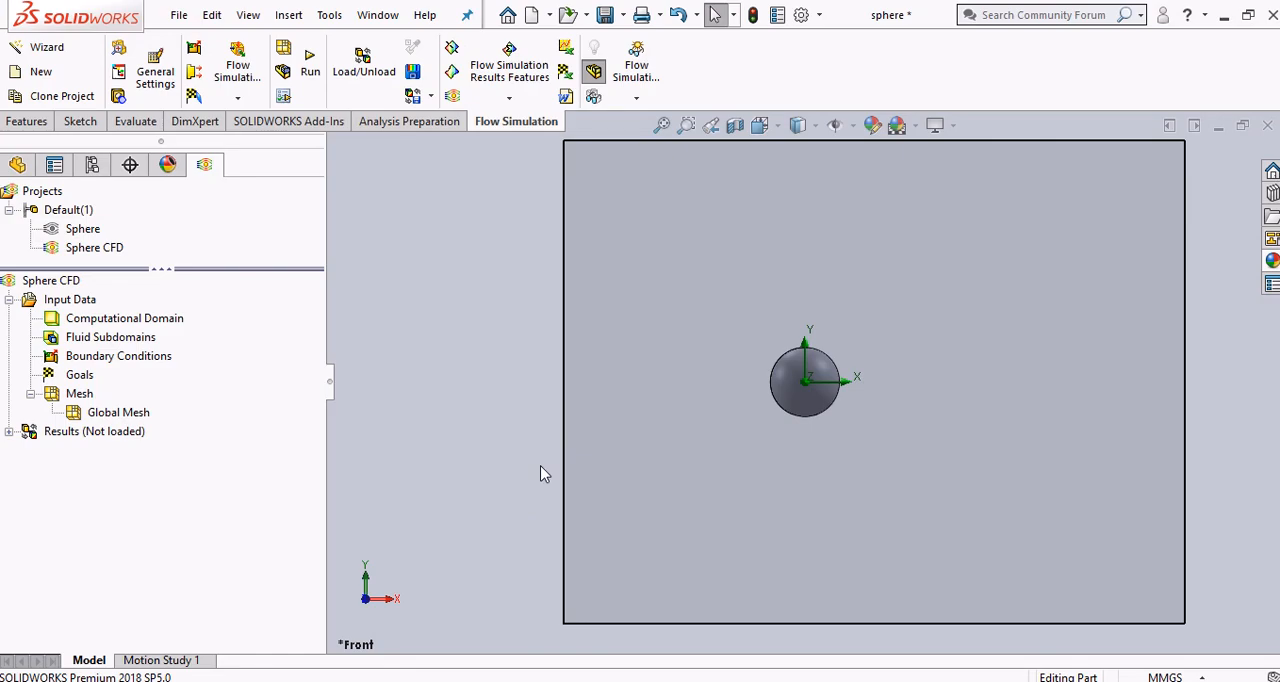
{"action": "right_click", "coordinate": [80, 378]}
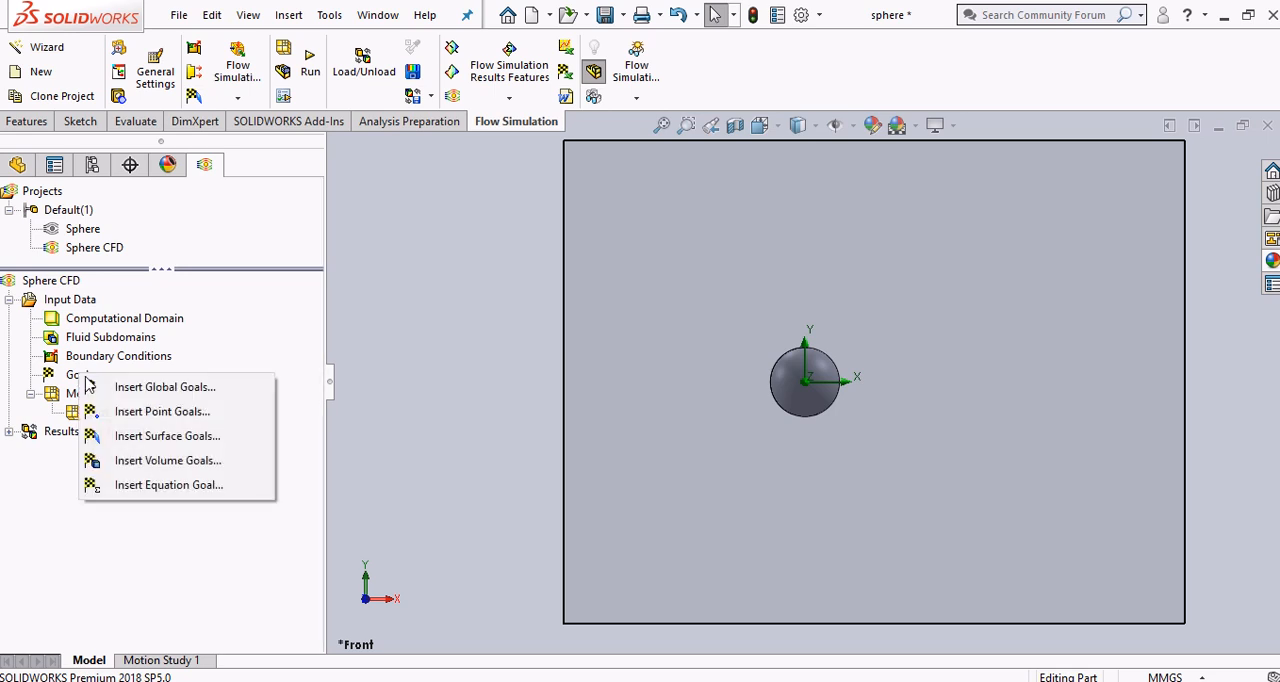
{"action": "left_click", "coordinate": [147, 387]}
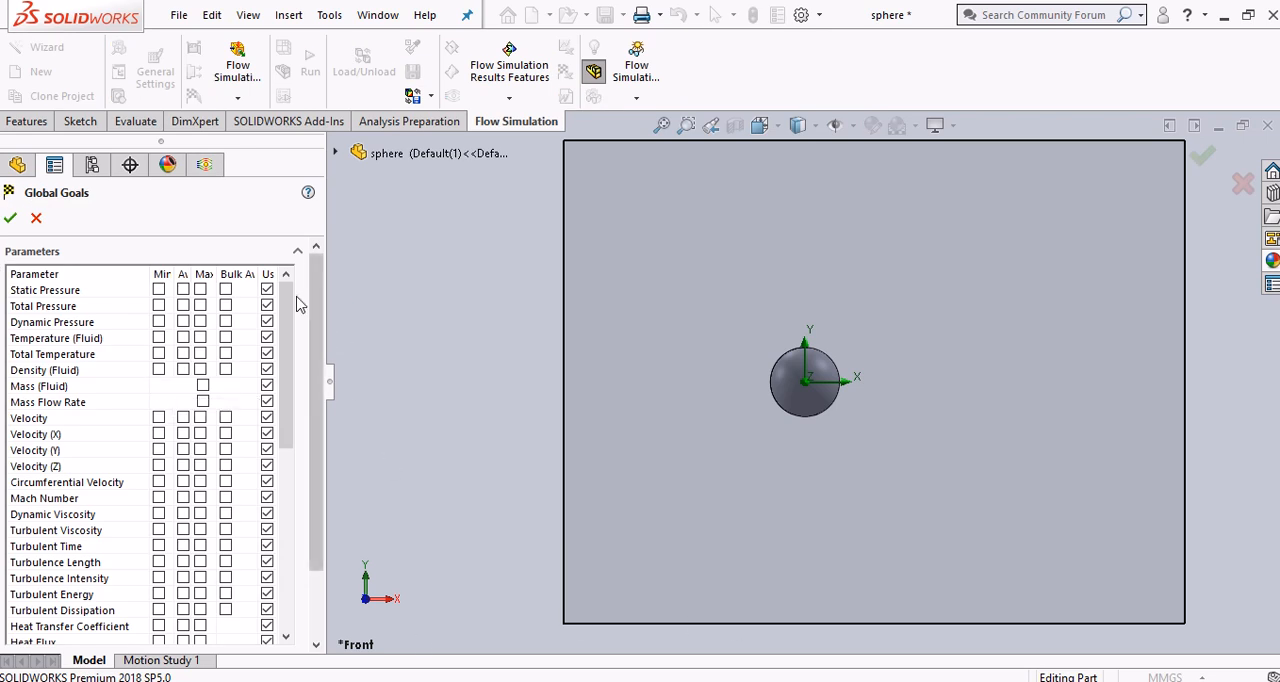
{"action": "left_click_drag", "start_coordinate": [283, 309], "coordinate": [283, 465]}
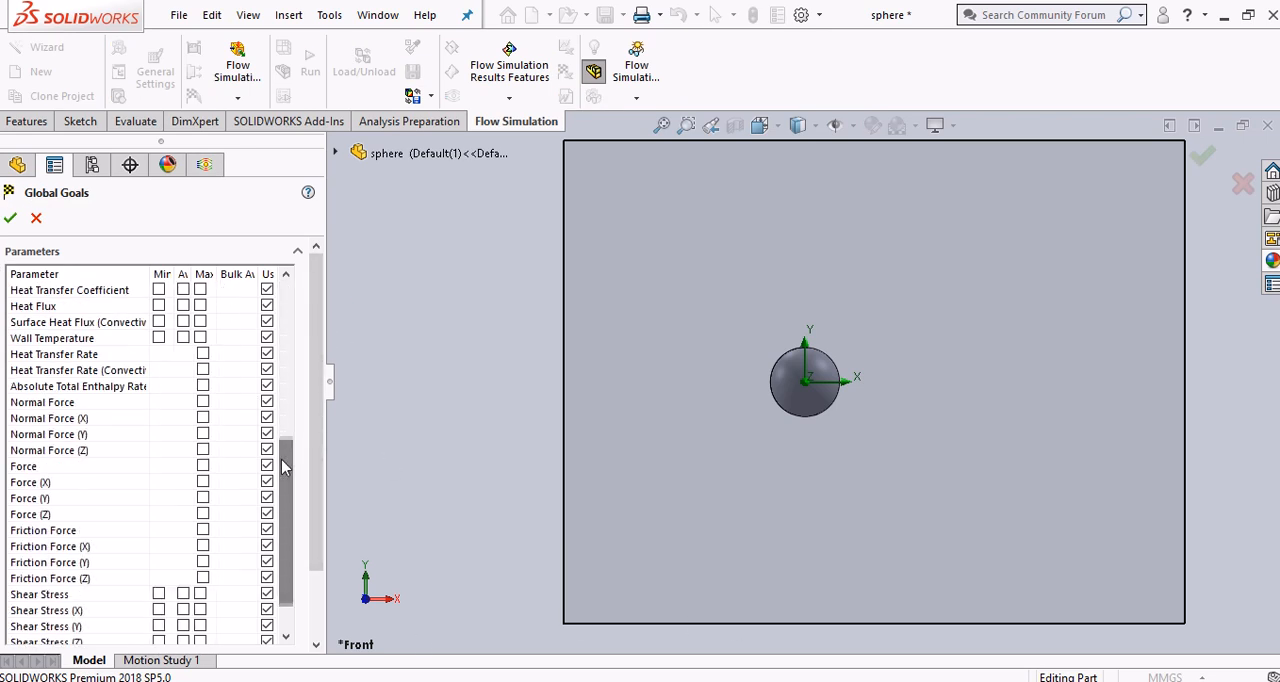
{"action": "left_click", "coordinate": [202, 483]}
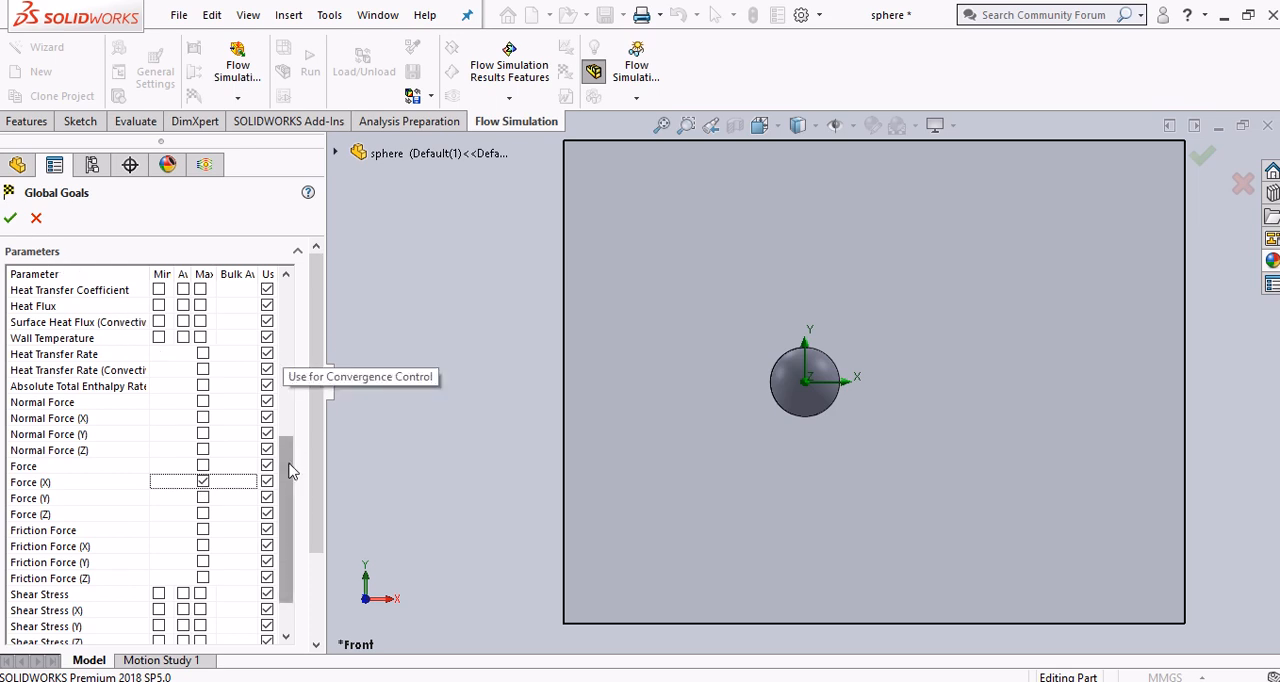
{"action": "left_click_drag", "start_coordinate": [288, 471], "coordinate": [320, 285]}
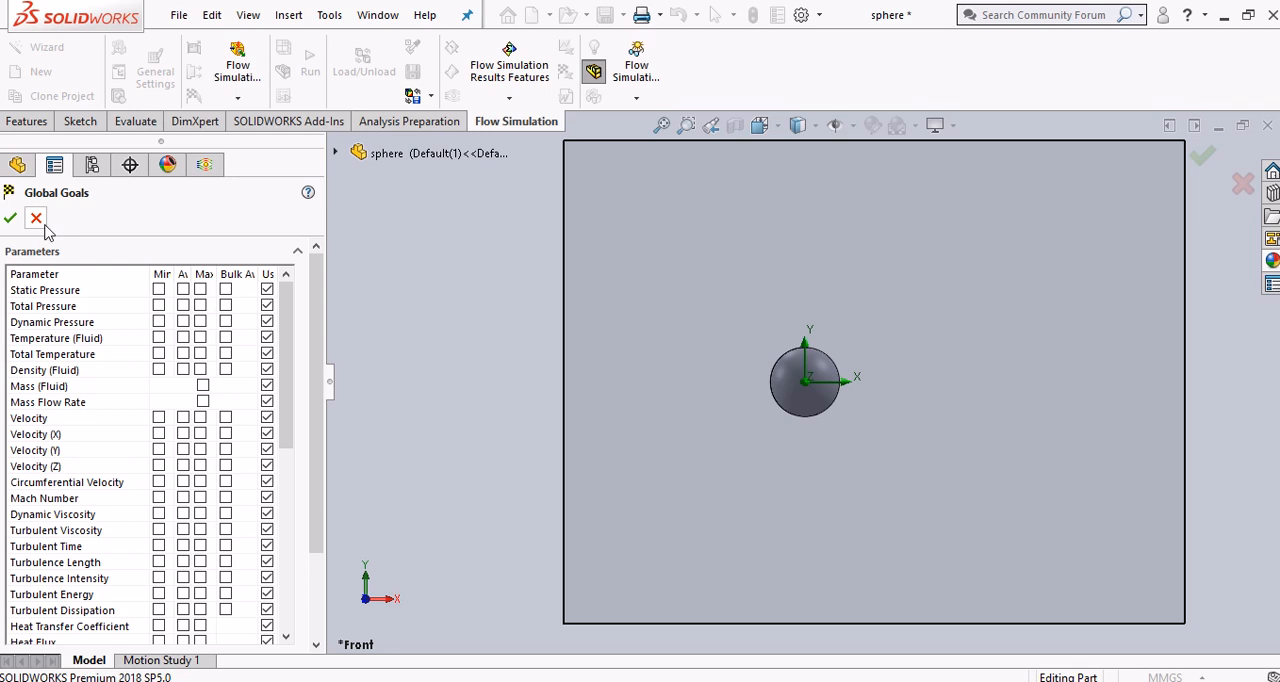
{"action": "left_click_drag", "start_coordinate": [323, 320], "coordinate": [320, 404]}
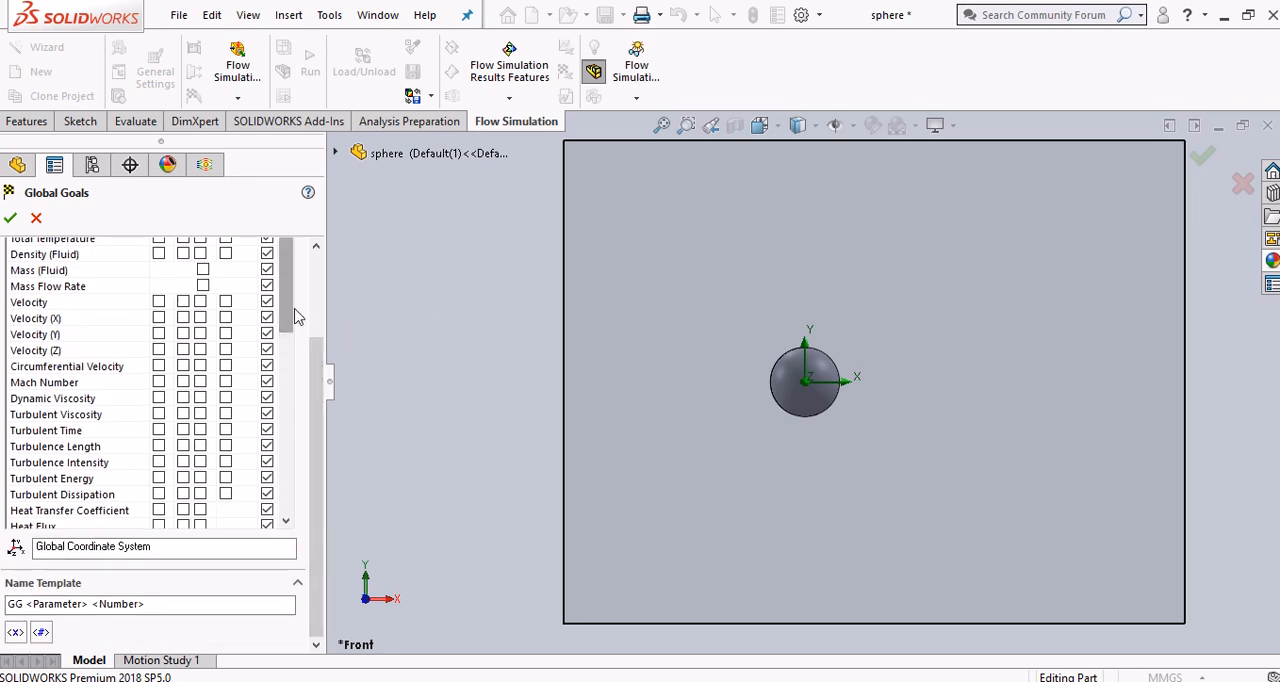
{"action": "left_click_drag", "start_coordinate": [320, 376], "coordinate": [320, 337]}
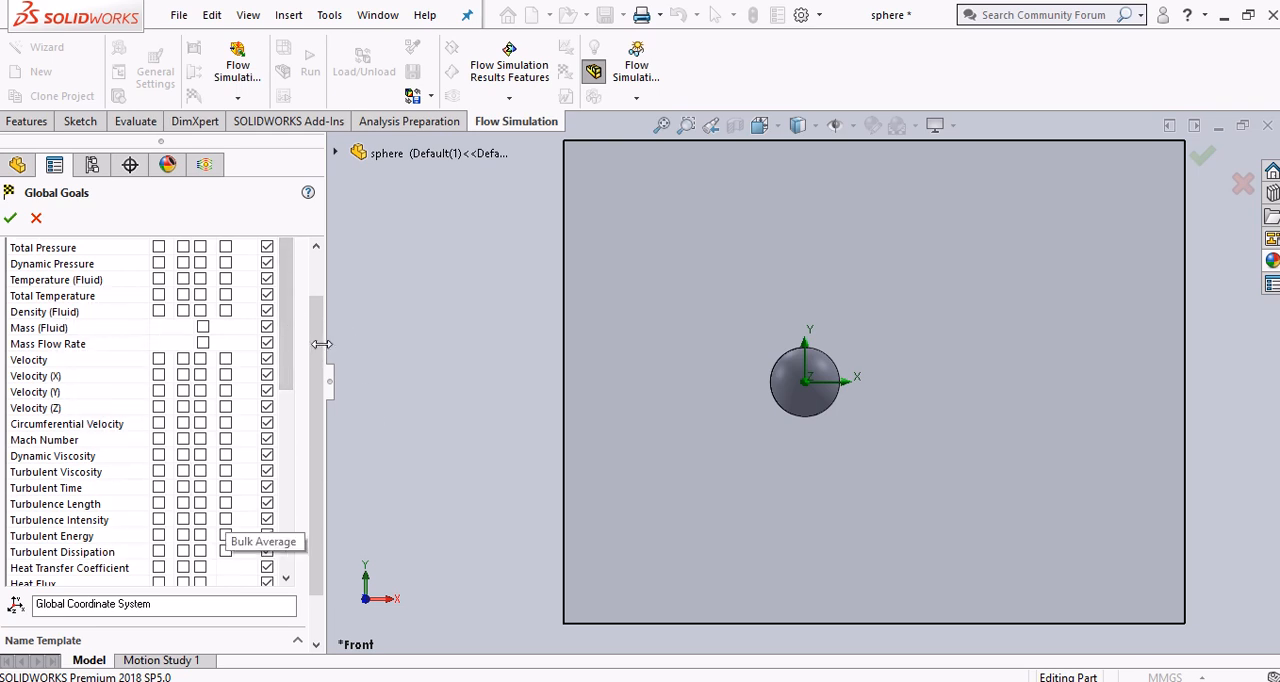
{"action": "left_click_drag", "start_coordinate": [291, 352], "coordinate": [280, 541]}
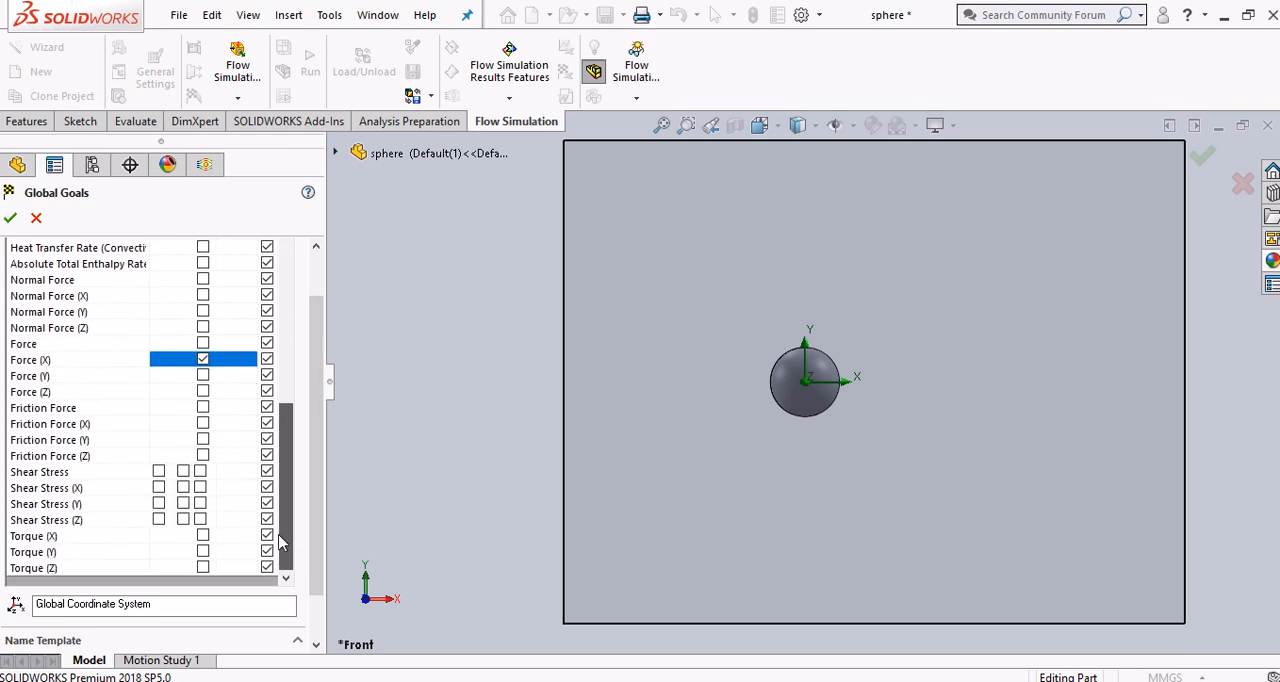
{"action": "left_click", "coordinate": [10, 218]}
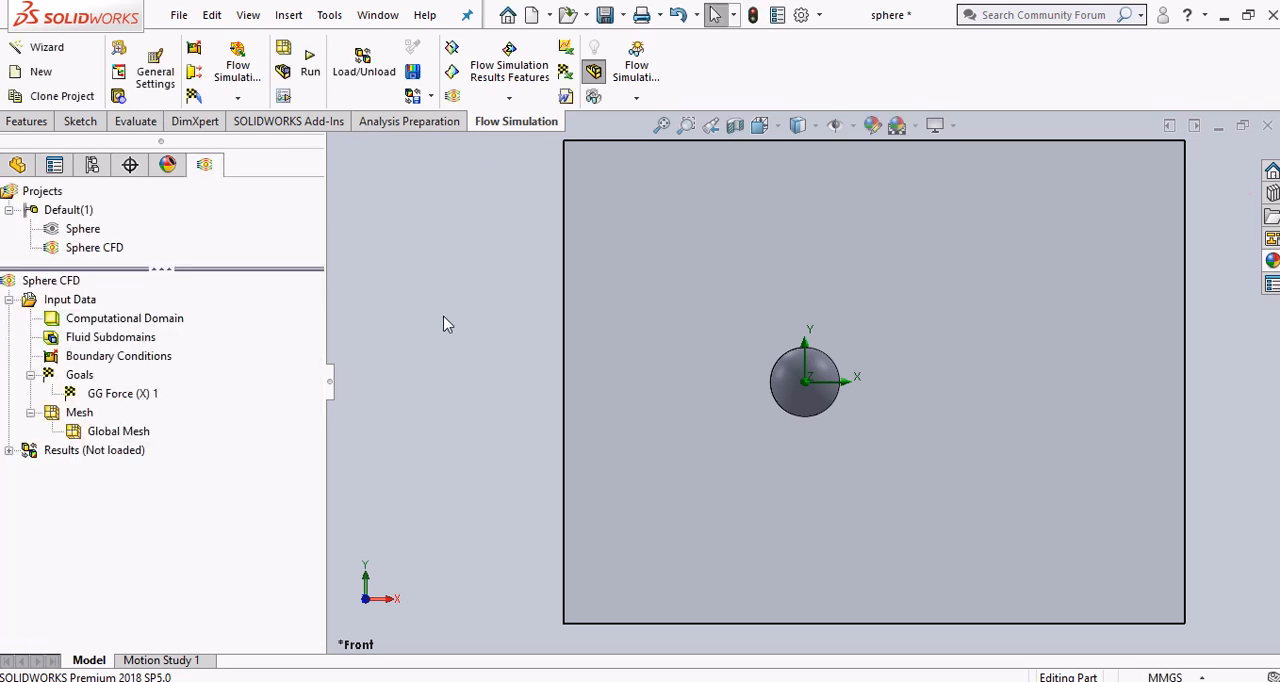
Switch to the PDF guide in Chrome and read the step on adding the drag coefficient equation goal
{"action": "key", "text": "alt+Tab"}
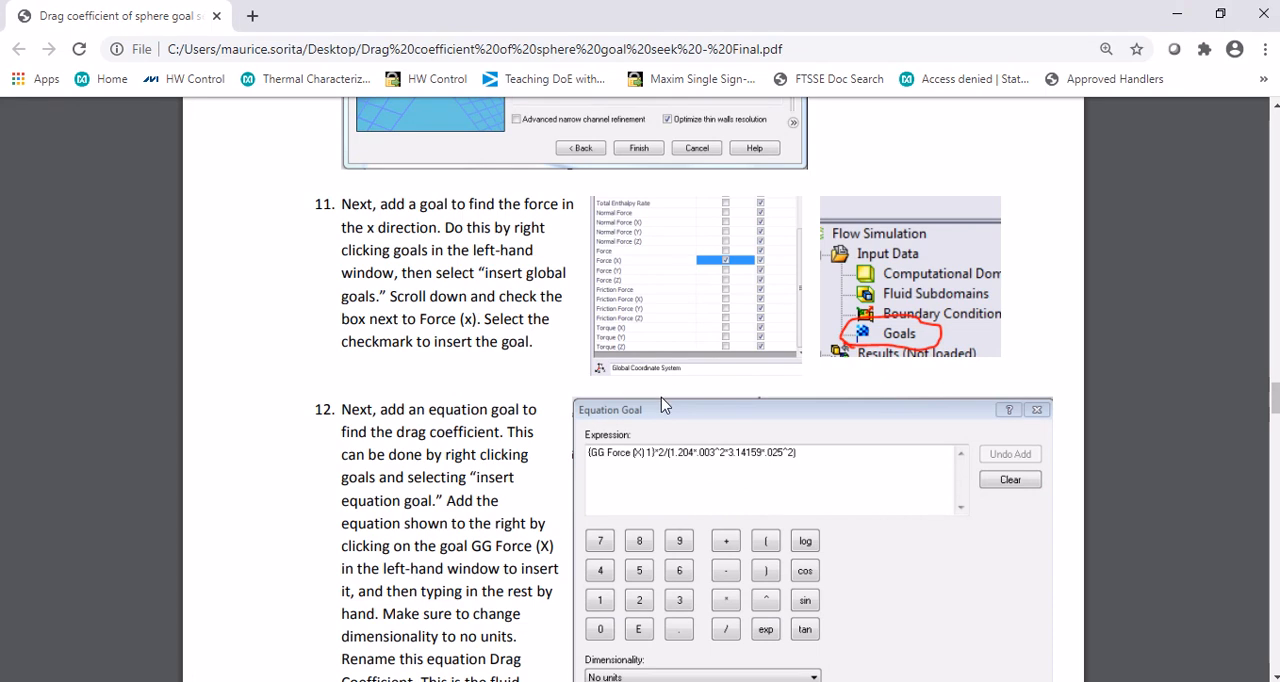
{"action": "scroll", "coordinate": [741, 420], "scroll_direction": "down", "scroll_amount": 2}
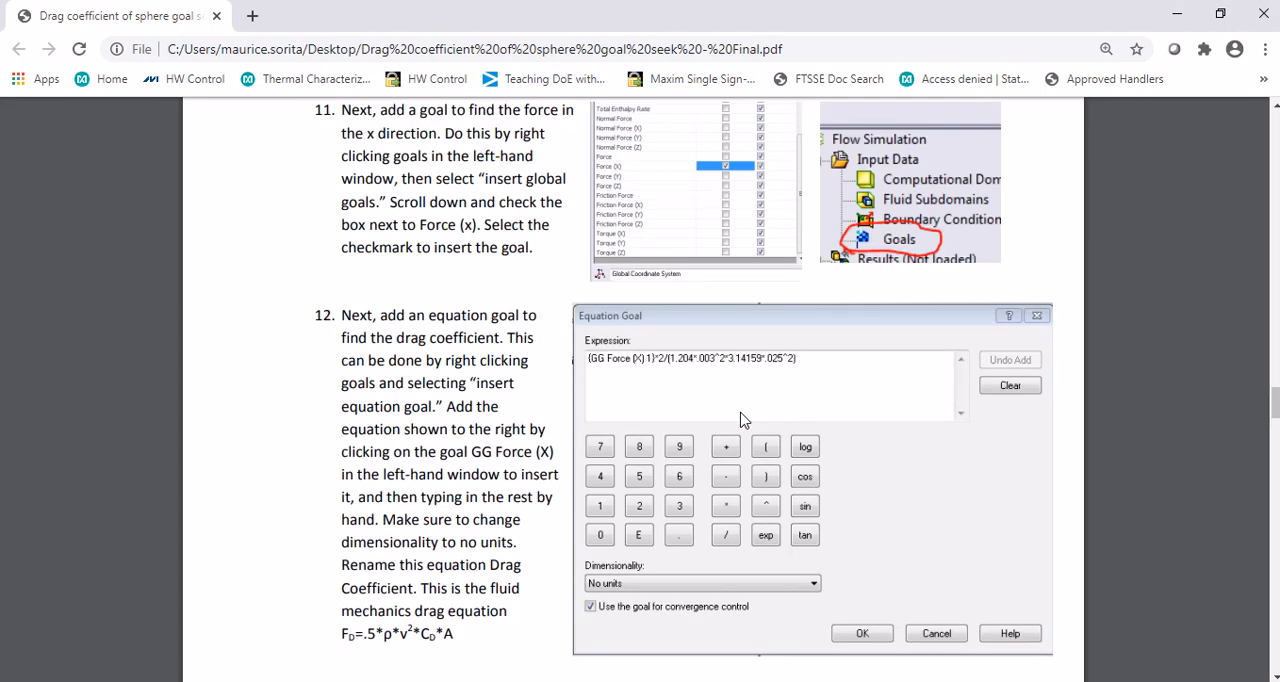
{"action": "scroll", "coordinate": [741, 420], "scroll_direction": "down", "scroll_amount": 2}
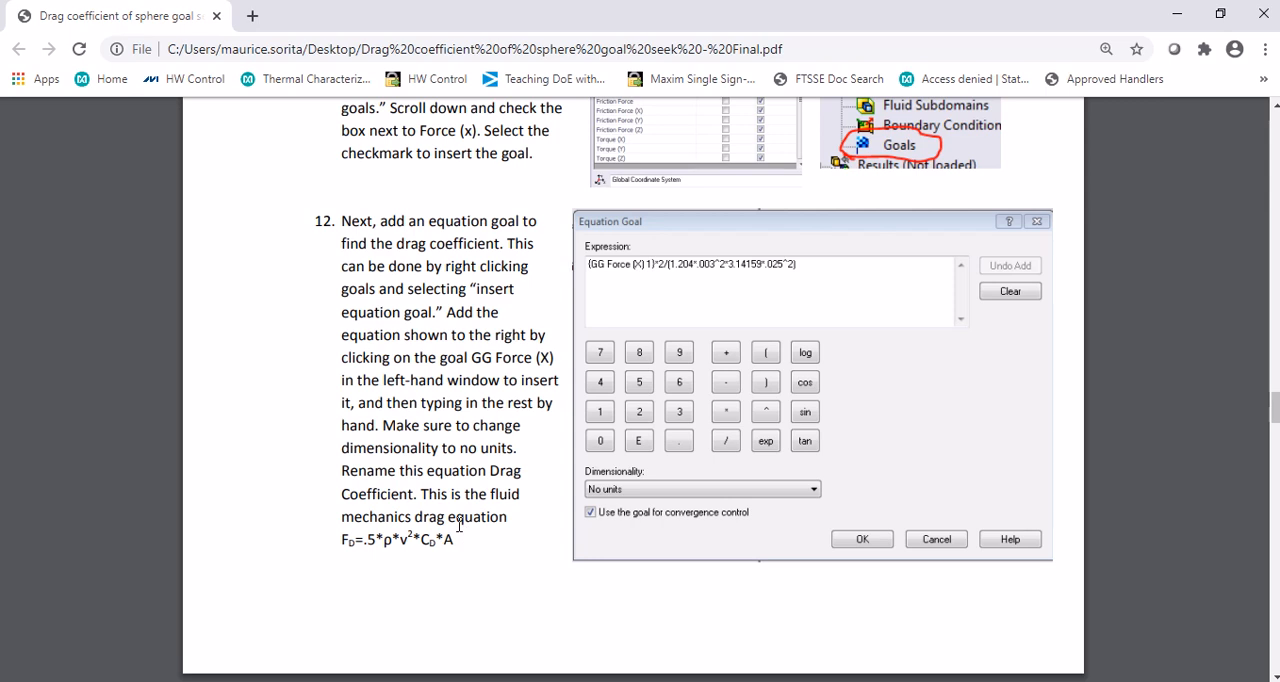
In SOLIDWORKS, insert an equation goal with the expression {GG Force (X) 1}*2/(1.204*0.003^2*3.14159*0.025^2)
{"action": "key", "text": "alt+Tab"}
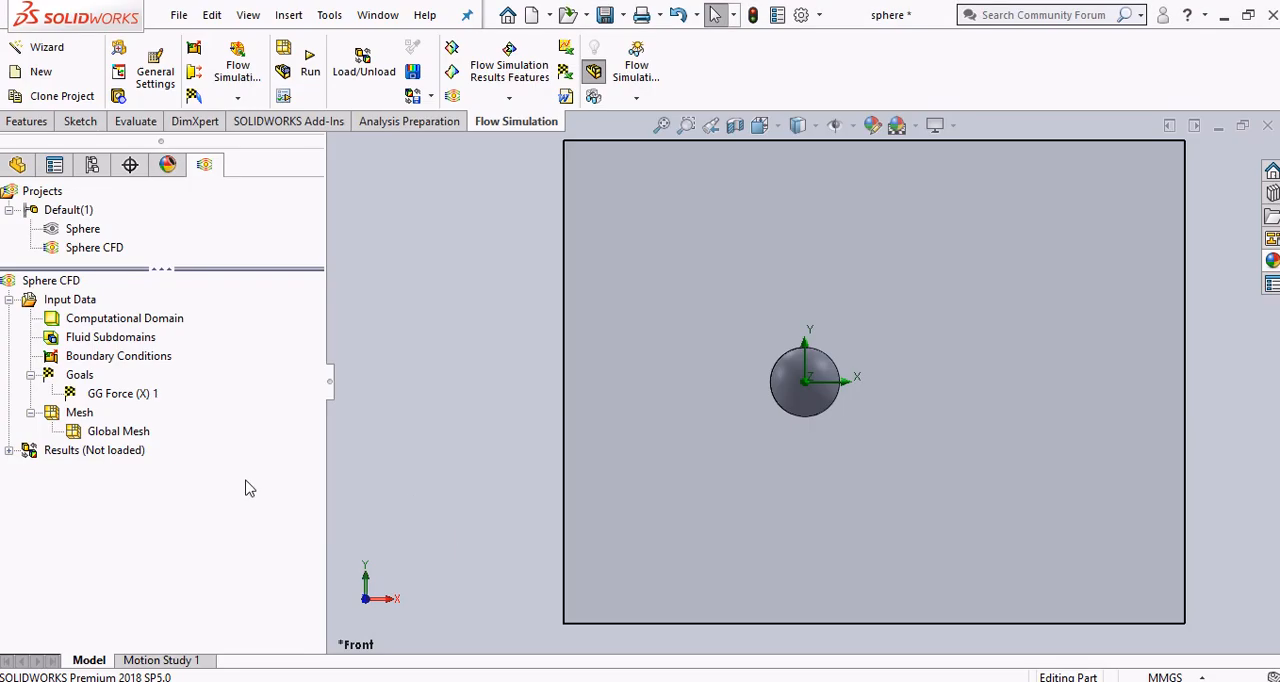
{"action": "right_click", "coordinate": [90, 379]}
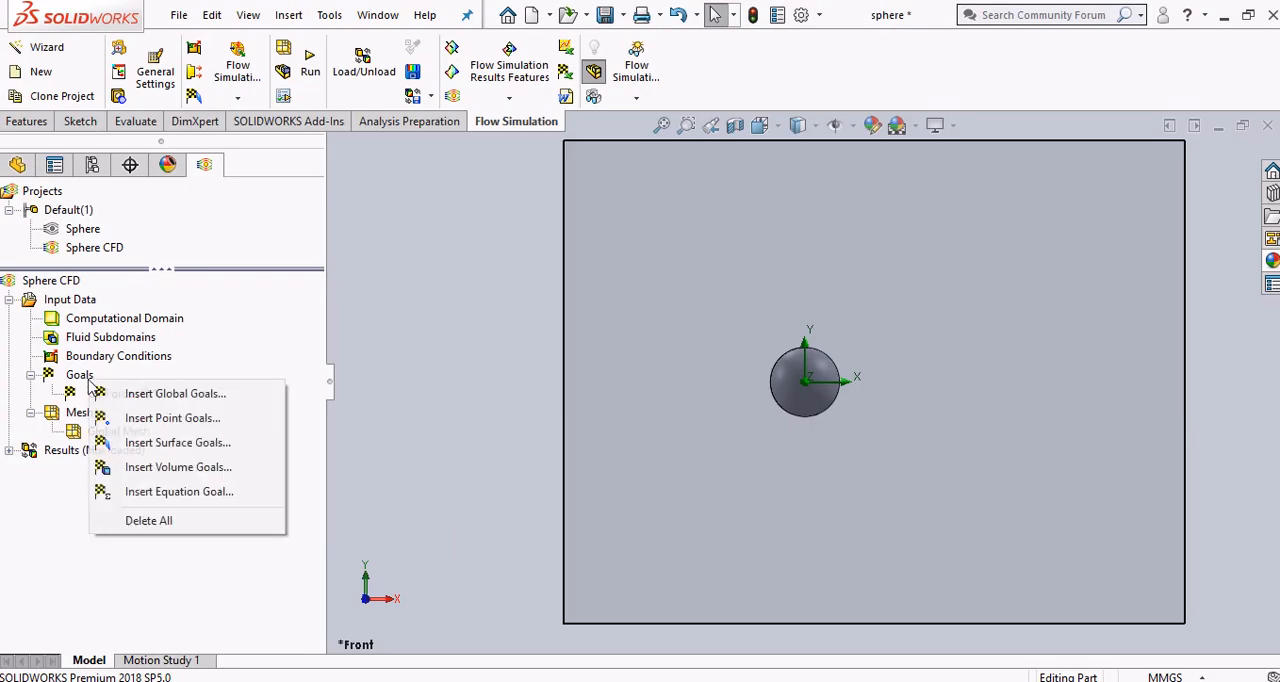
{"action": "left_click", "coordinate": [145, 490]}
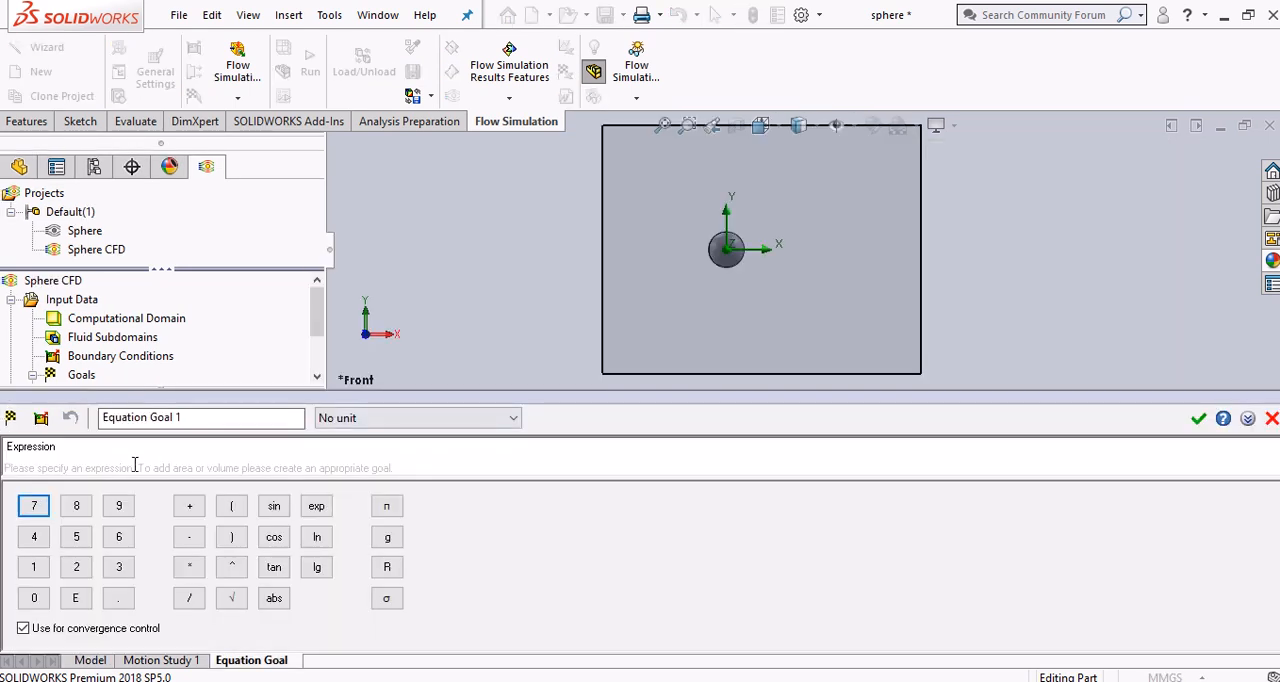
{"action": "left_click", "coordinate": [380, 420]}
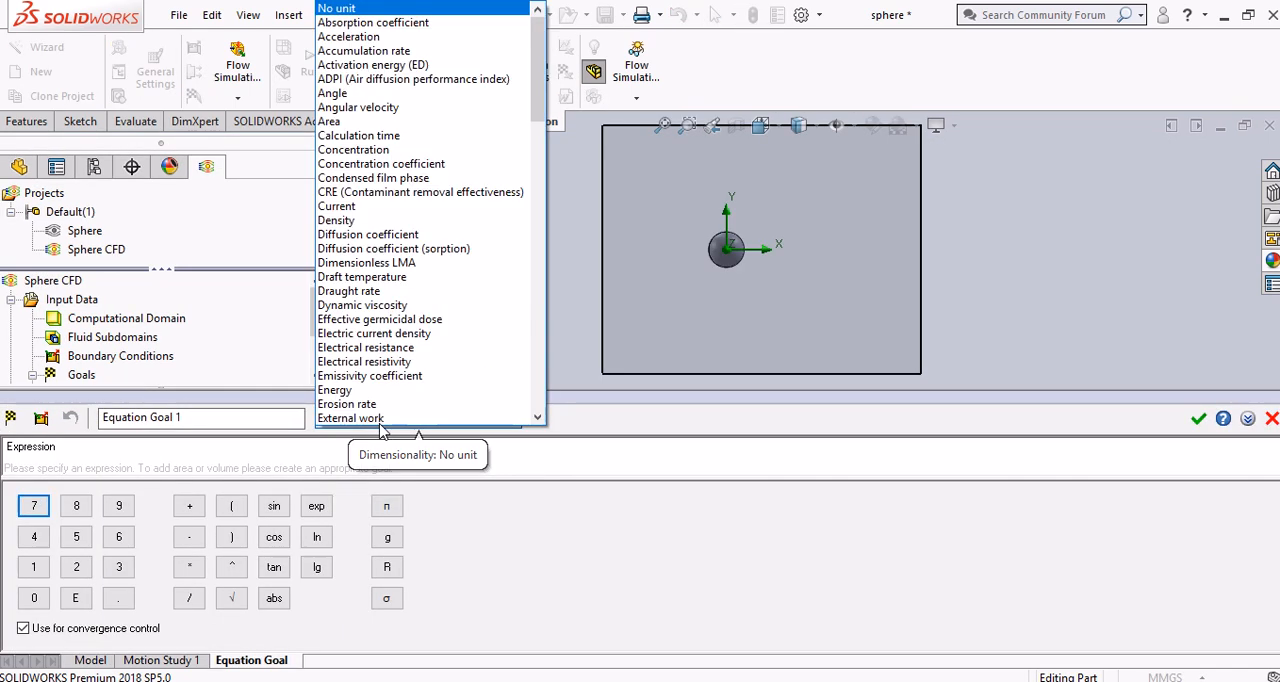
{"action": "left_click", "coordinate": [486, 9]}
{"action": "left_click_drag", "start_coordinate": [318, 314], "coordinate": [319, 337]}
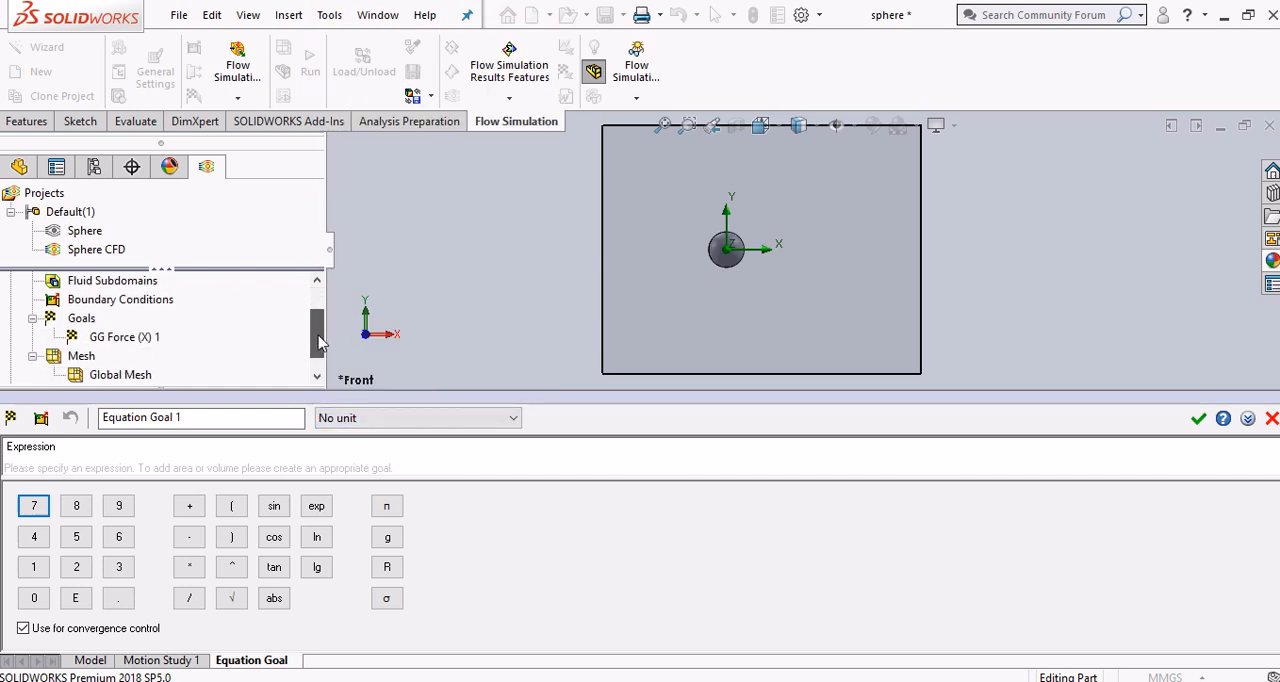
{"action": "left_click", "coordinate": [128, 338]}
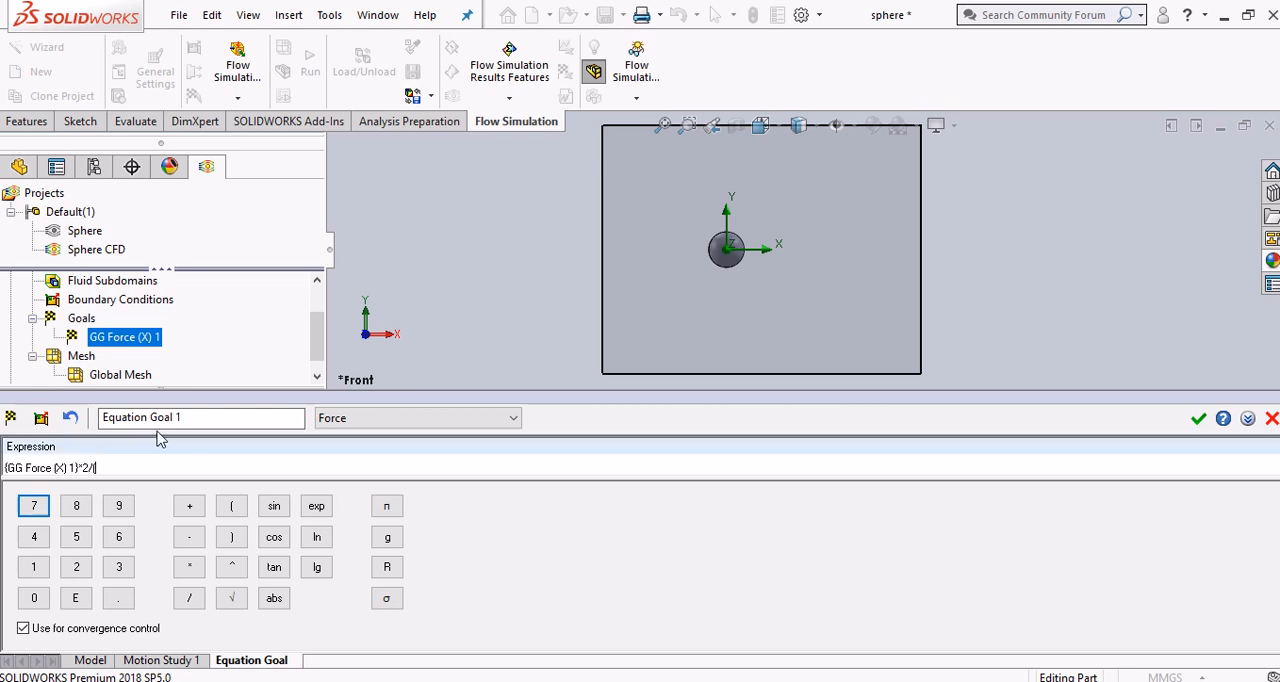
{"action": "left_click_drag", "start_coordinate": [323, 346], "coordinate": [320, 372]}
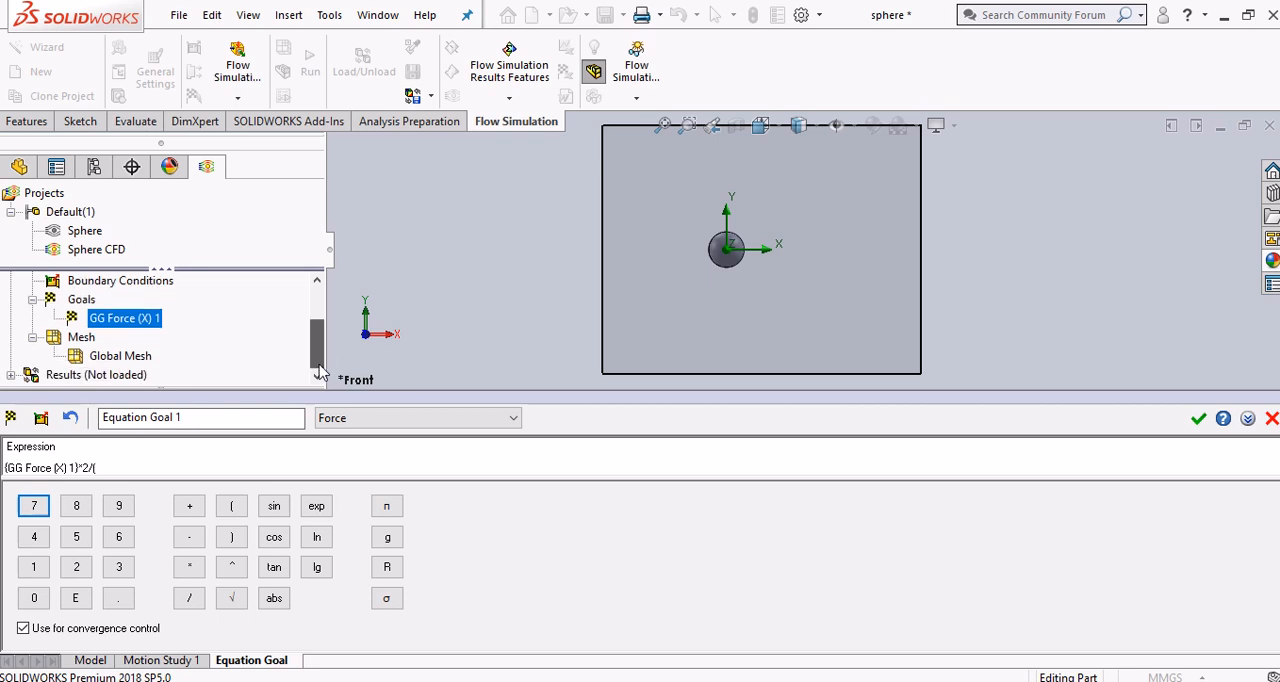
{"action": "left_click", "coordinate": [109, 467]}
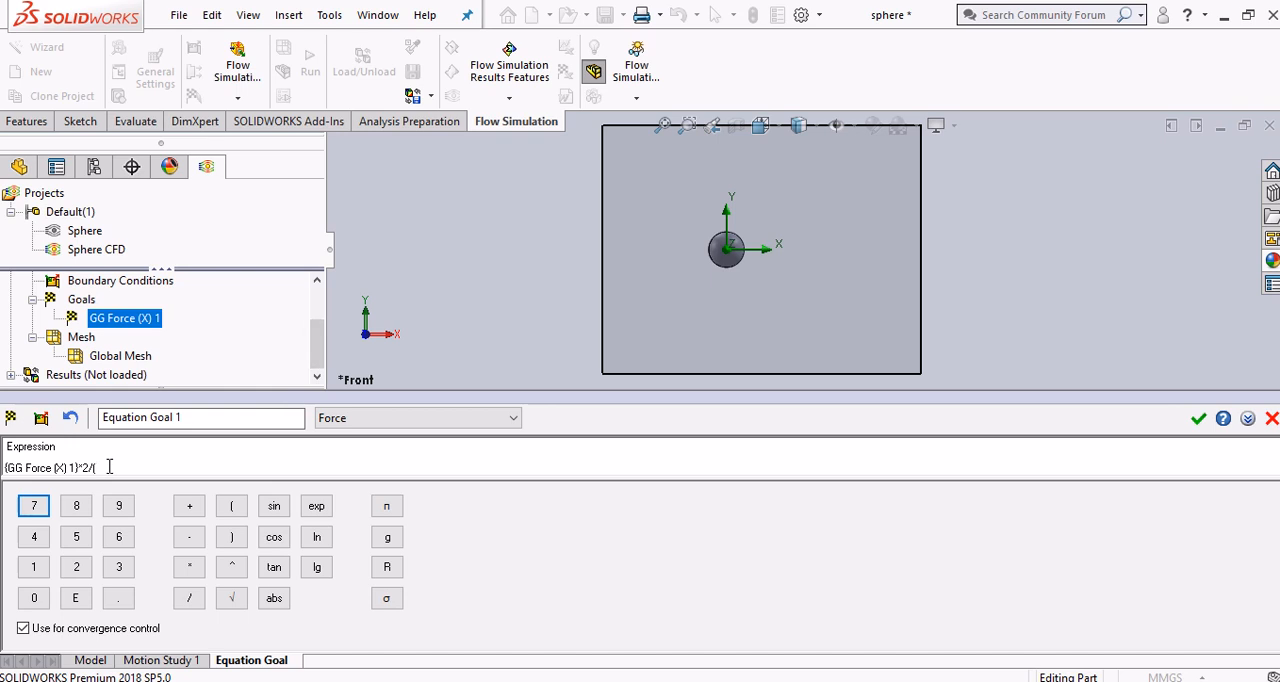
{"action": "type", "text": "(1.20"}
{"action": "type", "text": "4*0.003^2*3.1"}
{"action": "type", "text": "41"}
{"action": "type", "text": "25^2"}
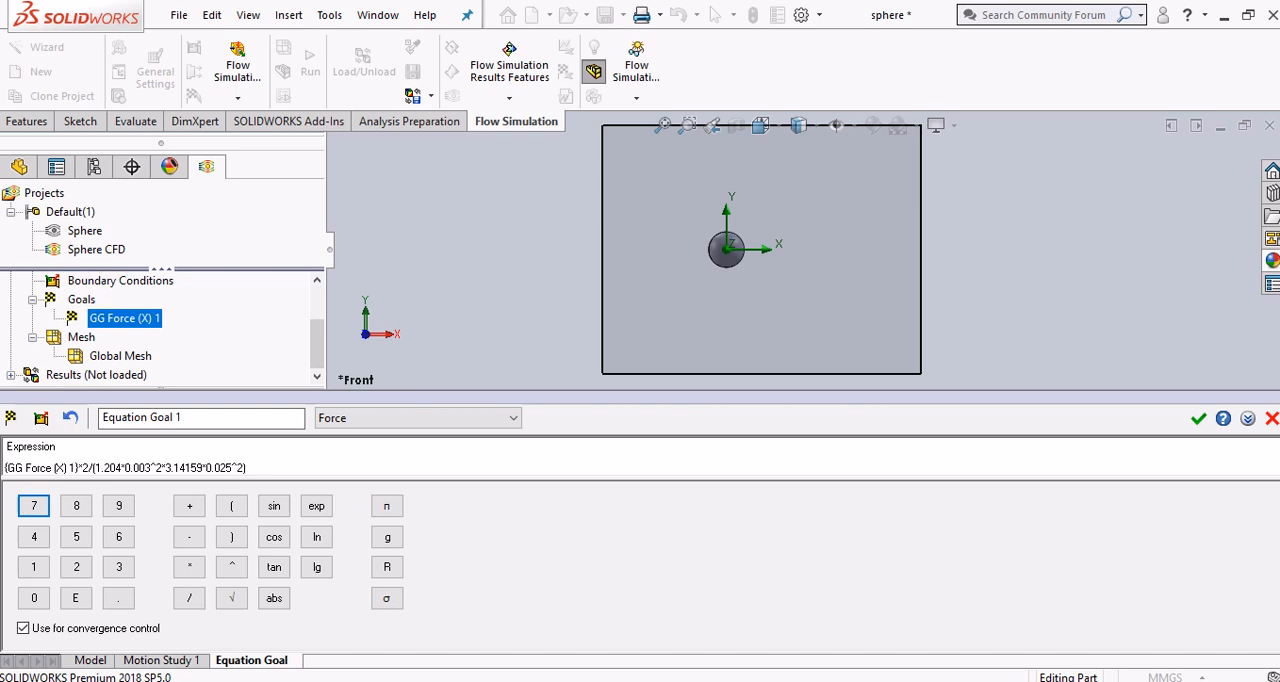
Set the equation goal's dimensionality to No unit and accept the goal
{"action": "left_click", "coordinate": [410, 418]}
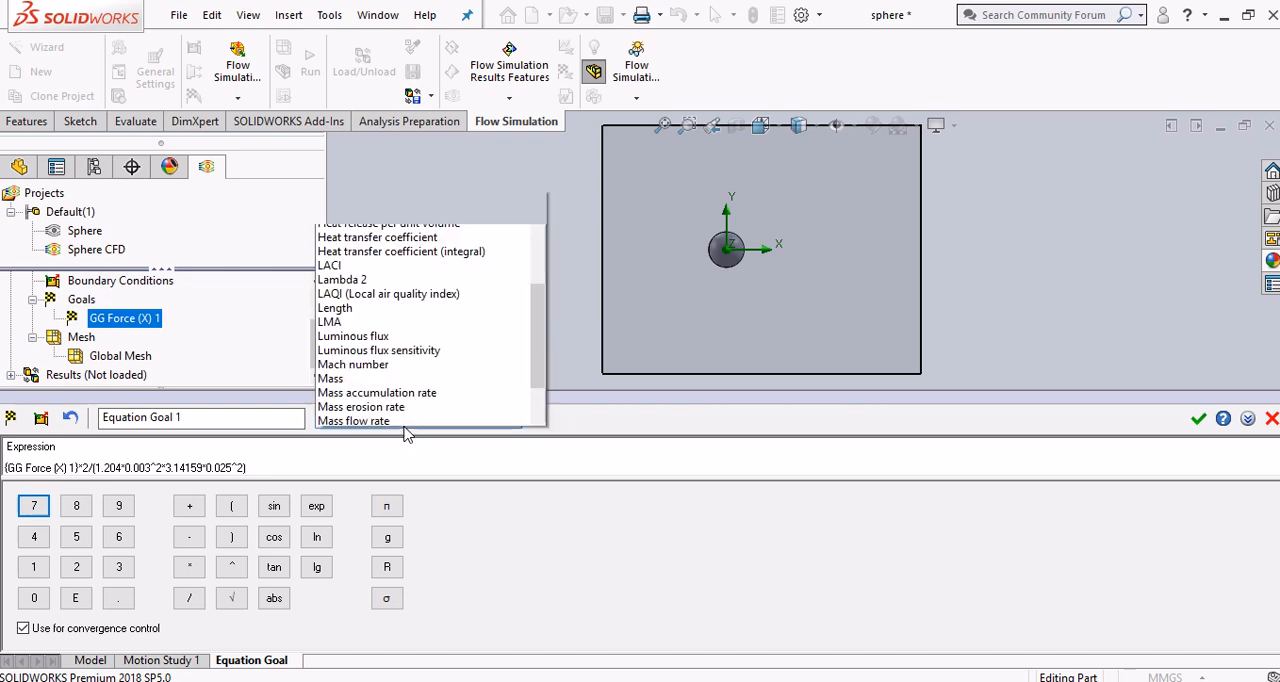
{"action": "left_click_drag", "start_coordinate": [537, 211], "coordinate": [556, 58]}
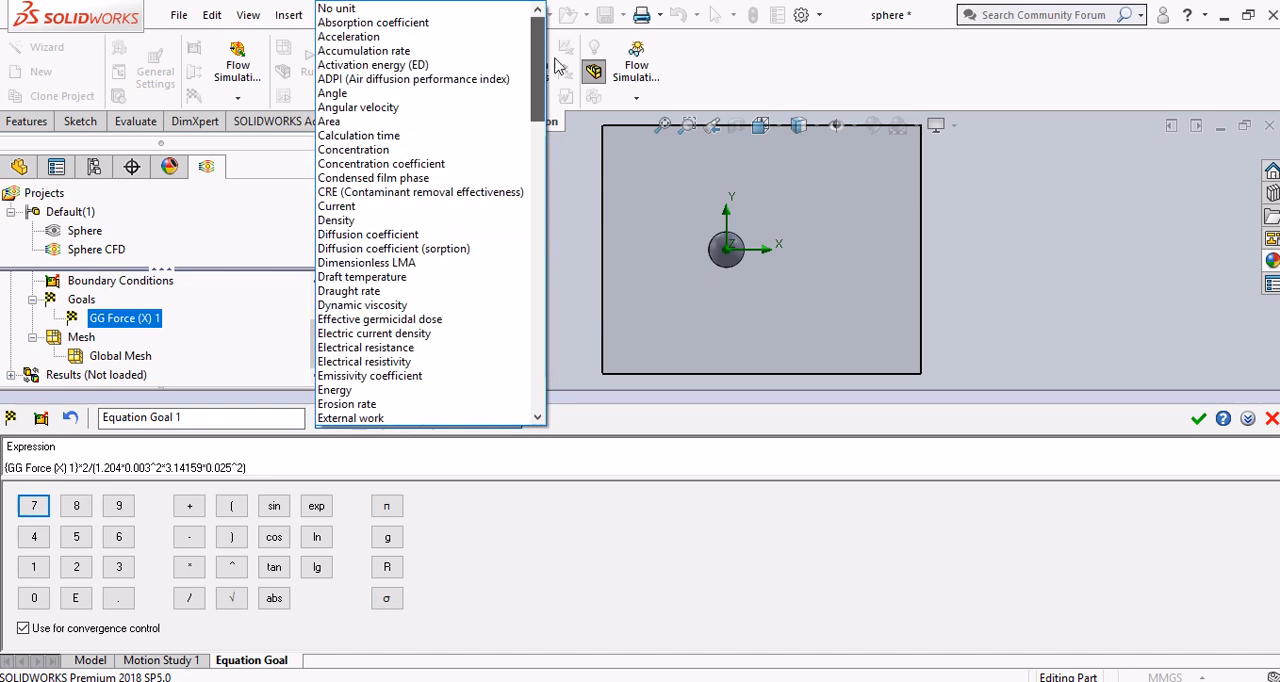
{"action": "left_click", "coordinate": [466, 11]}
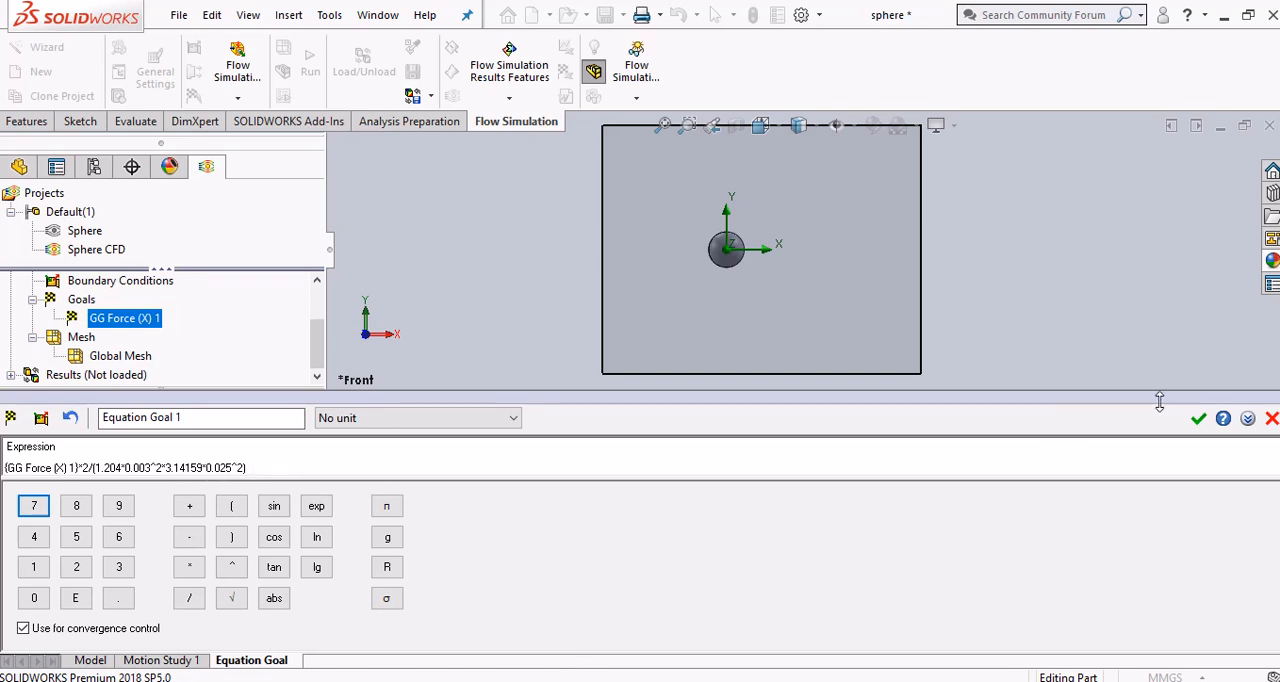
{"action": "left_click", "coordinate": [1198, 418]}
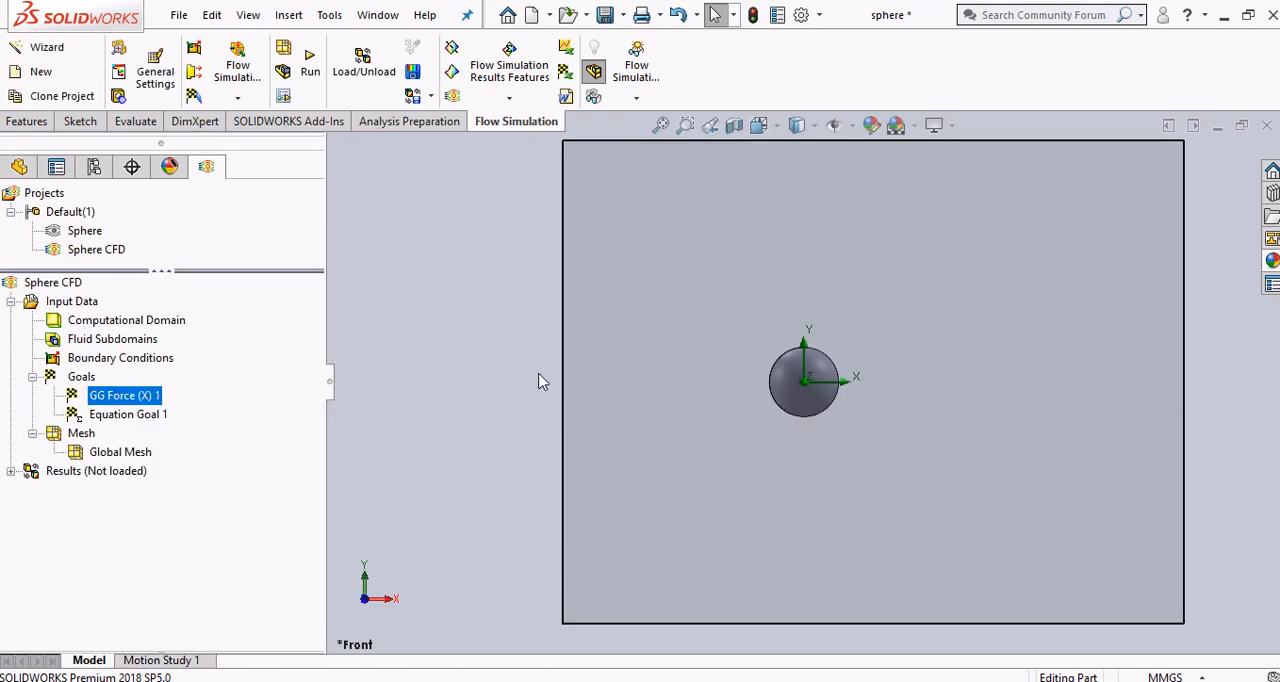
Rename the equation goal as CD in the project's goals
{"action": "left_click", "coordinate": [103, 398]}
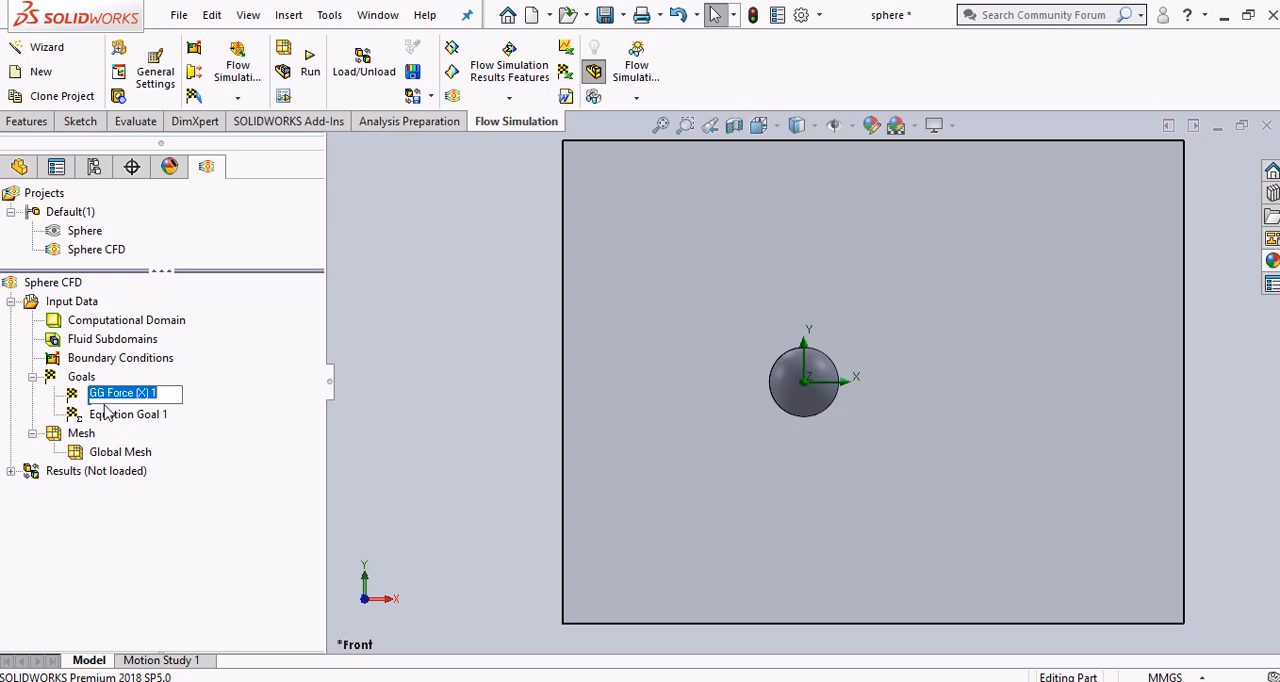
{"action": "left_click", "coordinate": [107, 414]}
{"action": "left_click", "coordinate": [110, 420]}
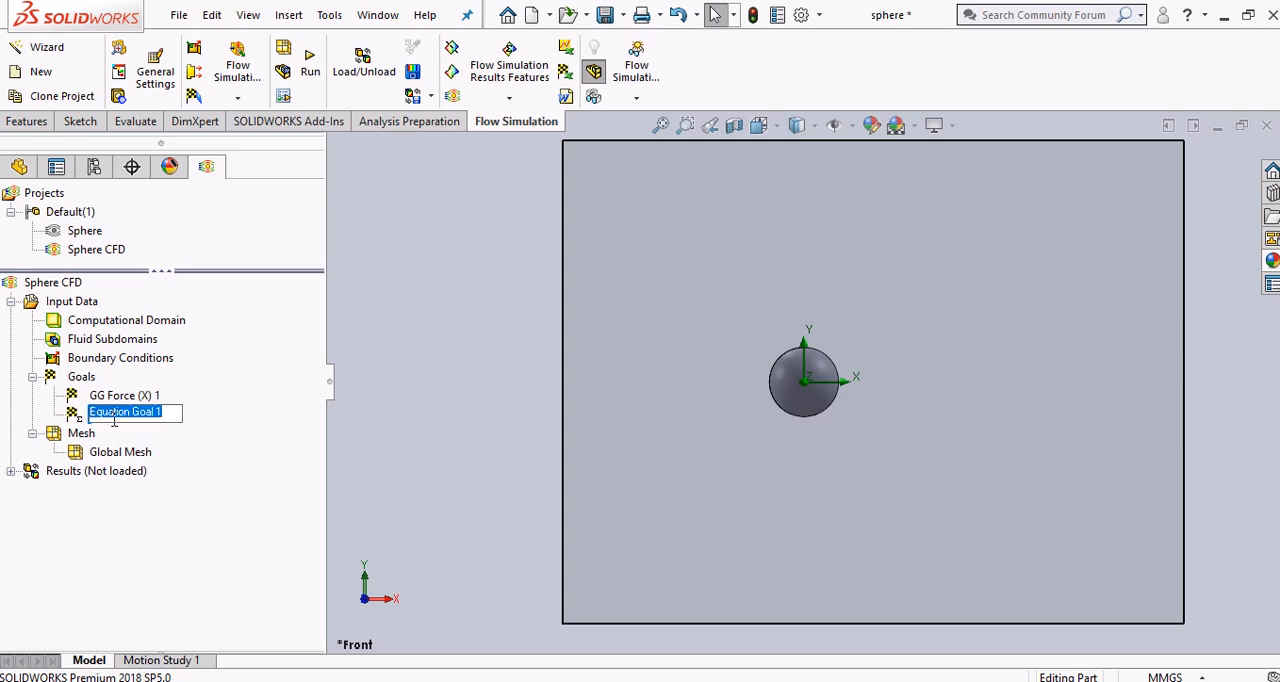
{"action": "type", "text": "CD"}
{"action": "key", "text": "Return"}
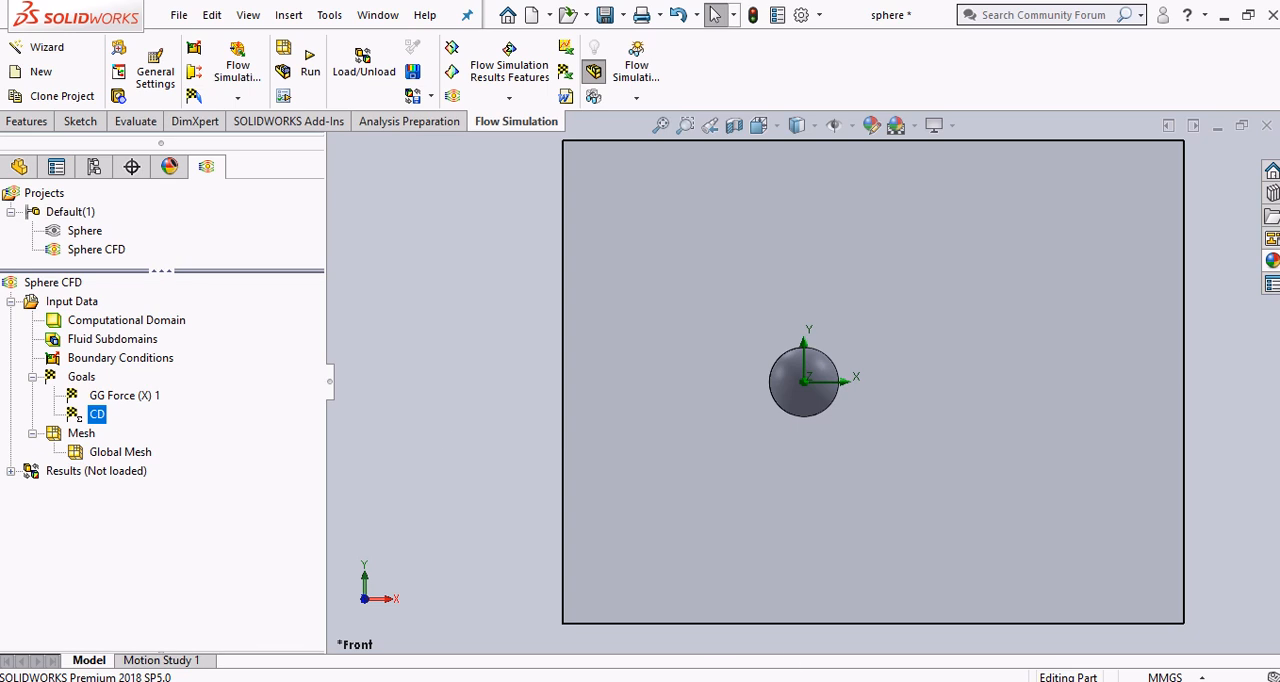
Switch to the PDF guide in Chrome and read the step on running the simulation
{"action": "mouse_move", "coordinate": [761, 681]}
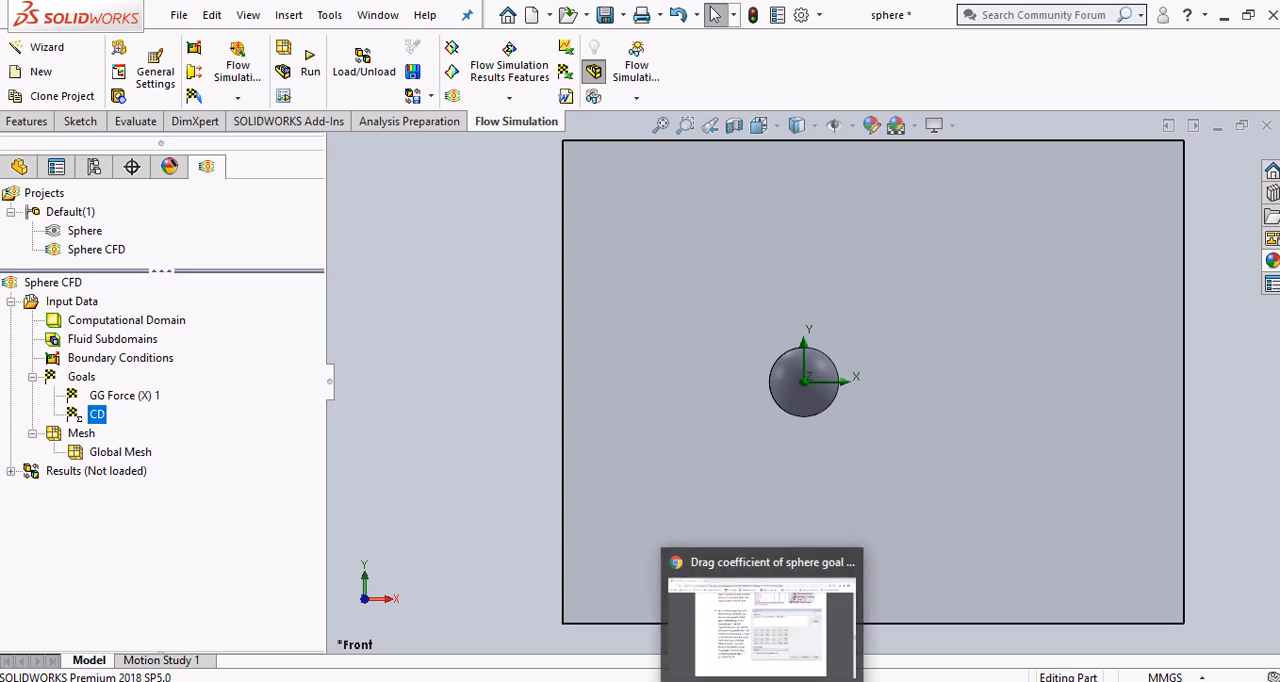
{"action": "left_click", "coordinate": [716, 620]}
{"action": "scroll", "coordinate": [545, 529], "scroll_direction": "down", "scroll_amount": 5}
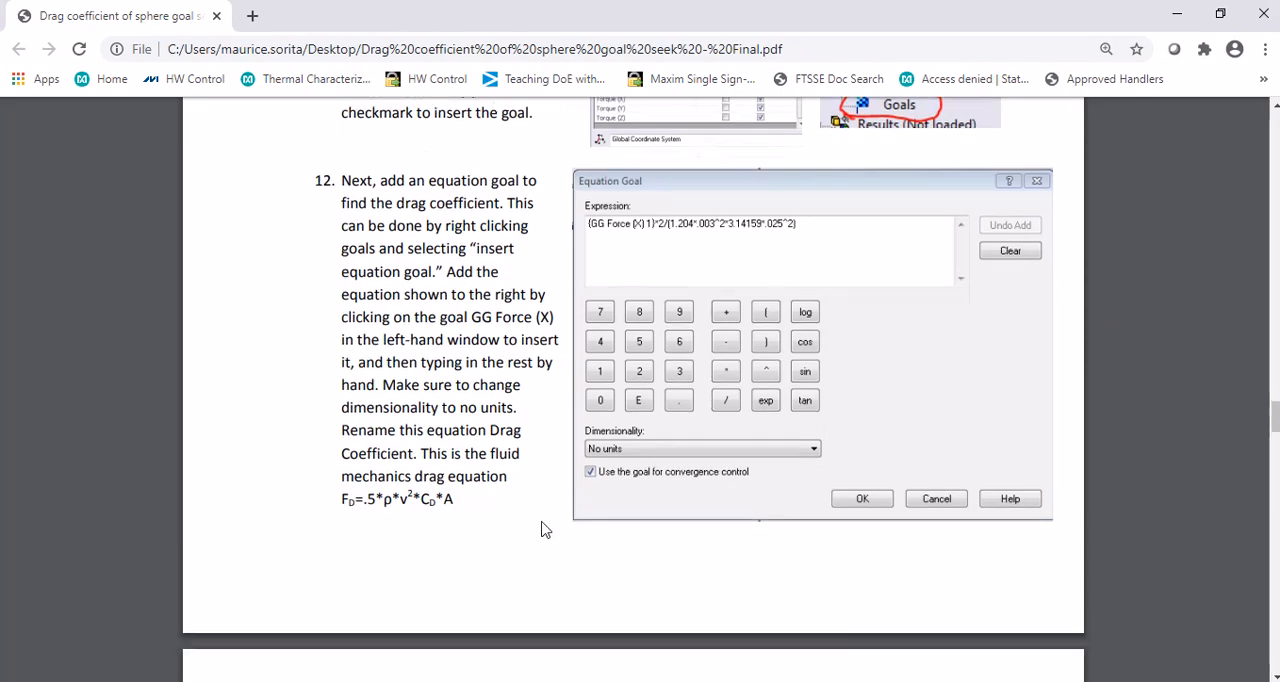
{"action": "scroll", "coordinate": [545, 529], "scroll_direction": "down", "scroll_amount": 2}
{"action": "scroll", "coordinate": [545, 529], "scroll_direction": "up", "scroll_amount": 1}
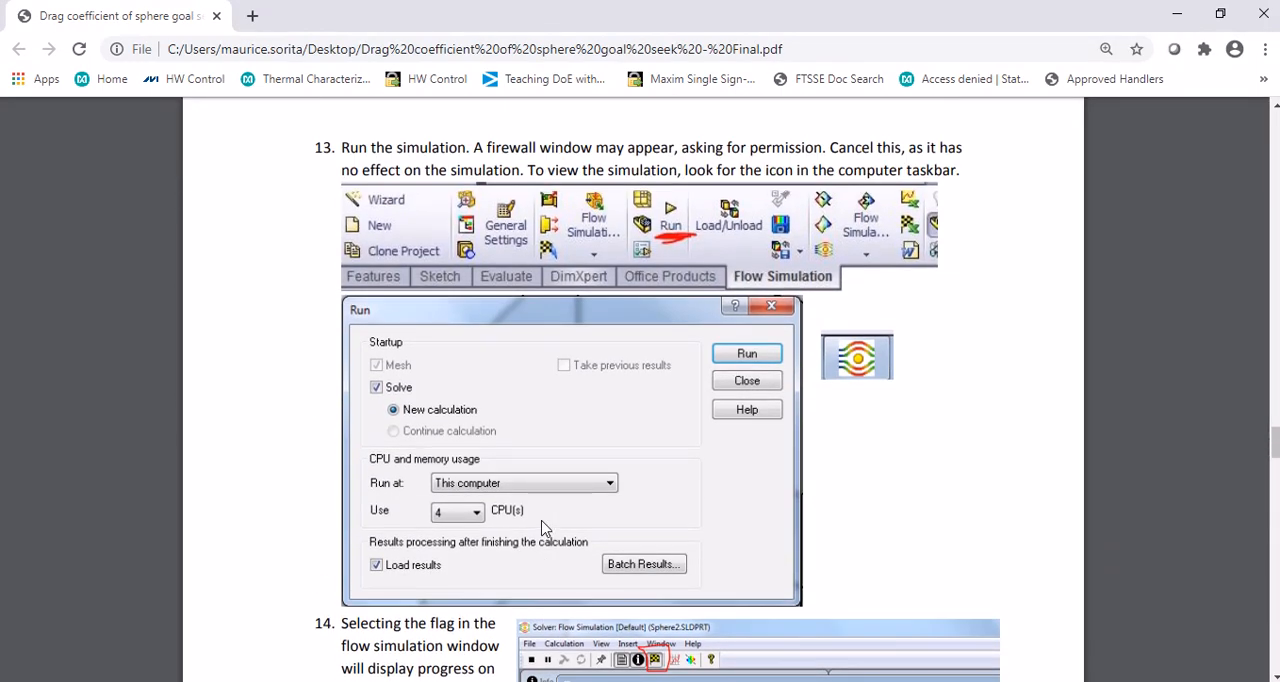
Switch to SOLIDWORKS and review the project's general settings for analysis type, fluids, wall conditions, and initial and ambient conditions
{"action": "key", "text": "alt+Tab"}
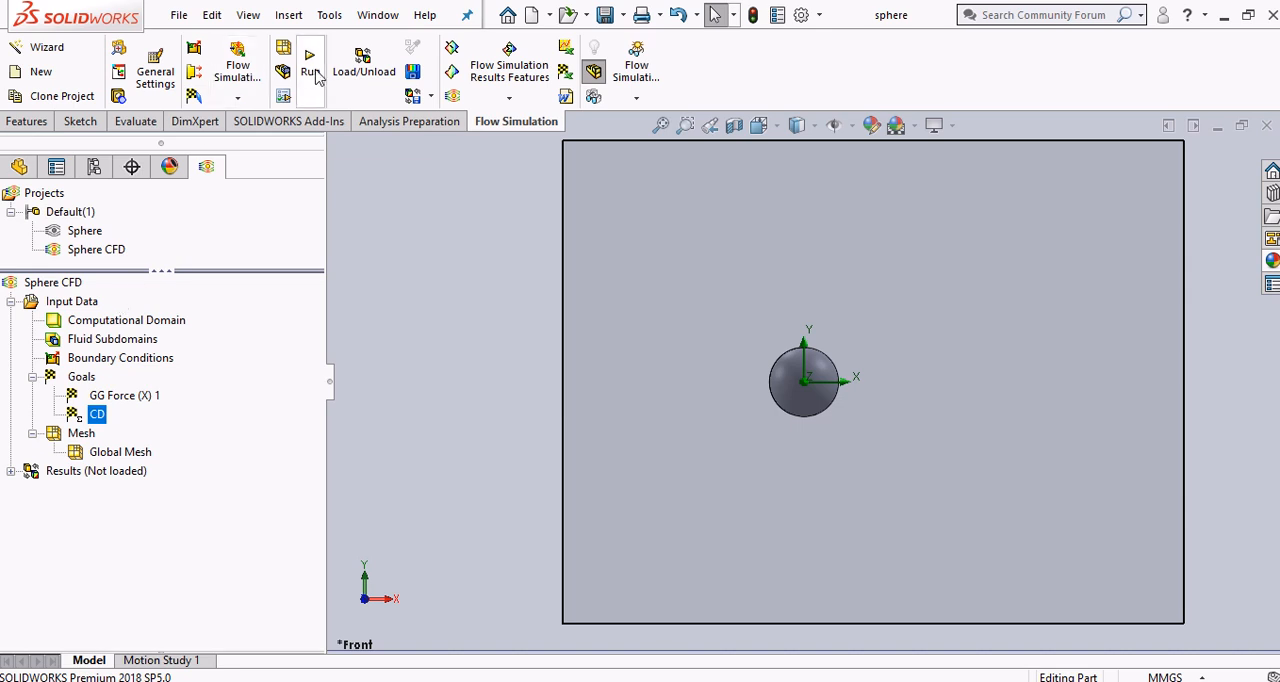
{"action": "right_click", "coordinate": [84, 301]}
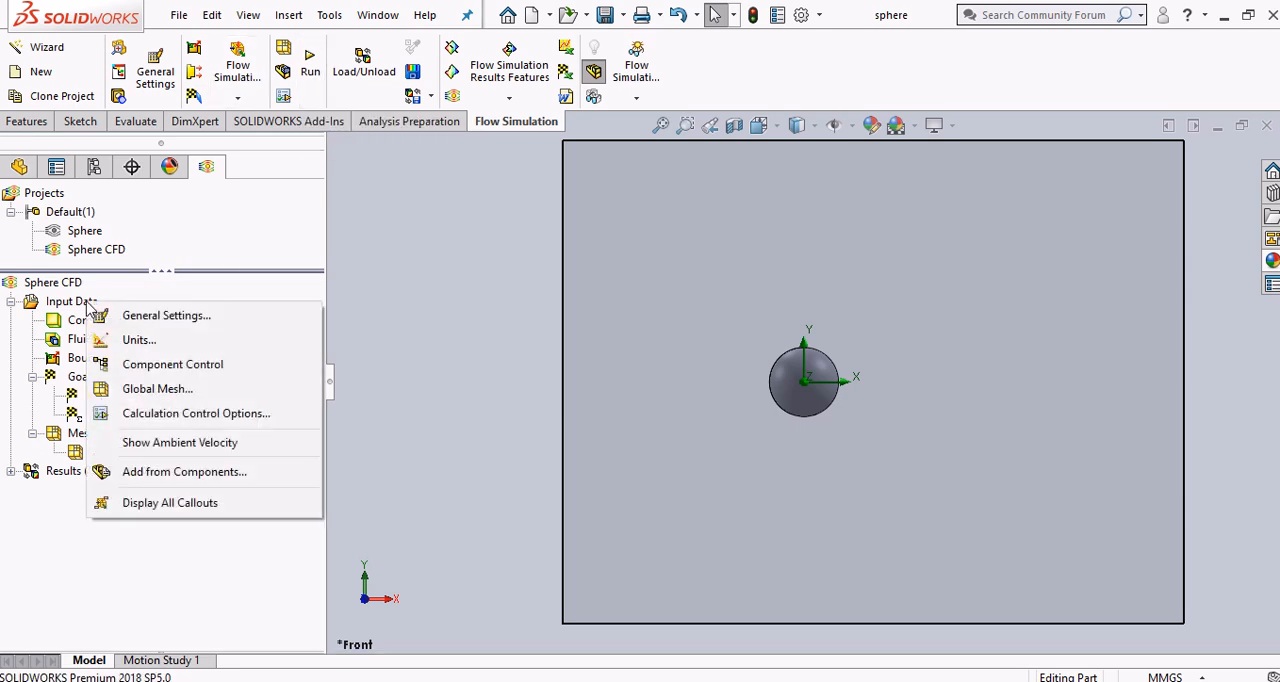
{"action": "right_click", "coordinate": [77, 287]}
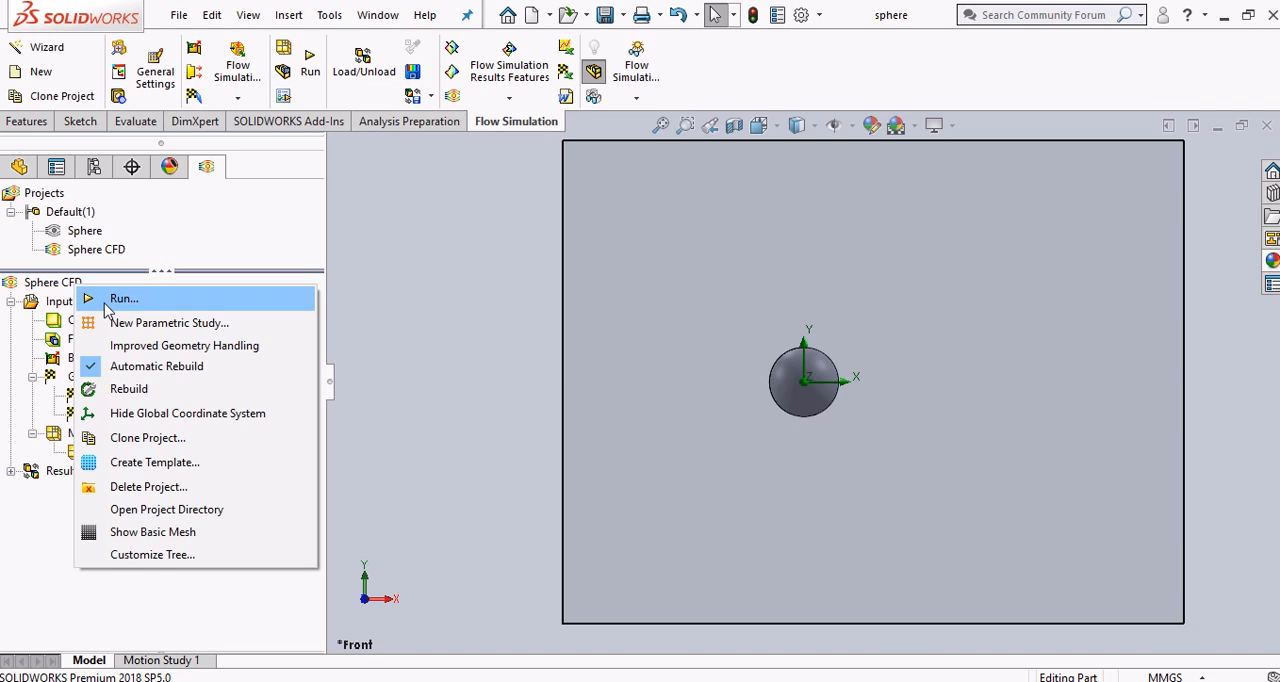
{"action": "left_click", "coordinate": [402, 278]}
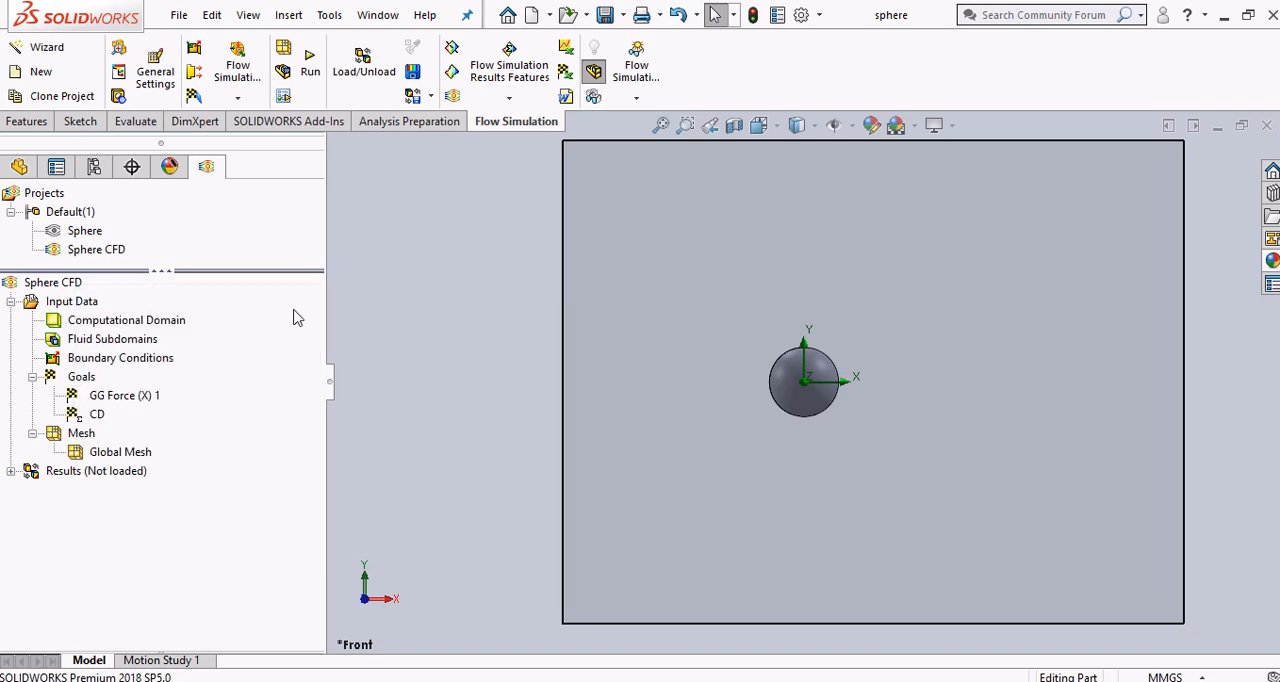
{"action": "right_click", "coordinate": [92, 311]}
{"action": "left_click", "coordinate": [124, 322]}
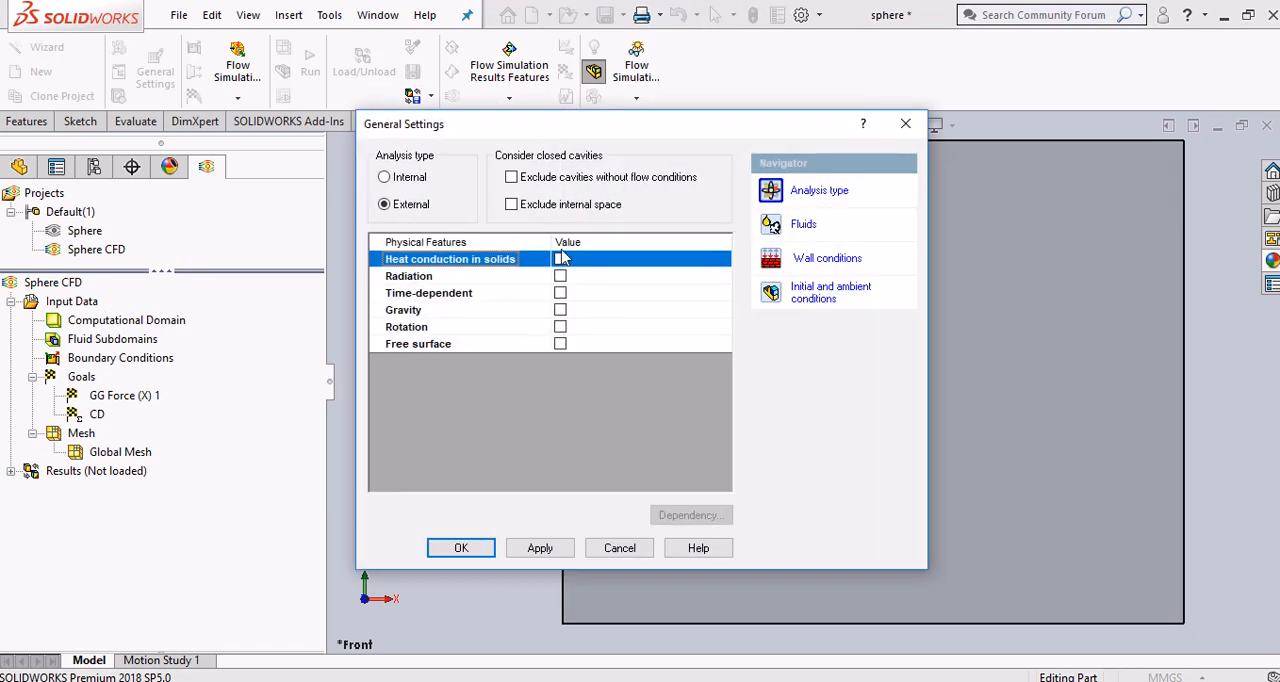
{"action": "left_click", "coordinate": [803, 228]}
{"action": "left_click", "coordinate": [827, 262]}
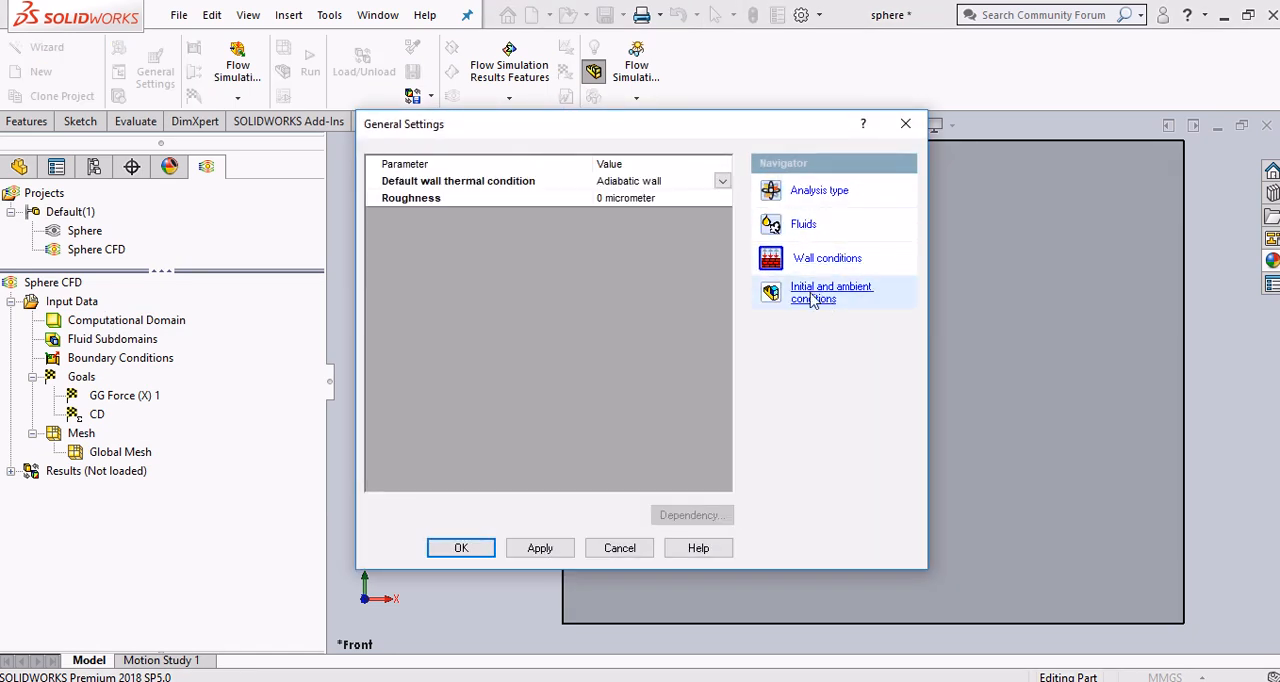
{"action": "left_click", "coordinate": [815, 291]}
{"action": "left_click", "coordinate": [818, 192]}
{"action": "left_click", "coordinate": [810, 225]}
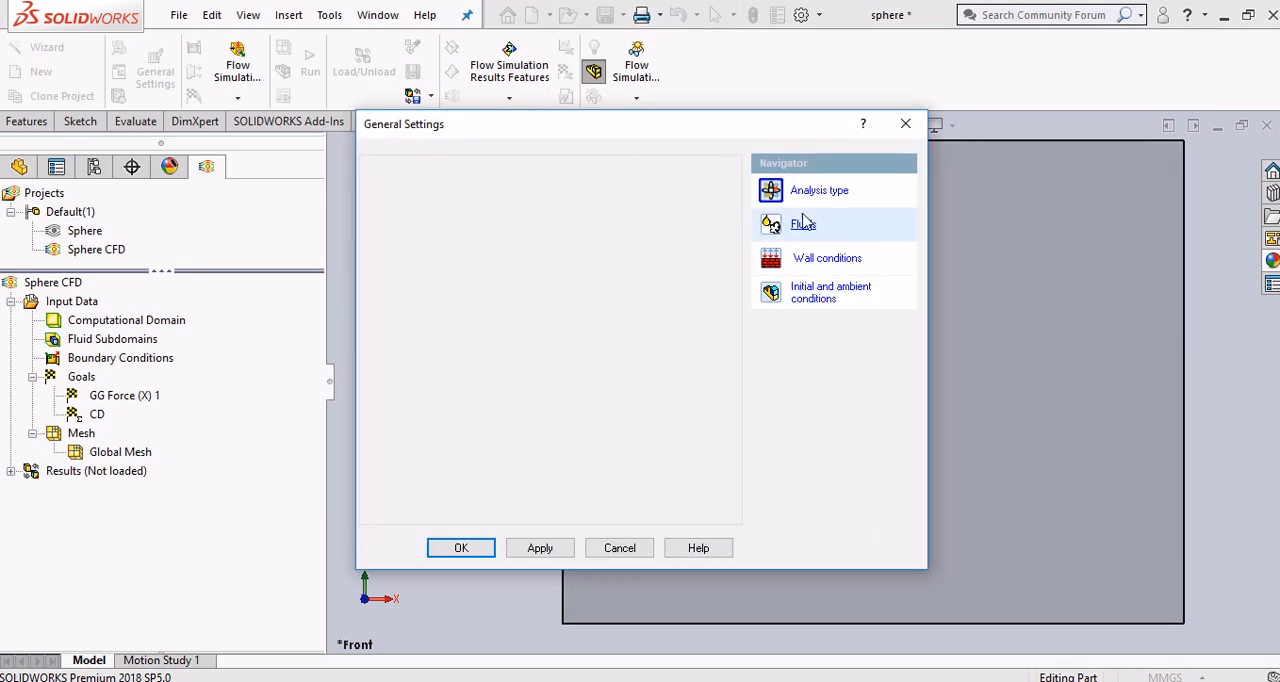
{"action": "left_click", "coordinate": [485, 555]}
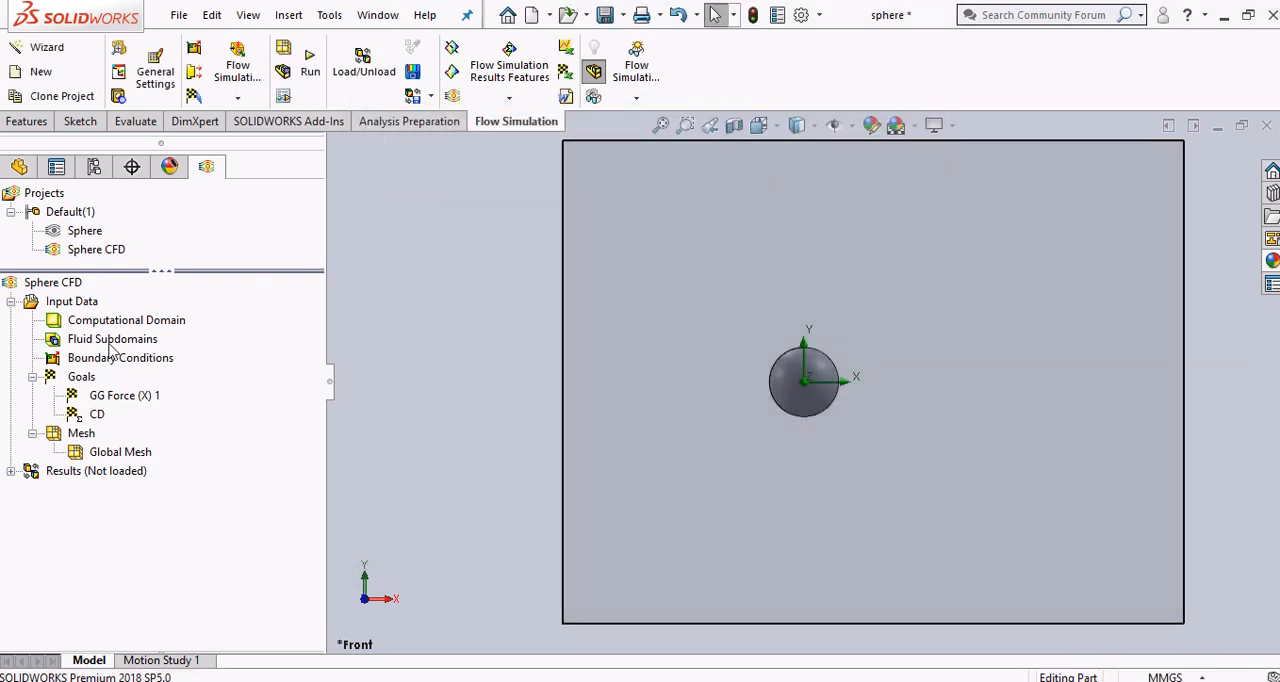
Run the Sphere CFD project as a new calculation on this computer with all cores, loading results when finished
{"action": "right_click", "coordinate": [68, 292]}
{"action": "left_click", "coordinate": [80, 300]}
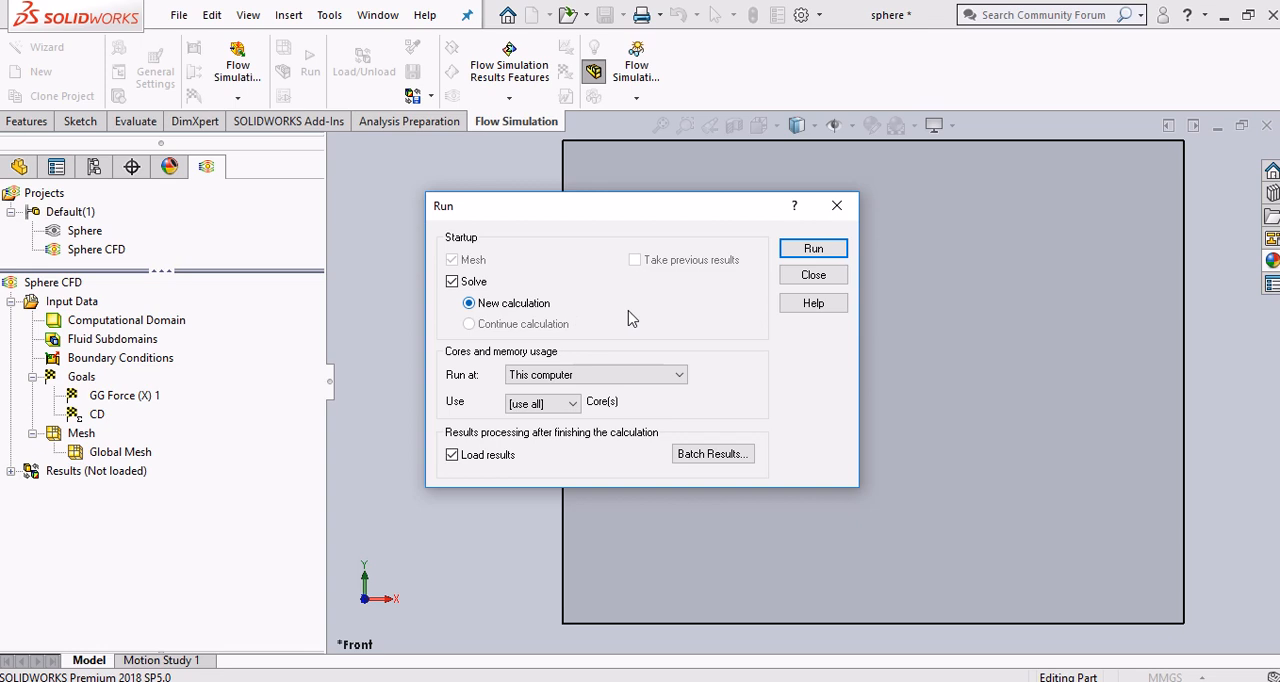
{"action": "left_click", "coordinate": [813, 249]}
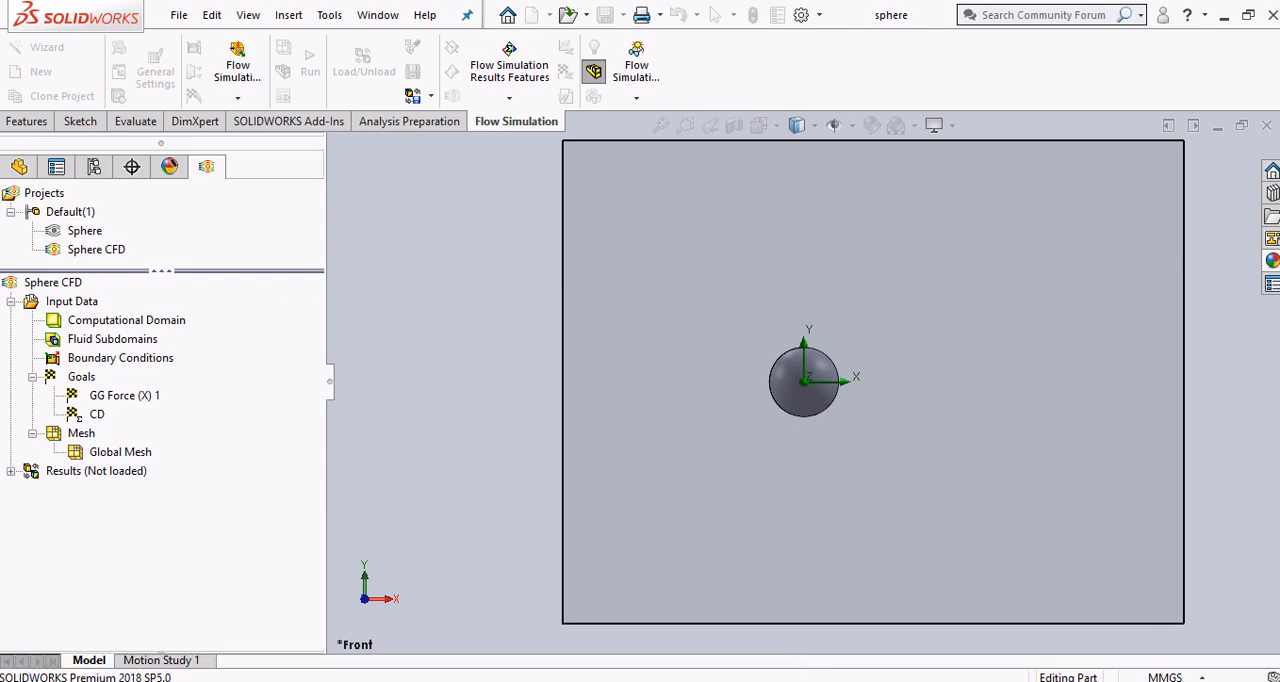
Switch to the PDF guide in Chrome, read step 14 on tracking goal progress, and return to the Flow Simulation solver
{"action": "key", "text": "alt+Tab"}
{"action": "scroll", "coordinate": [836, 467], "scroll_direction": "down", "scroll_amount": 2}
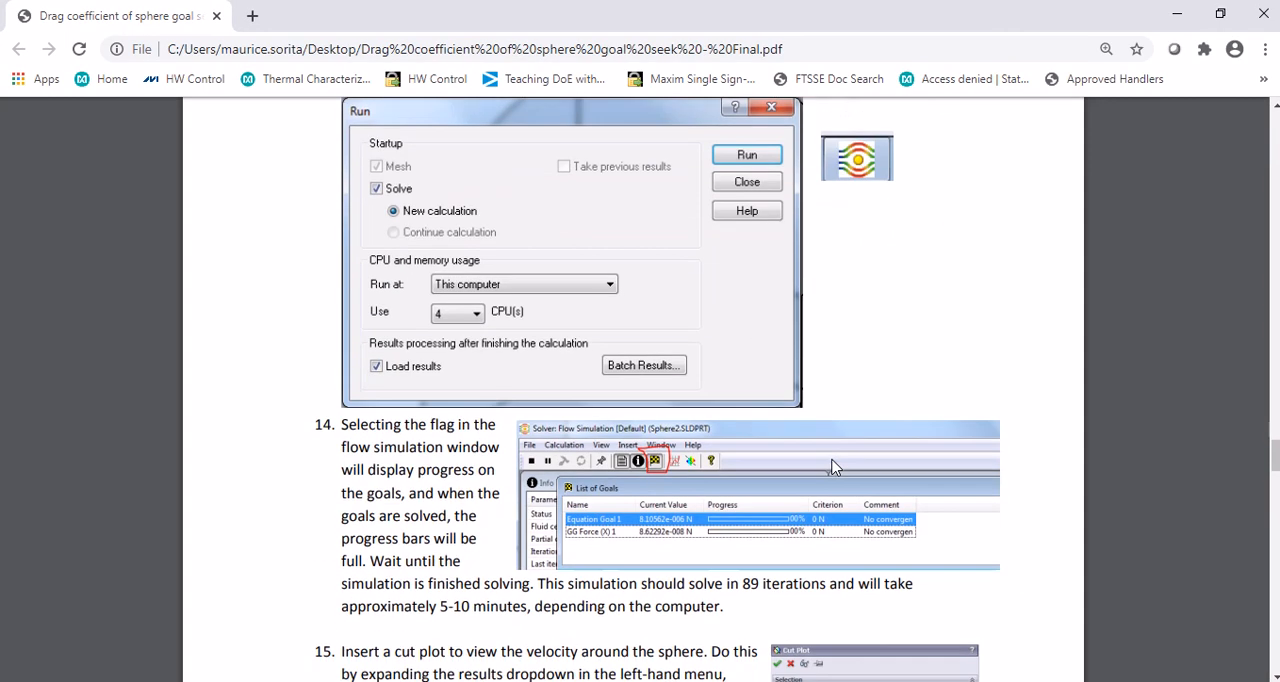
{"action": "scroll", "coordinate": [836, 467], "scroll_direction": "down", "scroll_amount": 2}
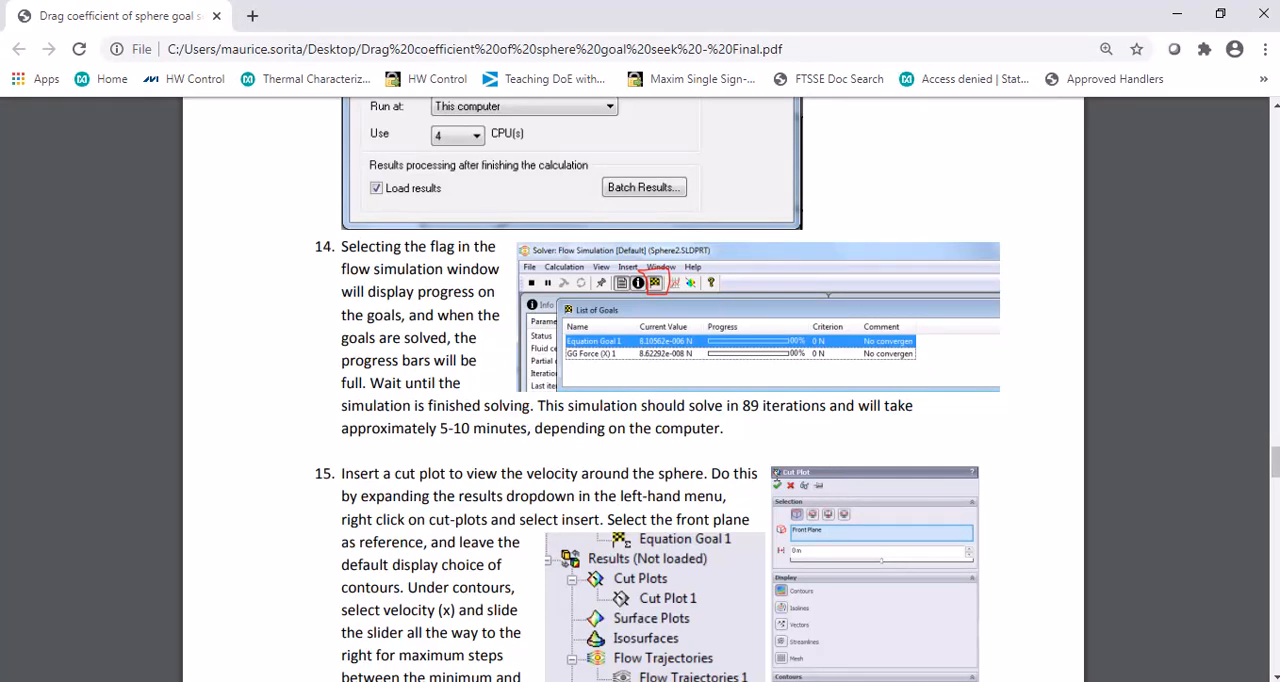
{"action": "scroll", "coordinate": [780, 486], "scroll_direction": "down", "scroll_amount": 1}
{"action": "key", "text": "alt+Tab"}
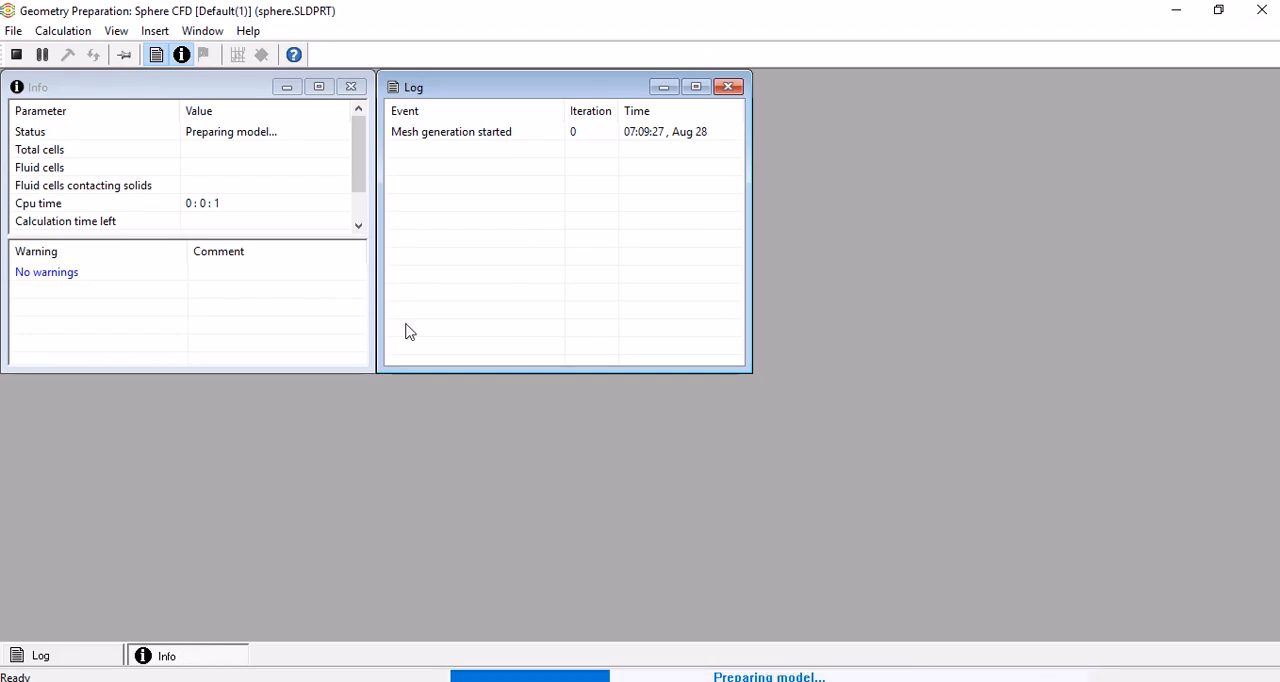
{"action": "left_click", "coordinate": [163, 32]}
{"action": "mouse_move", "coordinate": [248, 31]}
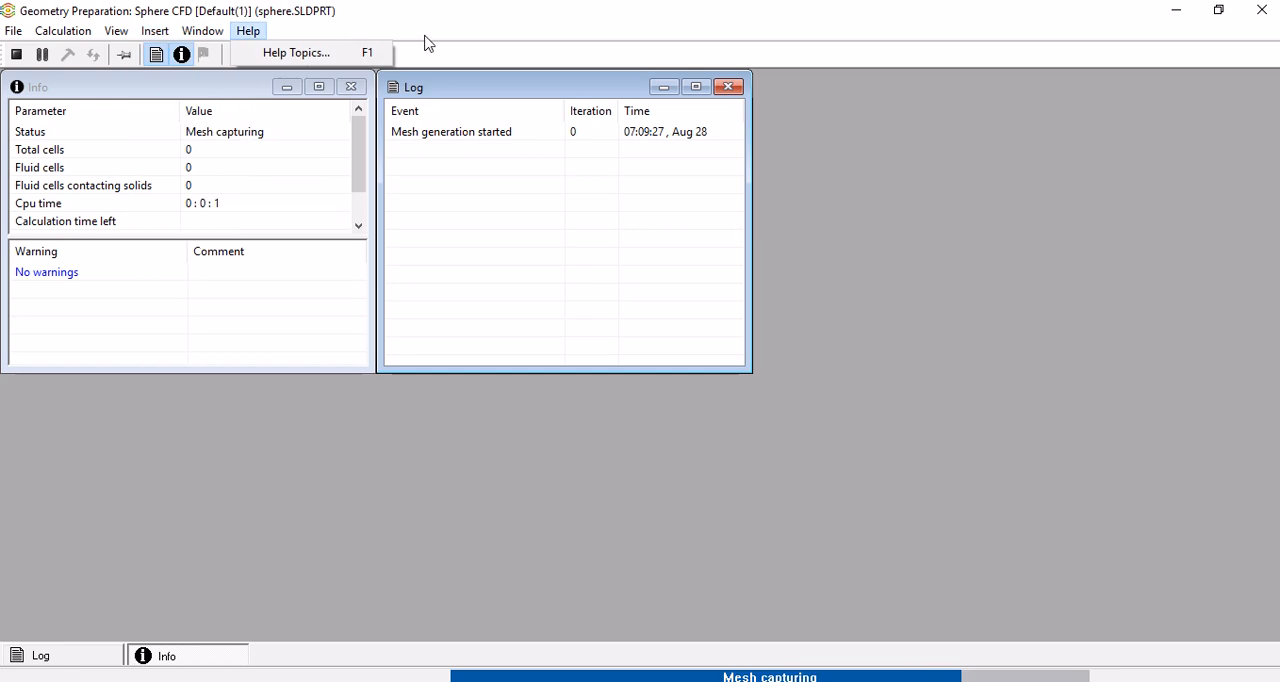
{"action": "left_click", "coordinate": [424, 43]}
{"action": "left_click", "coordinate": [202, 31]}
{"action": "mouse_move", "coordinate": [66, 40]}
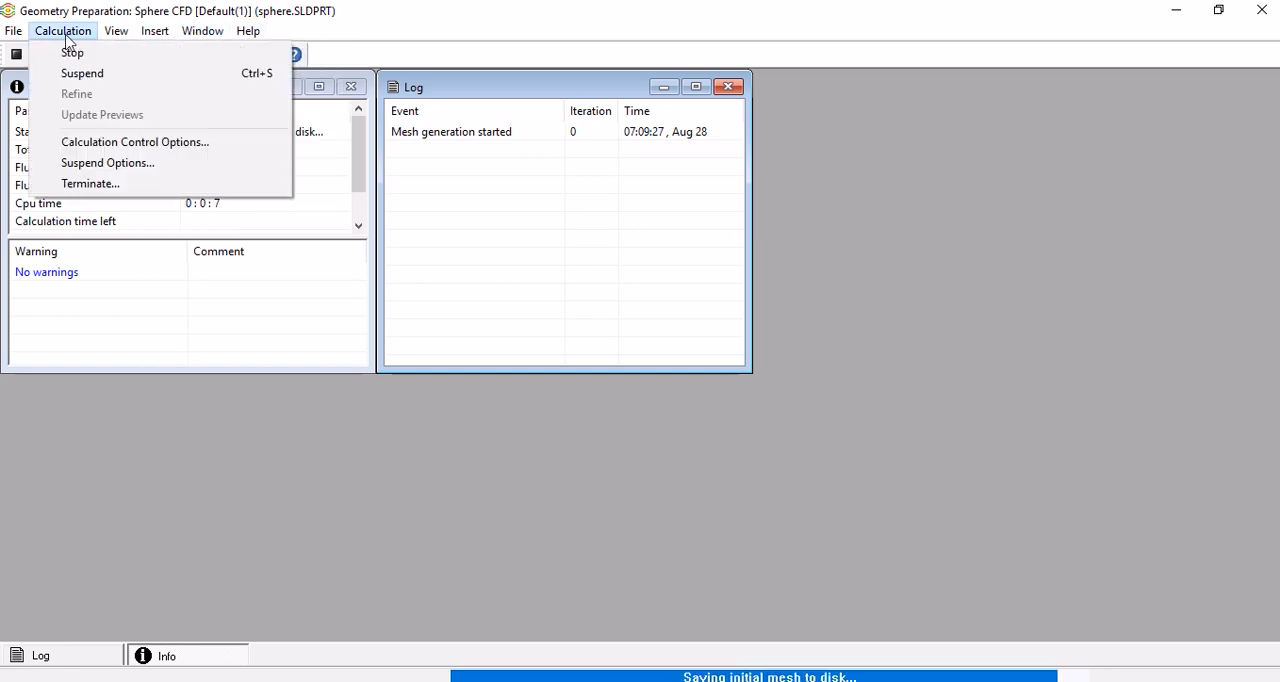
{"action": "mouse_move", "coordinate": [114, 38]}
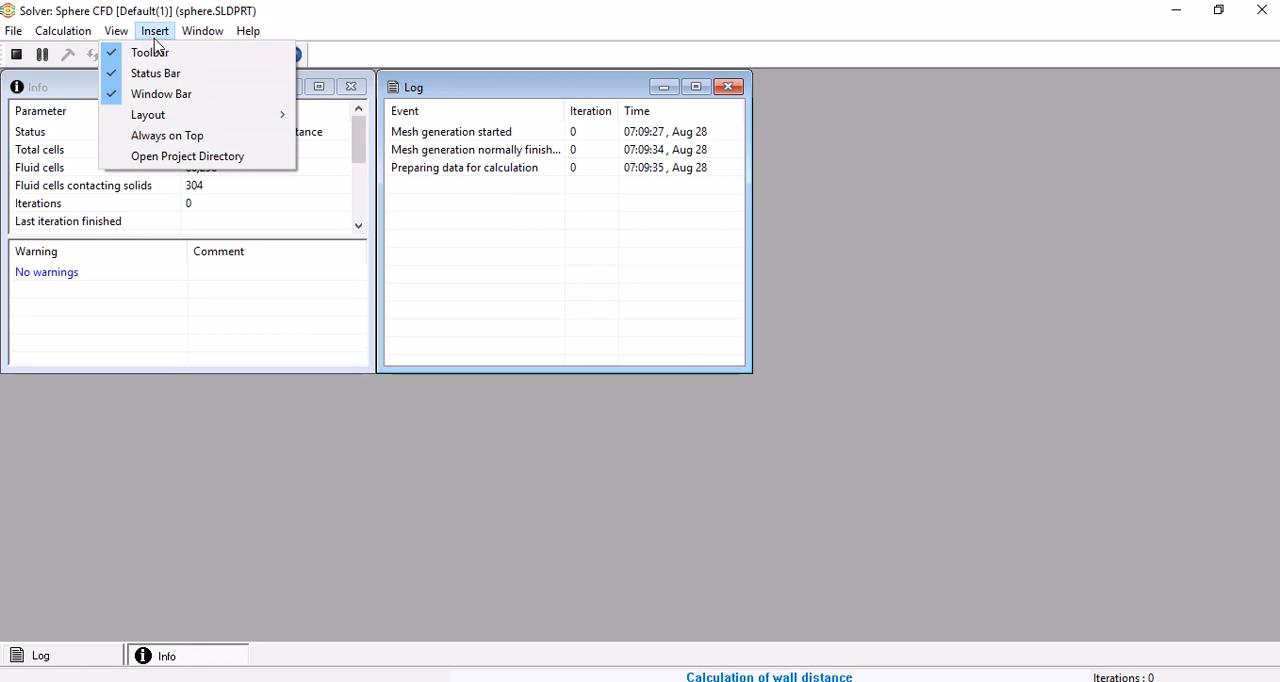
{"action": "mouse_move", "coordinate": [168, 38]}
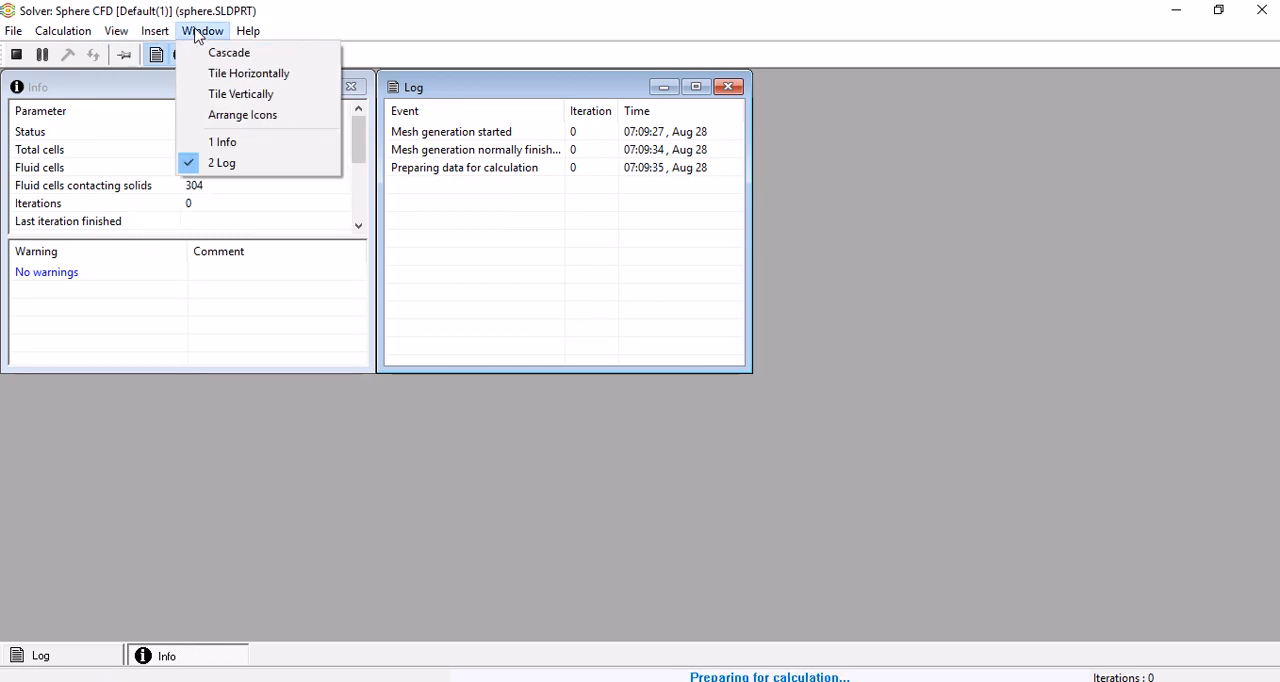
{"action": "left_click", "coordinate": [518, 35]}
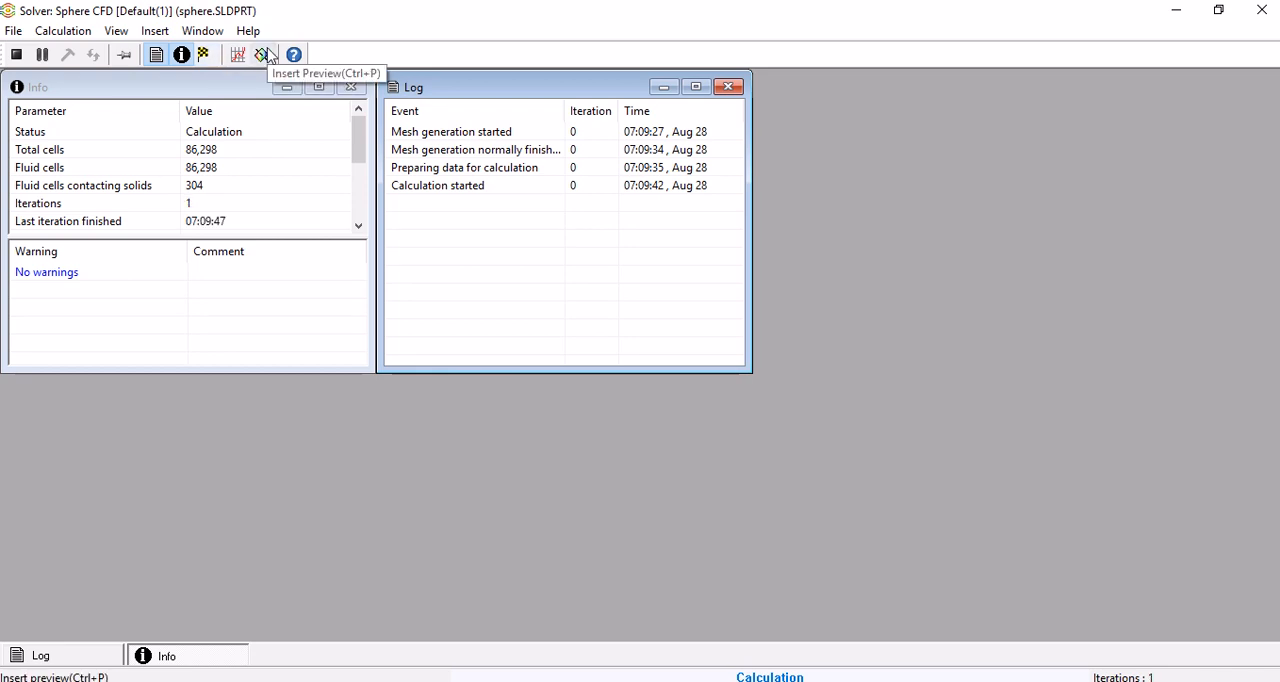
Insert a solver preview on the Front Plane at 0 m offset, with contours and automatic min/max
{"action": "left_click", "coordinate": [264, 55]}
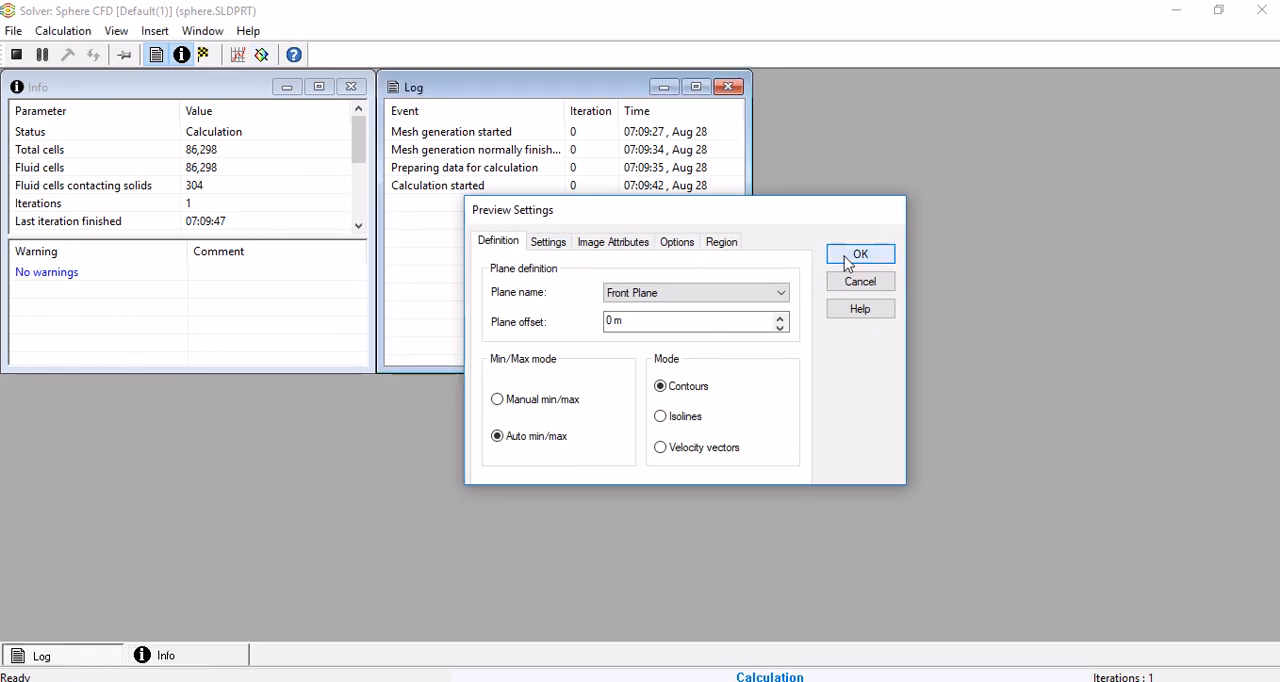
{"action": "left_click", "coordinate": [846, 259]}
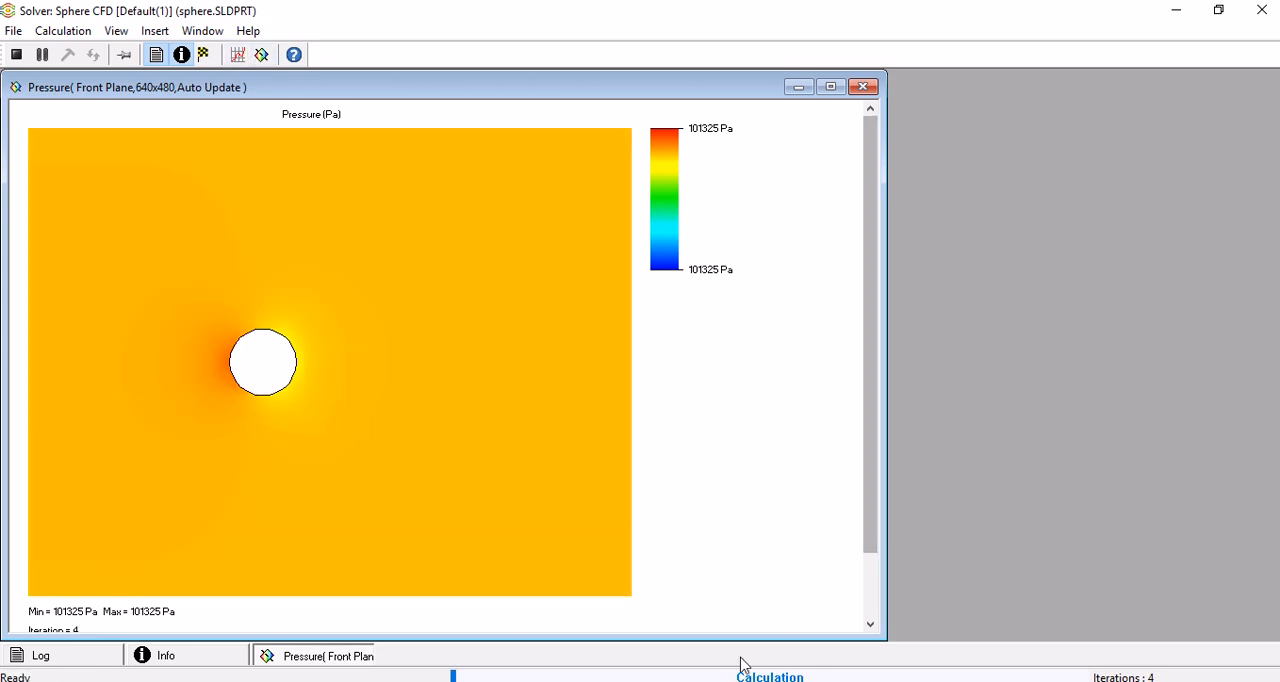
{"action": "mouse_move", "coordinate": [716, 681]}
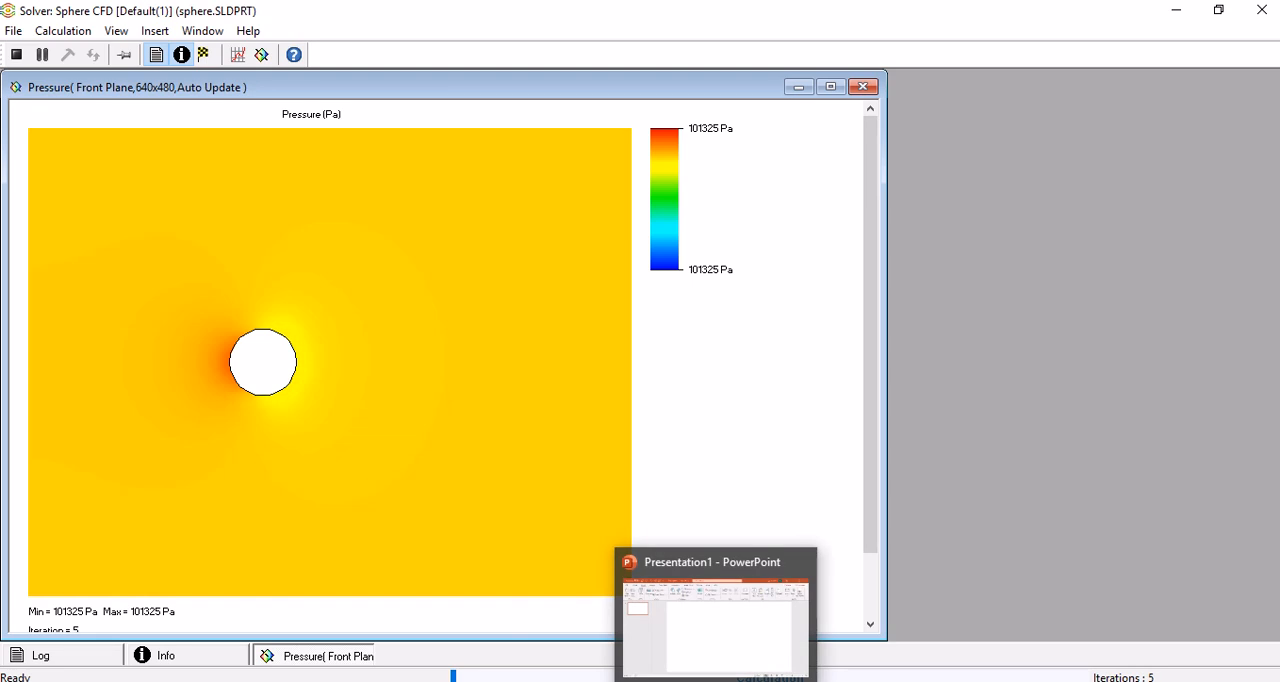
{"action": "mouse_move", "coordinate": [680, 5]}
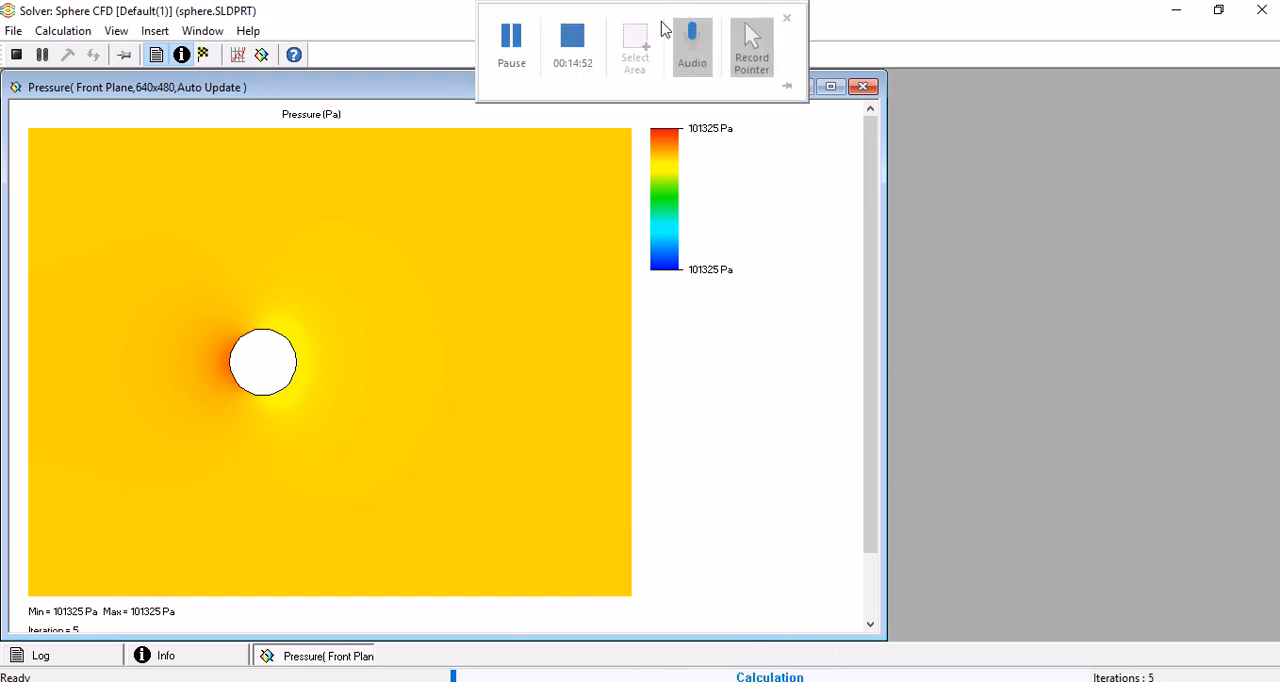
{"action": "left_click", "coordinate": [520, 50]}
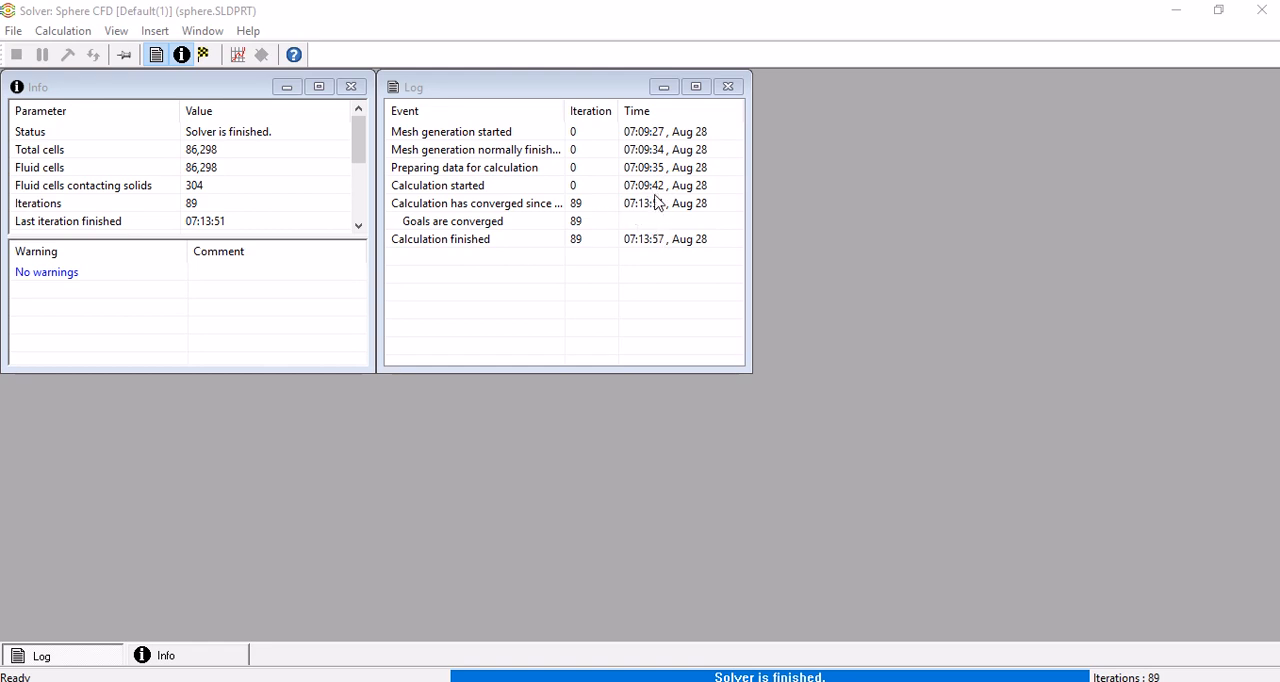
Close the solver after the calculation ends and read step 15 on inserting a cut plot in the Chrome PDF guide
{"action": "left_click", "coordinate": [1262, 10]}
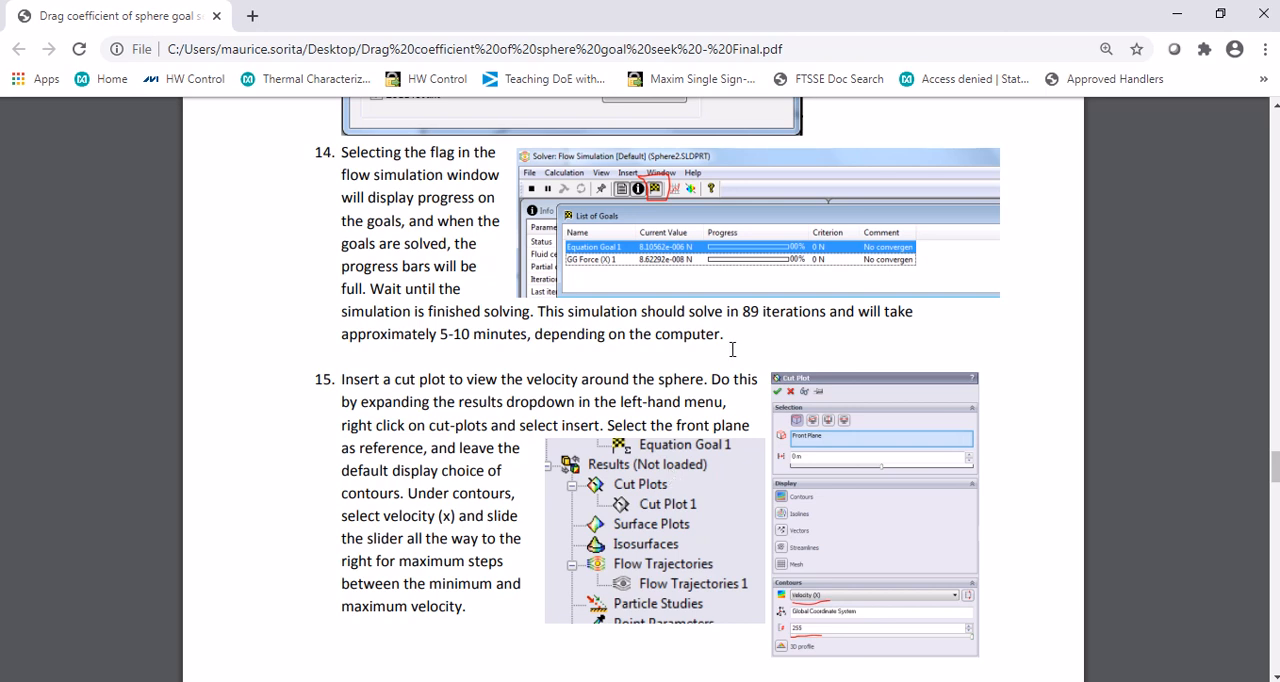
{"action": "left_click_drag", "start_coordinate": [739, 312], "coordinate": [763, 312]}
{"action": "scroll", "coordinate": [583, 411], "scroll_direction": "down", "scroll_amount": 2}
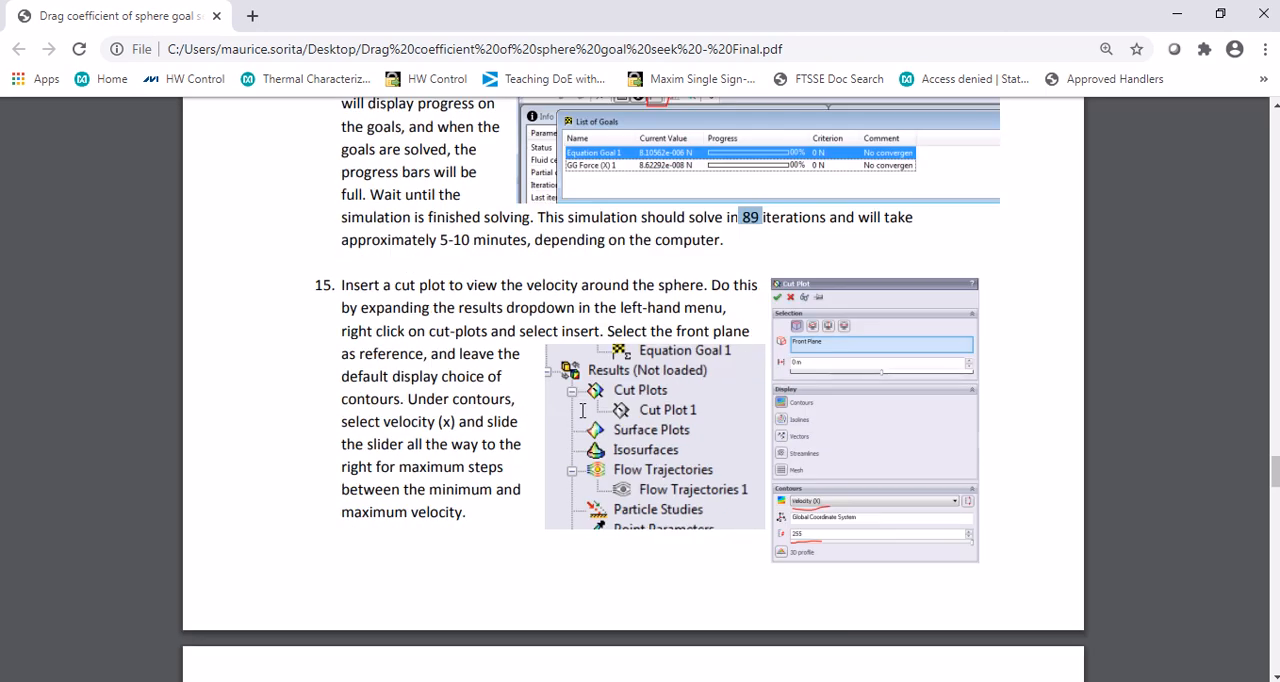
{"action": "scroll", "coordinate": [583, 411], "scroll_direction": "down", "scroll_amount": 2}
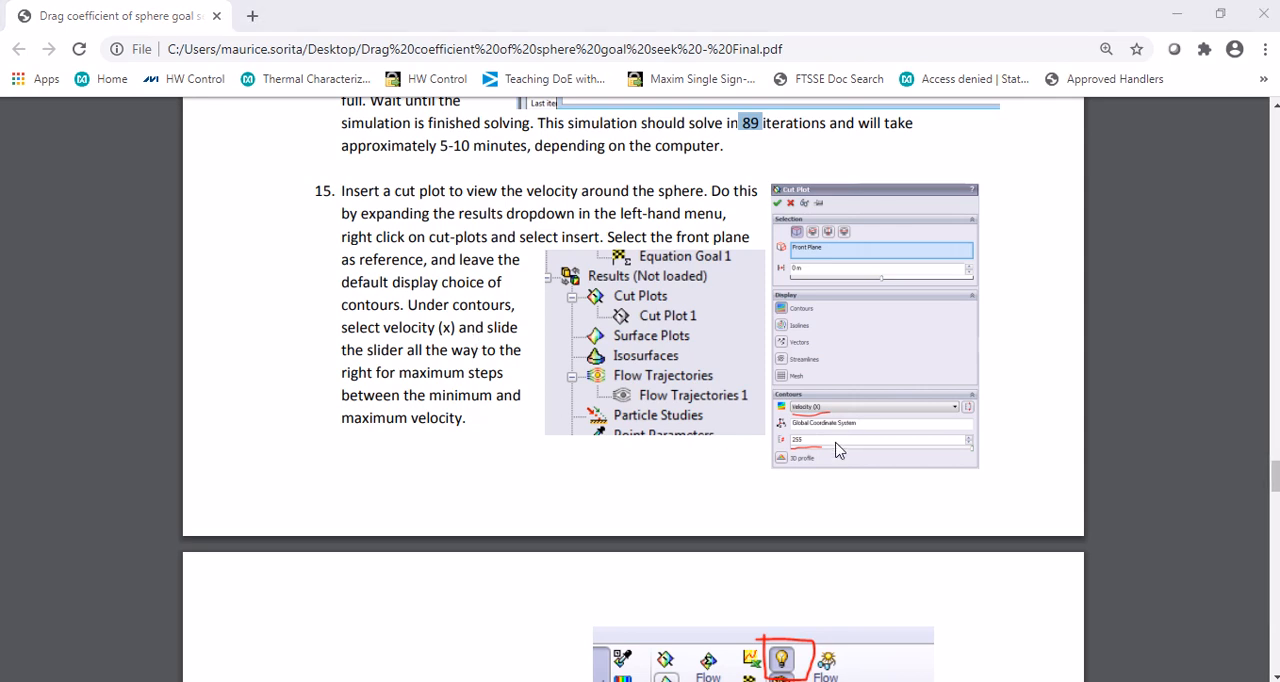
Switch to SOLIDWORKS and insert a results cut plot on the Front Plane with contours of Velocity (X)
{"action": "key", "text": "alt+Tab"}
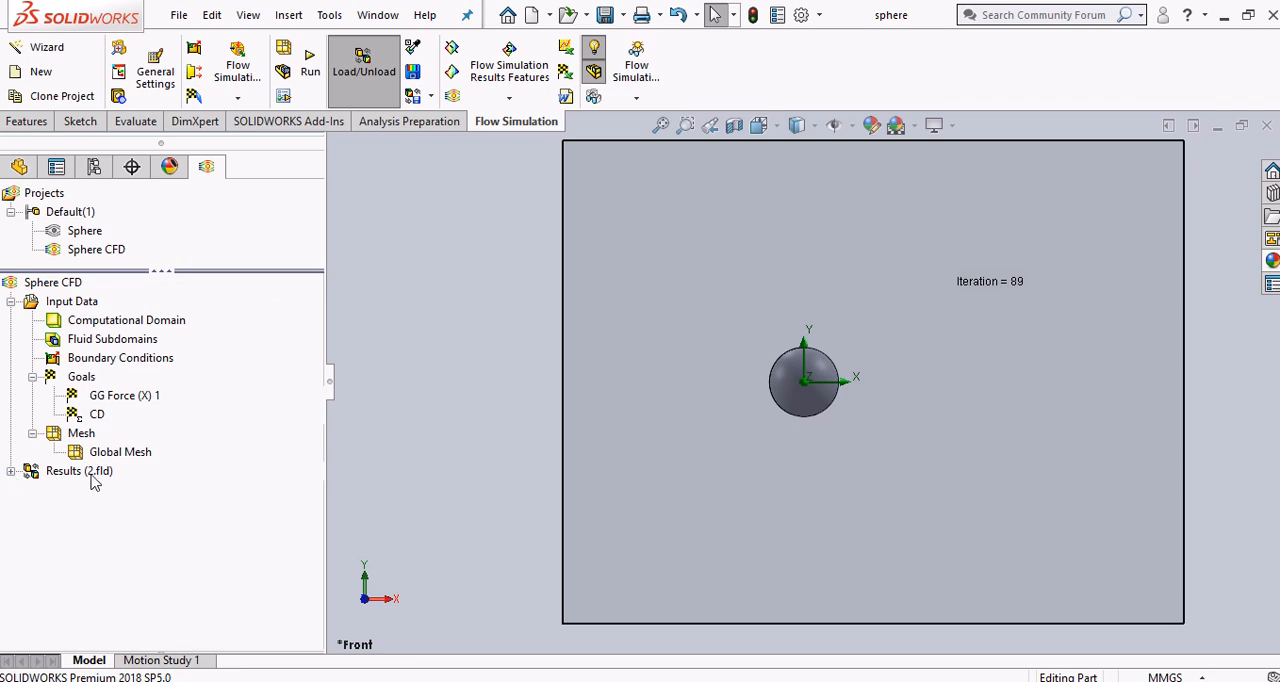
{"action": "left_click", "coordinate": [11, 471]}
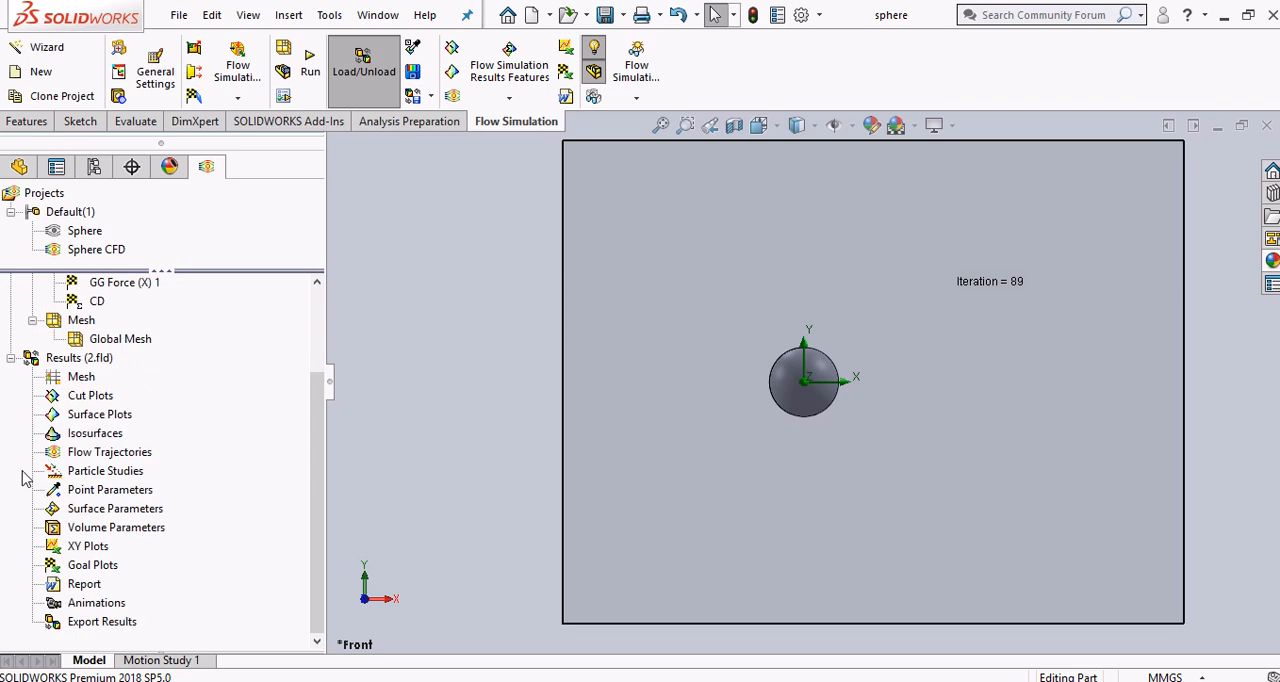
{"action": "right_click", "coordinate": [100, 399]}
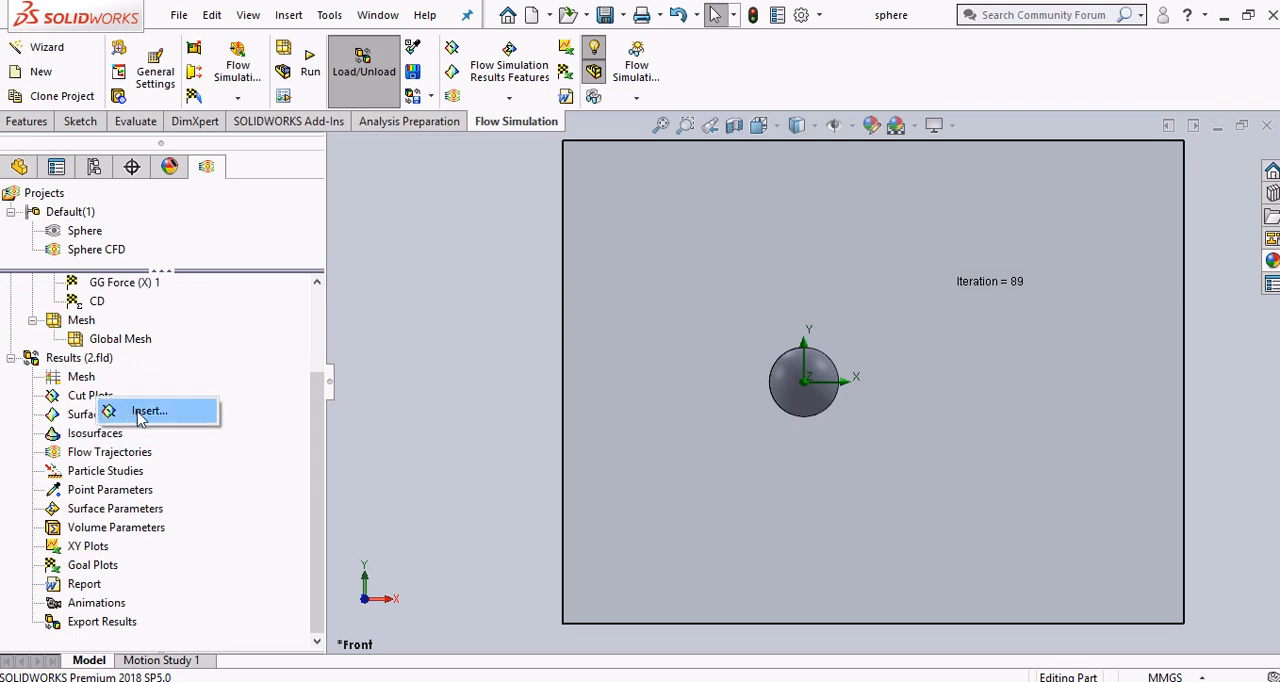
{"action": "left_click", "coordinate": [145, 412]}
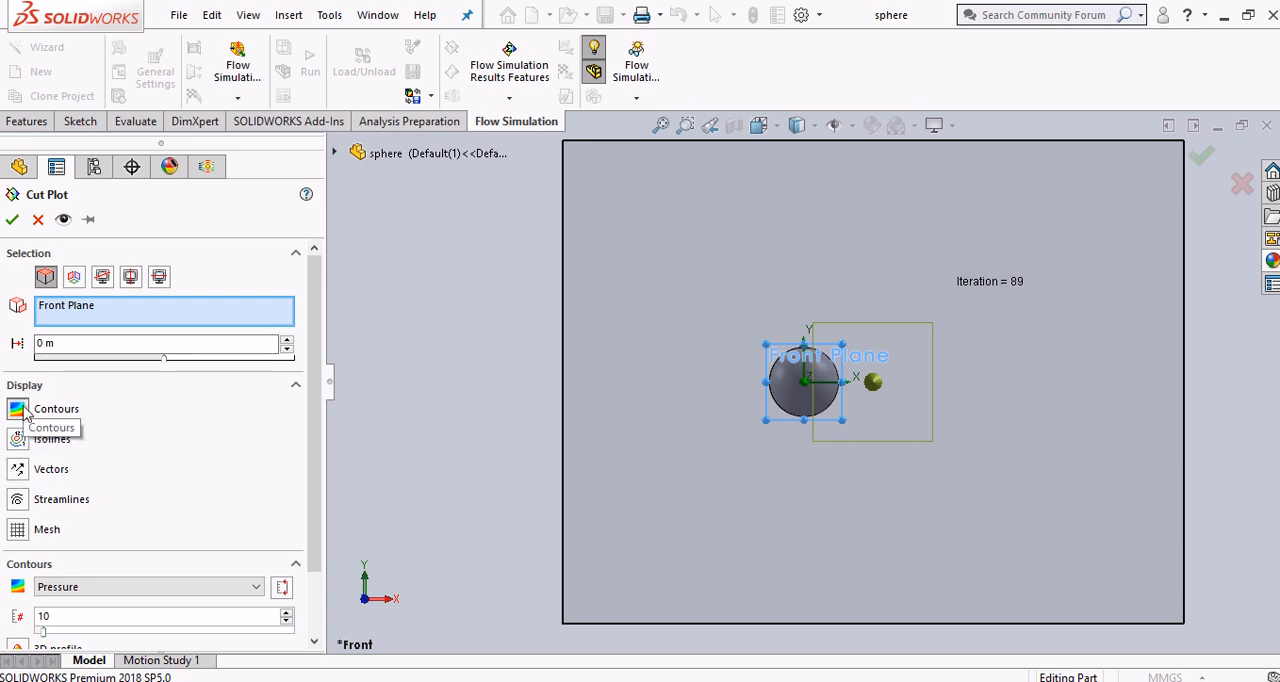
{"action": "scroll", "coordinate": [290, 405], "scroll_direction": "down", "scroll_amount": 2}
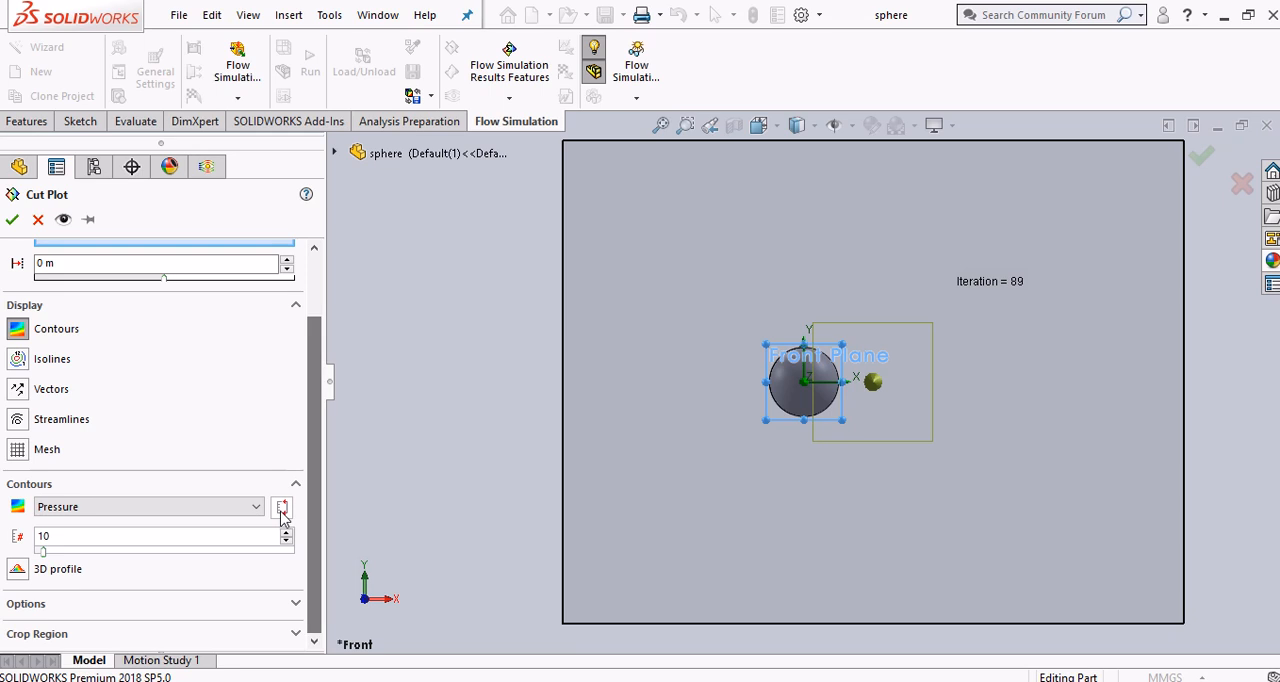
{"action": "left_click", "coordinate": [252, 507]}
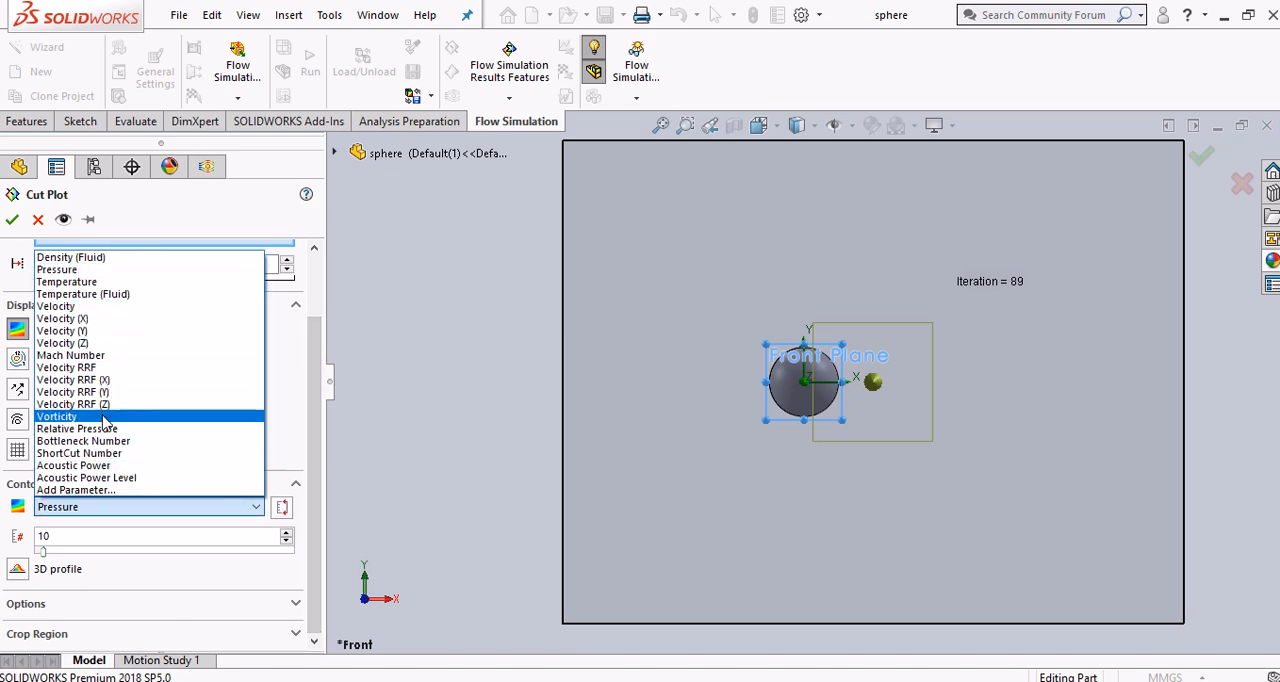
{"action": "left_click", "coordinate": [102, 319]}
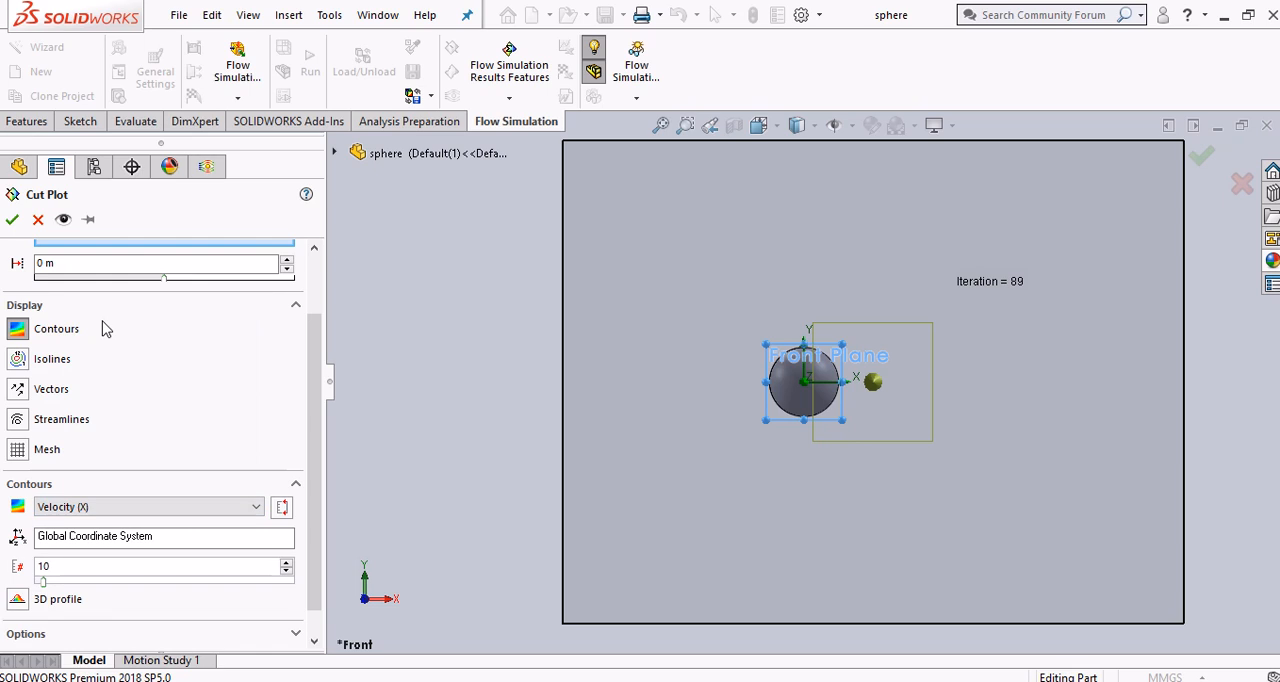
Set the cut plot's number of contour levels to 255, create it, and move the velocity legend closer to the plot
{"action": "scroll", "coordinate": [142, 535], "scroll_direction": "down", "scroll_amount": 1}
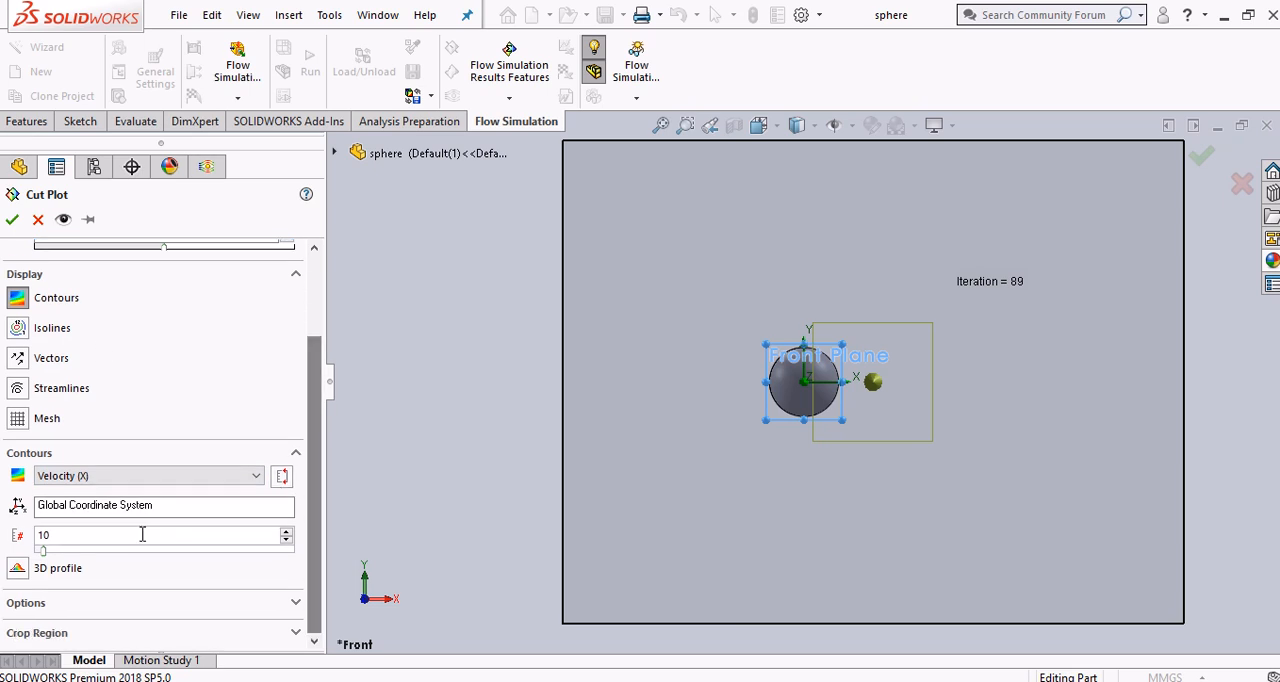
{"action": "left_click", "coordinate": [82, 539]}
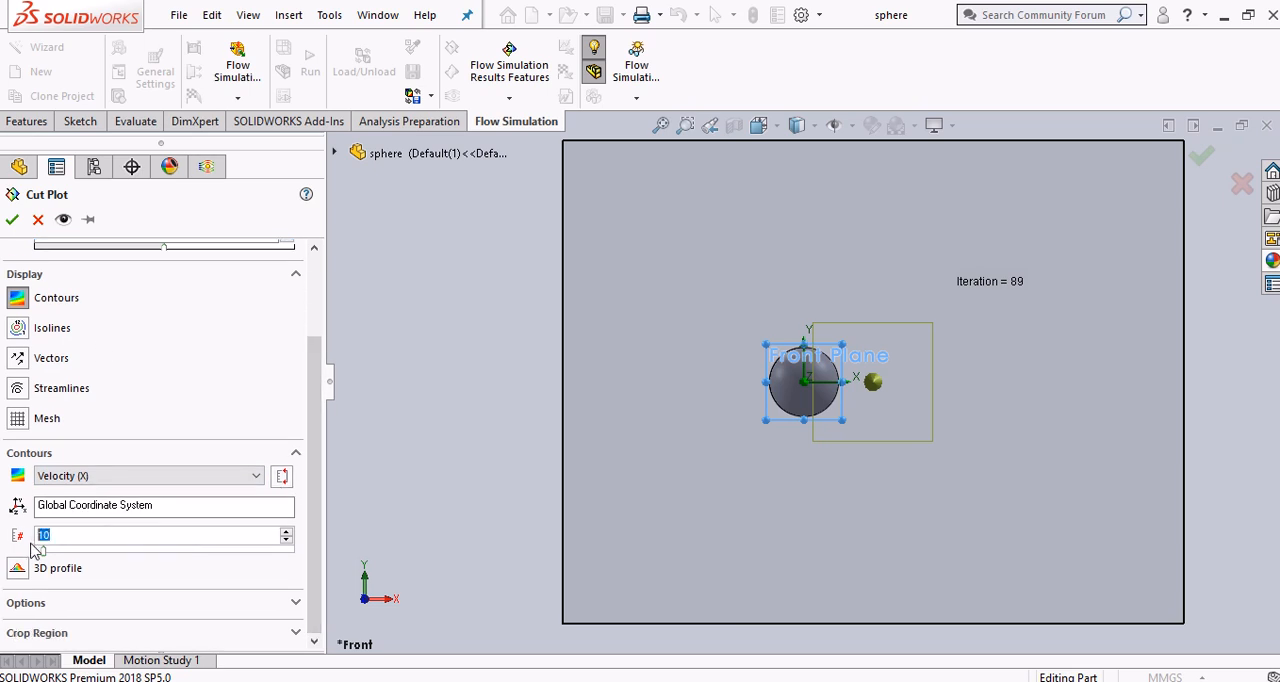
{"action": "type", "text": "255"}
{"action": "left_click", "coordinate": [12, 221]}
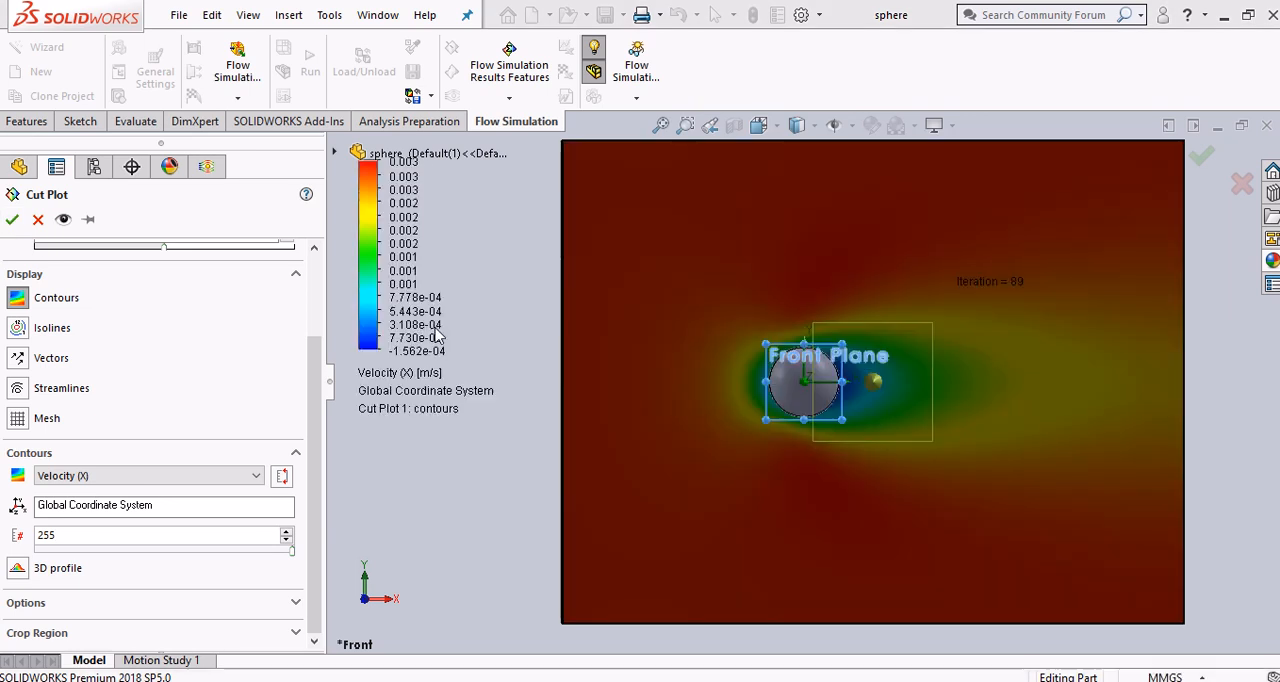
{"action": "scroll", "coordinate": [531, 498], "scroll_direction": "up", "scroll_amount": 2}
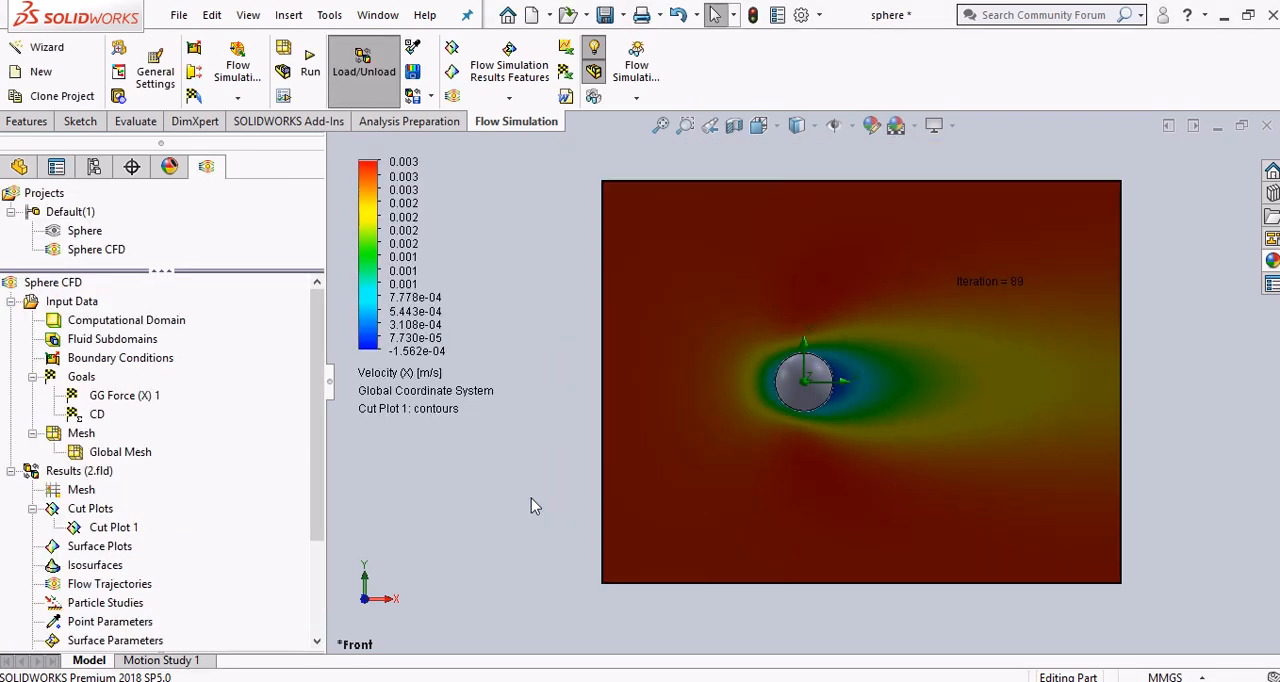
{"action": "scroll", "coordinate": [859, 399], "scroll_direction": "down", "scroll_amount": 1}
{"action": "left_click_drag", "start_coordinate": [369, 290], "coordinate": [450, 388]}
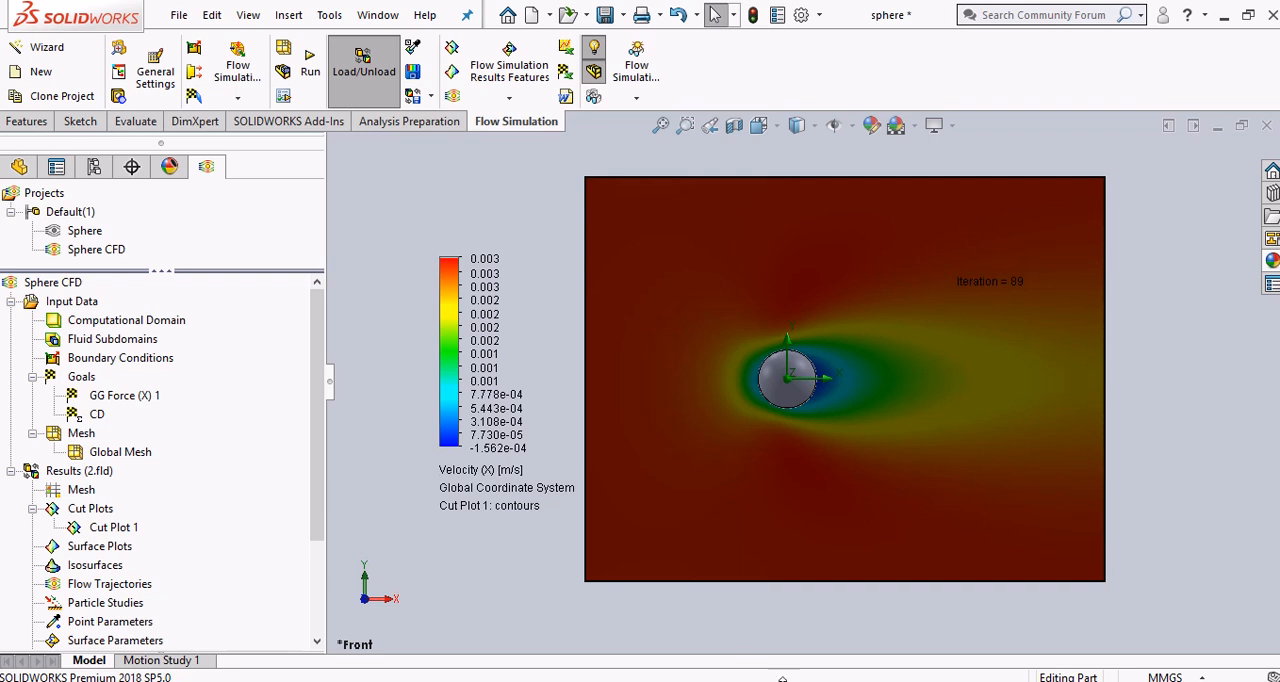
Read the lighting instruction after step 15 in the Chrome PDF guide, and turn off lighting for the cut plot in SOLIDWORKS
{"action": "left_click", "coordinate": [762, 681]}
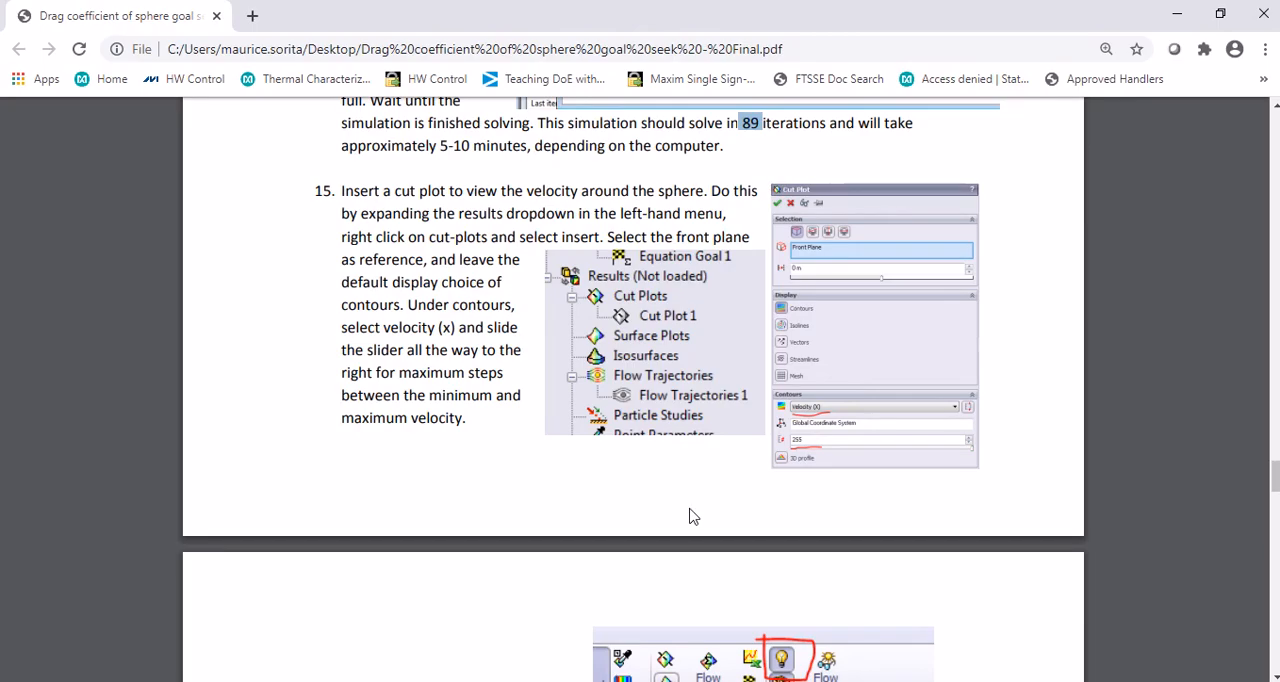
{"action": "scroll", "coordinate": [690, 508], "scroll_direction": "down", "scroll_amount": 3}
{"action": "scroll", "coordinate": [690, 508], "scroll_direction": "down", "scroll_amount": 4}
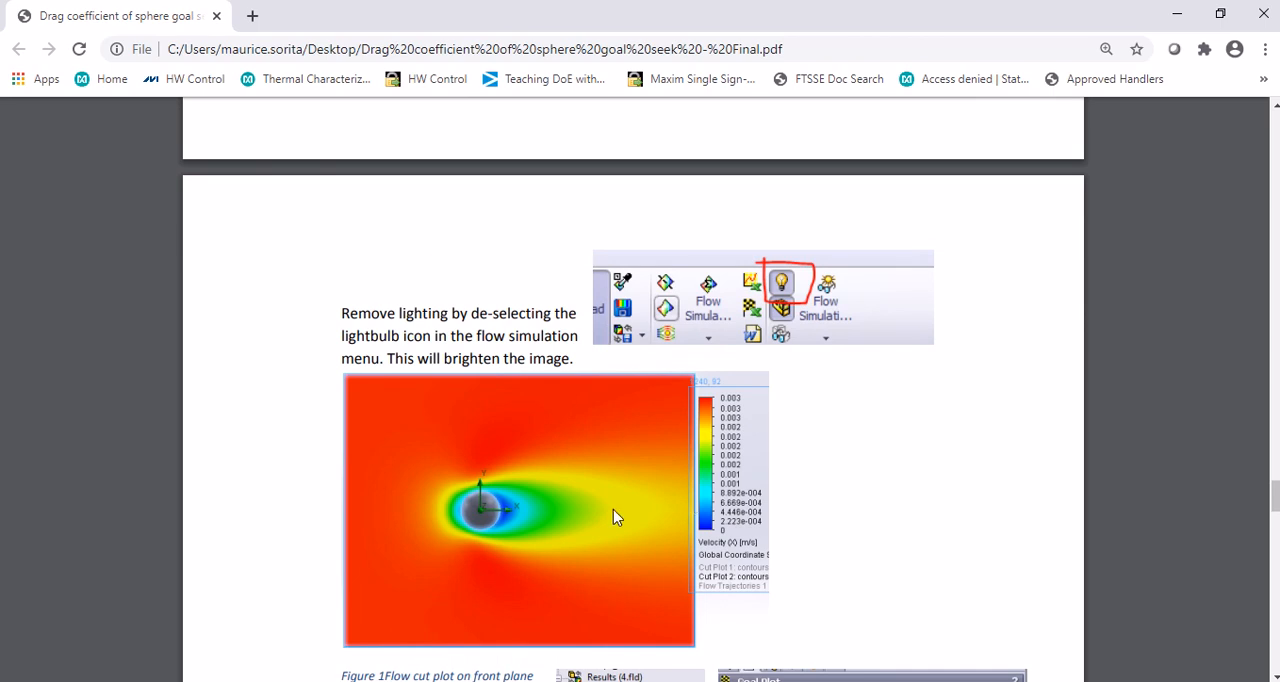
{"action": "scroll", "coordinate": [613, 509], "scroll_direction": "down", "scroll_amount": 2}
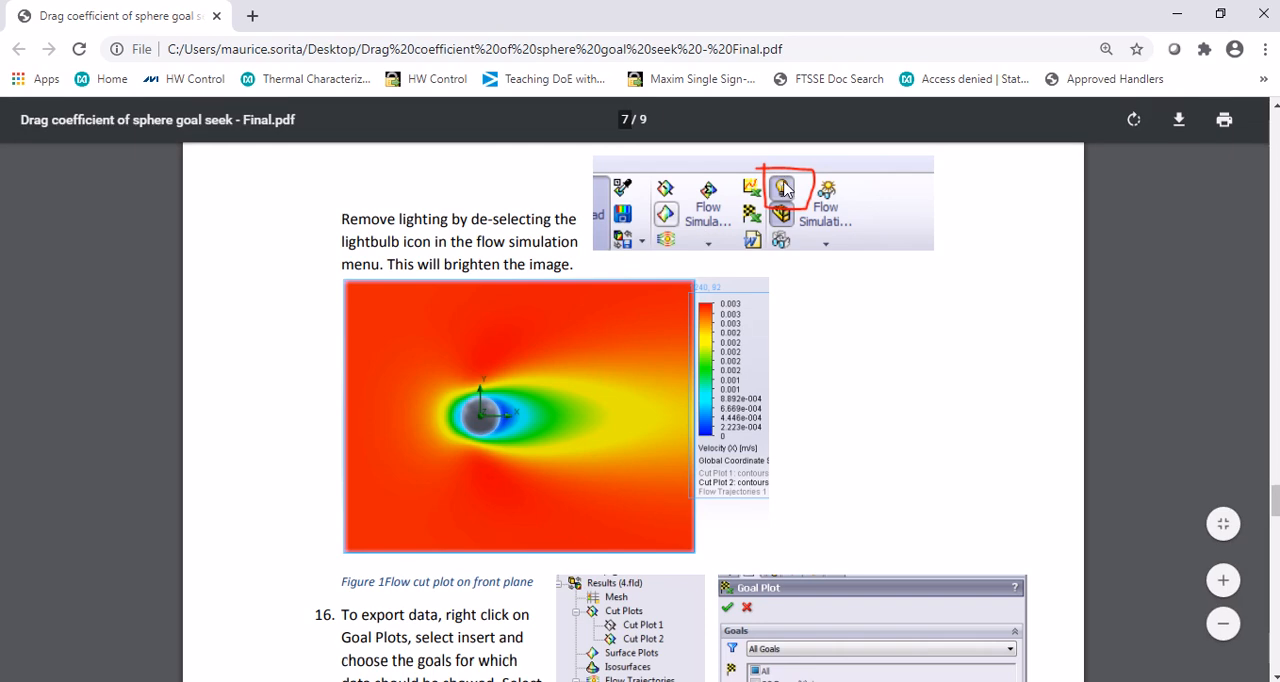
{"action": "key", "text": "alt+Tab"}
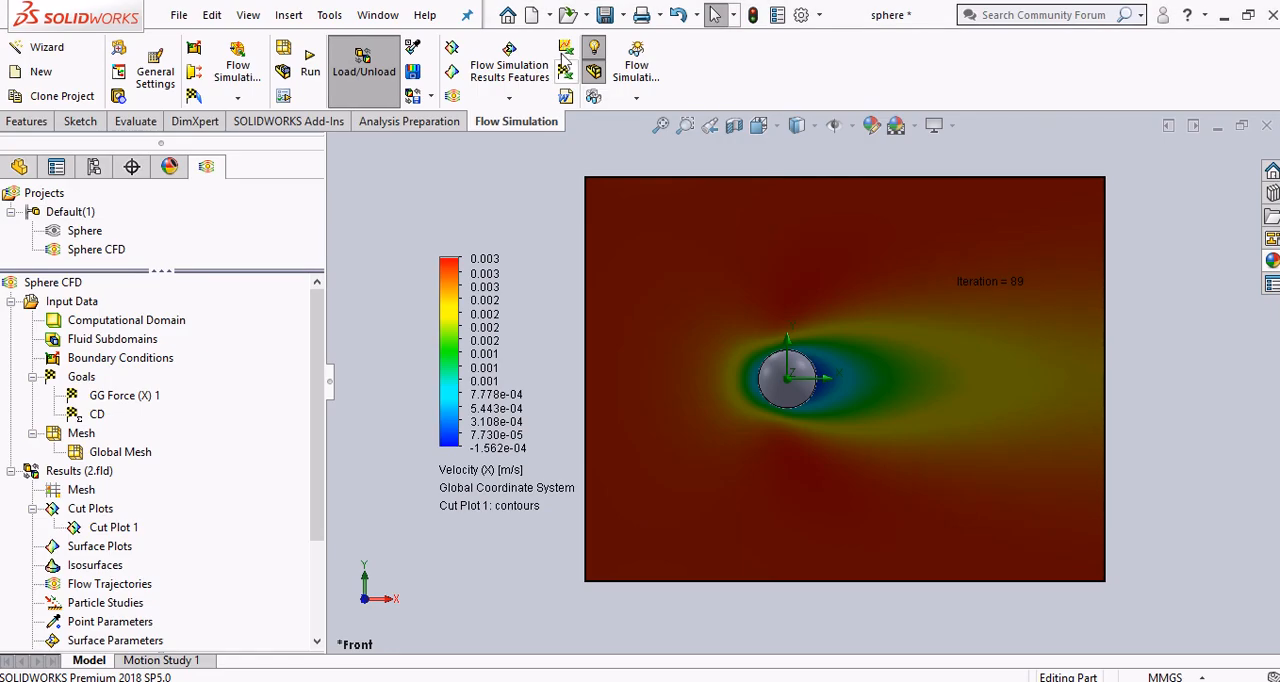
{"action": "left_click", "coordinate": [596, 48]}
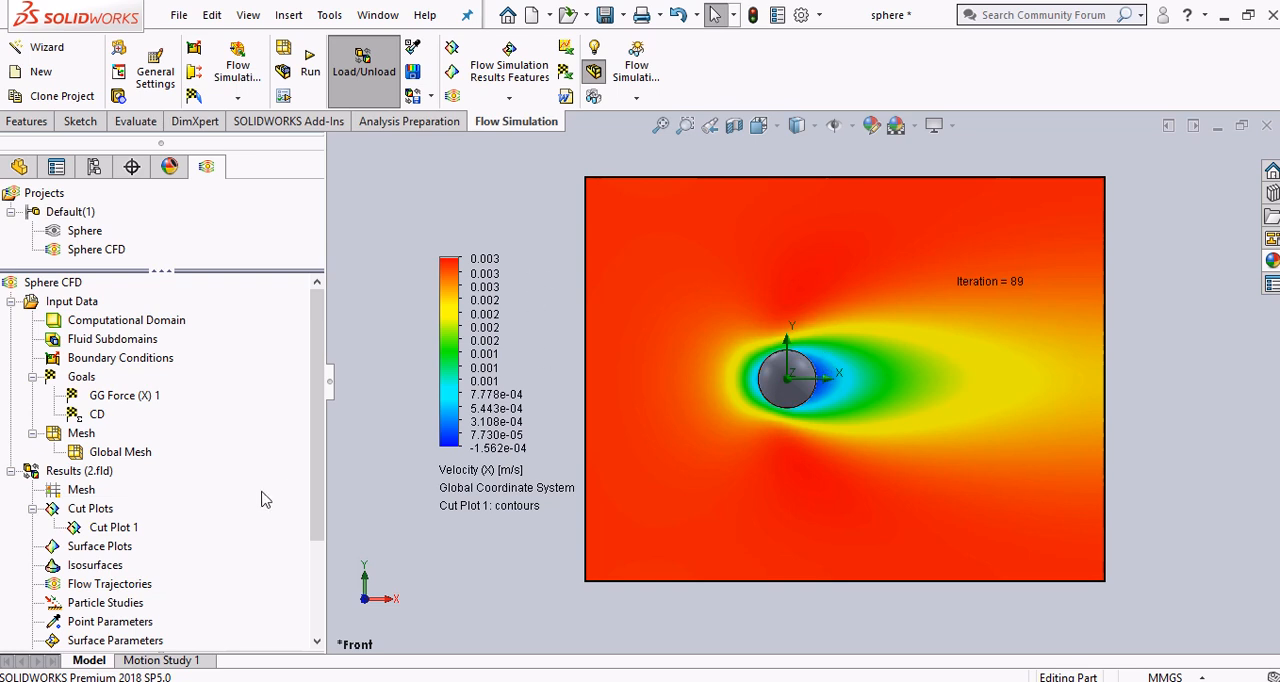
Play the Front Plane cut plot's animation and stop it
{"action": "right_click", "coordinate": [121, 527]}
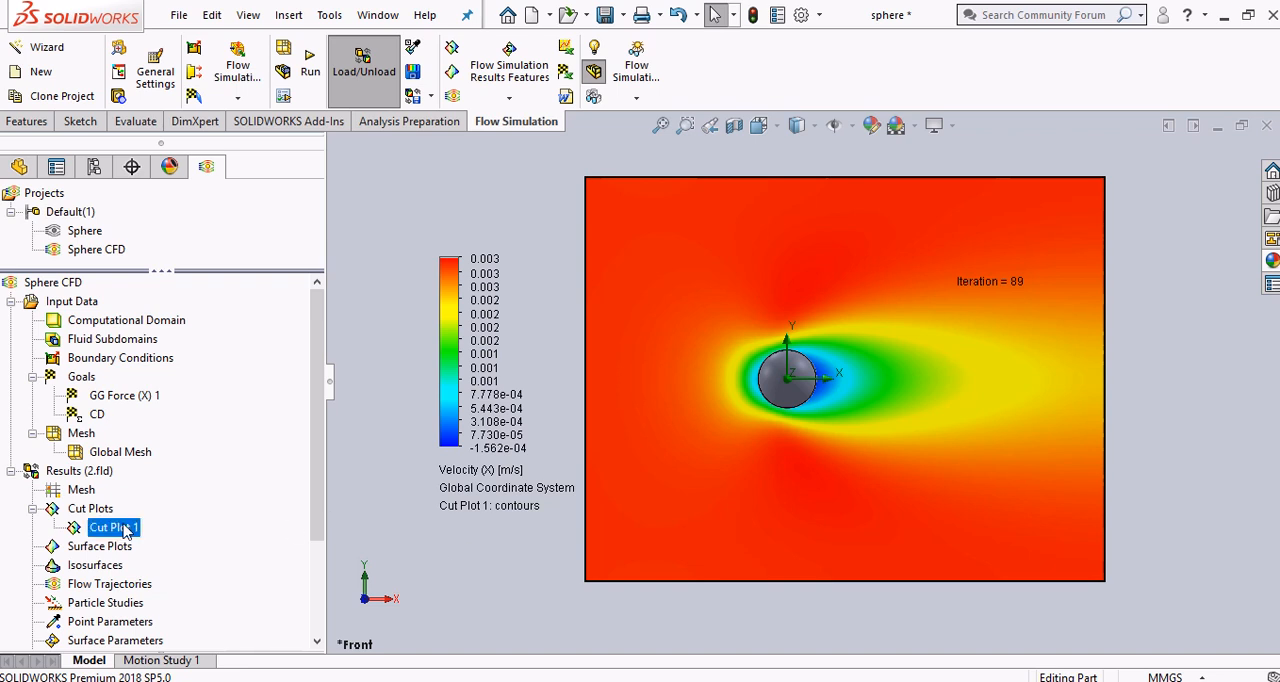
{"action": "left_click", "coordinate": [170, 384]}
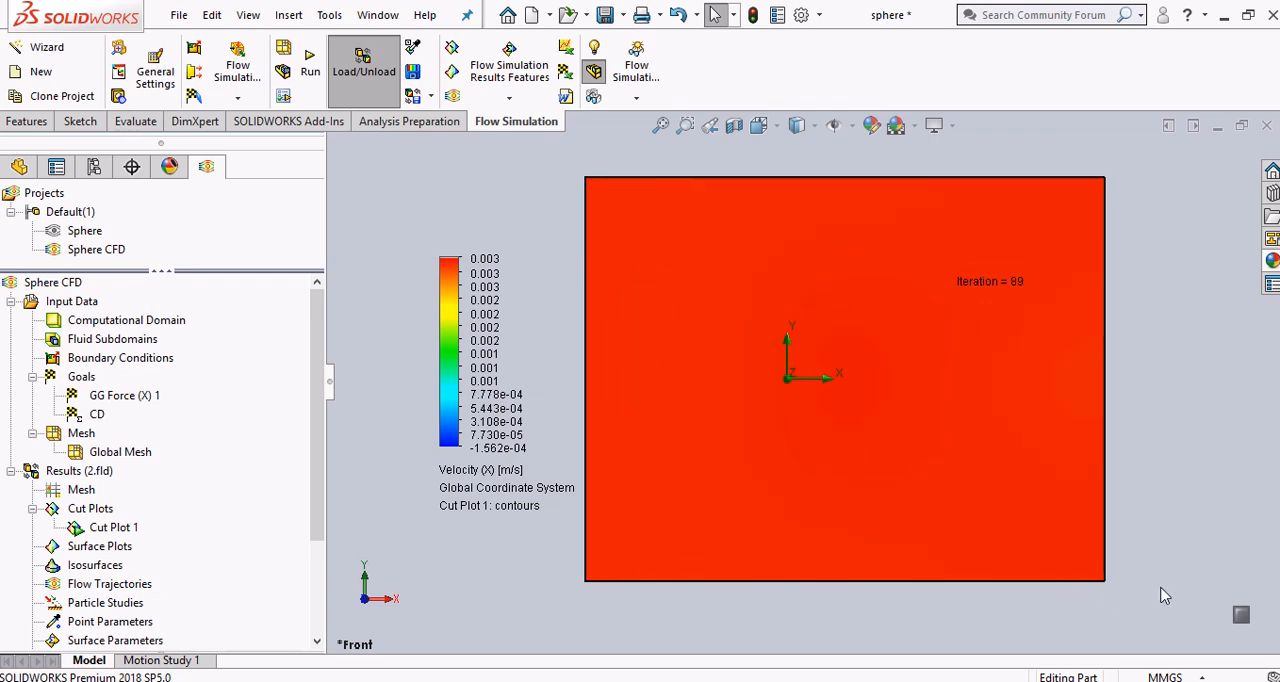
{"action": "left_click", "coordinate": [1241, 617]}
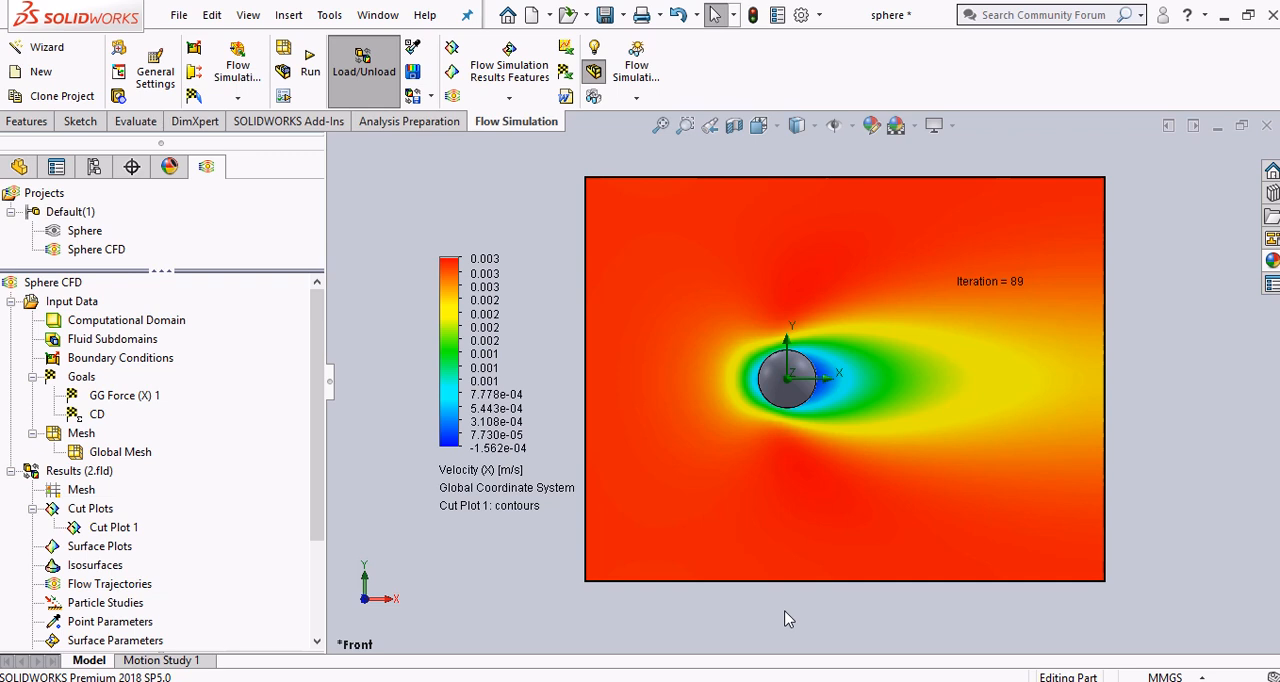
Switch to the PDF guide in Chrome, read step 16 on exporting goal data, and return to SOLIDWORKS
{"action": "left_click", "coordinate": [778, 655]}
{"action": "scroll", "coordinate": [726, 456], "scroll_direction": "down", "scroll_amount": 5}
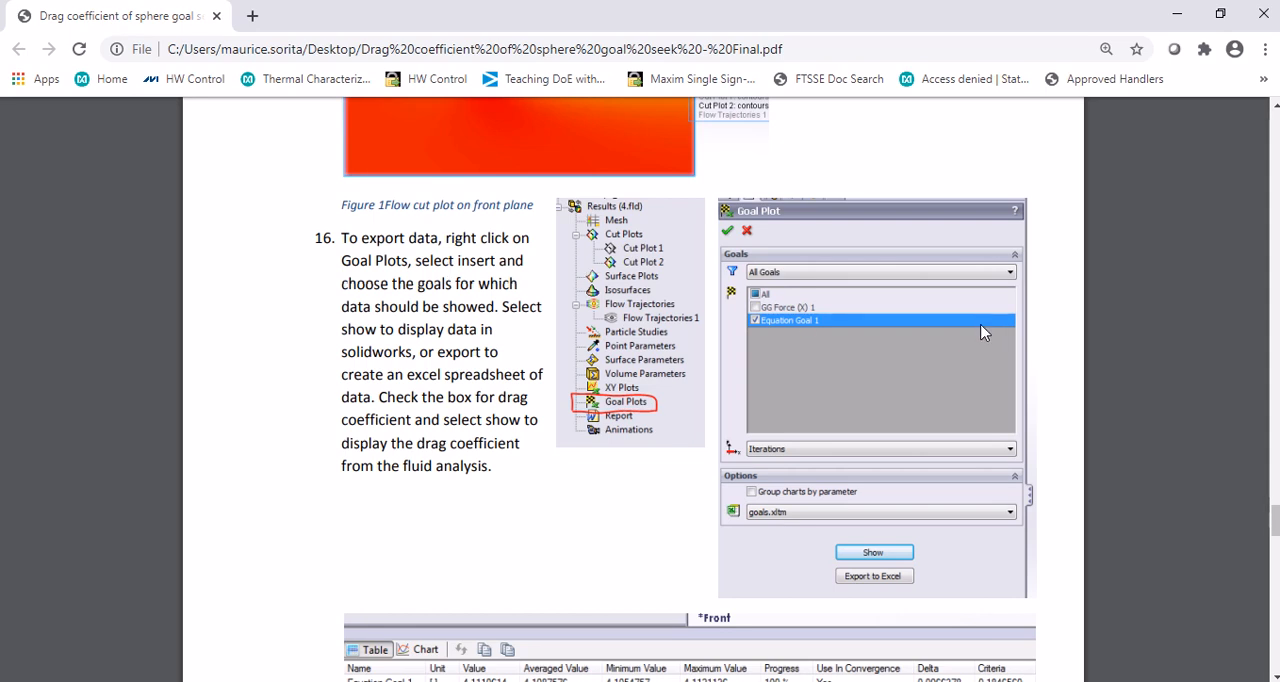
{"action": "key", "text": "alt+Tab"}
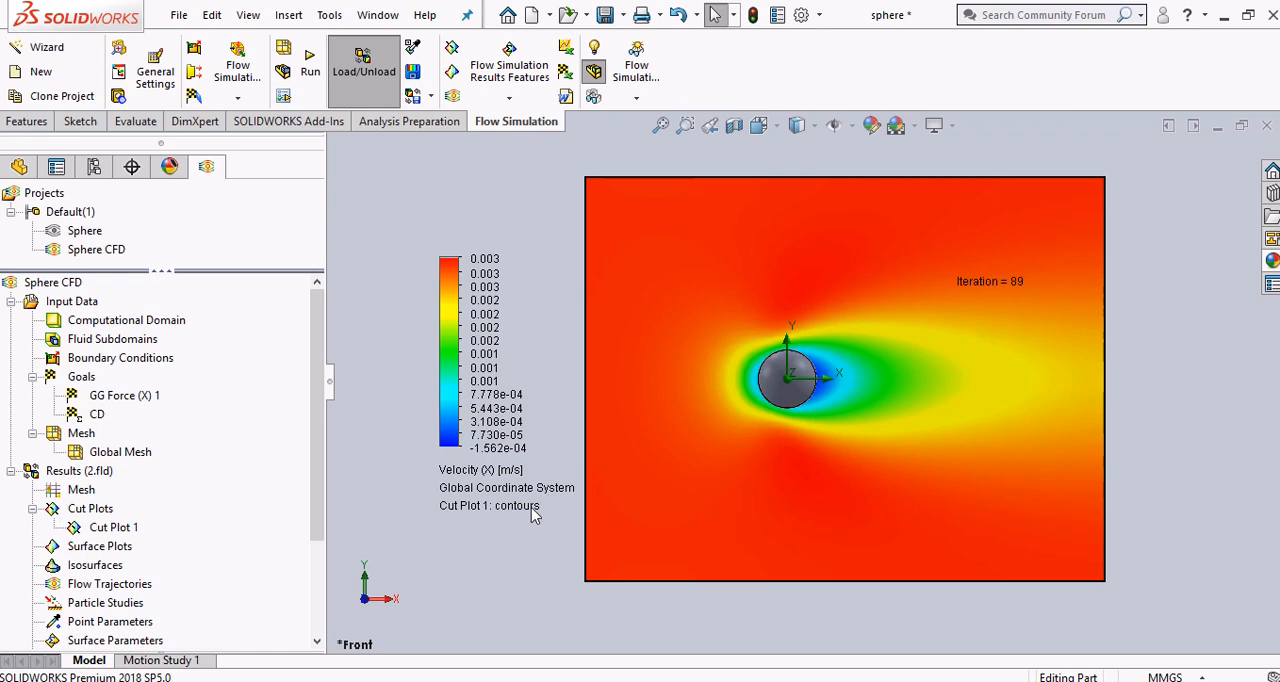
Hide all cut plots and start a flow trajectories plot with the Front Plane as its starting points
{"action": "right_click", "coordinate": [108, 513]}
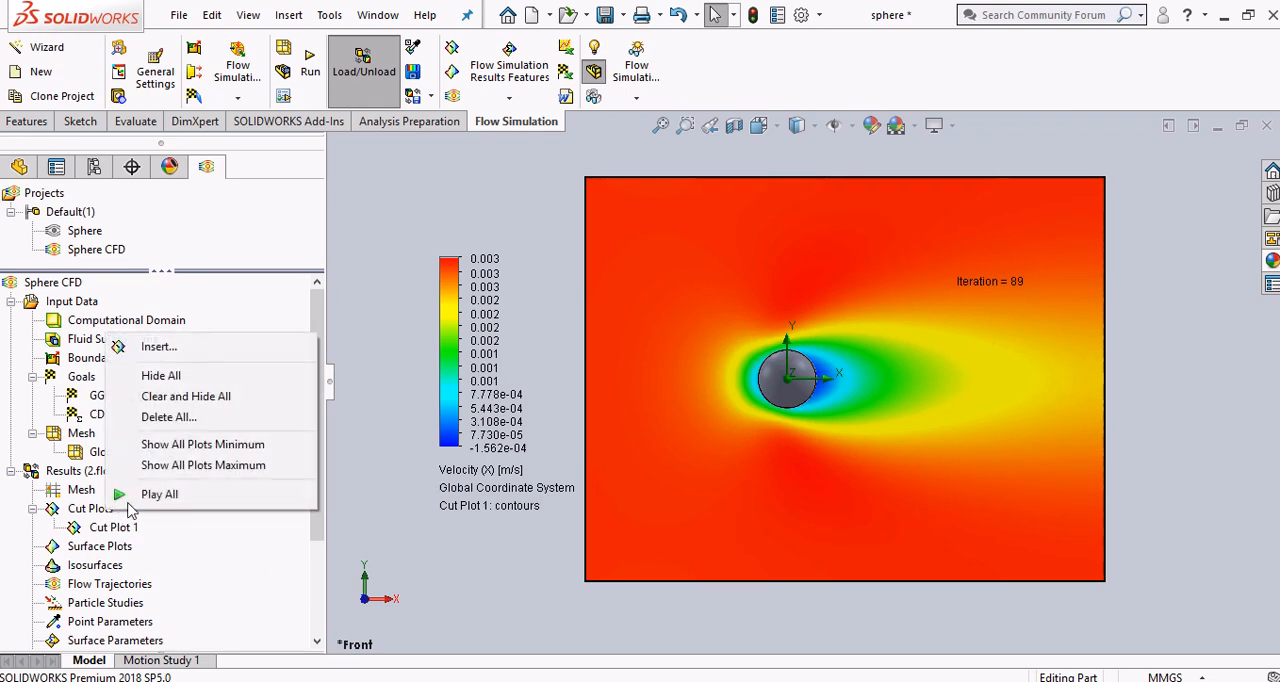
{"action": "left_click", "coordinate": [185, 376]}
{"action": "left_click_drag", "start_coordinate": [318, 490], "coordinate": [313, 560]}
{"action": "left_click", "coordinate": [134, 492]}
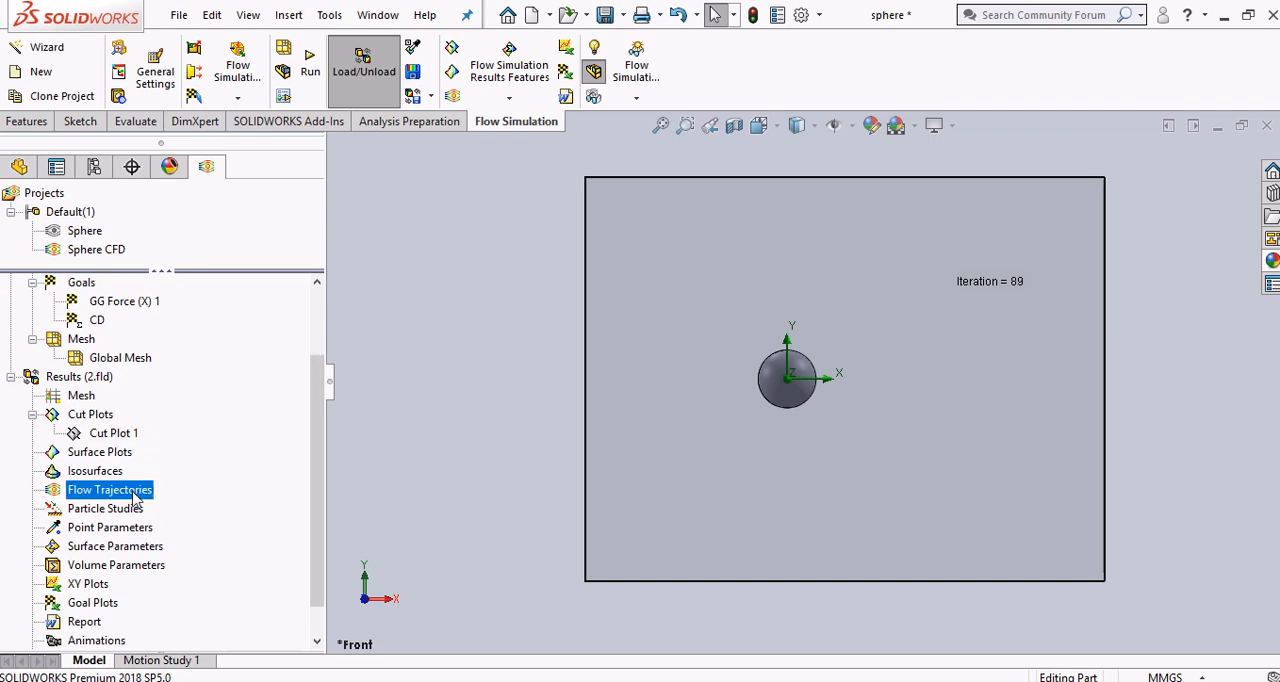
{"action": "right_click", "coordinate": [134, 495]}
{"action": "left_click", "coordinate": [170, 507]}
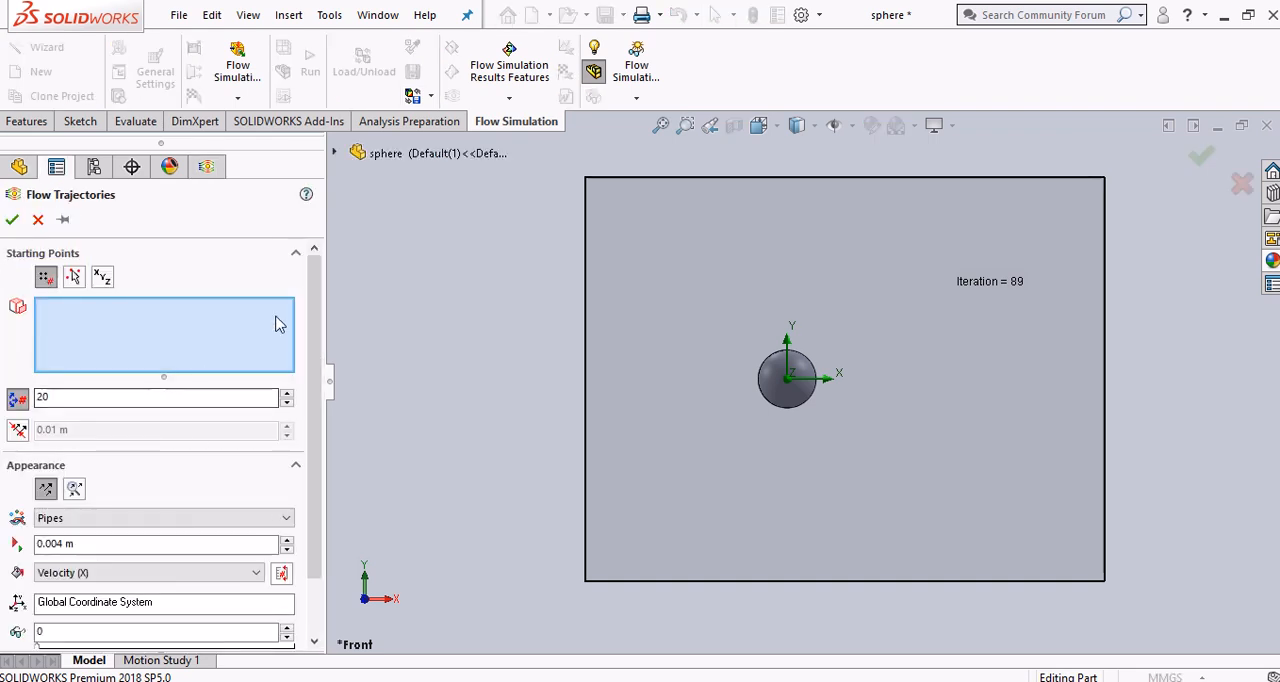
{"action": "left_click", "coordinate": [335, 153]}
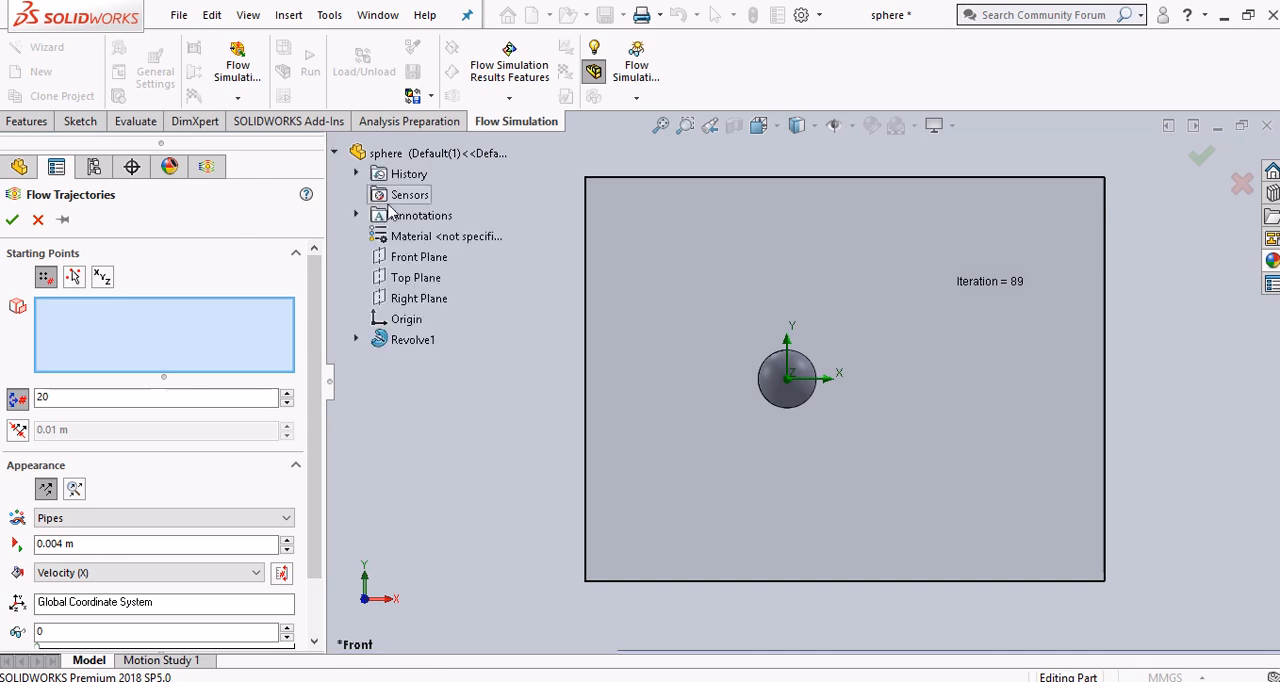
{"action": "left_click", "coordinate": [419, 257]}
{"action": "scroll", "coordinate": [131, 477], "scroll_direction": "down", "scroll_amount": 3}
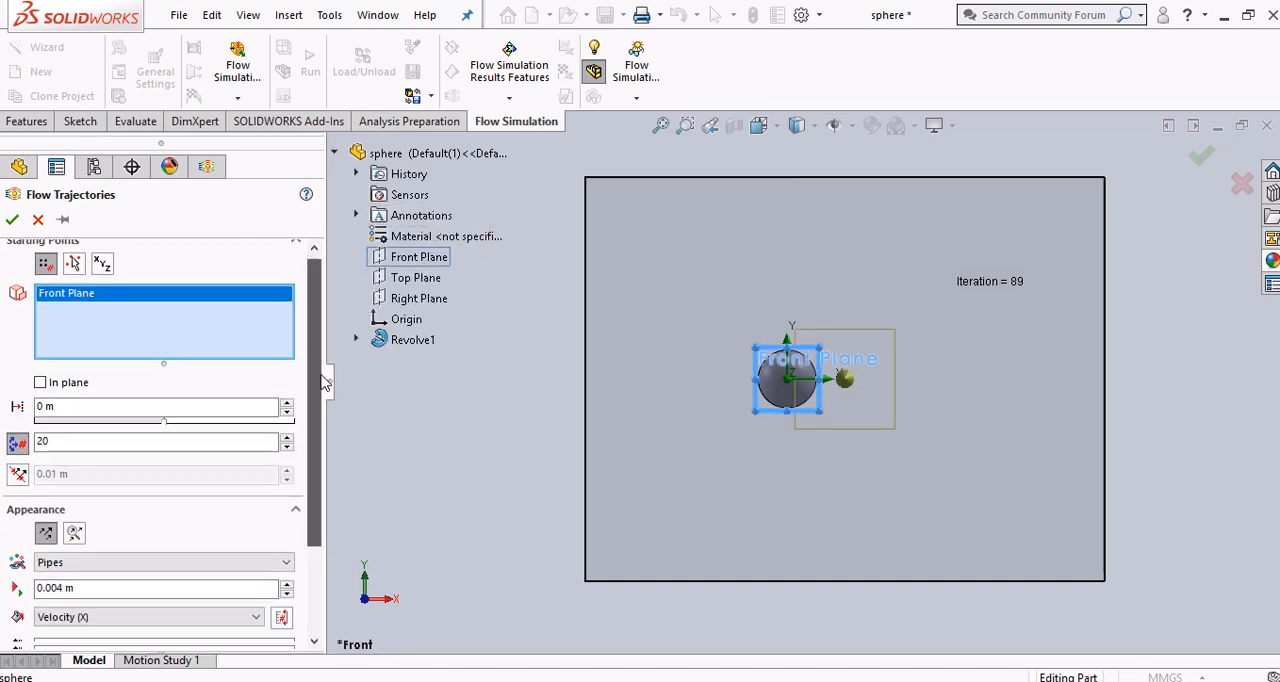
Create the flow trajectories as Spheres with 100 points, and play their animation
{"action": "left_click", "coordinate": [131, 455]}
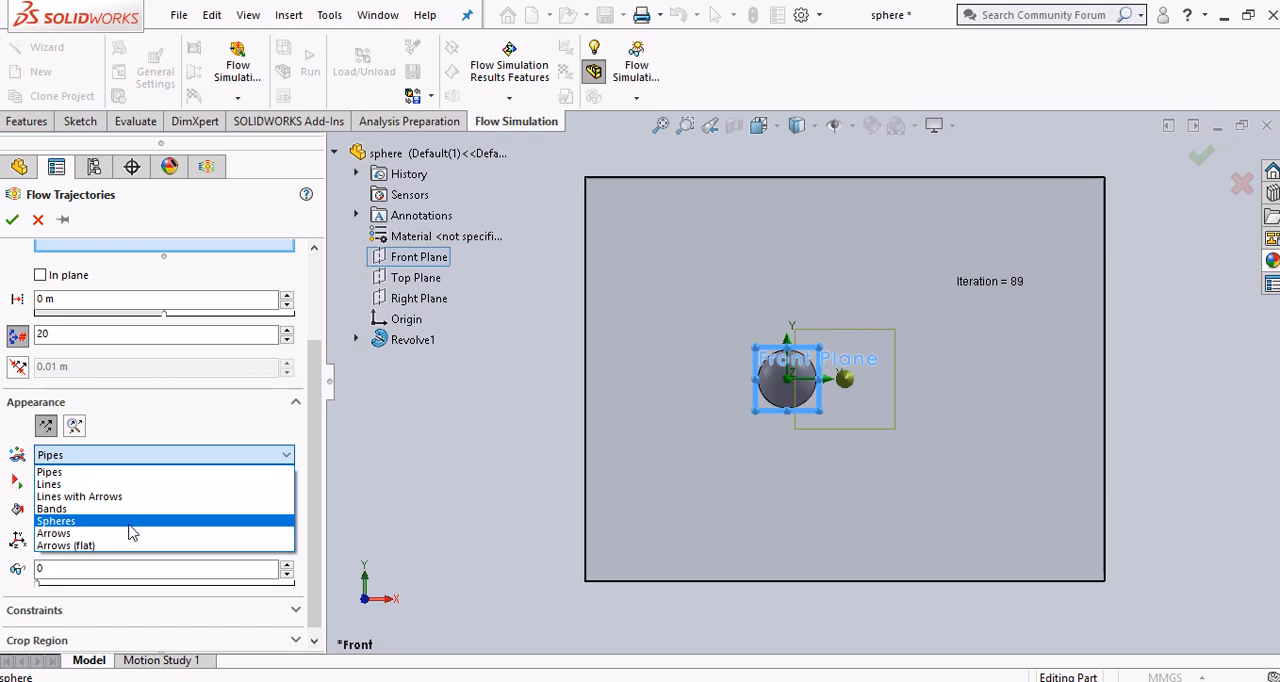
{"action": "left_click", "coordinate": [129, 524]}
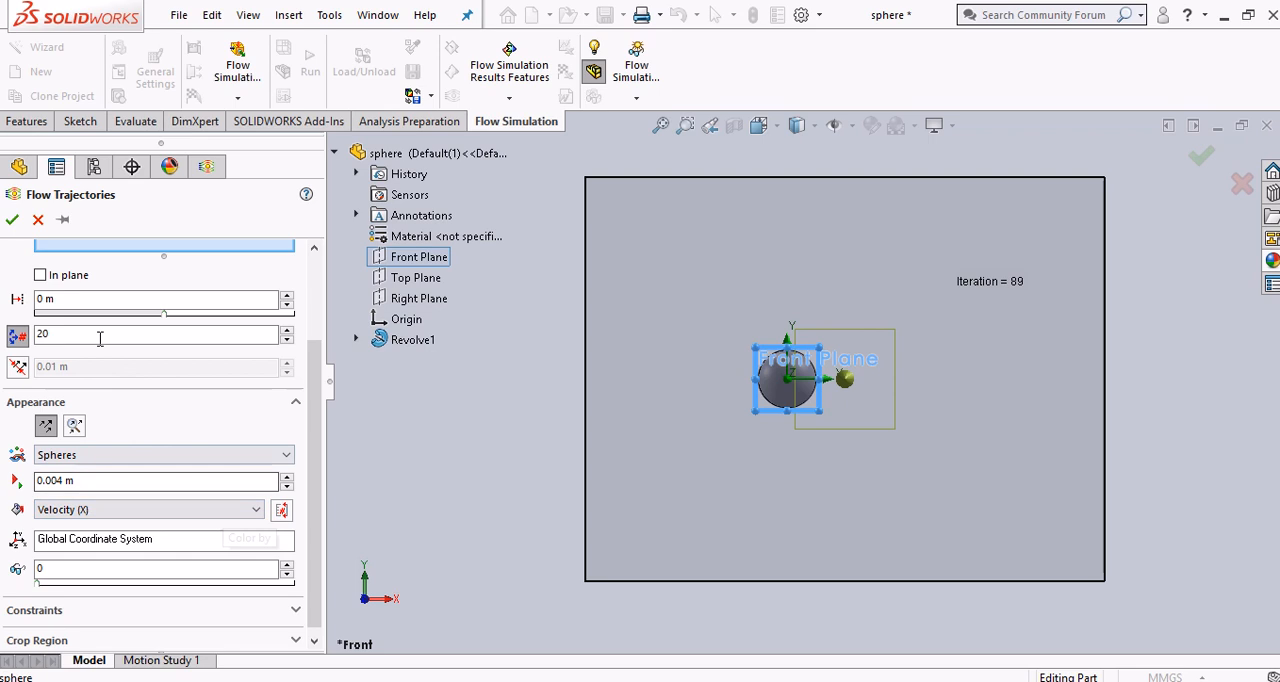
{"action": "left_click", "coordinate": [51, 336]}
{"action": "double_click", "coordinate": [51, 336]}
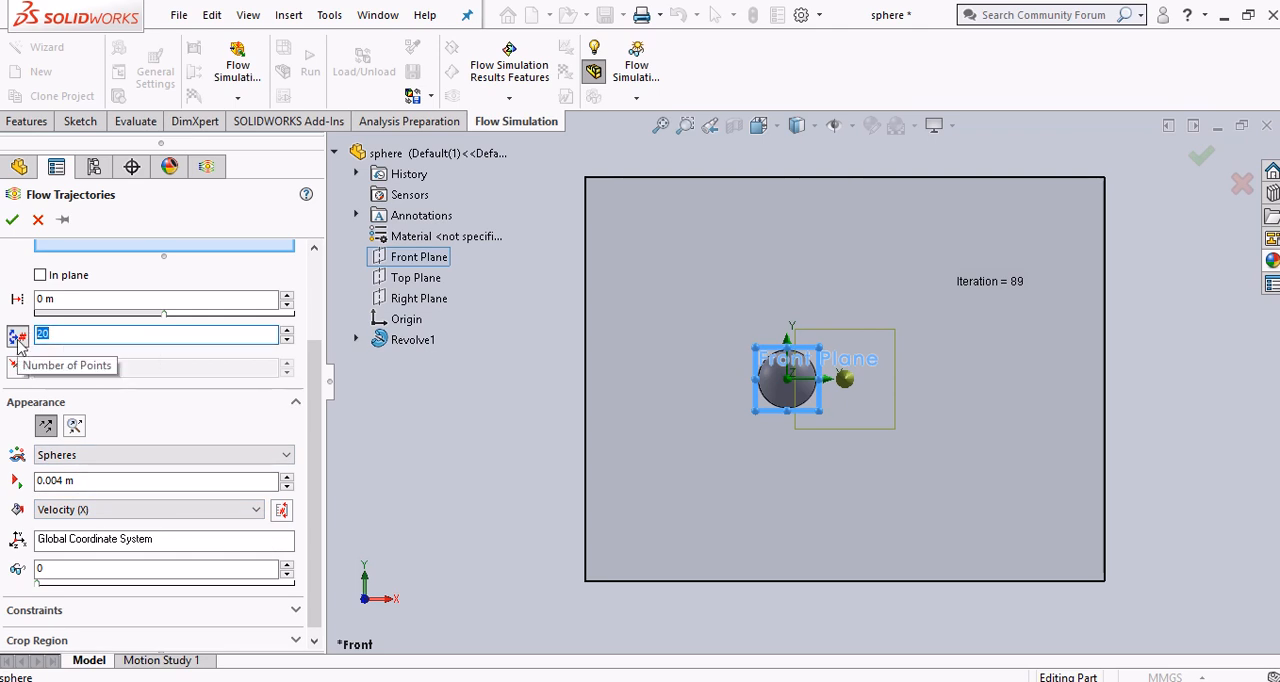
{"action": "type", "text": "100"}
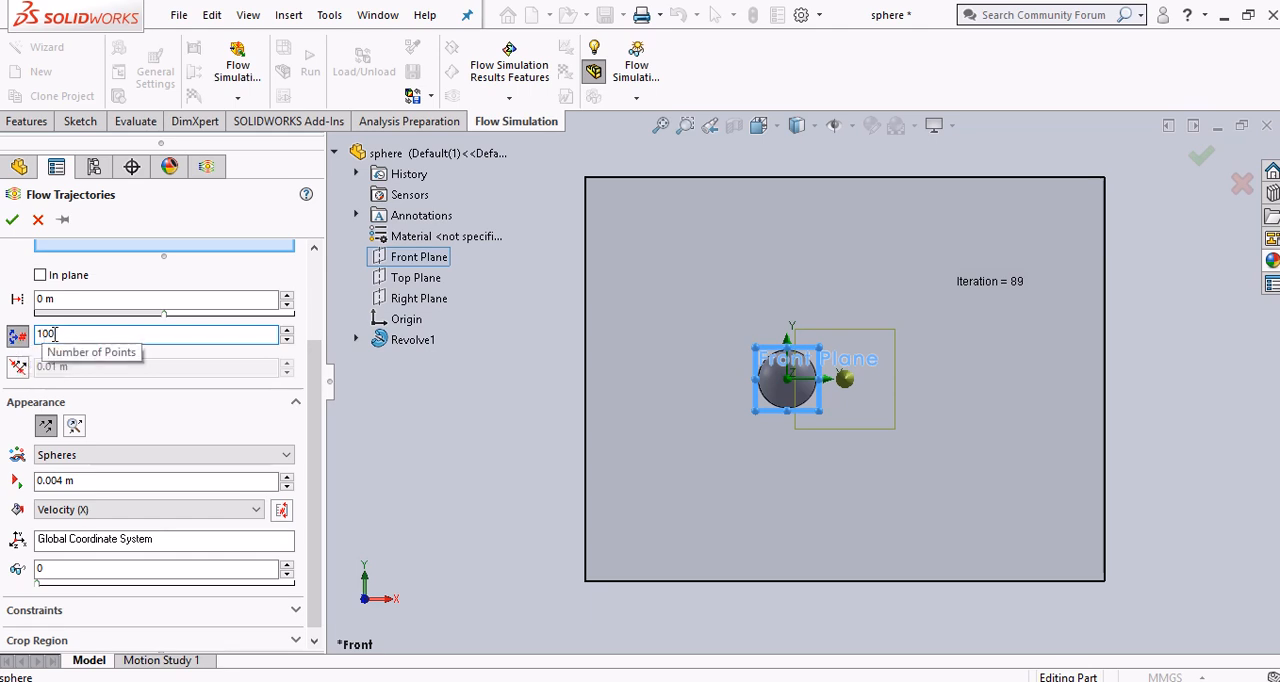
{"action": "scroll", "coordinate": [318, 430], "scroll_direction": "down", "scroll_amount": 1}
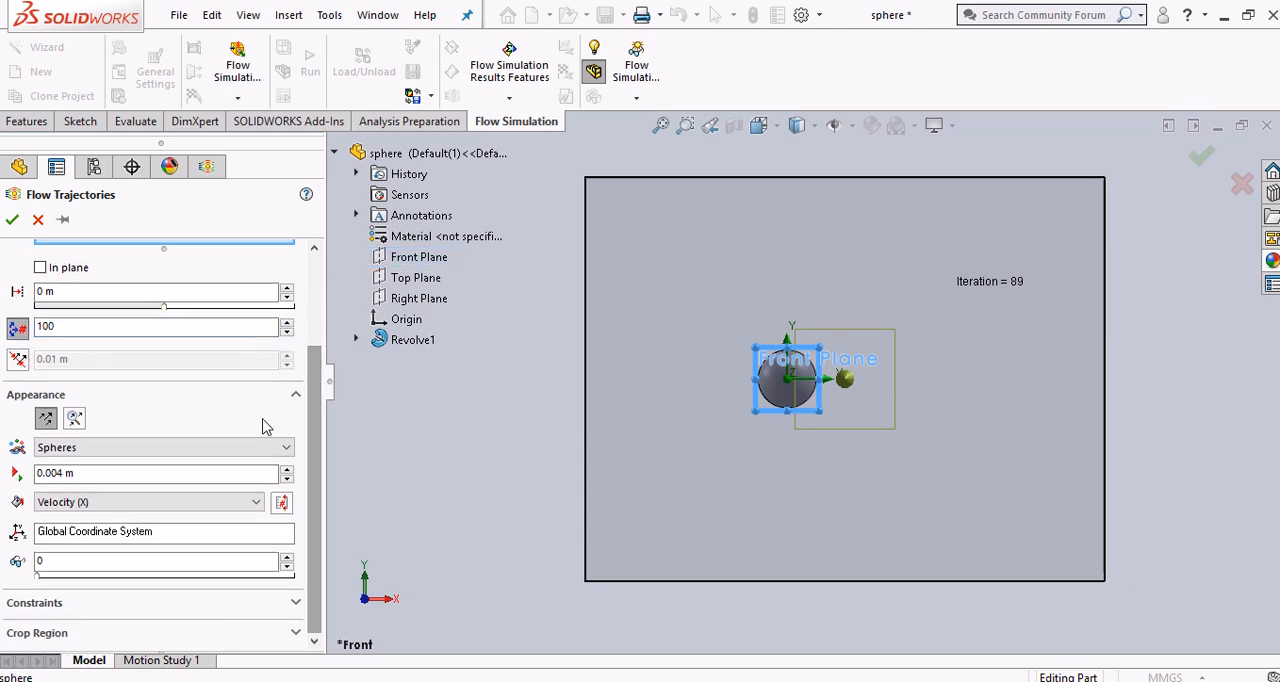
{"action": "left_click", "coordinate": [14, 221]}
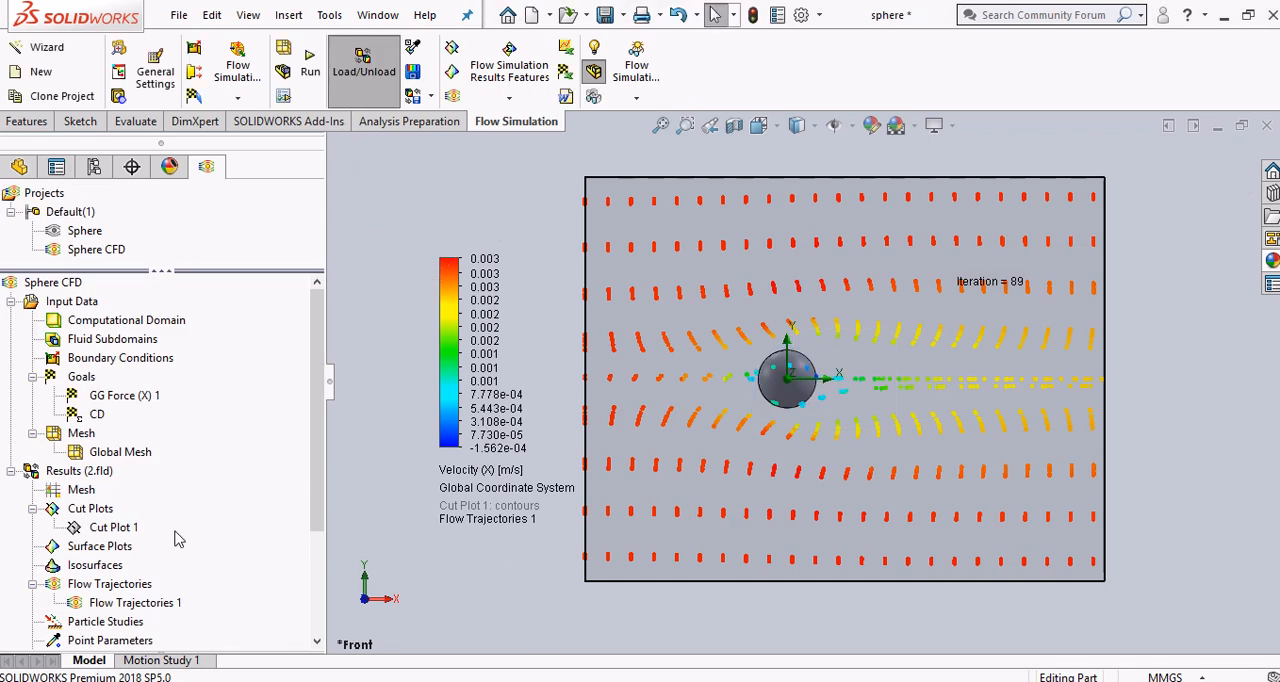
{"action": "right_click", "coordinate": [148, 600]}
{"action": "left_click", "coordinate": [200, 444]}
Change the flow trajectories' appearance to Lines with Arrows and play their animation
{"action": "right_click", "coordinate": [110, 602]}
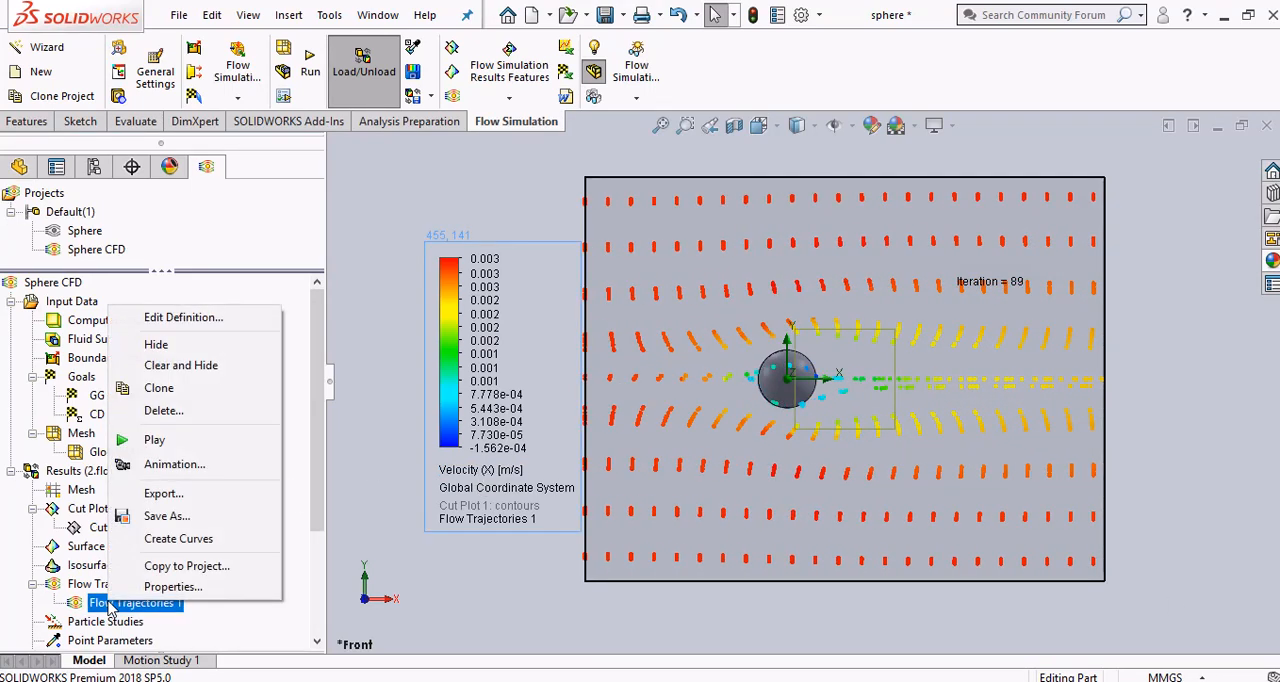
{"action": "left_click", "coordinate": [205, 320]}
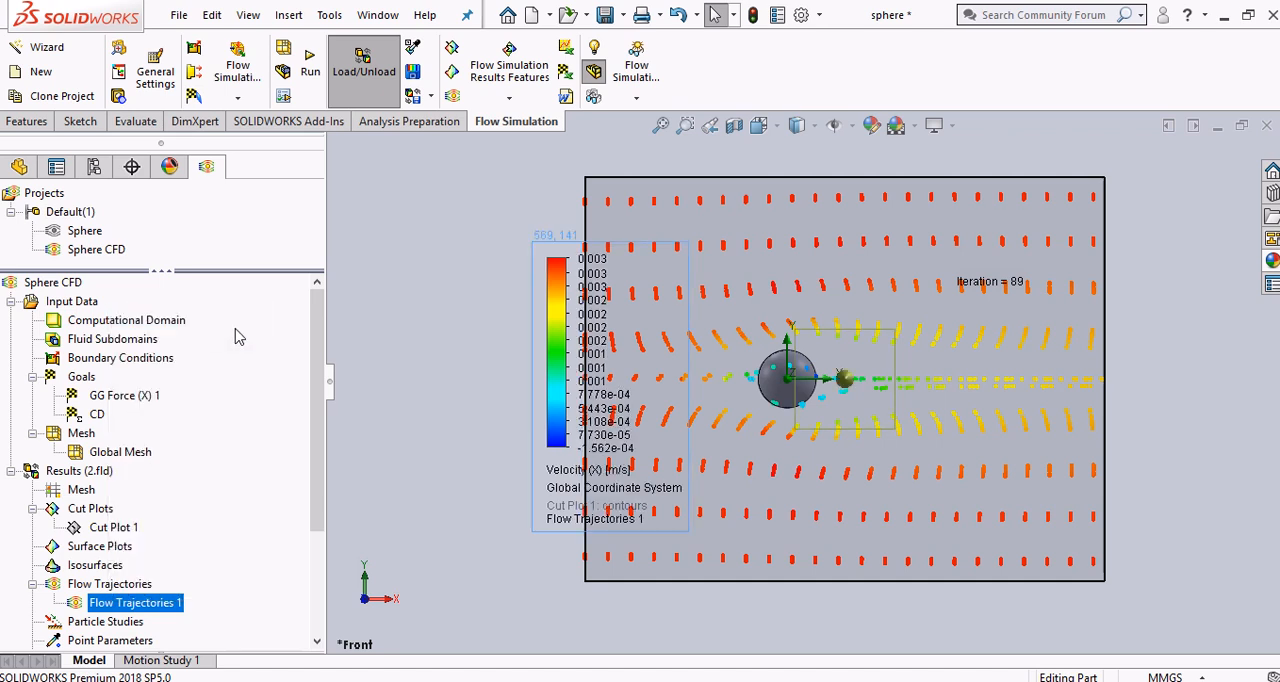
{"action": "scroll", "coordinate": [222, 515], "scroll_direction": "down", "scroll_amount": 3}
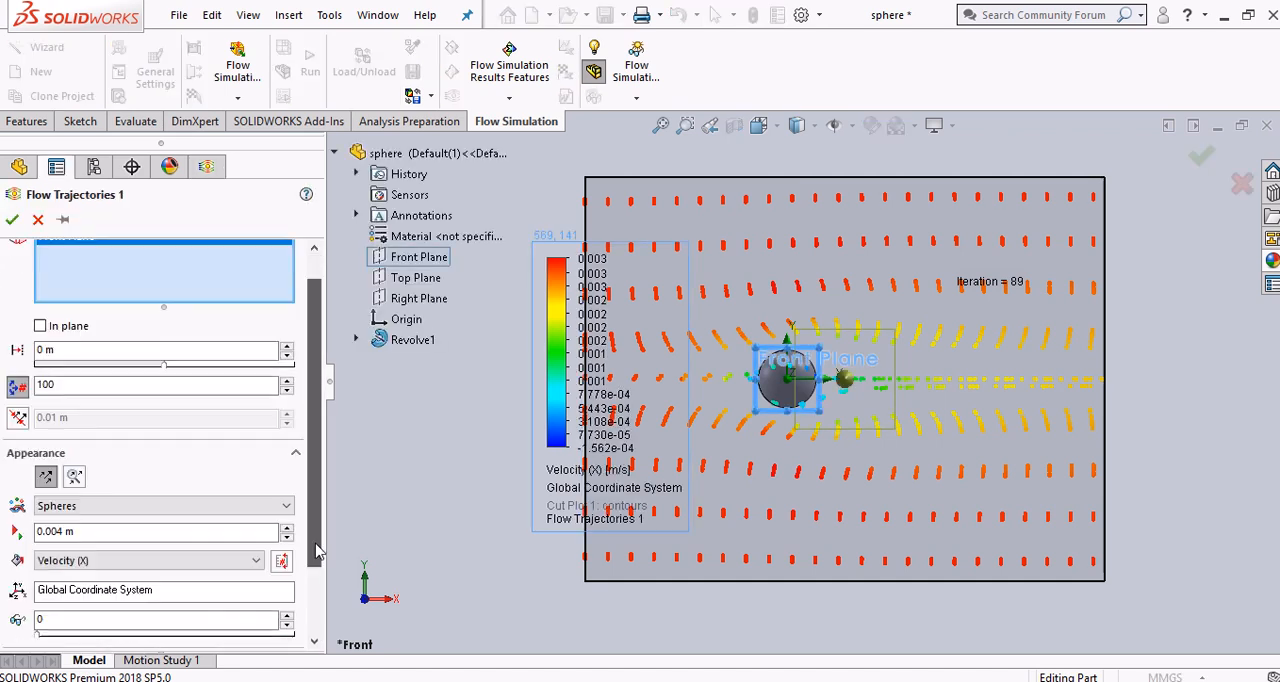
{"action": "left_click", "coordinate": [150, 465]}
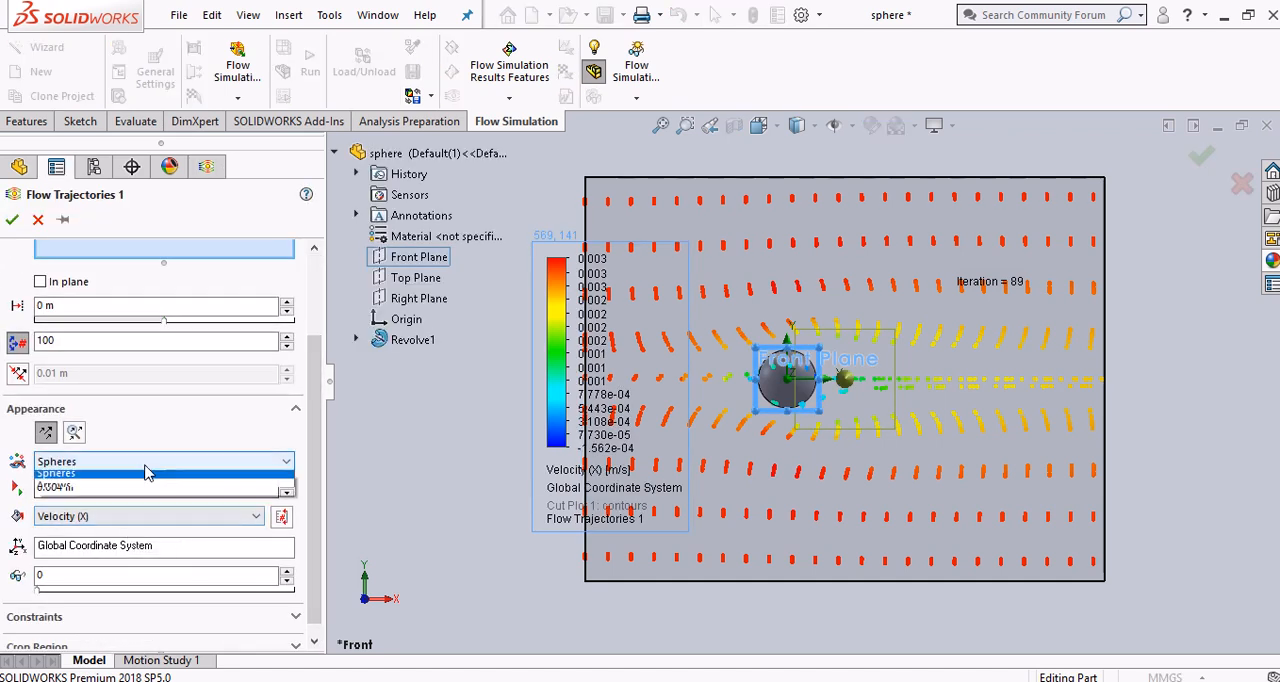
{"action": "left_click", "coordinate": [79, 503]}
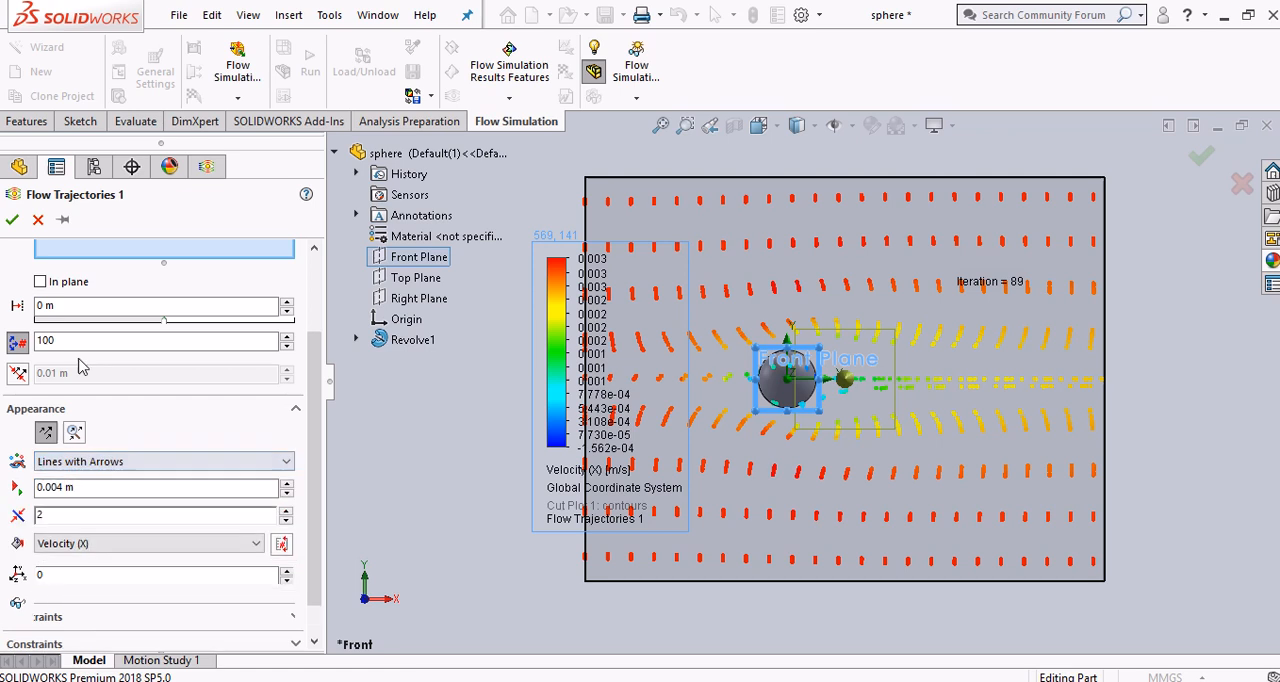
{"action": "left_click", "coordinate": [12, 219]}
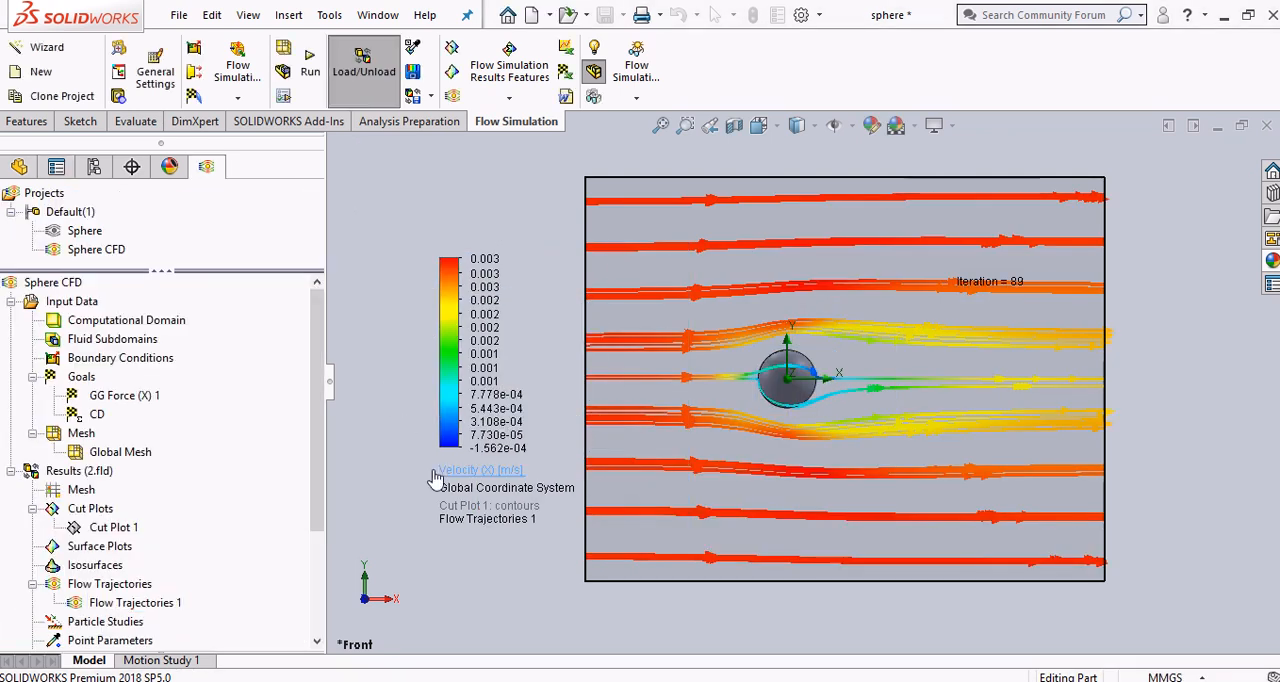
{"action": "right_click", "coordinate": [130, 602]}
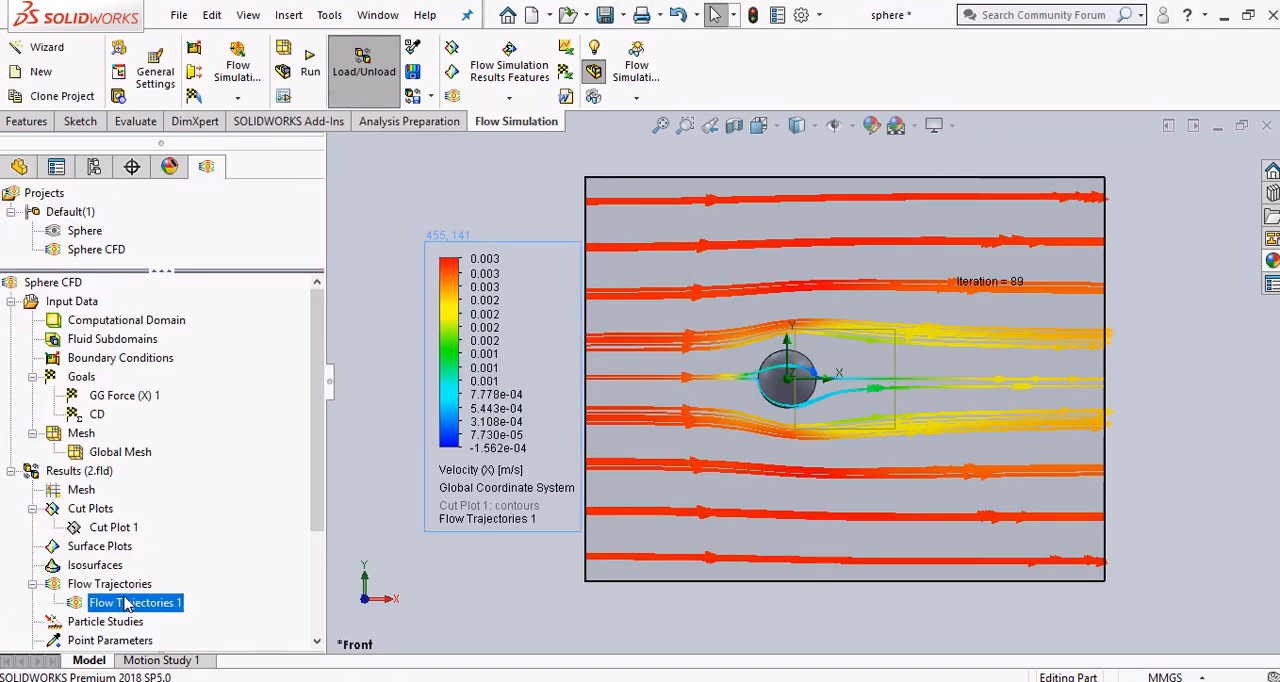
{"action": "left_click", "coordinate": [171, 434]}
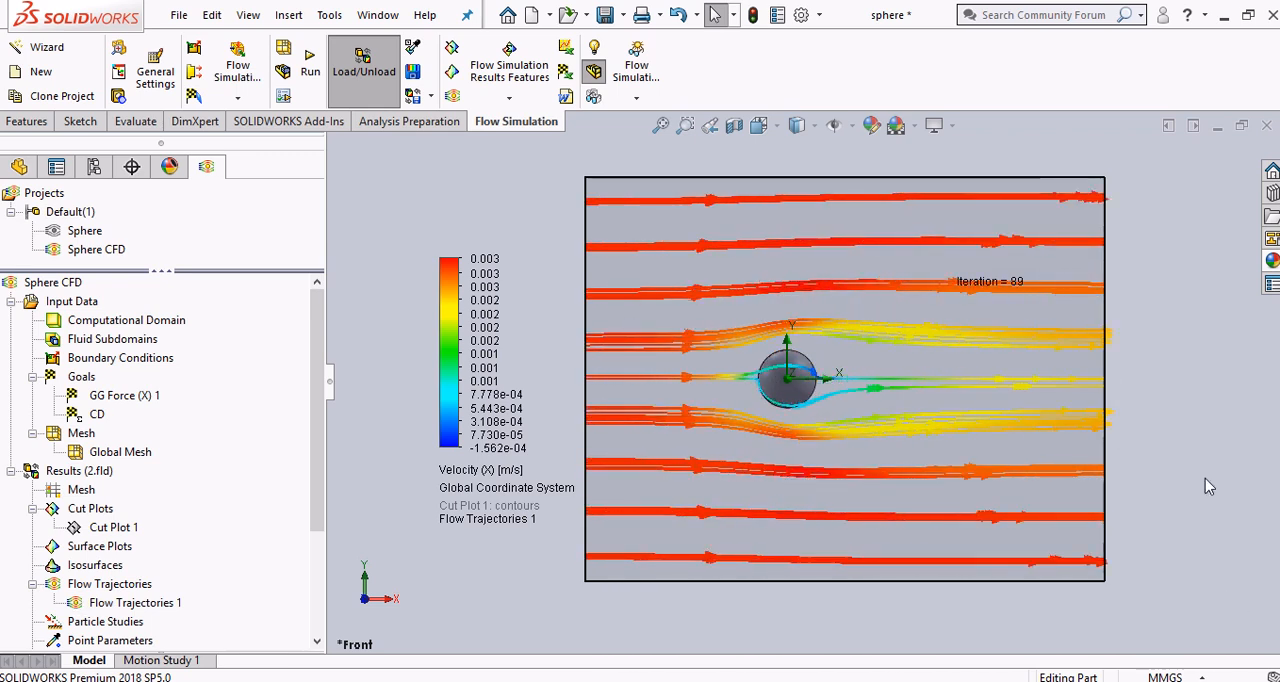
Show Cut Plot 1 together with the flow trajectories
{"action": "right_click", "coordinate": [130, 528]}
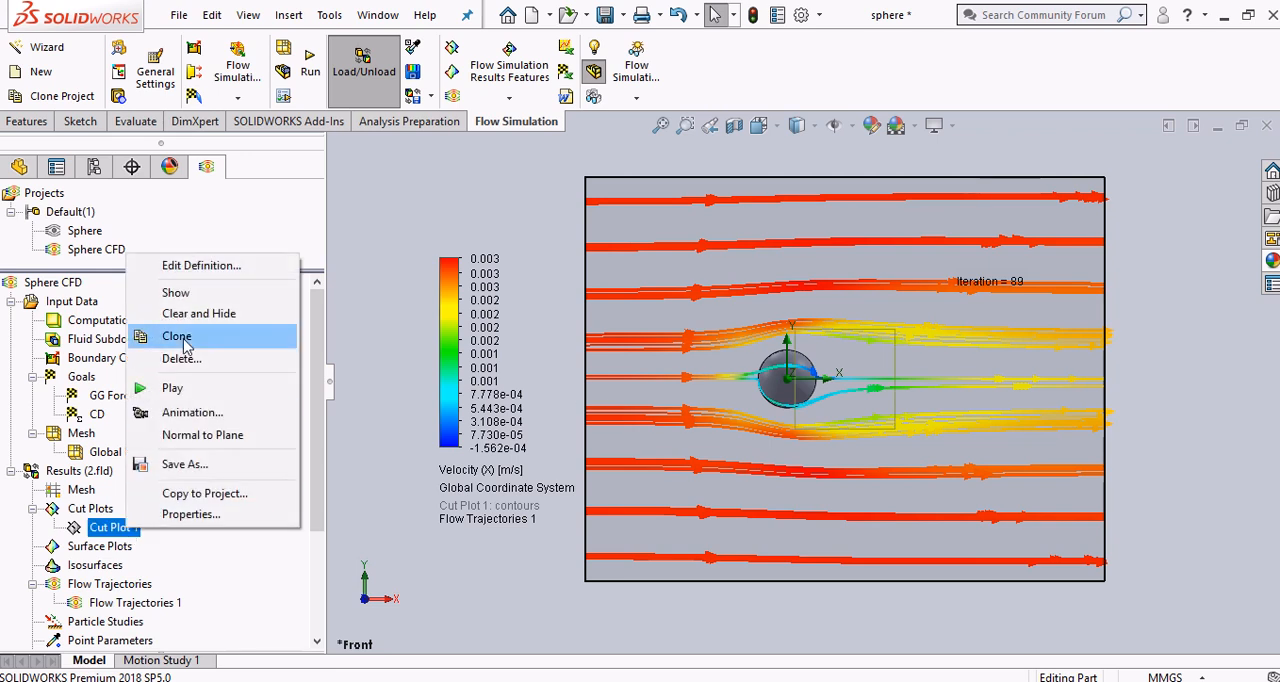
{"action": "left_click", "coordinate": [176, 292]}
{"action": "left_click", "coordinate": [465, 198]}
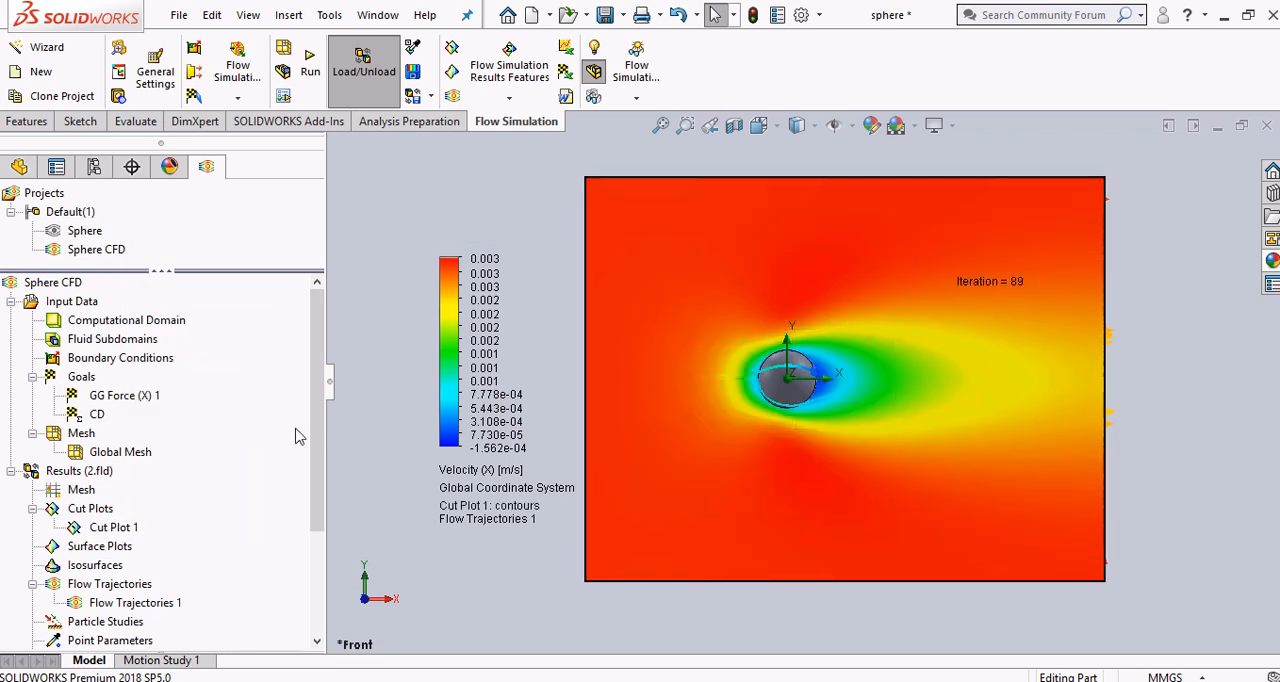
{"action": "scroll", "coordinate": [308, 531], "scroll_direction": "down", "scroll_amount": 3}
{"action": "scroll", "coordinate": [308, 531], "scroll_direction": "down", "scroll_amount": 1}
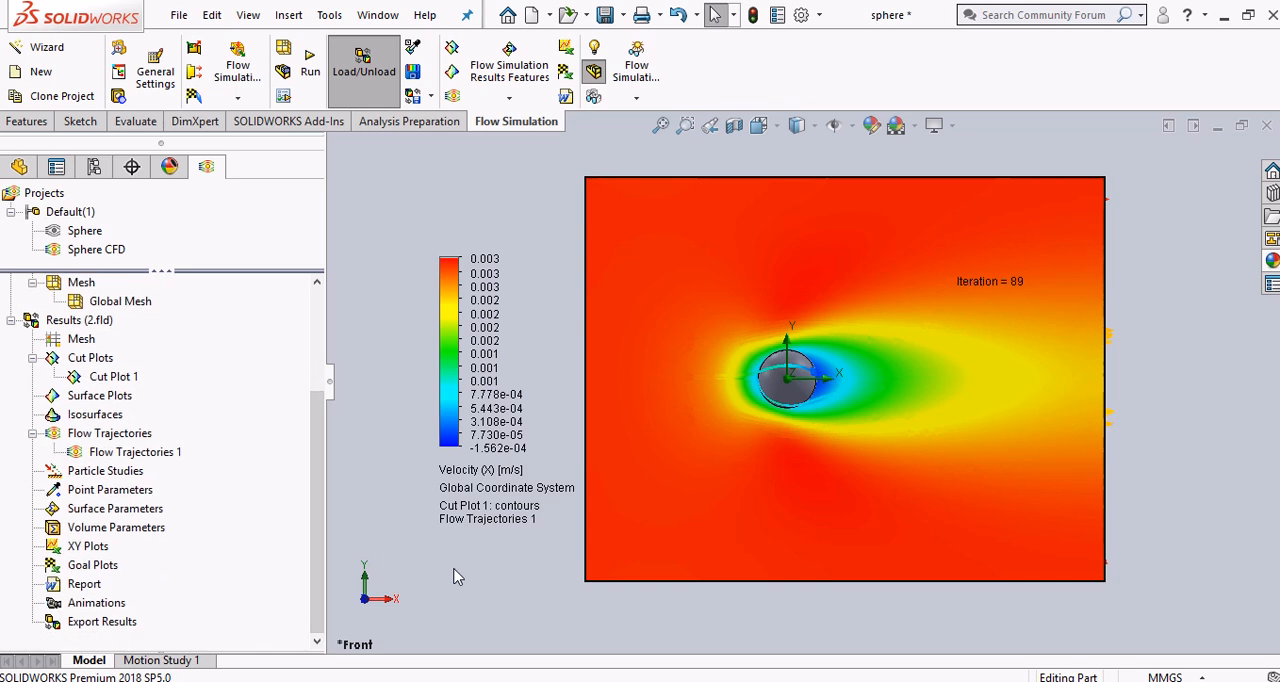
Display the plots by Pressure and by Density (Fluid), and return the plotted parameter to Velocity (X)
{"action": "left_click", "coordinate": [495, 474]}
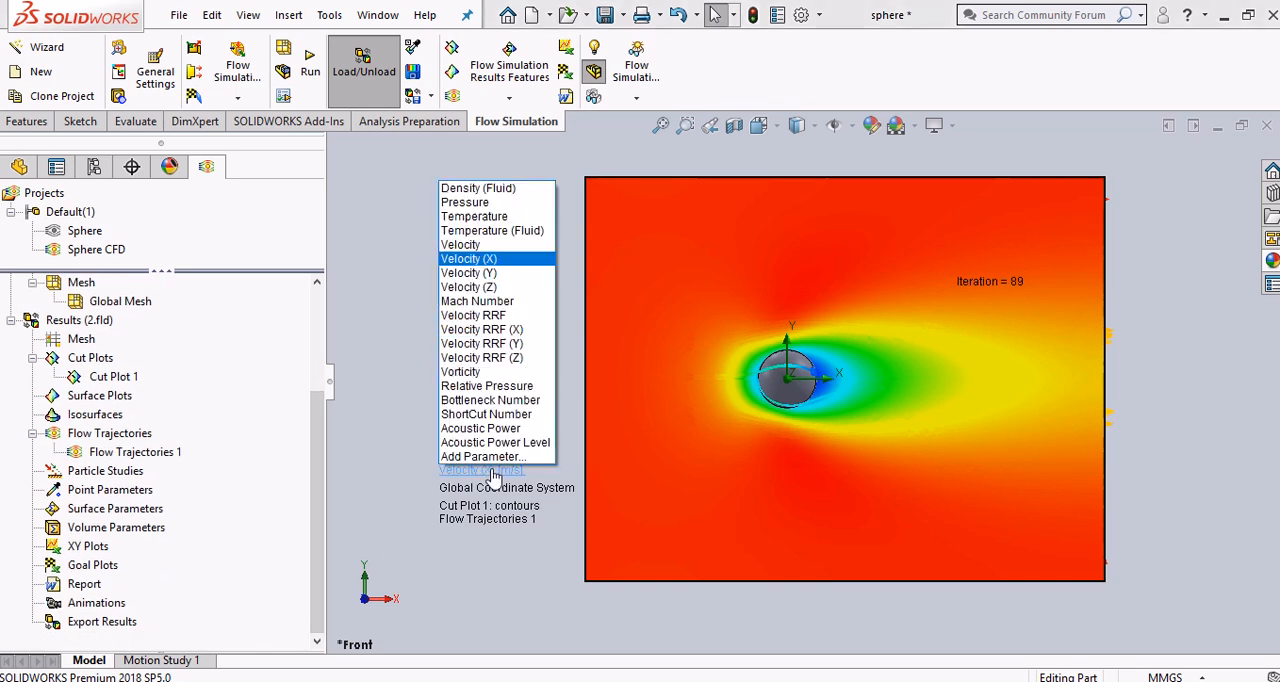
{"action": "left_click", "coordinate": [504, 202]}
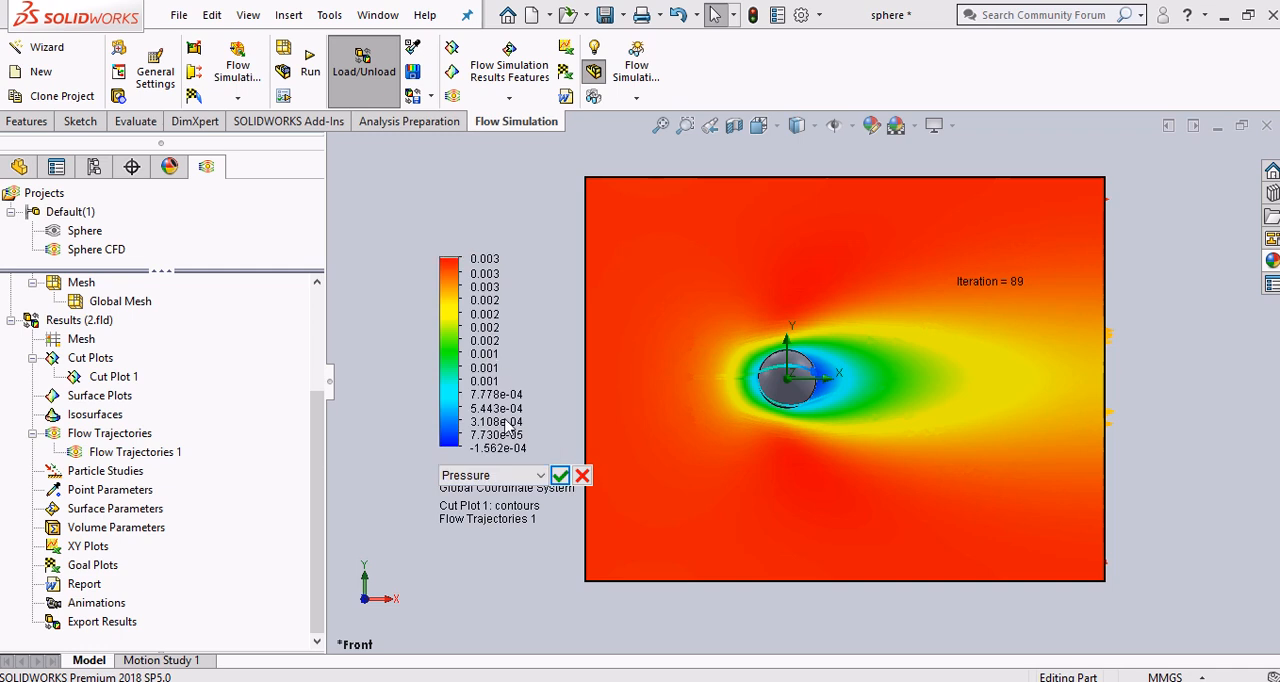
{"action": "left_click", "coordinate": [560, 476]}
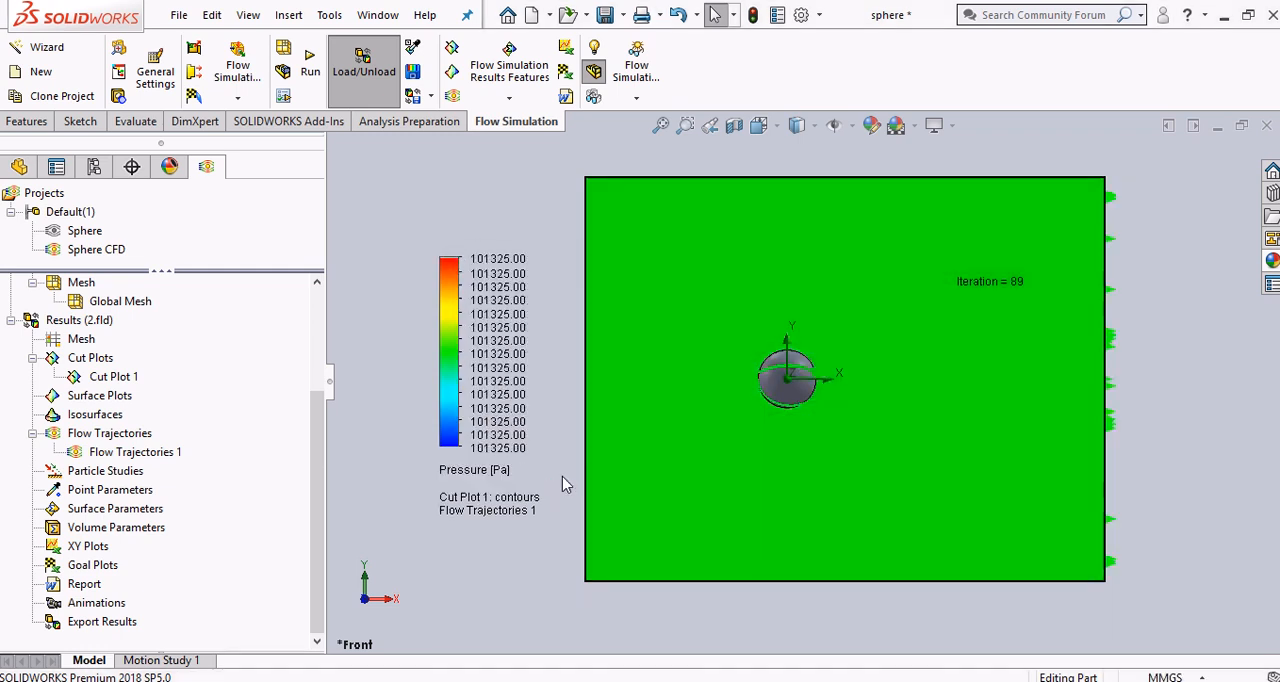
{"action": "left_click", "coordinate": [498, 473]}
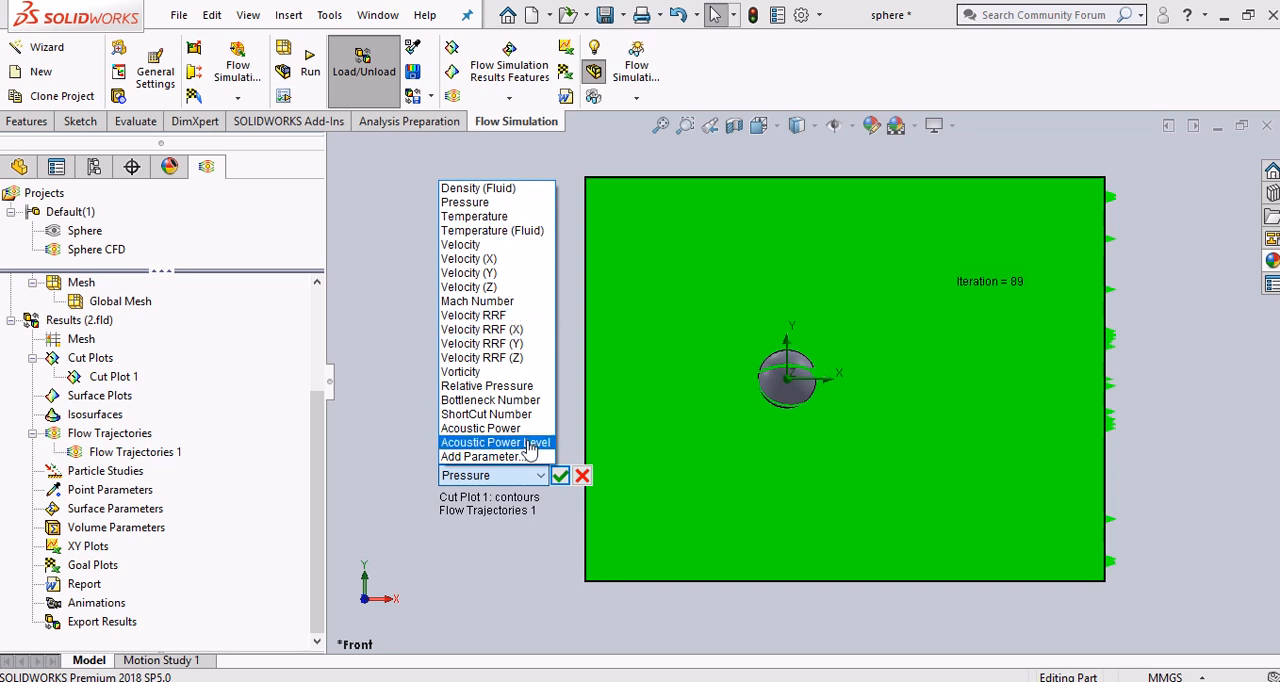
{"action": "left_click", "coordinate": [499, 189]}
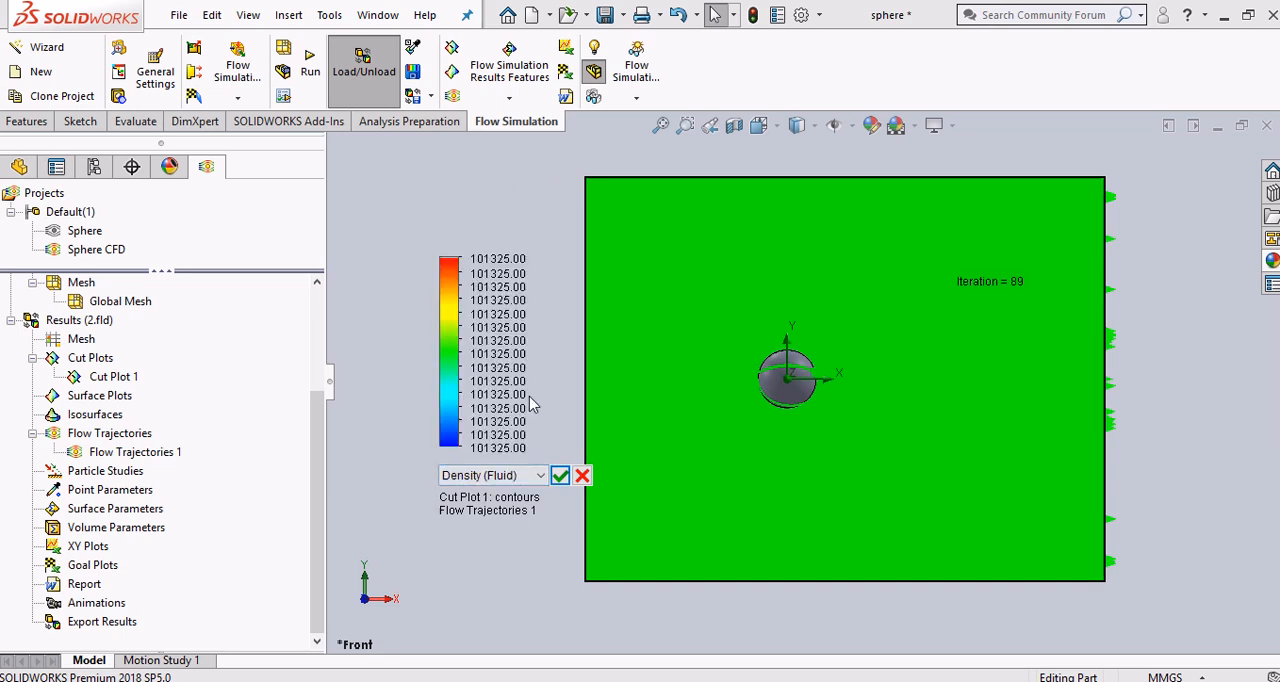
{"action": "left_click", "coordinate": [560, 472]}
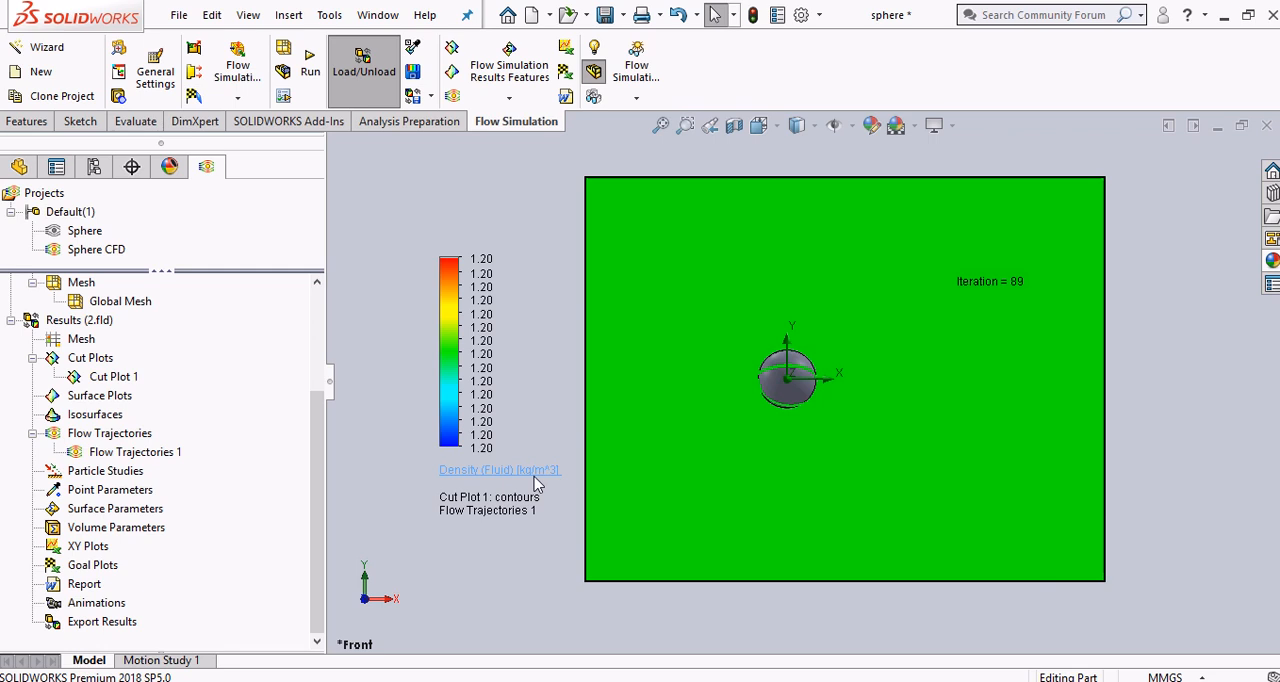
{"action": "left_click", "coordinate": [500, 470]}
{"action": "left_click", "coordinate": [468, 273]}
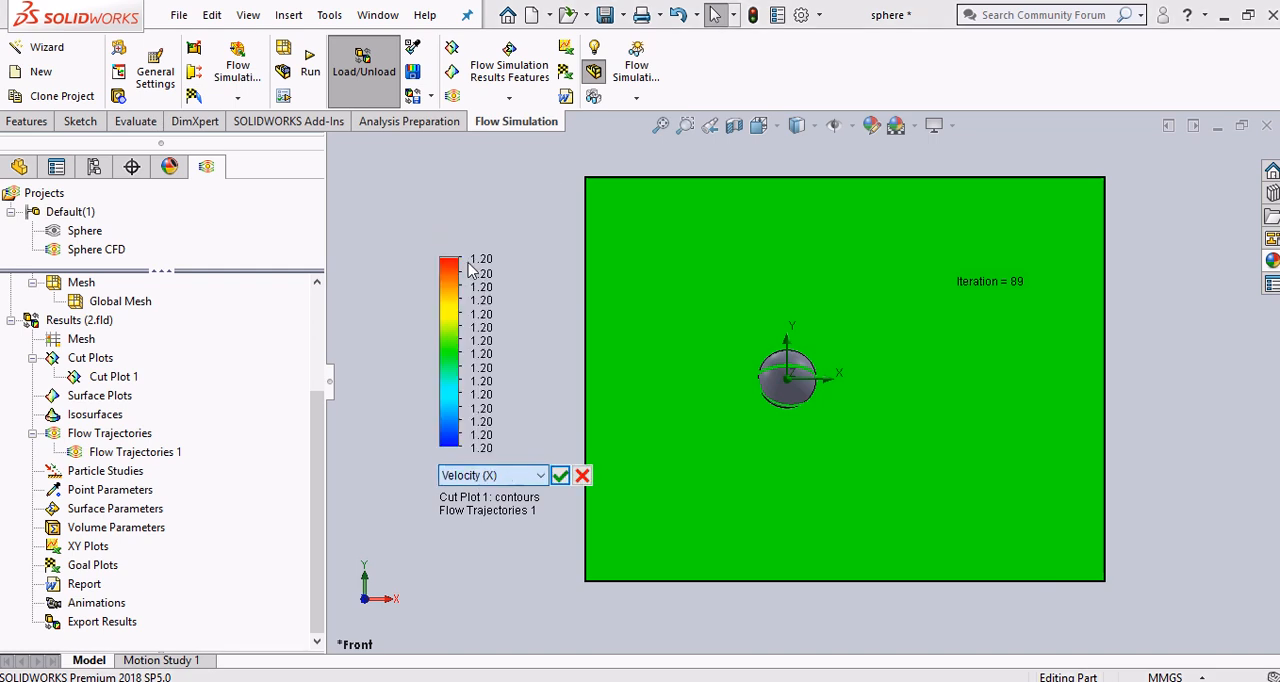
{"action": "left_click", "coordinate": [560, 475]}
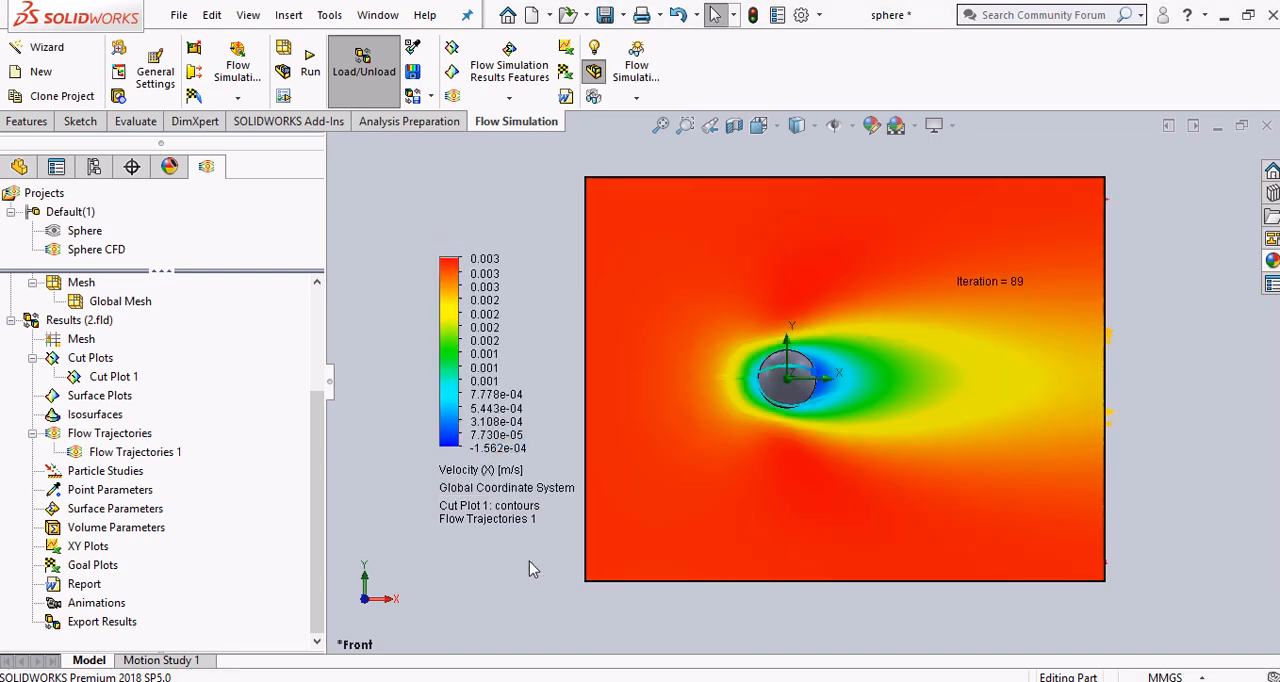
Start a goal plot with all goals selected, GG Force (X) 1 and CD, and move the colour legend away from the cut plot
{"action": "right_click", "coordinate": [110, 570]}
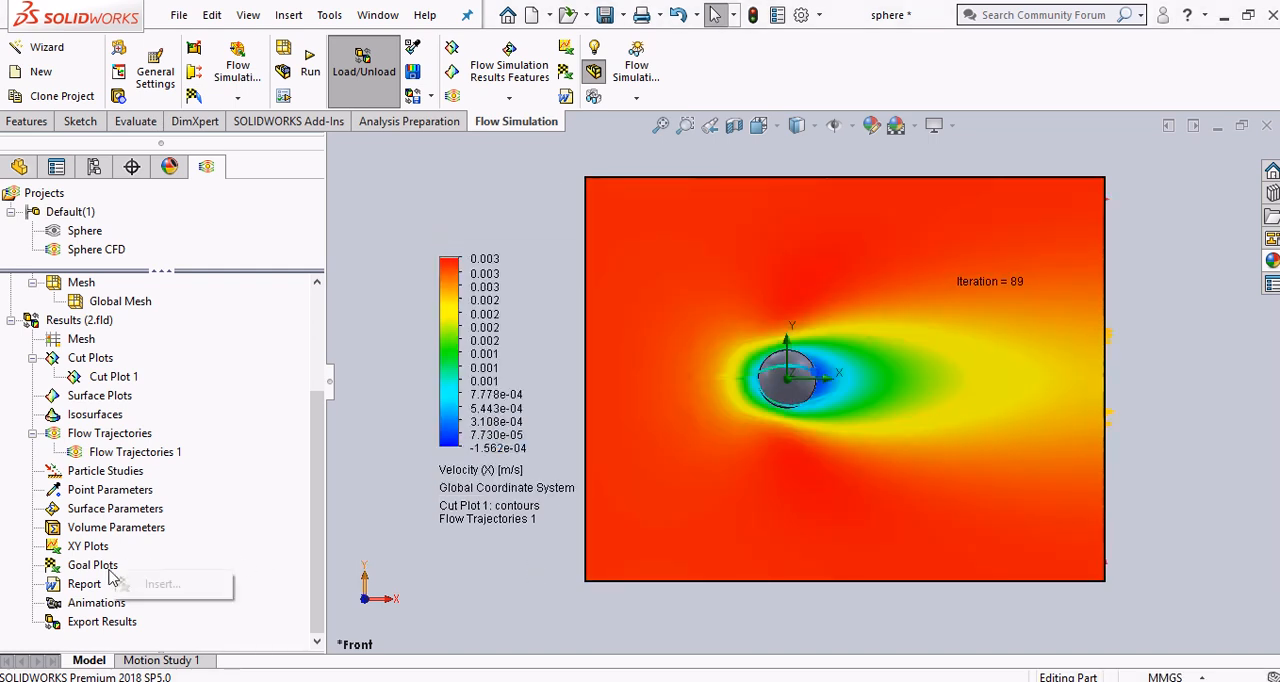
{"action": "left_click", "coordinate": [145, 583]}
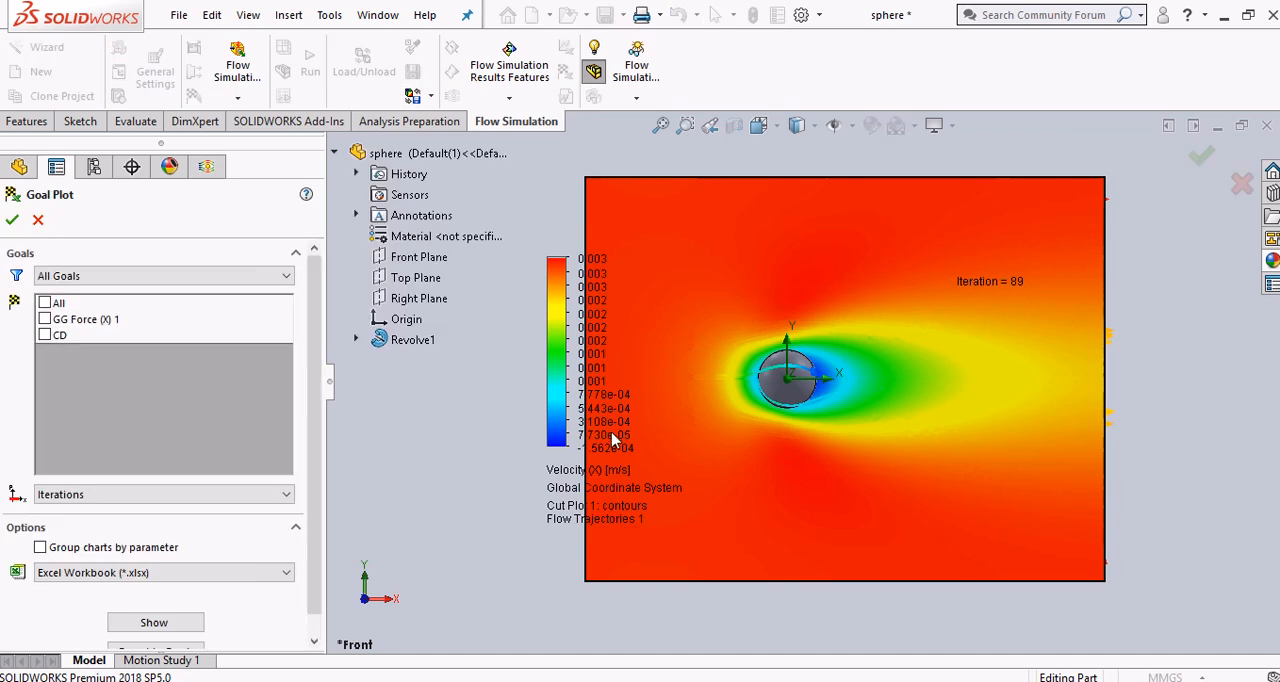
{"action": "left_click_drag", "start_coordinate": [558, 412], "coordinate": [482, 428]}
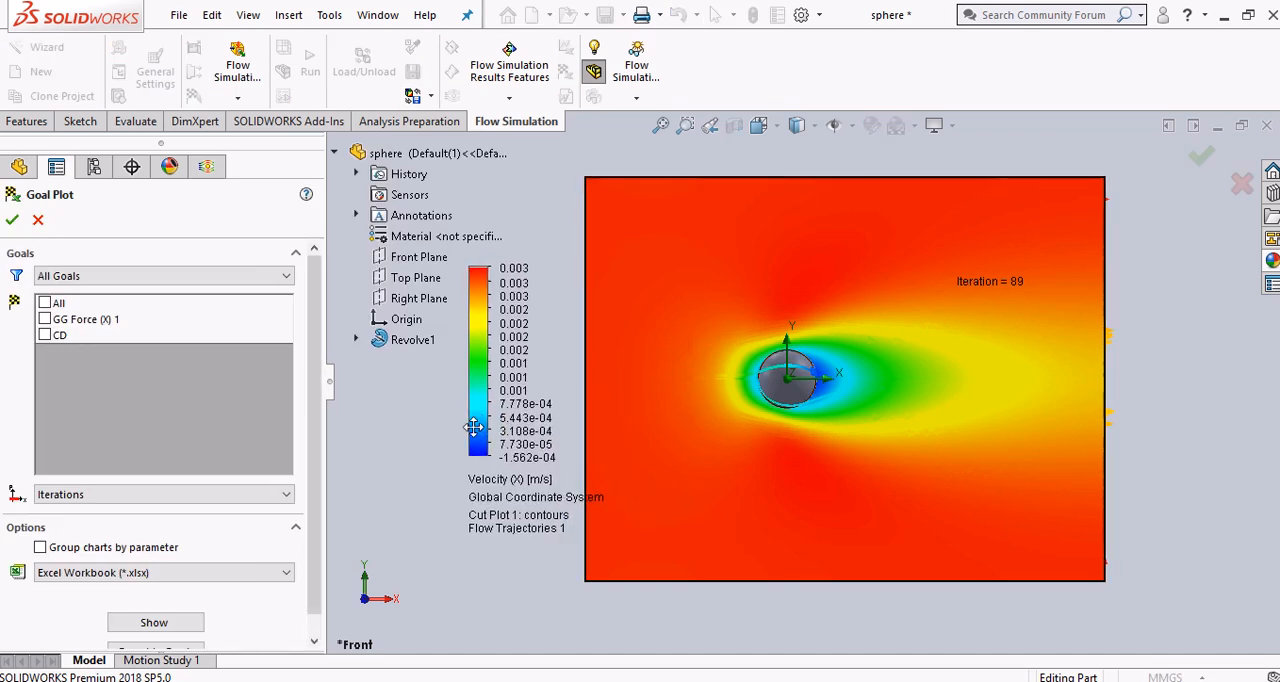
{"action": "left_click", "coordinate": [44, 319]}
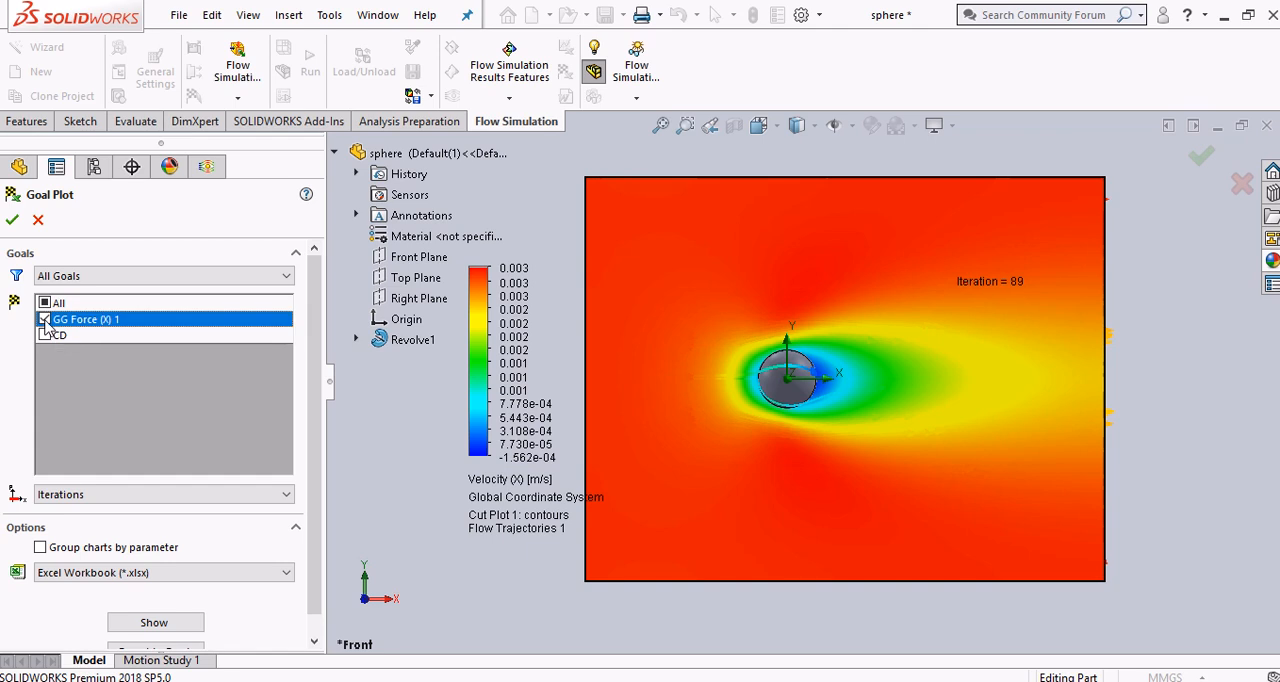
{"action": "left_click", "coordinate": [44, 335]}
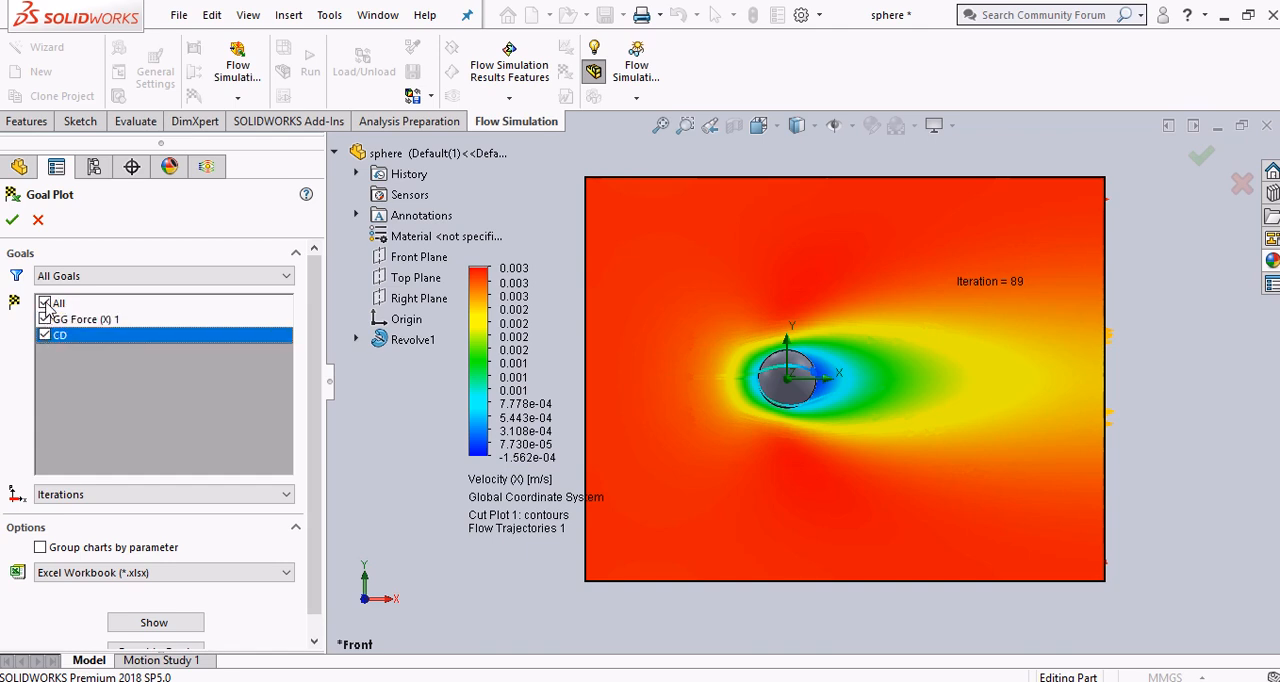
{"action": "left_click", "coordinate": [44, 303]}
{"action": "left_click", "coordinate": [44, 304]}
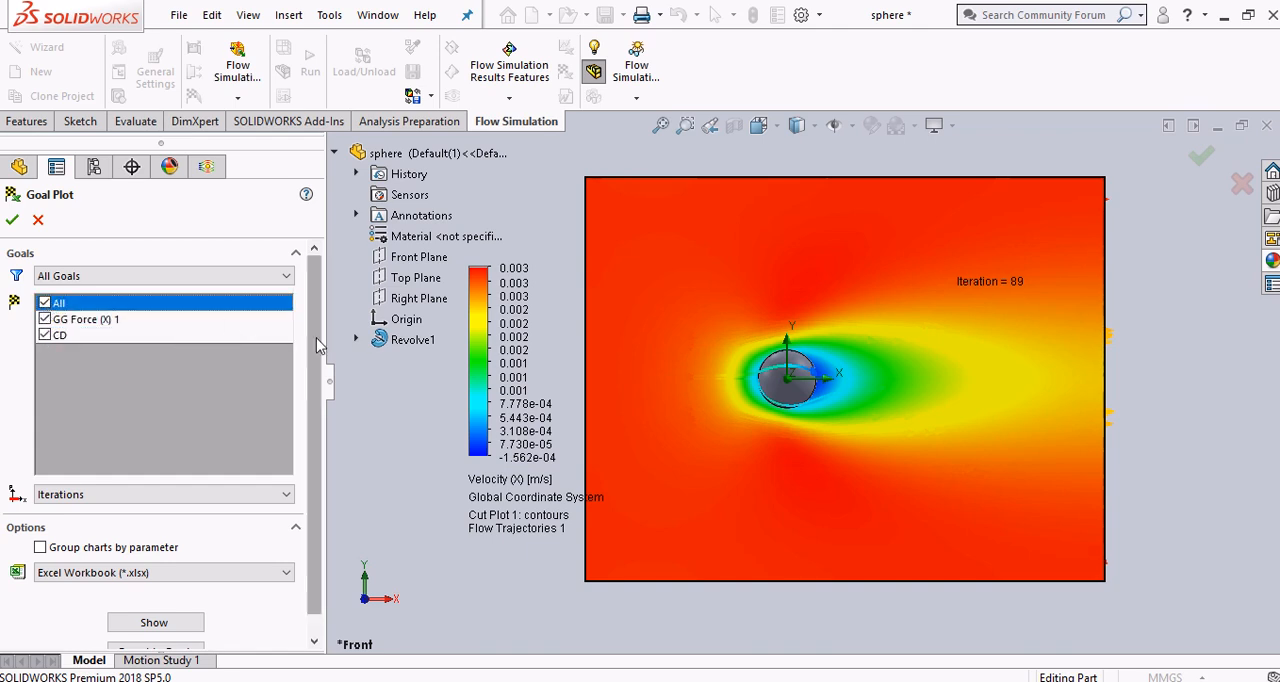
Show the goal plot's summary table for the selected goals and slightly enlarge its pane
{"action": "scroll", "coordinate": [320, 352], "scroll_direction": "down", "scroll_amount": 1}
{"action": "left_click", "coordinate": [195, 608]}
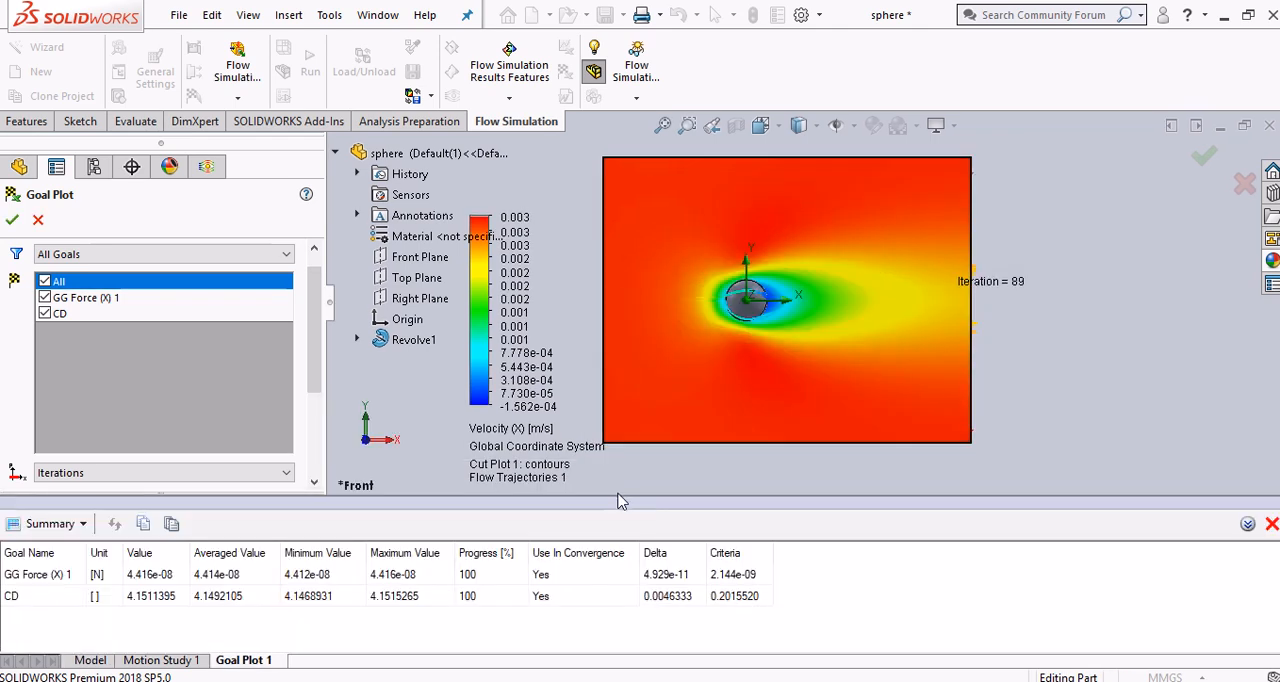
{"action": "left_click_drag", "start_coordinate": [617, 497], "coordinate": [619, 480]}
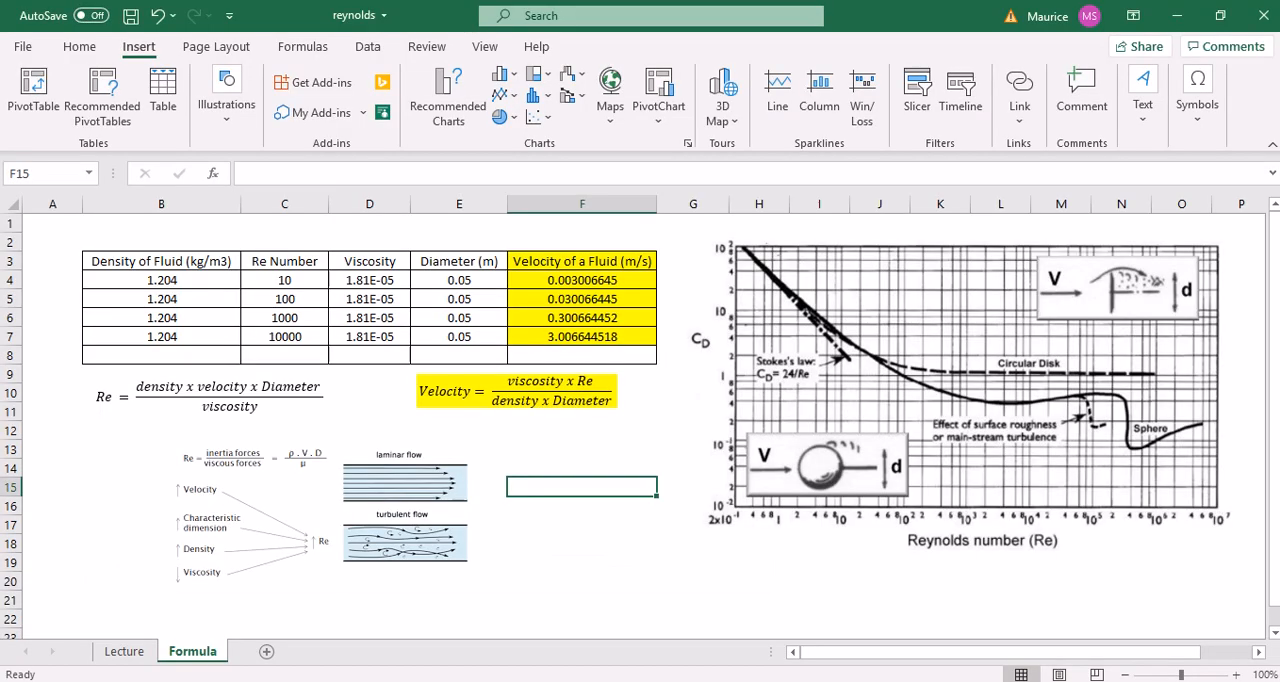
Switch to Excel and draw straight lines on the drag chart from Reynolds number 10 up to the sphere curve and across to the CD axis
{"action": "left_click", "coordinate": [644, 543]}
{"action": "left_click", "coordinate": [632, 474]}
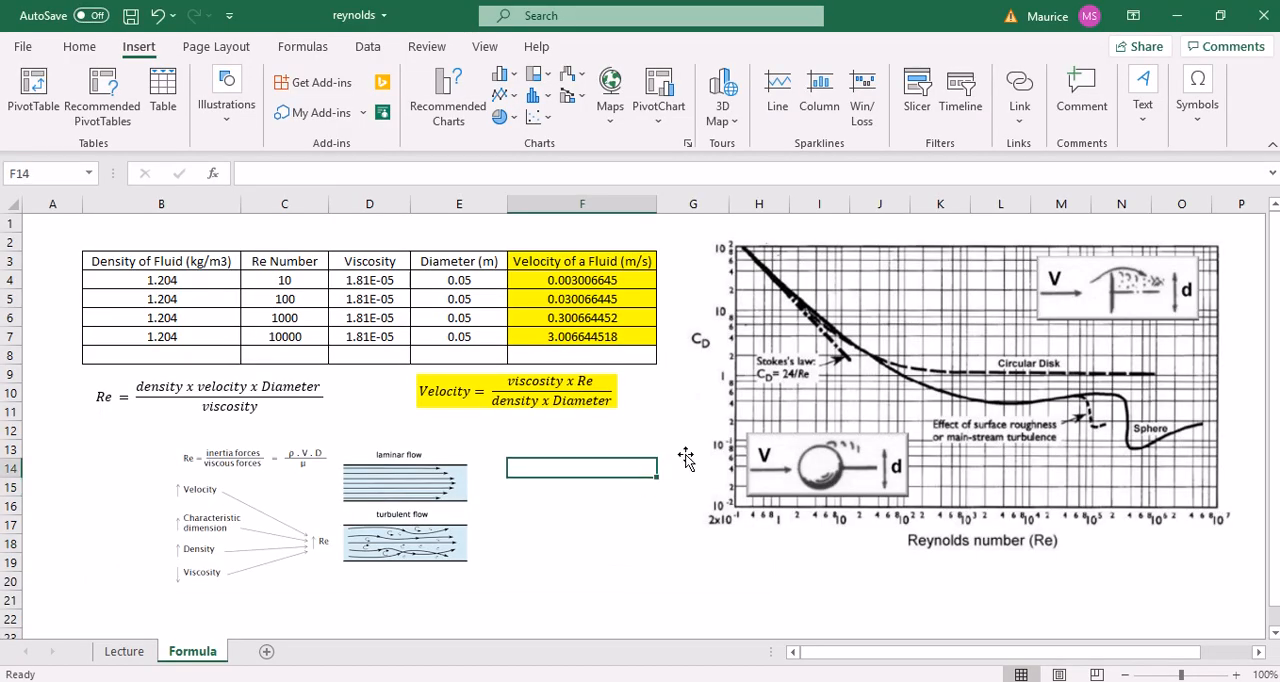
{"action": "left_click", "coordinate": [865, 554]}
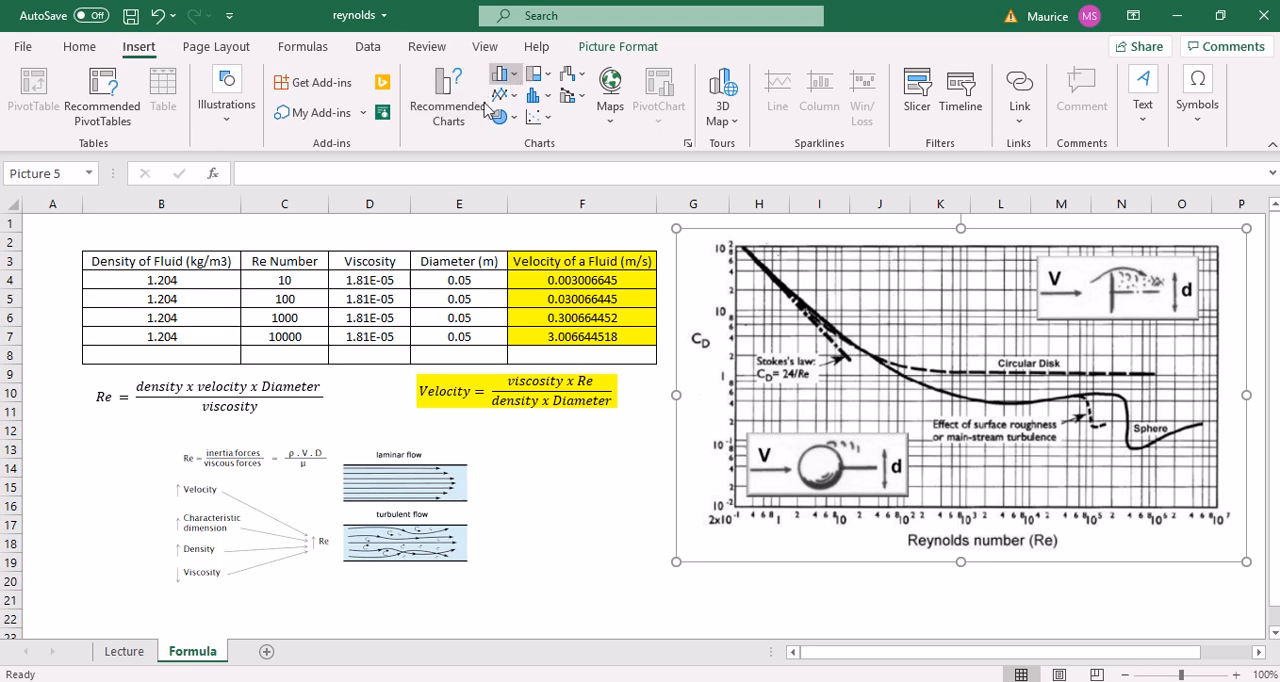
{"action": "left_click", "coordinate": [424, 242]}
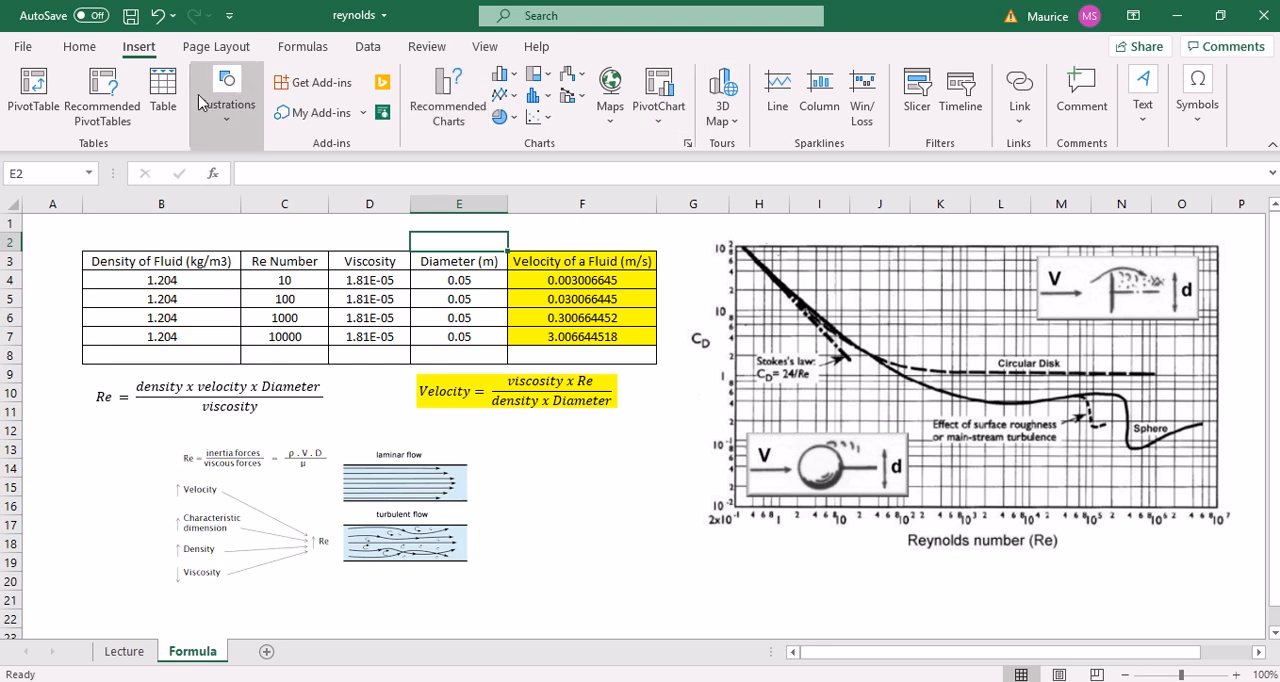
{"action": "left_click", "coordinate": [226, 136]}
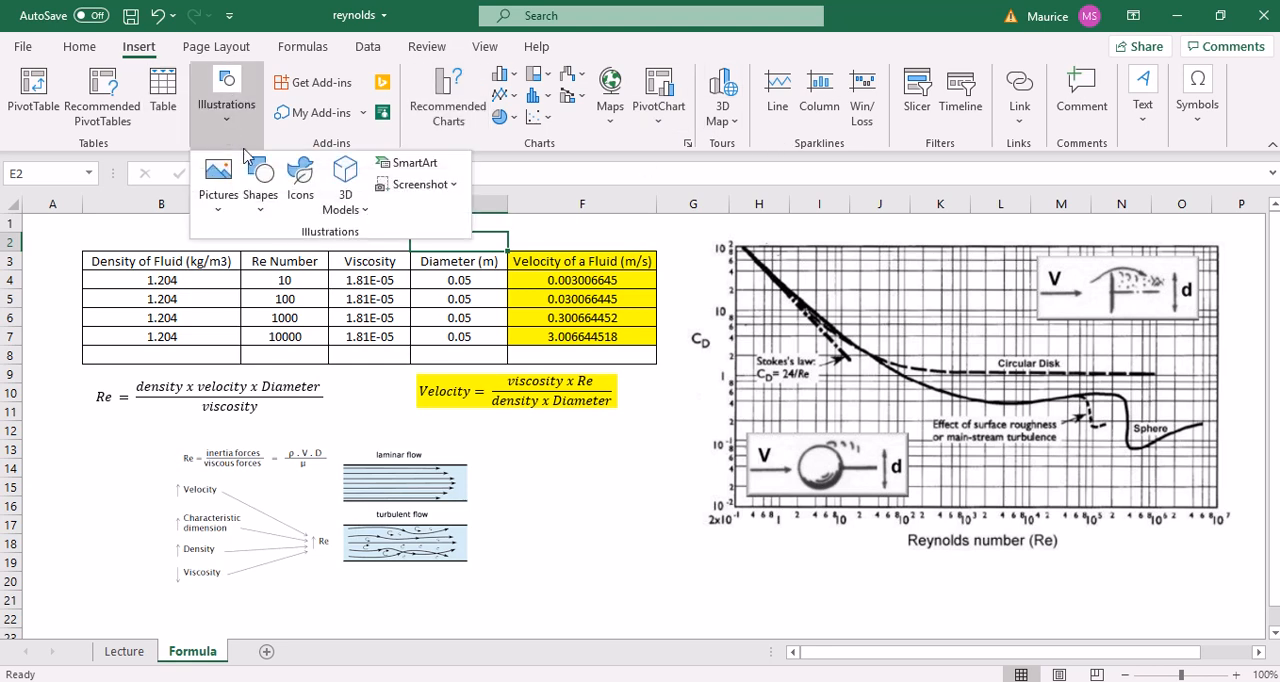
{"action": "left_click", "coordinate": [257, 200]}
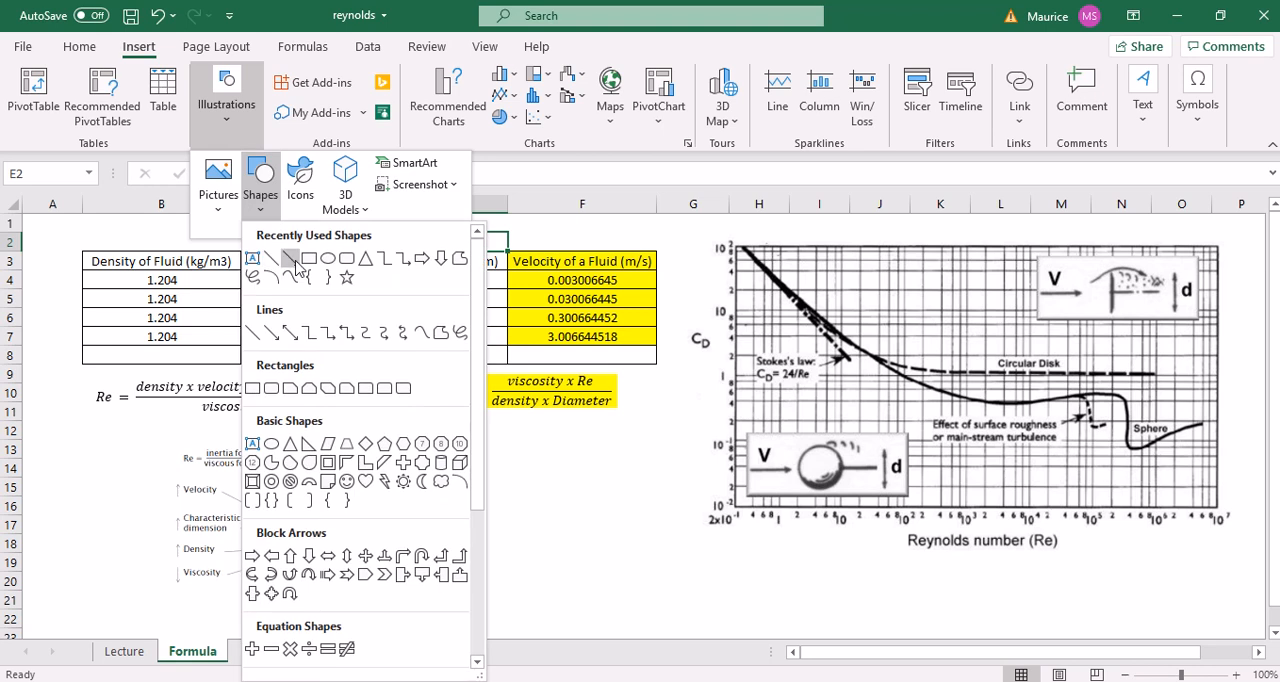
{"action": "left_click", "coordinate": [271, 259]}
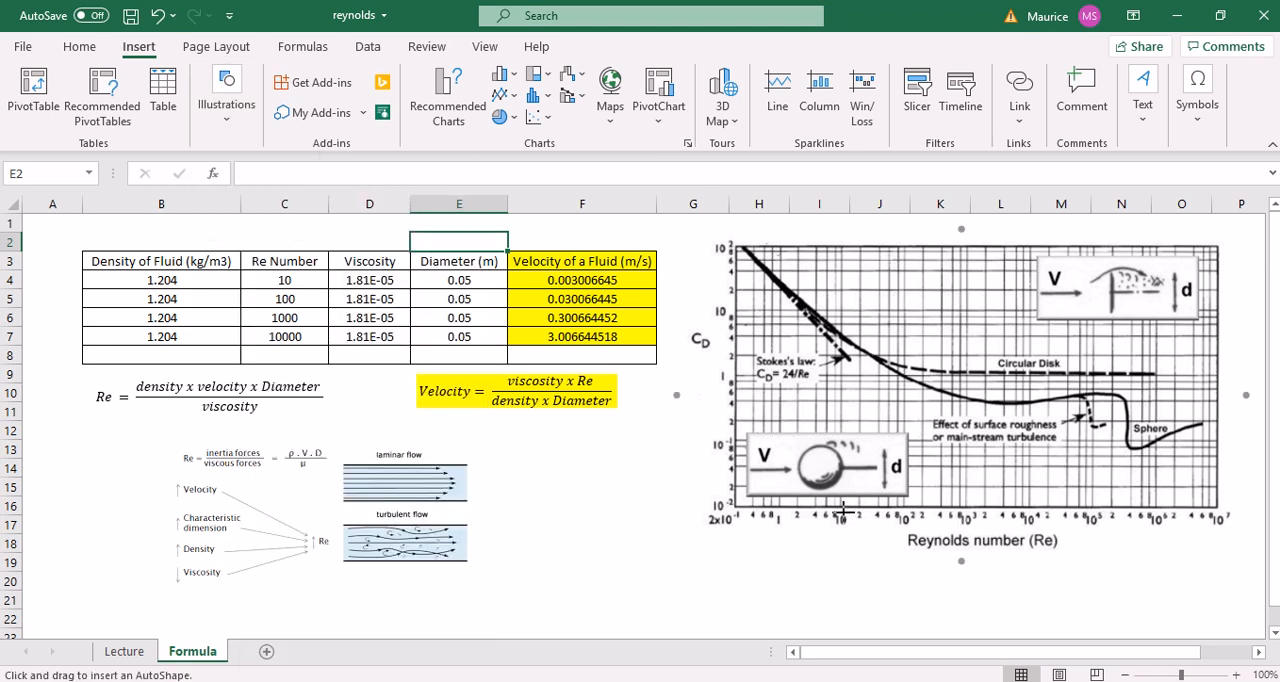
{"action": "left_click_drag", "start_coordinate": [843, 514], "coordinate": [847, 324]}
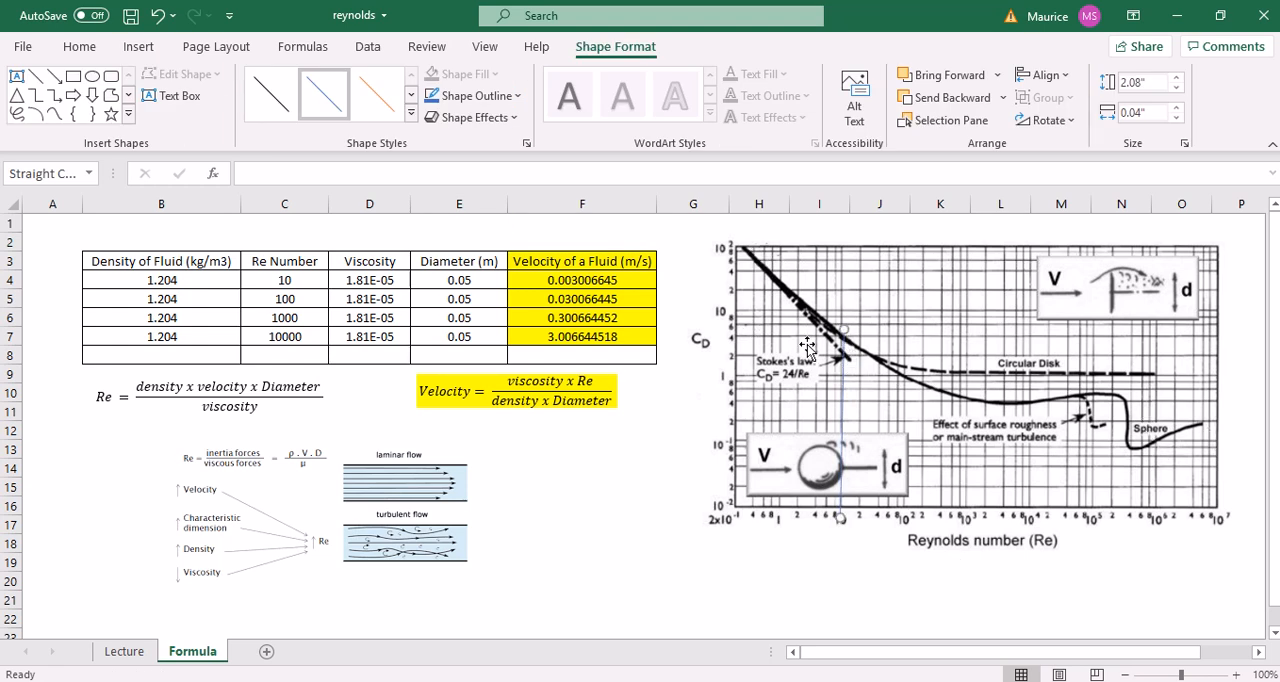
{"action": "left_click_drag", "start_coordinate": [838, 363], "coordinate": [727, 337]}
{"action": "left_click_drag", "start_coordinate": [855, 532], "coordinate": [852, 336]}
Select both chart lines and change their outline colour to red
{"action": "left_click", "coordinate": [842, 373], "text": "shift"}
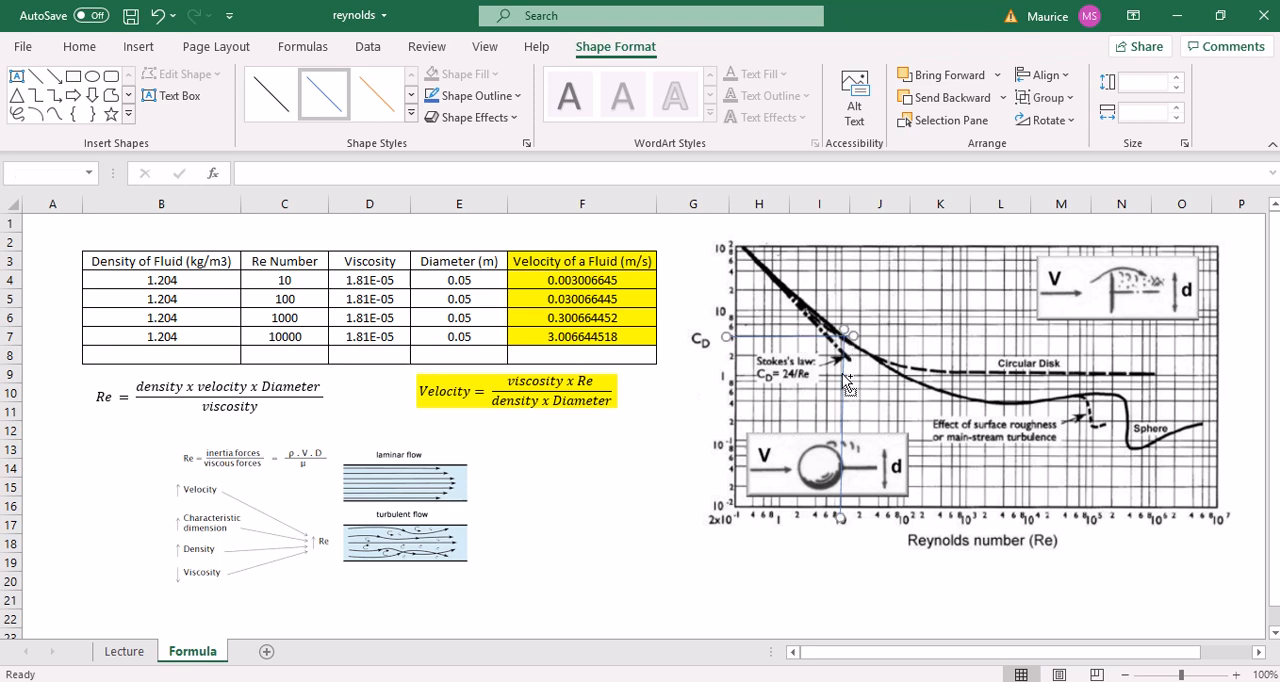
{"action": "left_click", "coordinate": [470, 96]}
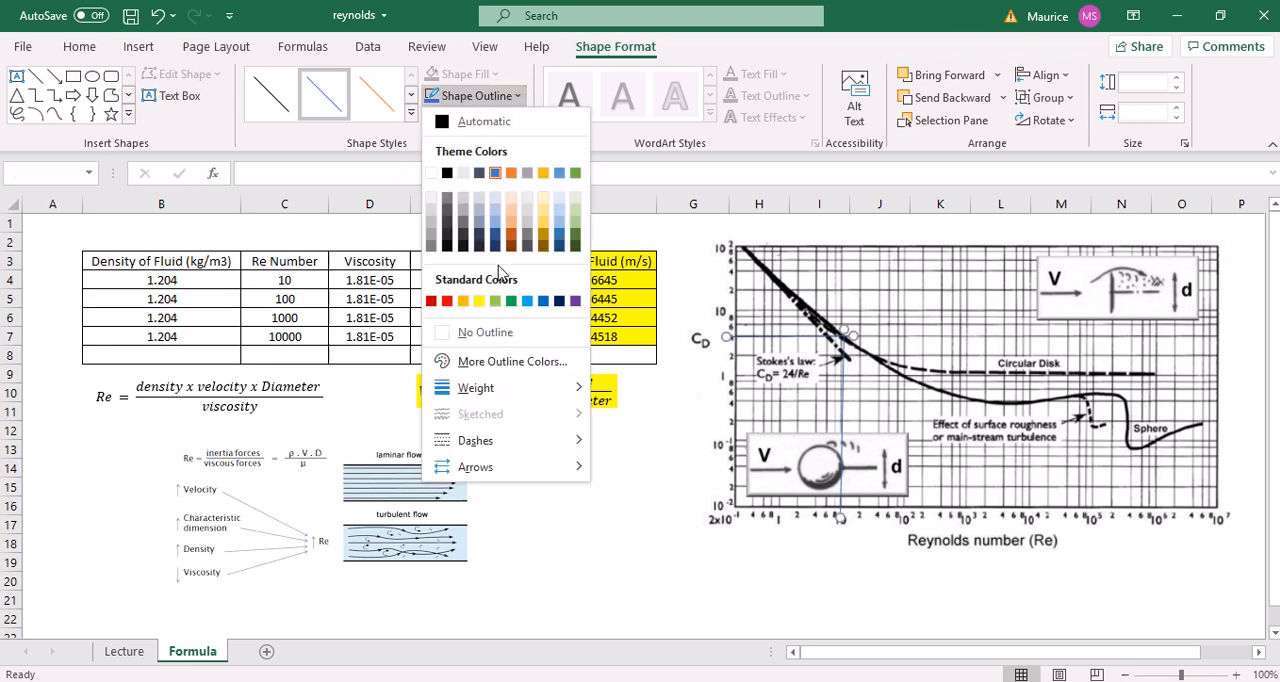
{"action": "left_click", "coordinate": [455, 305]}
{"action": "left_click", "coordinate": [609, 580]}
{"action": "left_click", "coordinate": [690, 598]}
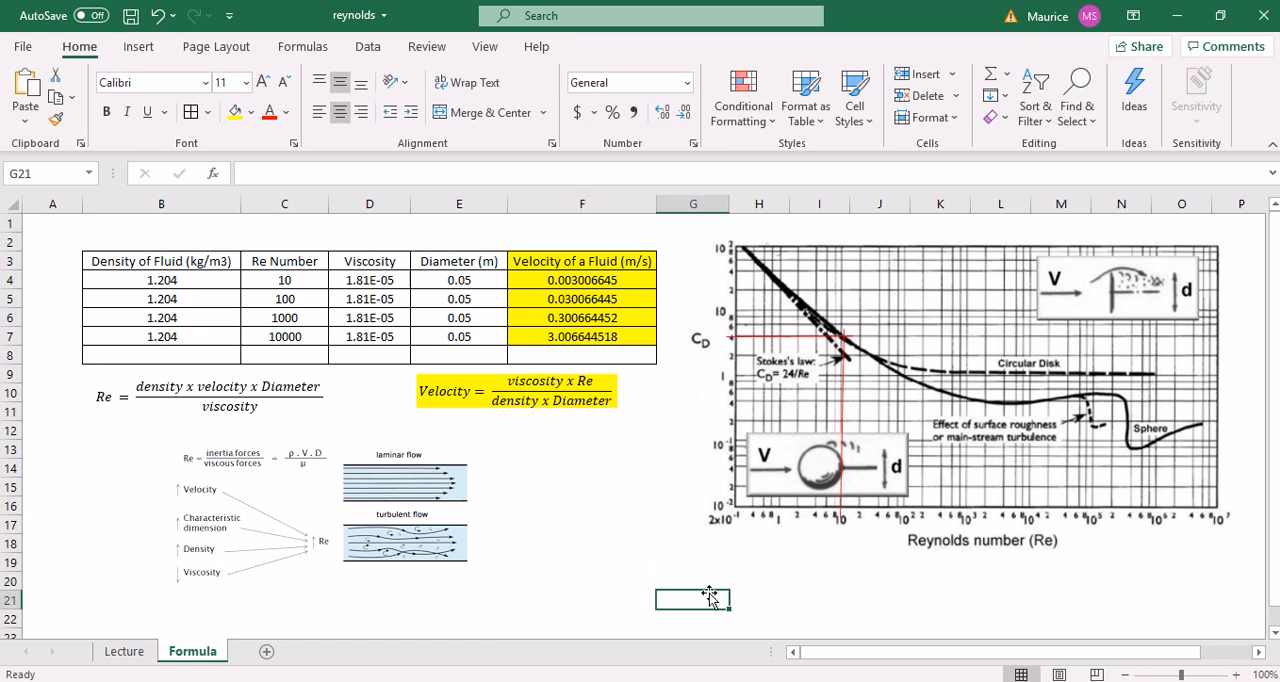
Switch to the PDF guide in Chrome, compare its sample drag coefficient with the CD goal in SOLIDWORKS, and accept the goal plot
{"action": "left_click", "coordinate": [773, 681]}
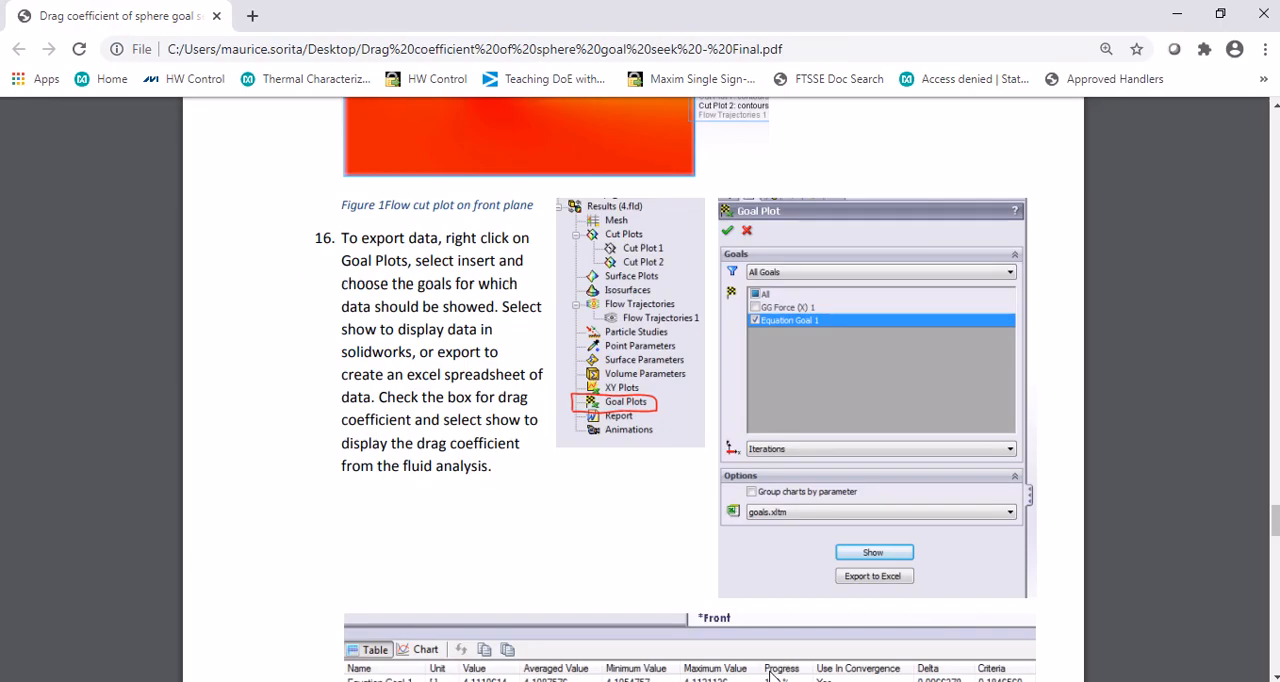
{"action": "scroll", "coordinate": [643, 482], "scroll_direction": "down", "scroll_amount": 3}
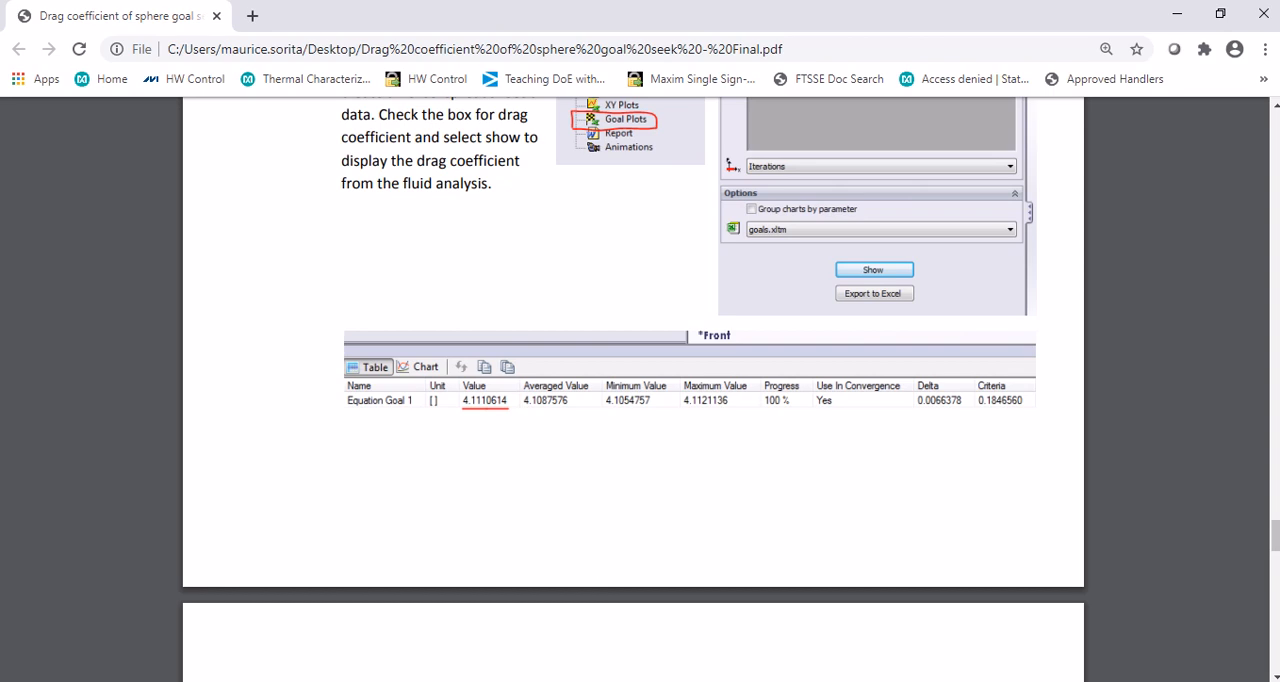
{"action": "key", "text": "alt+Tab"}
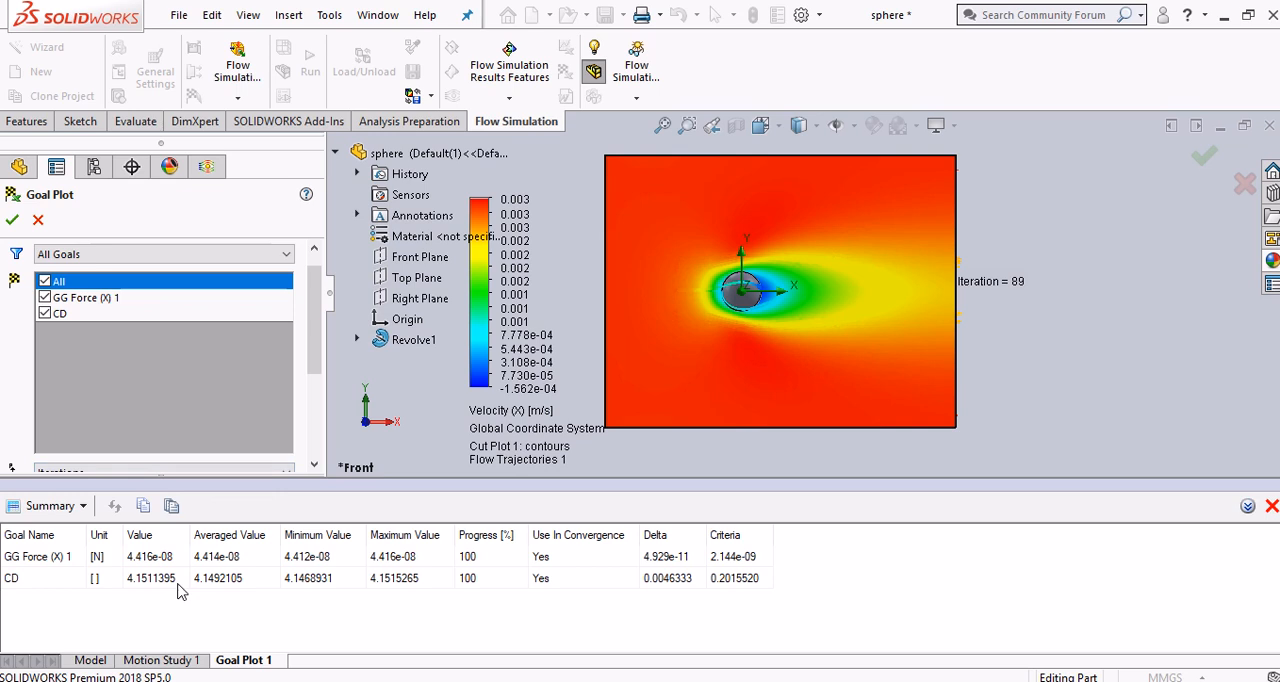
{"action": "key", "text": "alt+Tab"}
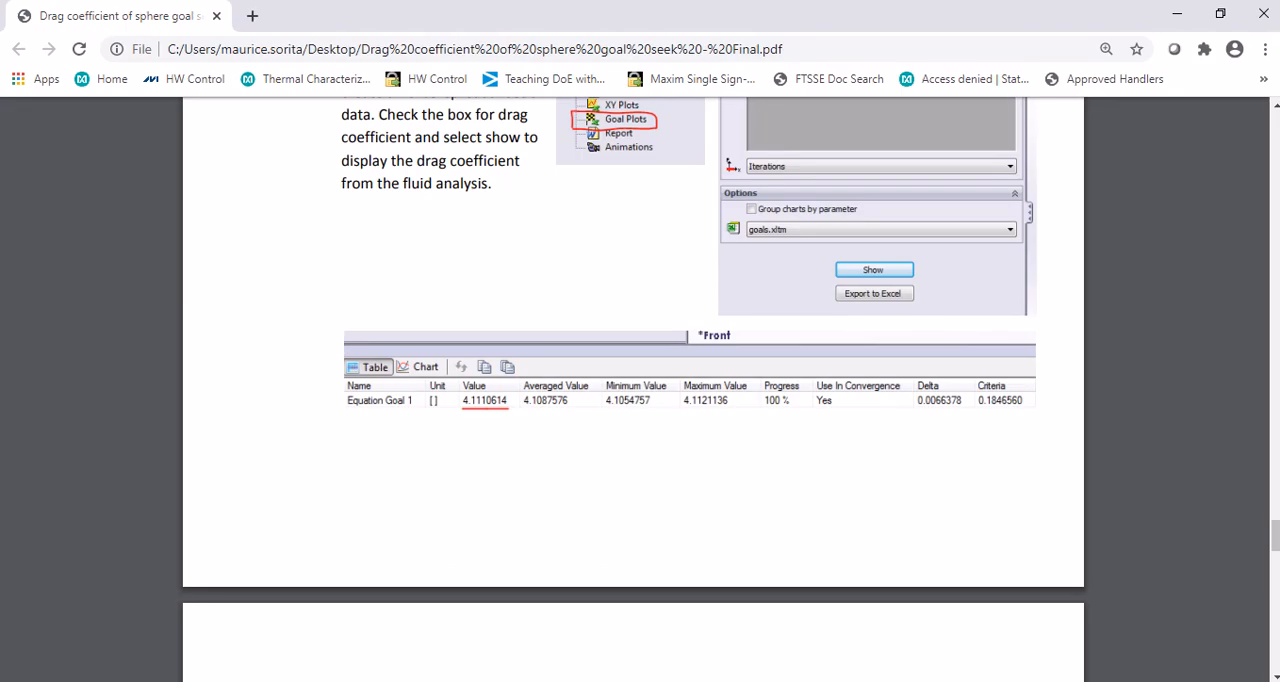
{"action": "key", "text": "alt+Tab"}
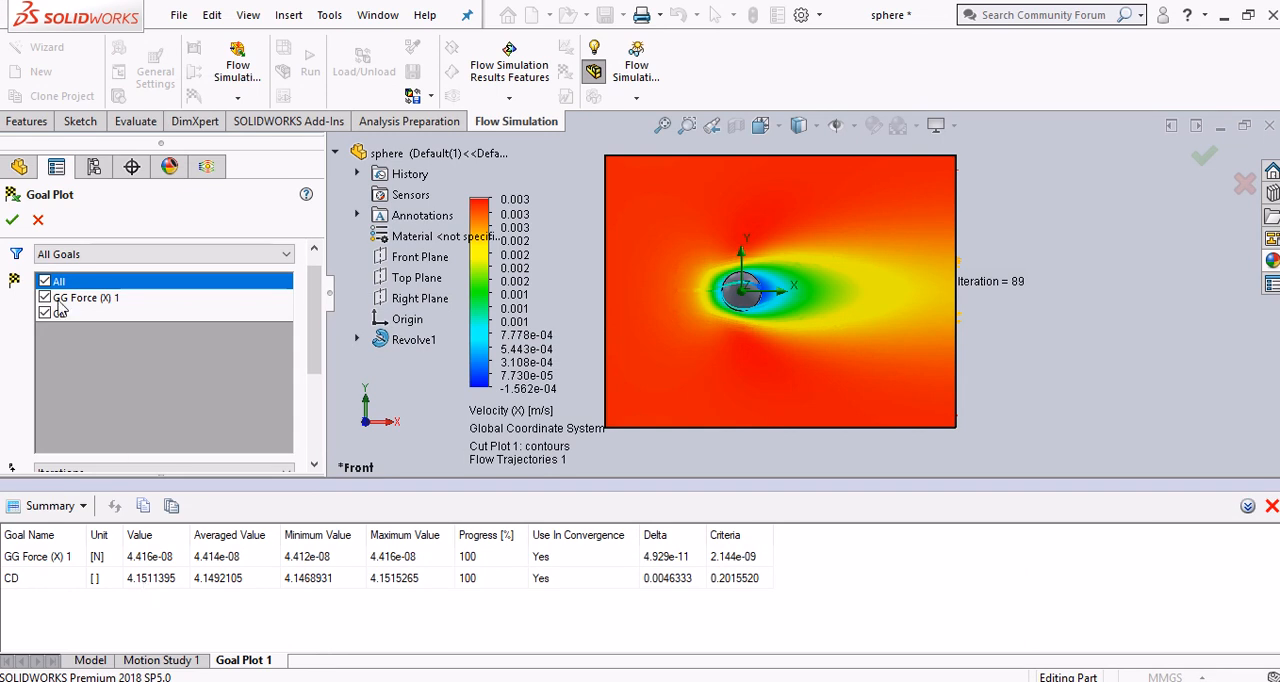
{"action": "left_click", "coordinate": [14, 221]}
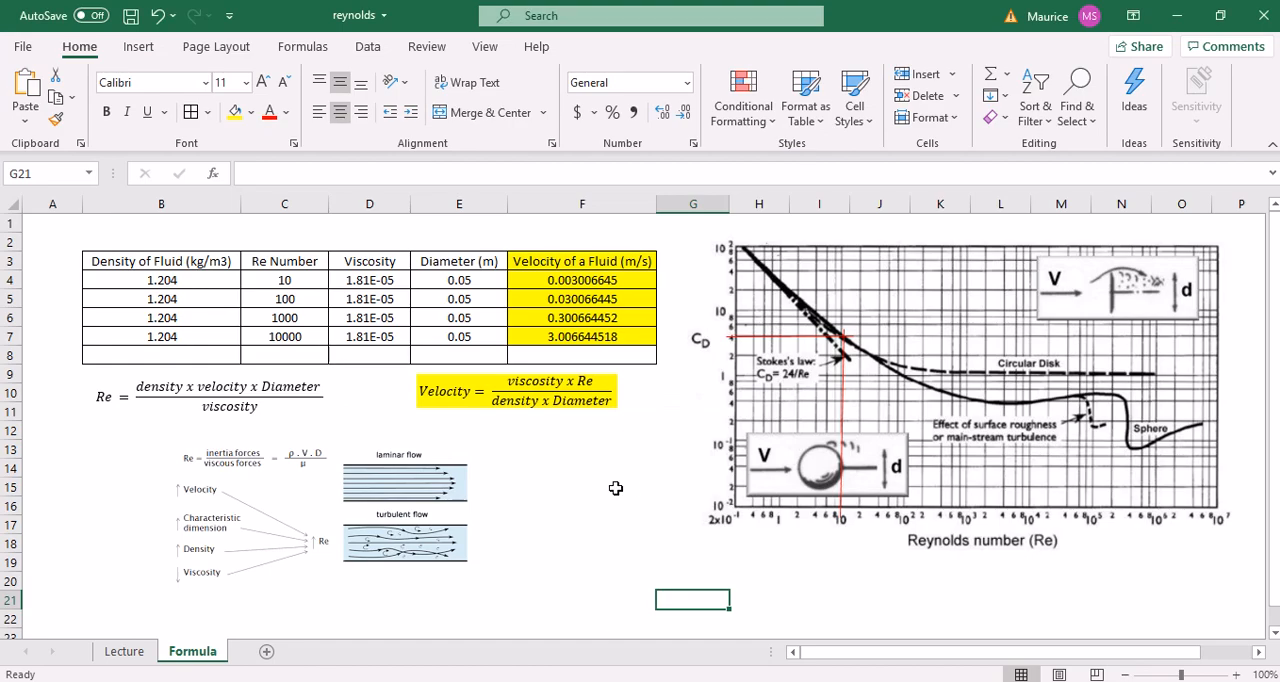
Switch from the Excel chart to the PDF guide in Chrome and read step 18 on cloning the study for Reynolds number 10,000
{"action": "left_click", "coordinate": [846, 581]}
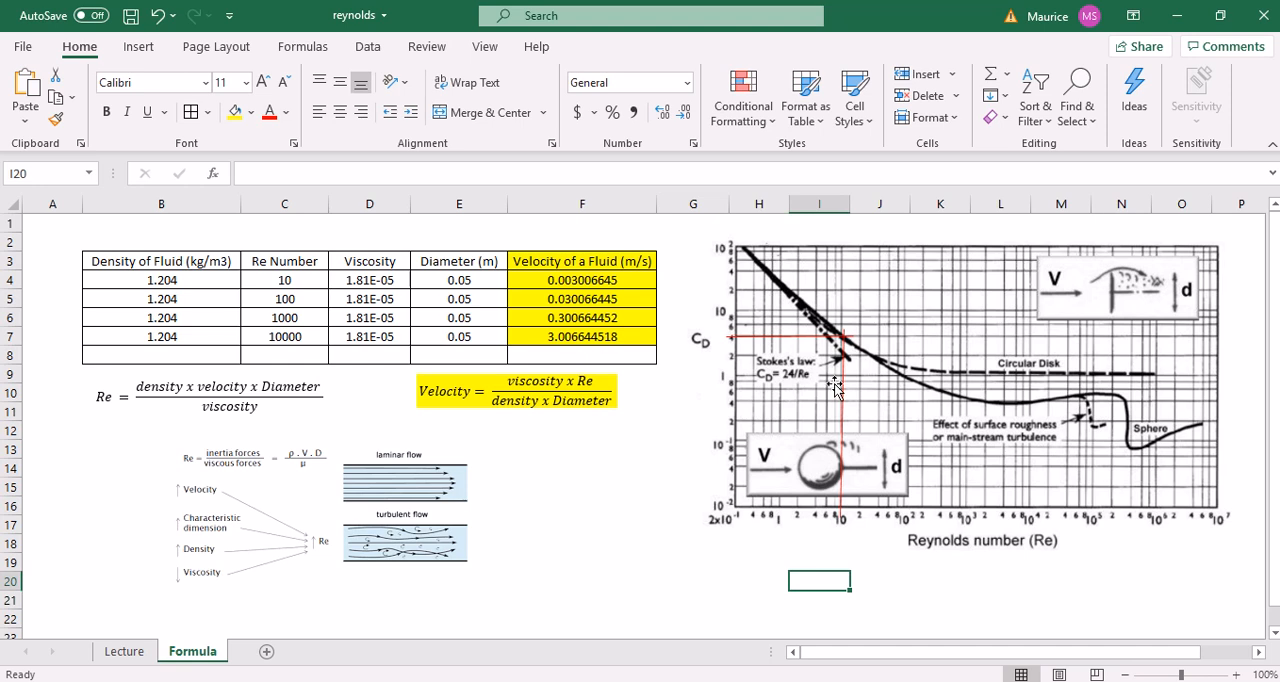
{"action": "left_click", "coordinate": [928, 612]}
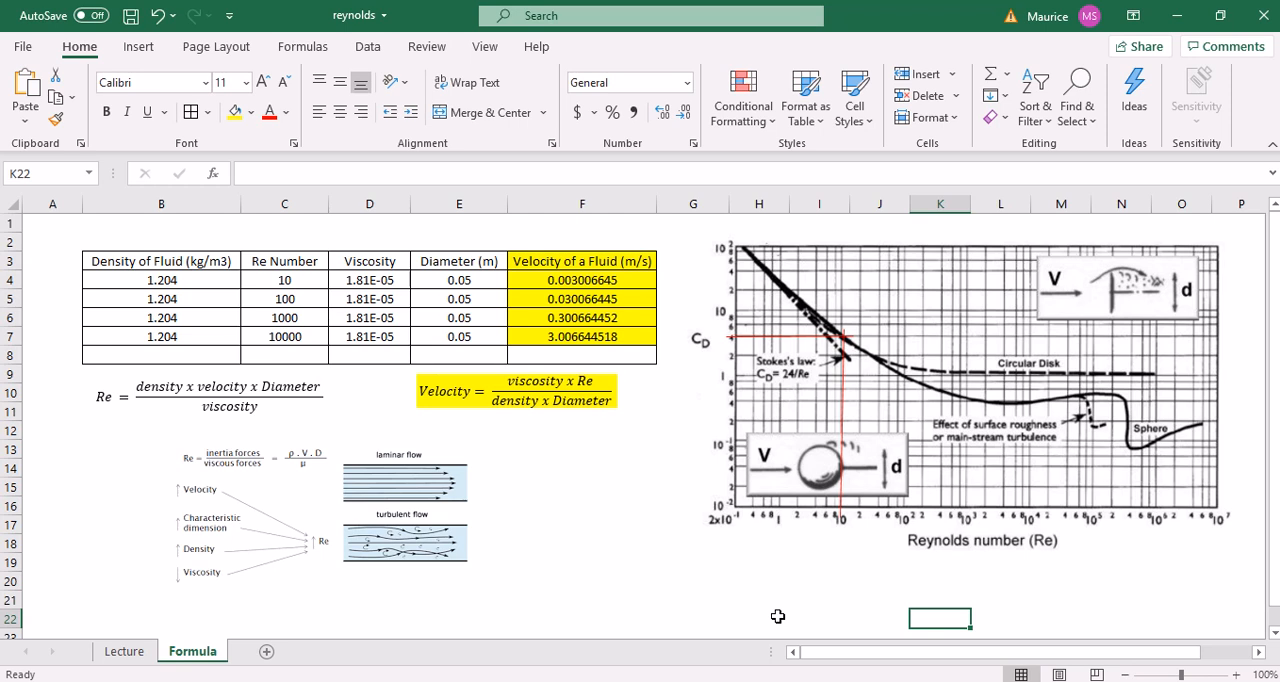
{"action": "key", "text": "alt+Tab"}
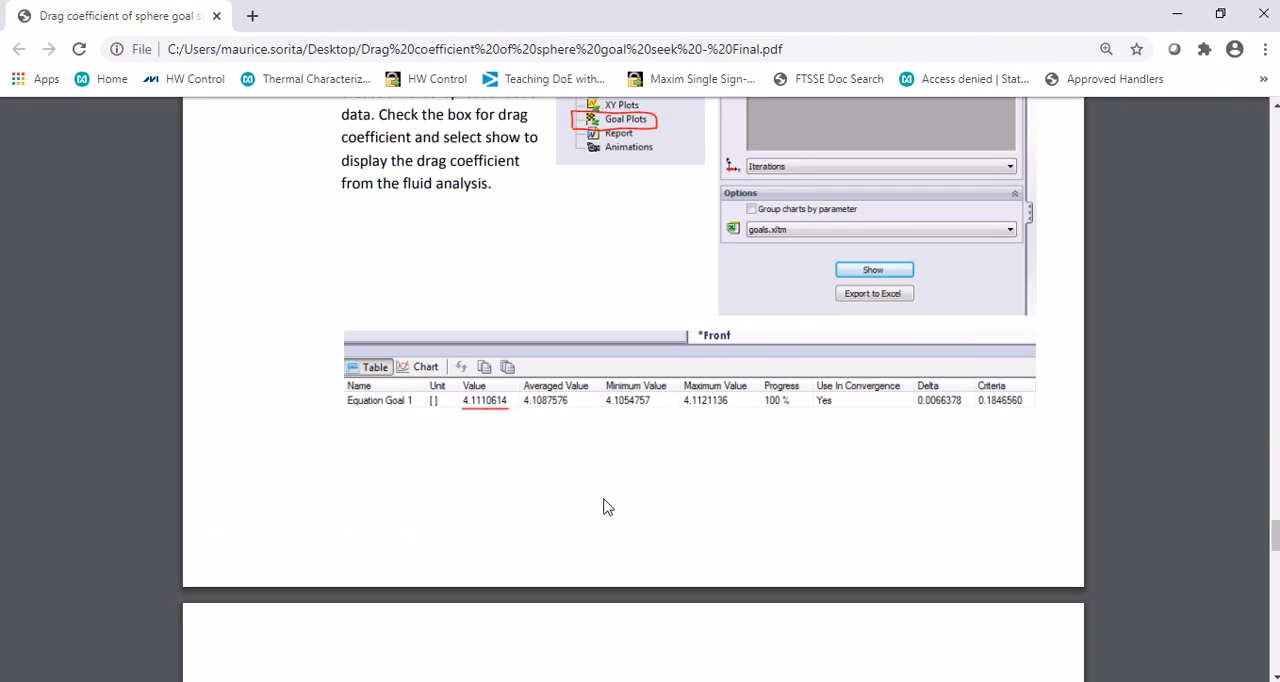
{"action": "scroll", "coordinate": [588, 486], "scroll_direction": "down", "scroll_amount": 5}
{"action": "scroll", "coordinate": [588, 490], "scroll_direction": "down", "scroll_amount": 5}
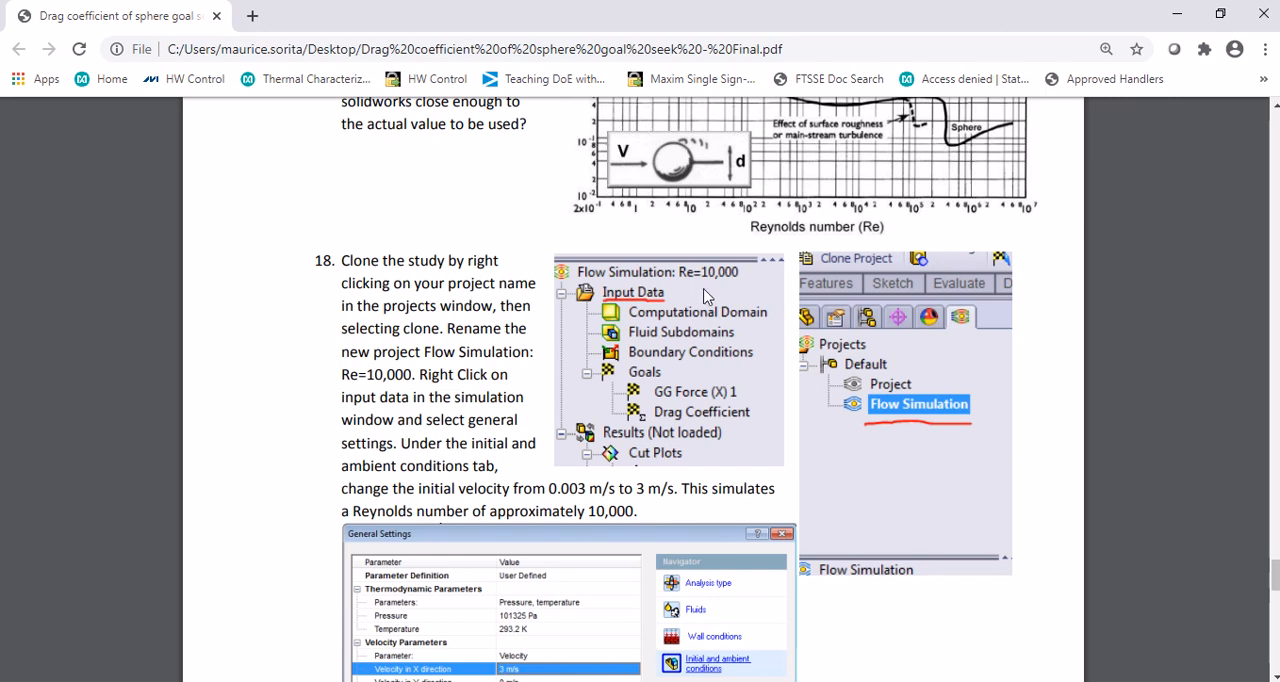
{"action": "scroll", "coordinate": [705, 289], "scroll_direction": "down", "scroll_amount": 2}
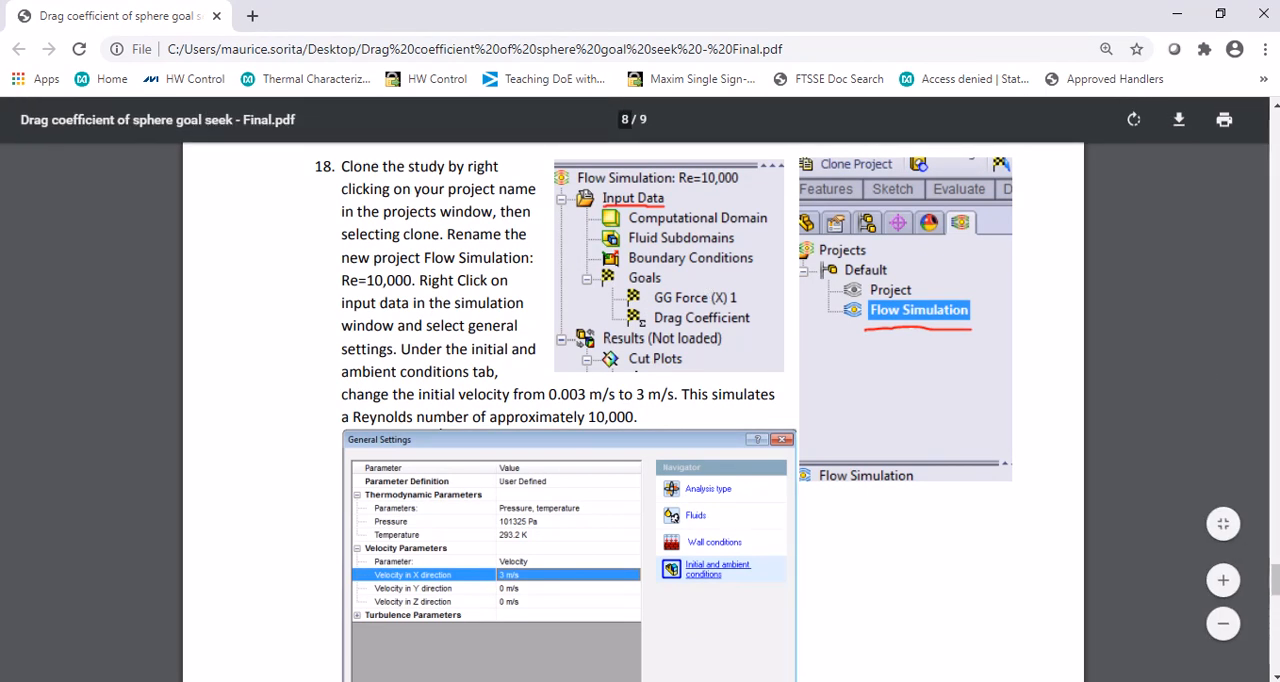
Switch to SOLIDWORKS, save the part, and clone the Sphere CFD project as Sphere CFD RE10000 using the current configuration
{"action": "key", "text": "alt+Tab"}
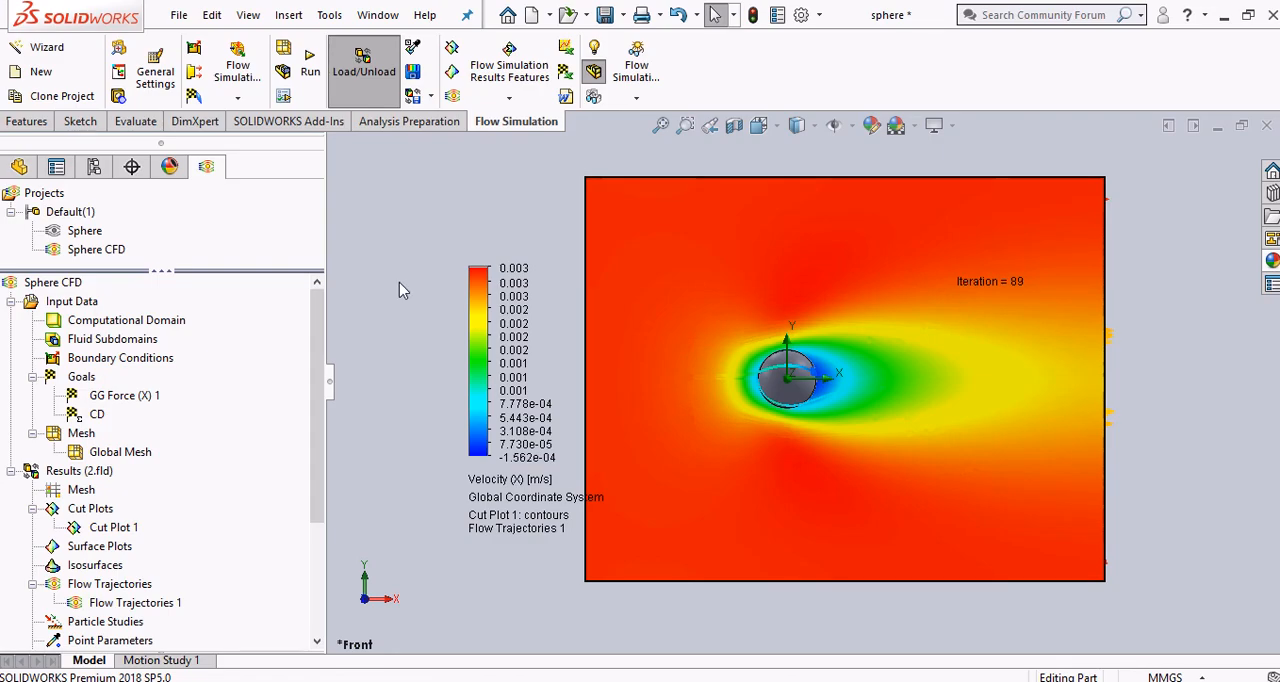
{"action": "key", "text": "ctrl+s"}
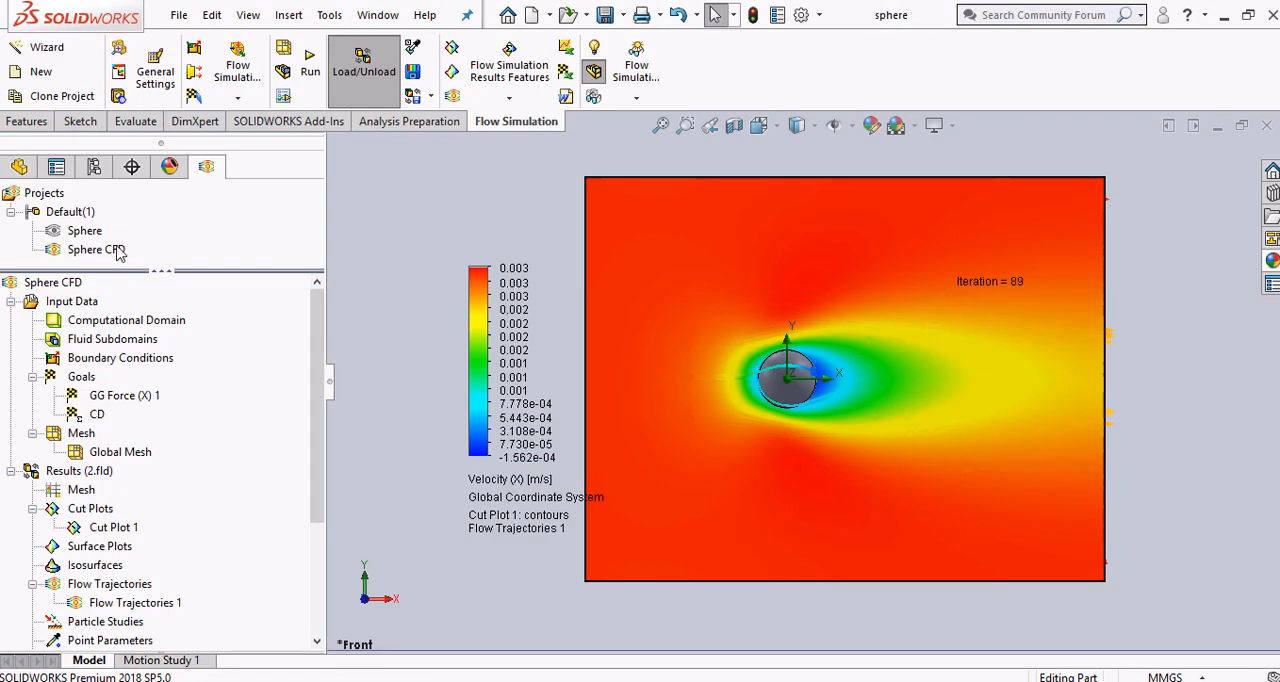
{"action": "right_click", "coordinate": [115, 250]}
{"action": "left_click", "coordinate": [157, 318]}
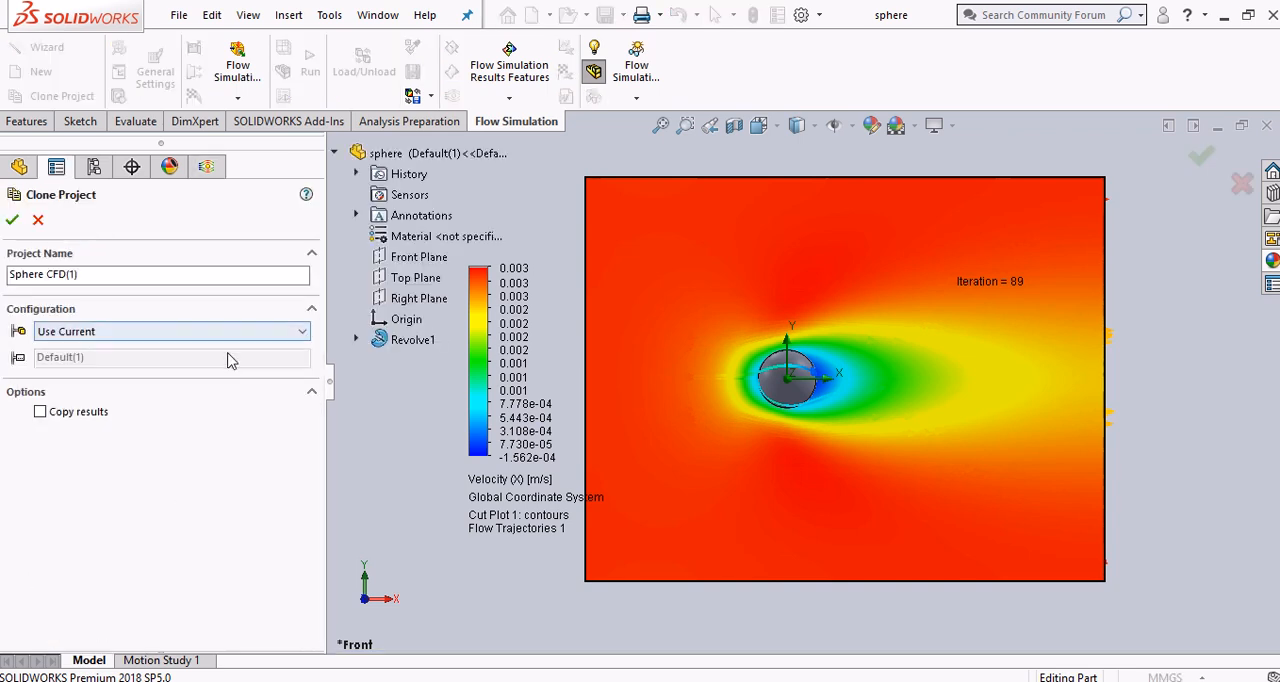
{"action": "left_click", "coordinate": [103, 274]}
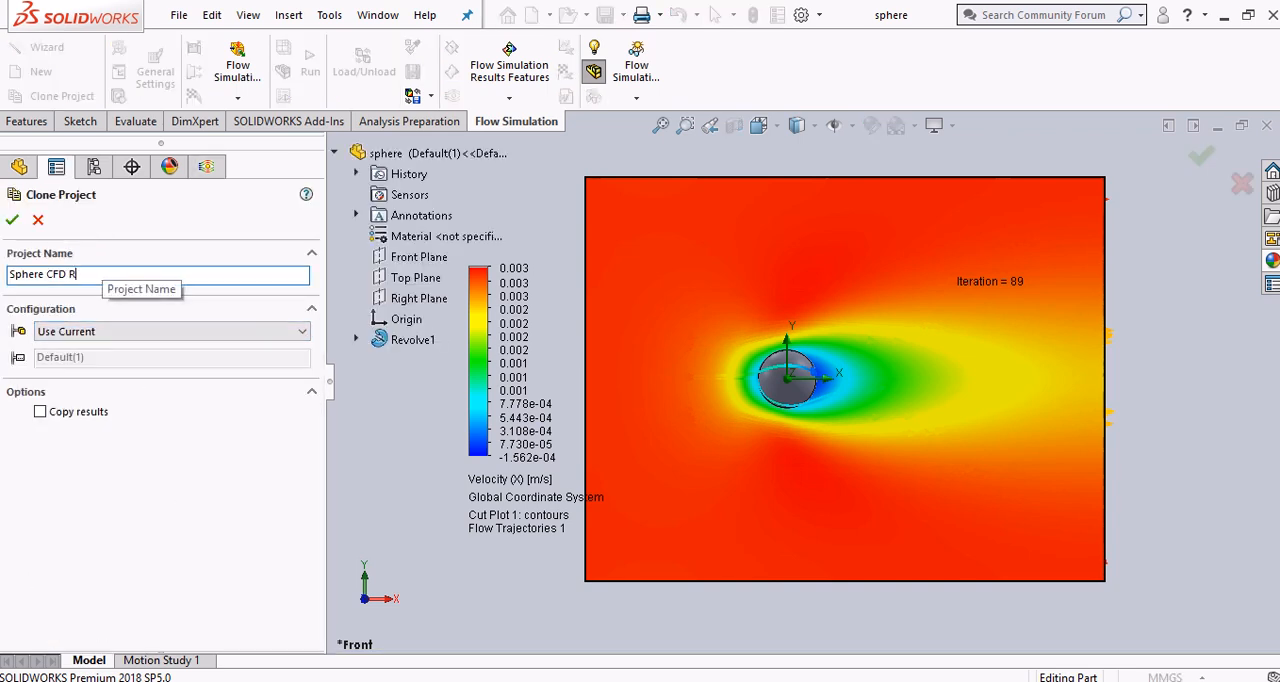
{"action": "type", "text": "RE10000"}
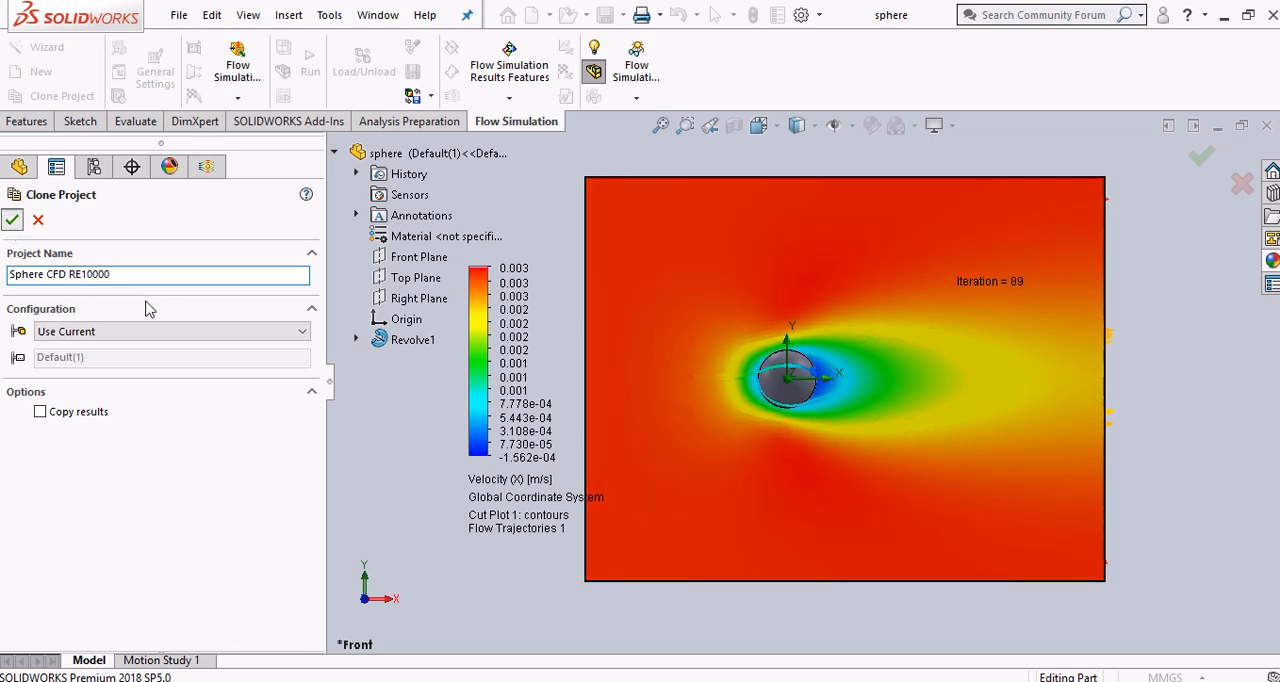
{"action": "key", "text": "Return"}
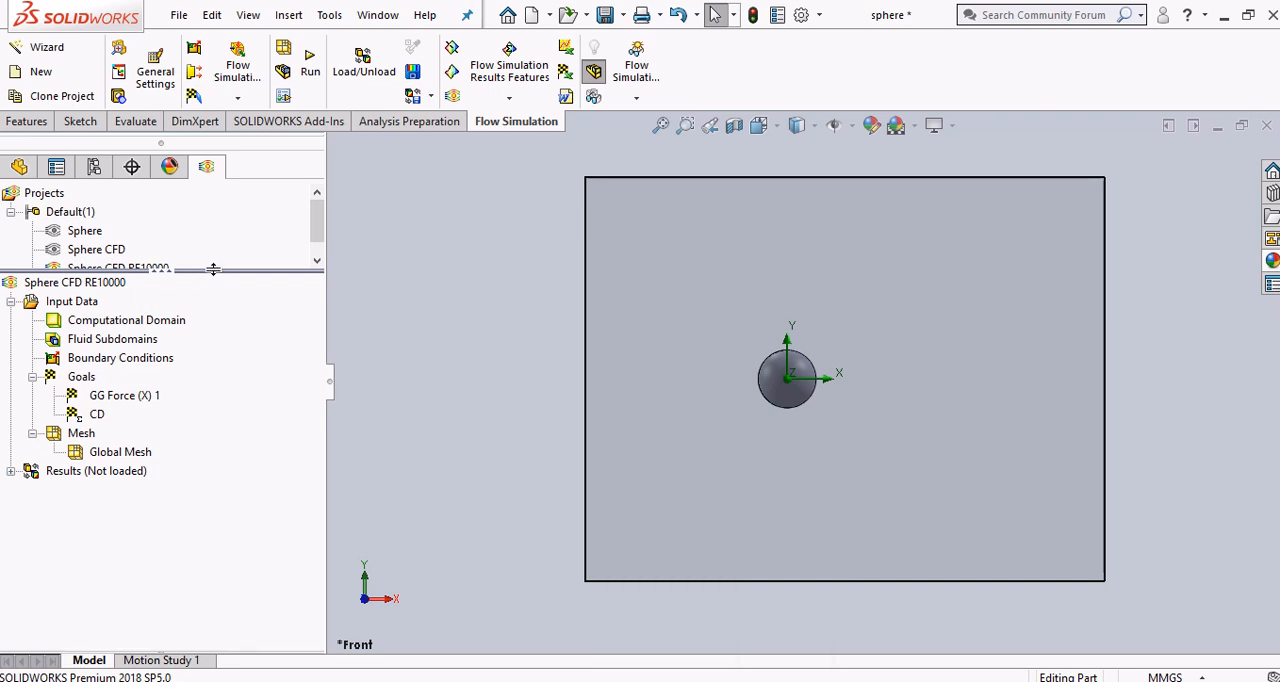
{"action": "left_click_drag", "start_coordinate": [213, 269], "coordinate": [209, 292]}
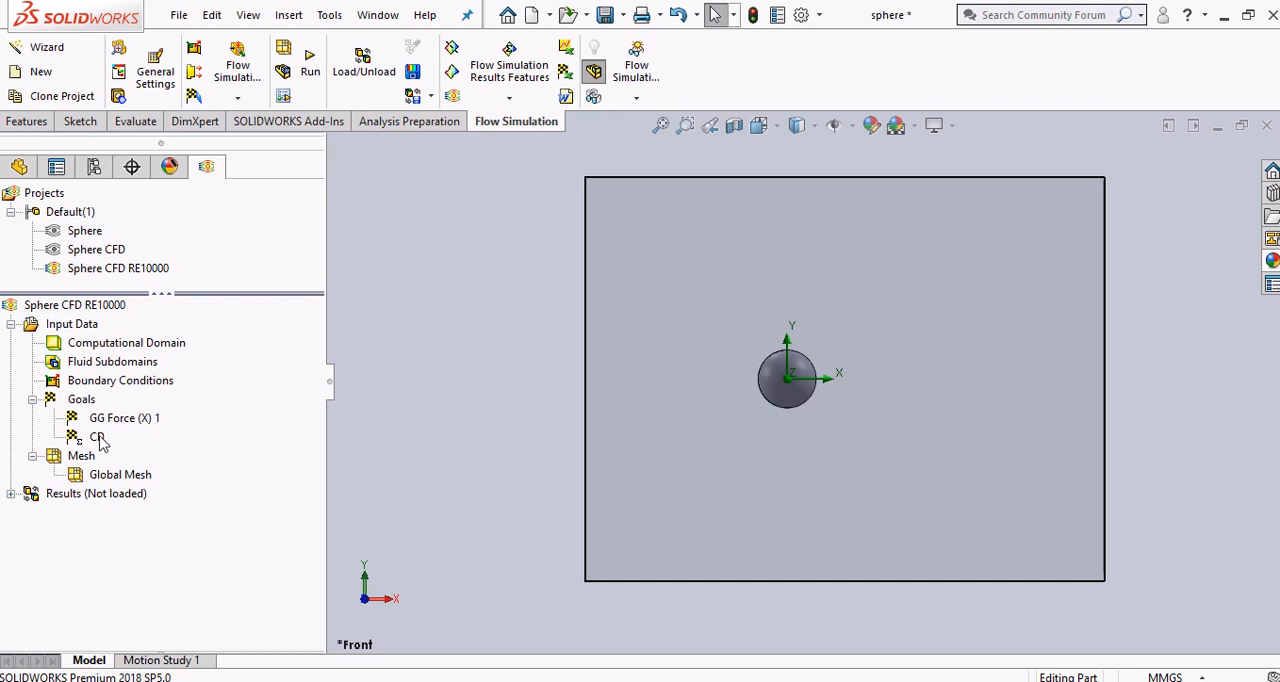
Set the initial and ambient velocity in the X direction to 3 m/s in the cloned project's general settings
{"action": "right_click", "coordinate": [93, 325]}
{"action": "left_click", "coordinate": [127, 339]}
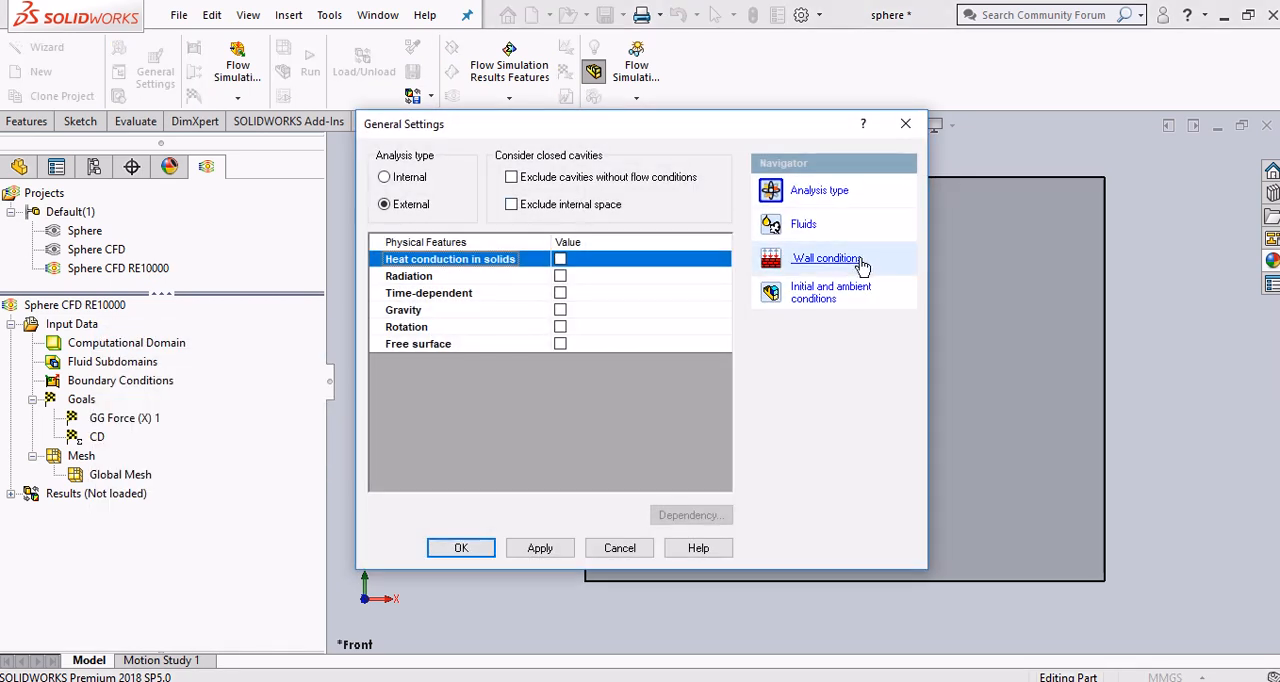
{"action": "left_click", "coordinate": [826, 304]}
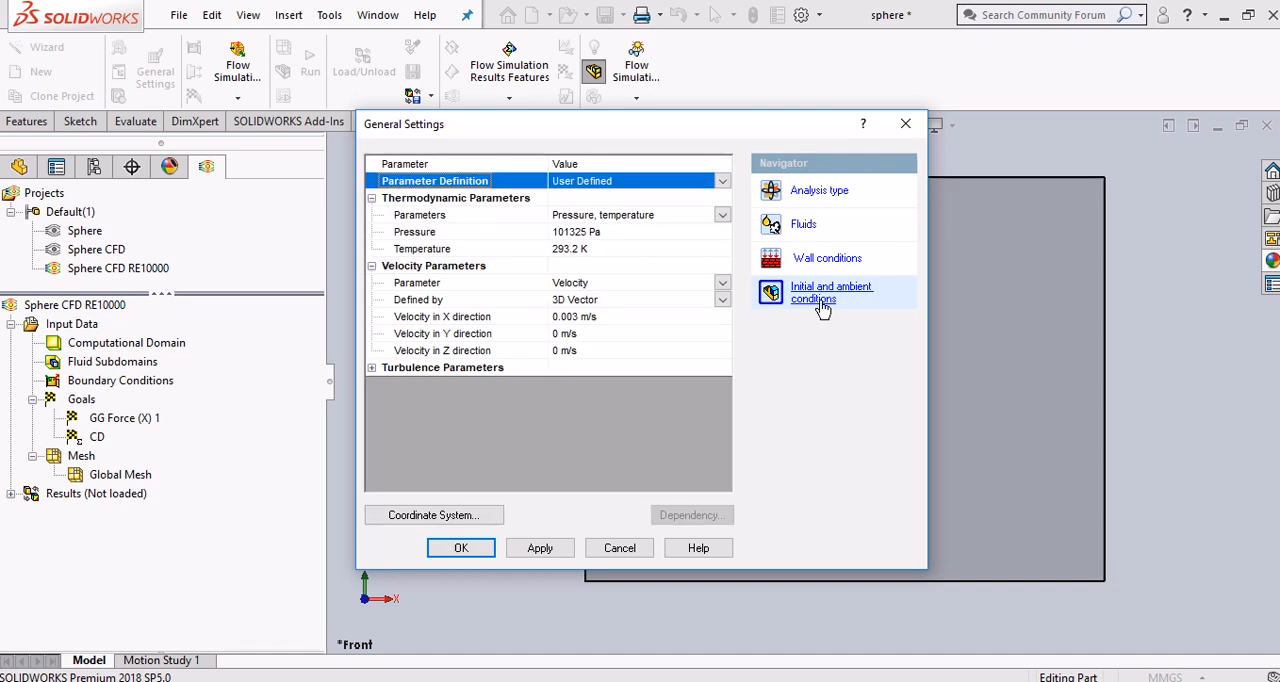
{"action": "left_click", "coordinate": [572, 317]}
{"action": "left_click_drag", "start_coordinate": [576, 317], "coordinate": [557, 319]}
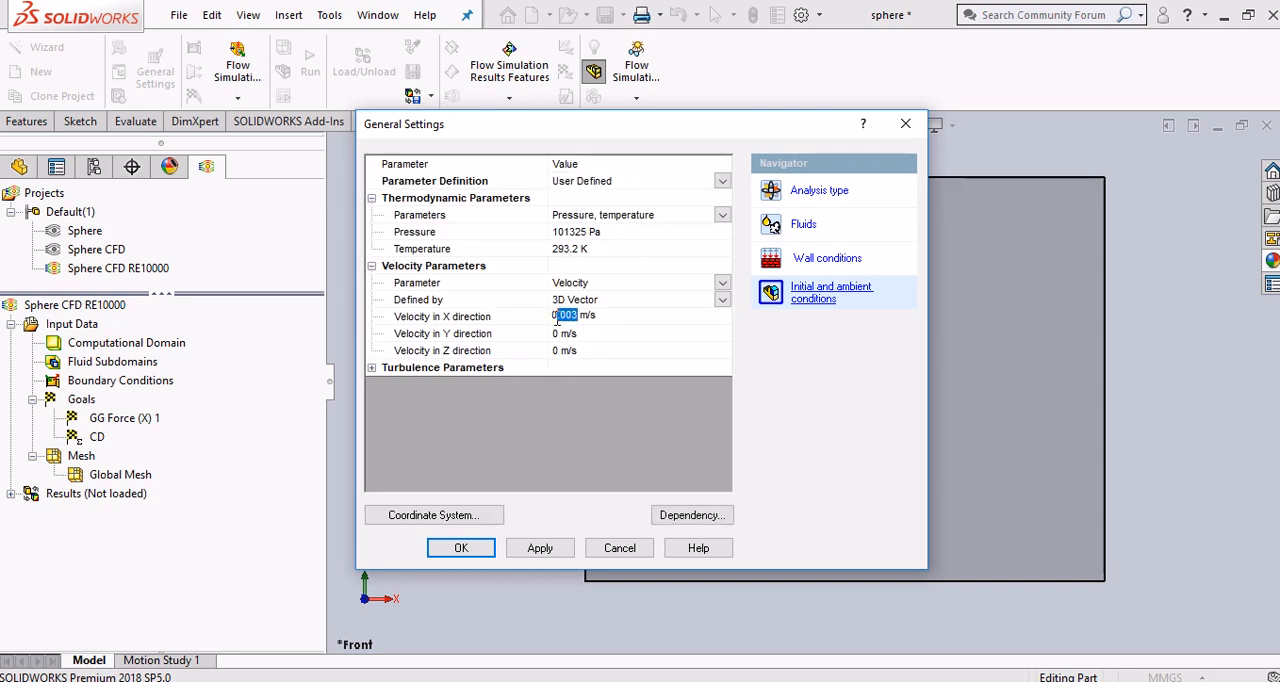
{"action": "type", "text": "3"}
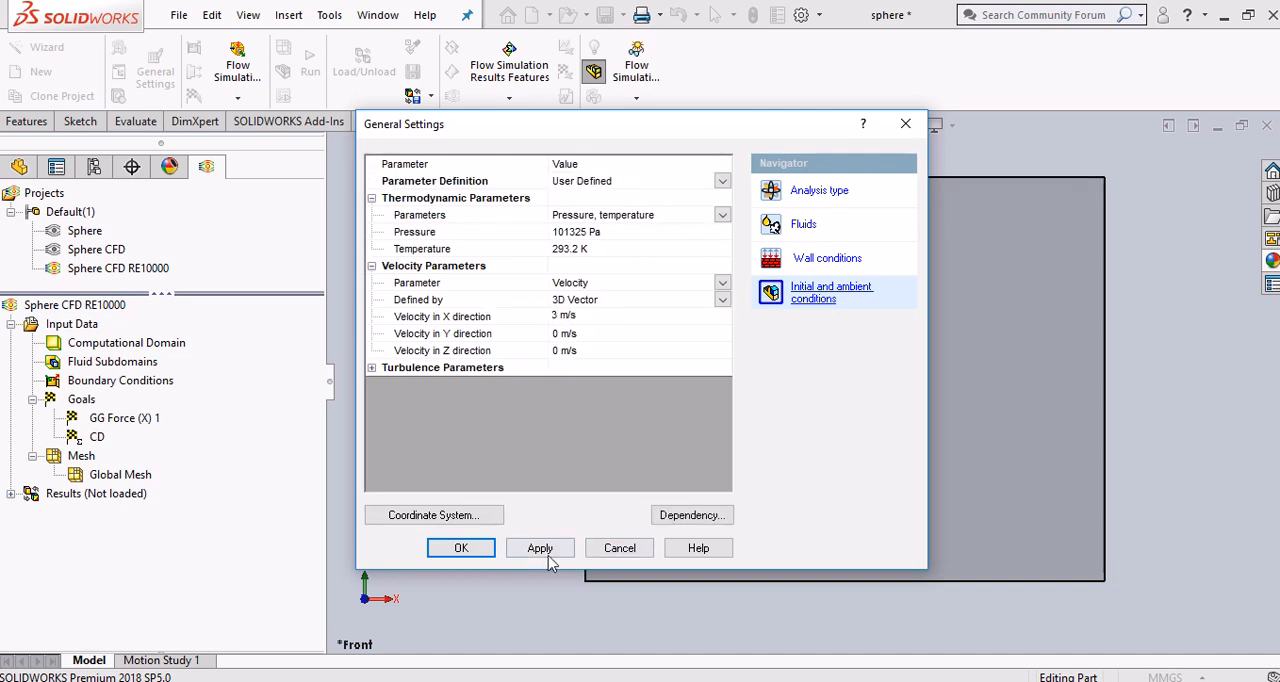
{"action": "left_click", "coordinate": [540, 549]}
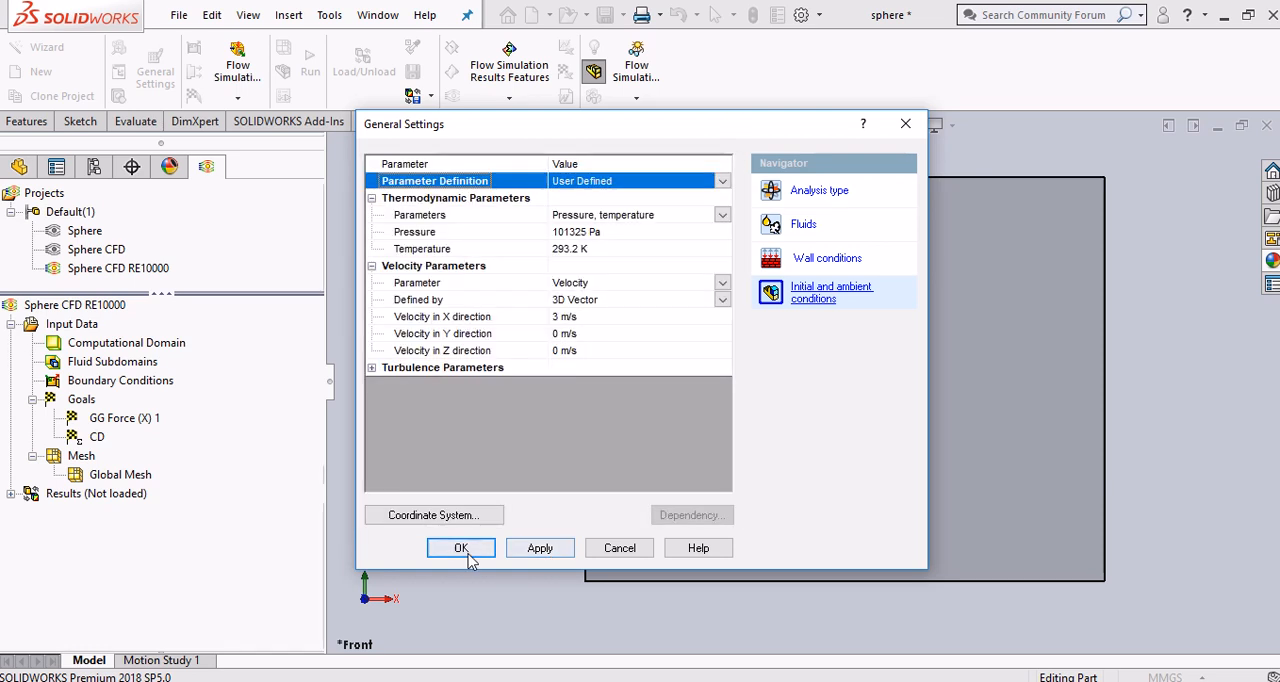
{"action": "left_click", "coordinate": [468, 554]}
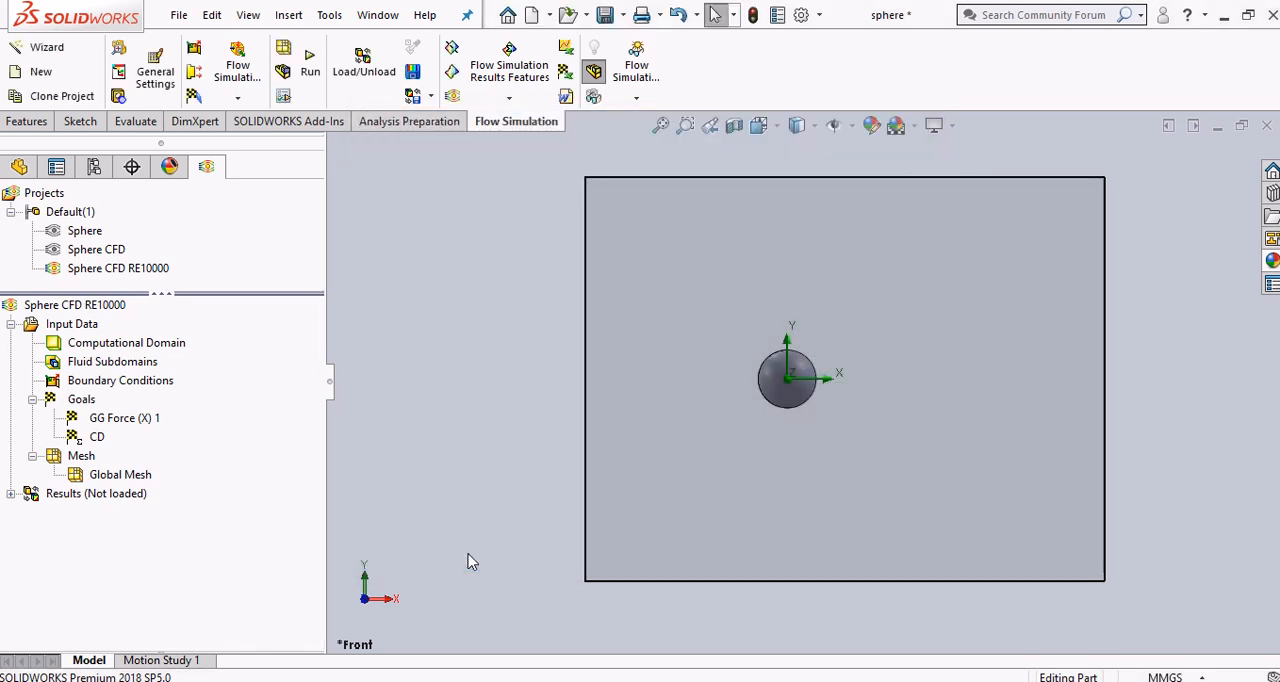
Edit the CD equation goal so its expression uses a velocity of 3 in place of 0.003, and accept it
{"action": "right_click", "coordinate": [106, 432]}
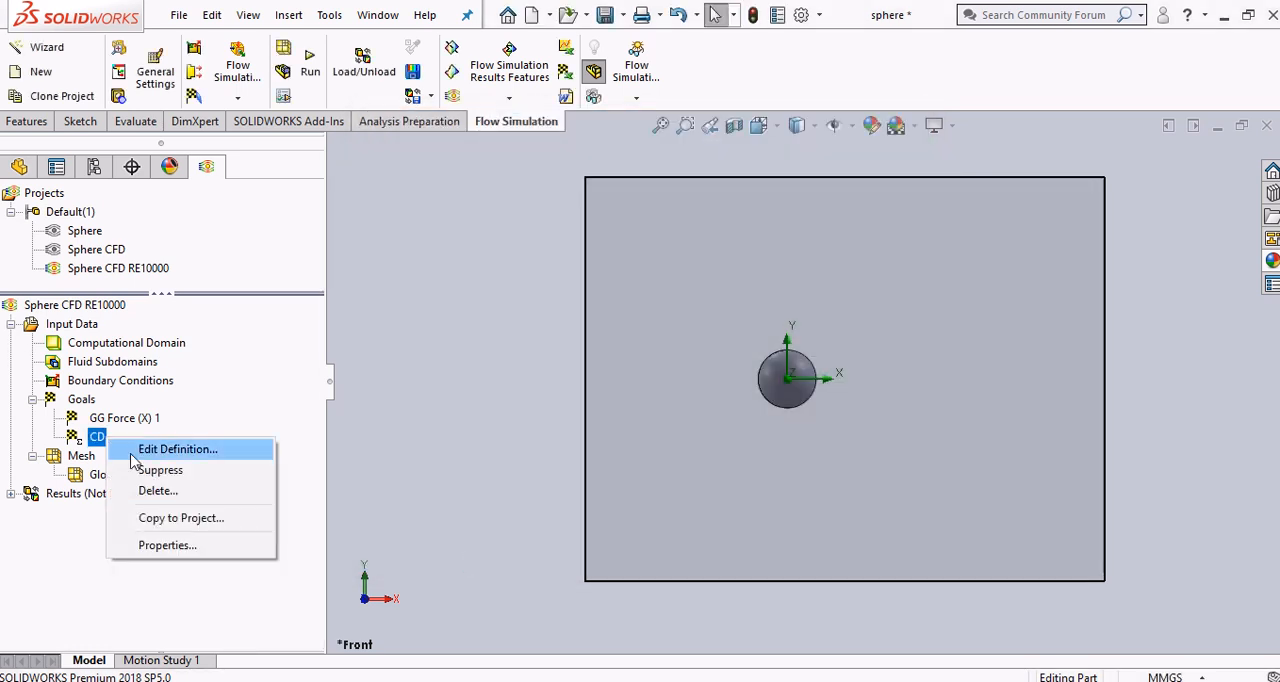
{"action": "left_click", "coordinate": [190, 446]}
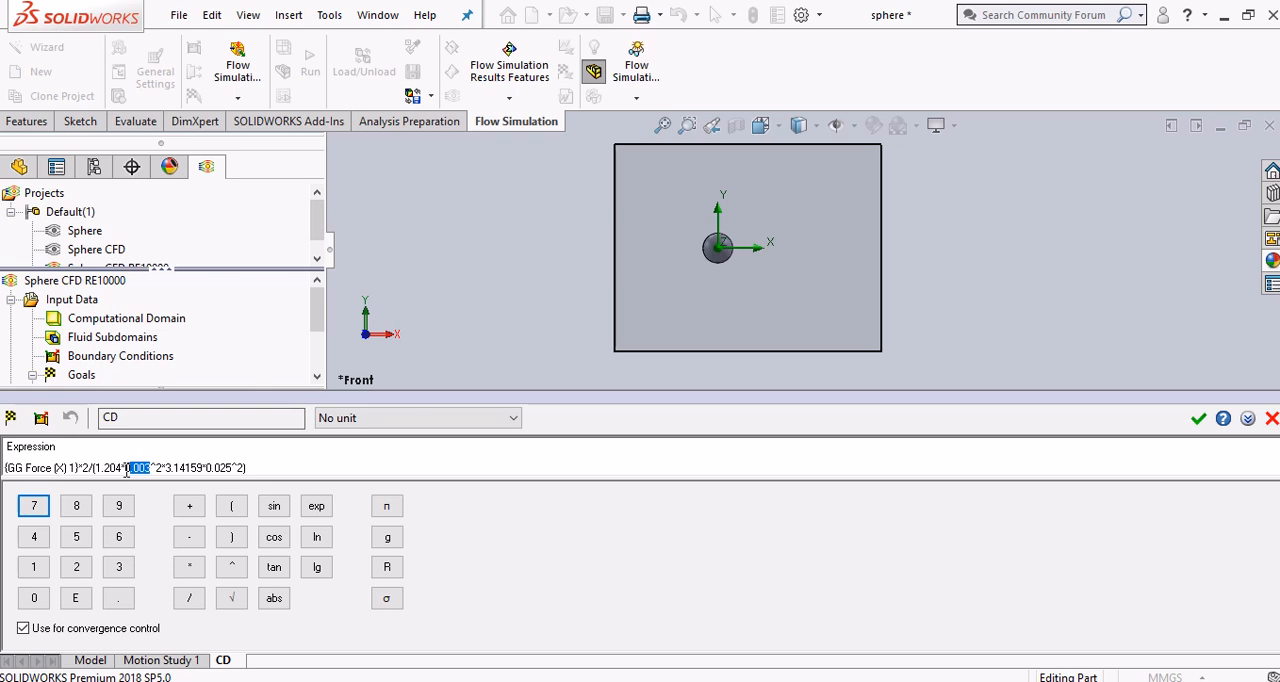
{"action": "type", "text": "3"}
{"action": "key", "text": "BackSpace"}
{"action": "key", "text": "BackSpace"}
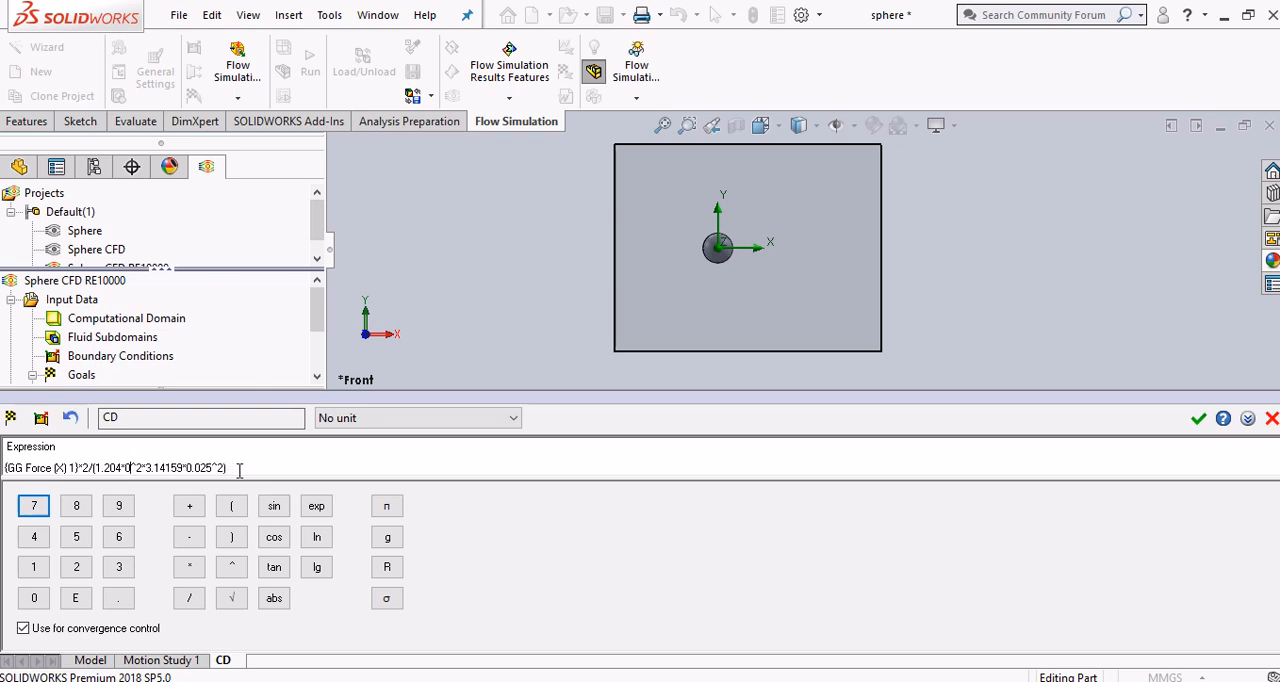
{"action": "type", "text": "3"}
{"action": "left_click", "coordinate": [1198, 418]}
Switch to the PDF guide in Chrome and read step 19 with its equation goal and drag coefficient graph
{"action": "left_click", "coordinate": [900, 681]}
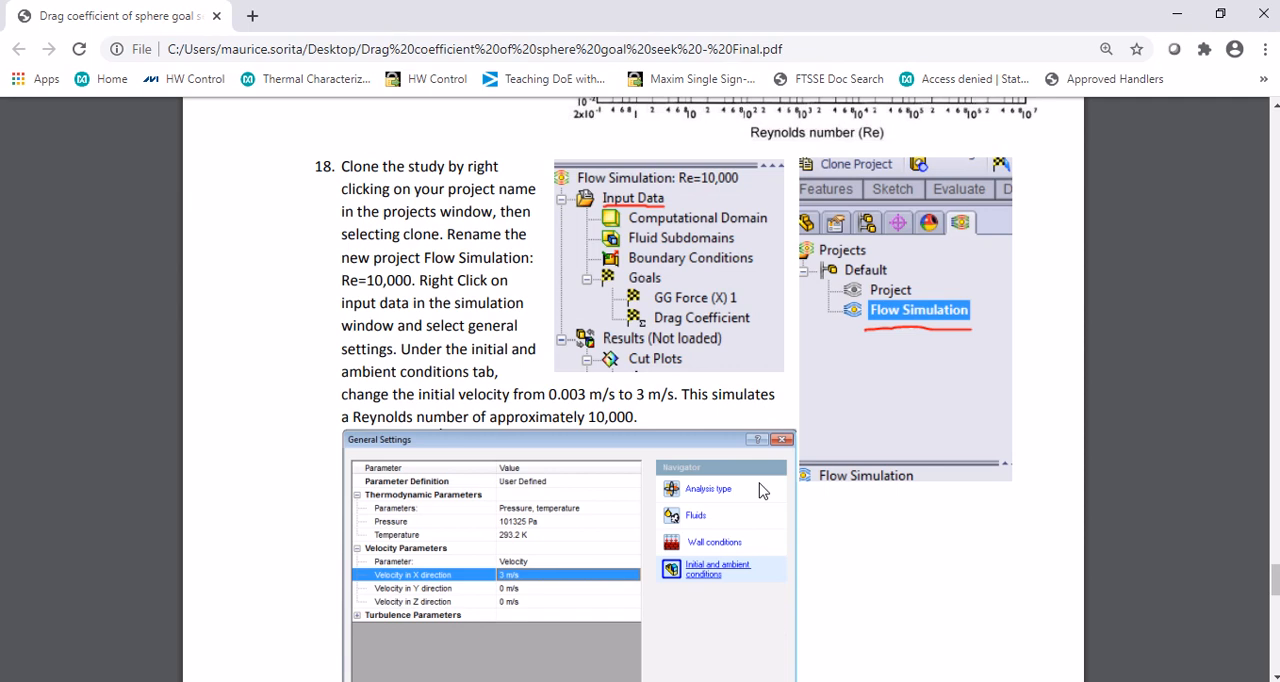
{"action": "scroll", "coordinate": [757, 476], "scroll_direction": "down", "scroll_amount": 4}
{"action": "scroll", "coordinate": [757, 484], "scroll_direction": "down", "scroll_amount": 6}
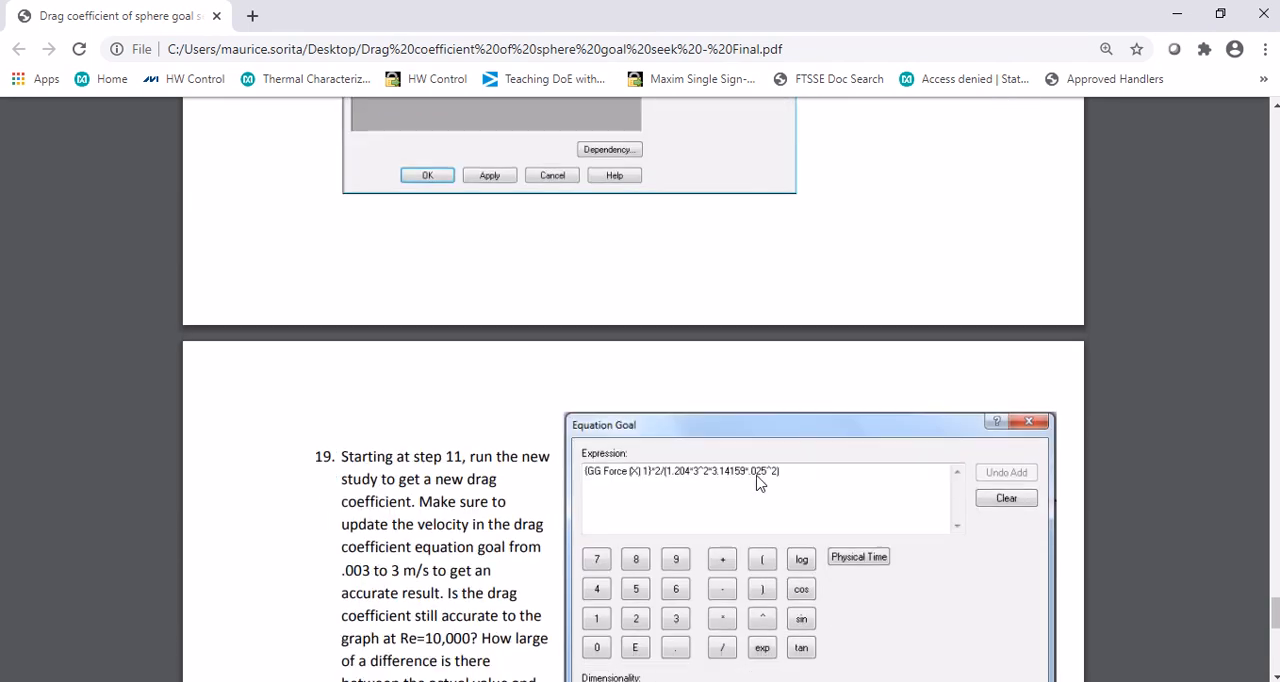
{"action": "scroll", "coordinate": [757, 484], "scroll_direction": "down", "scroll_amount": 3}
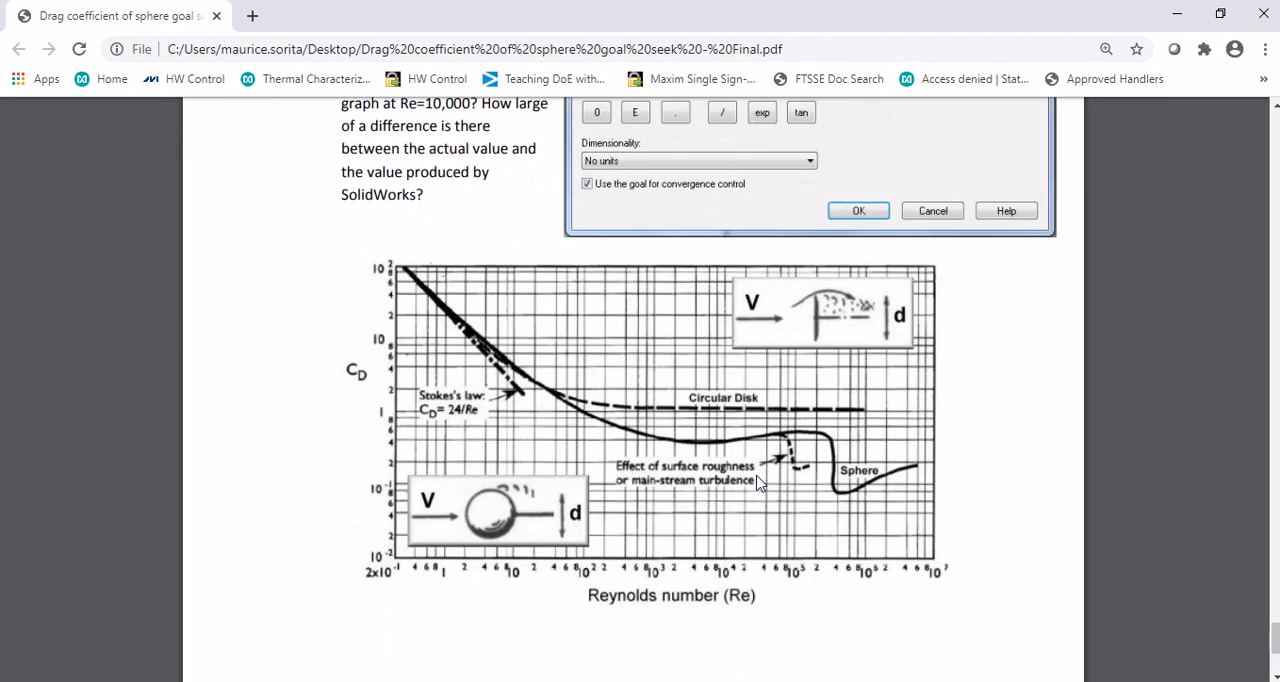
Return to SOLIDWORKS, run the Sphere CFD RE10000 calculation, and close the solver once it has finished
{"action": "key", "text": "alt+Tab"}
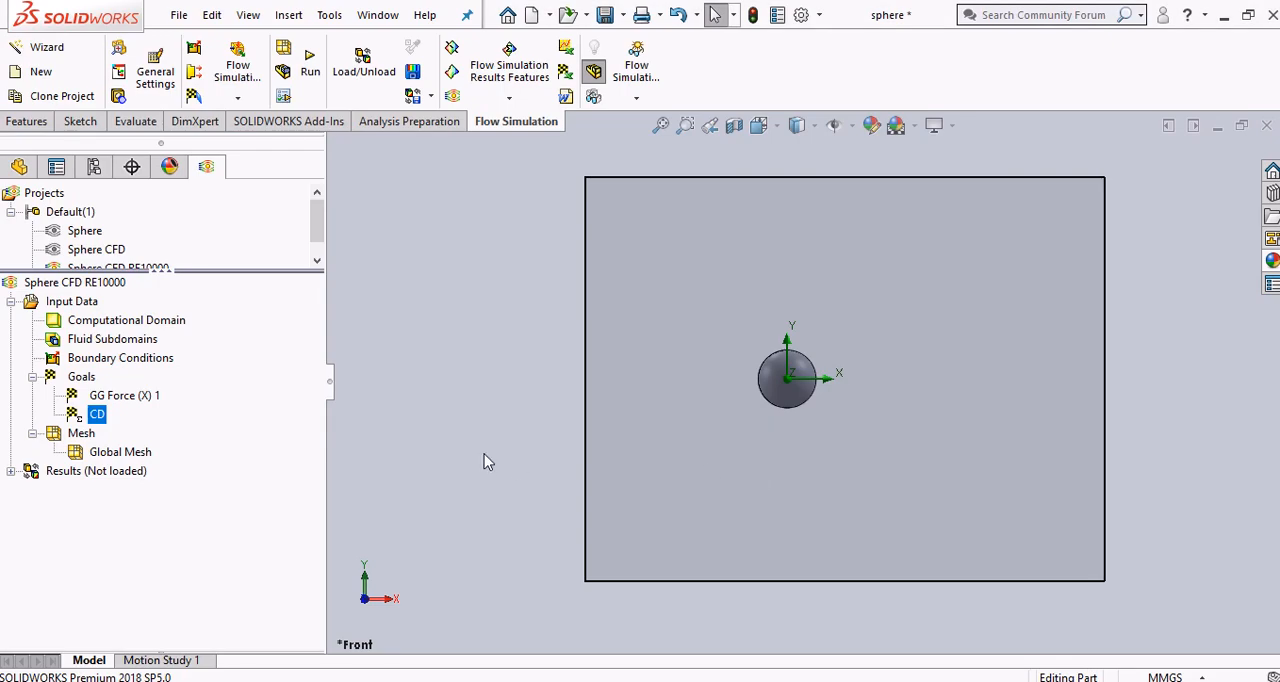
{"action": "left_click", "coordinate": [308, 62]}
{"action": "left_click", "coordinate": [310, 55]}
{"action": "left_click", "coordinate": [815, 252]}
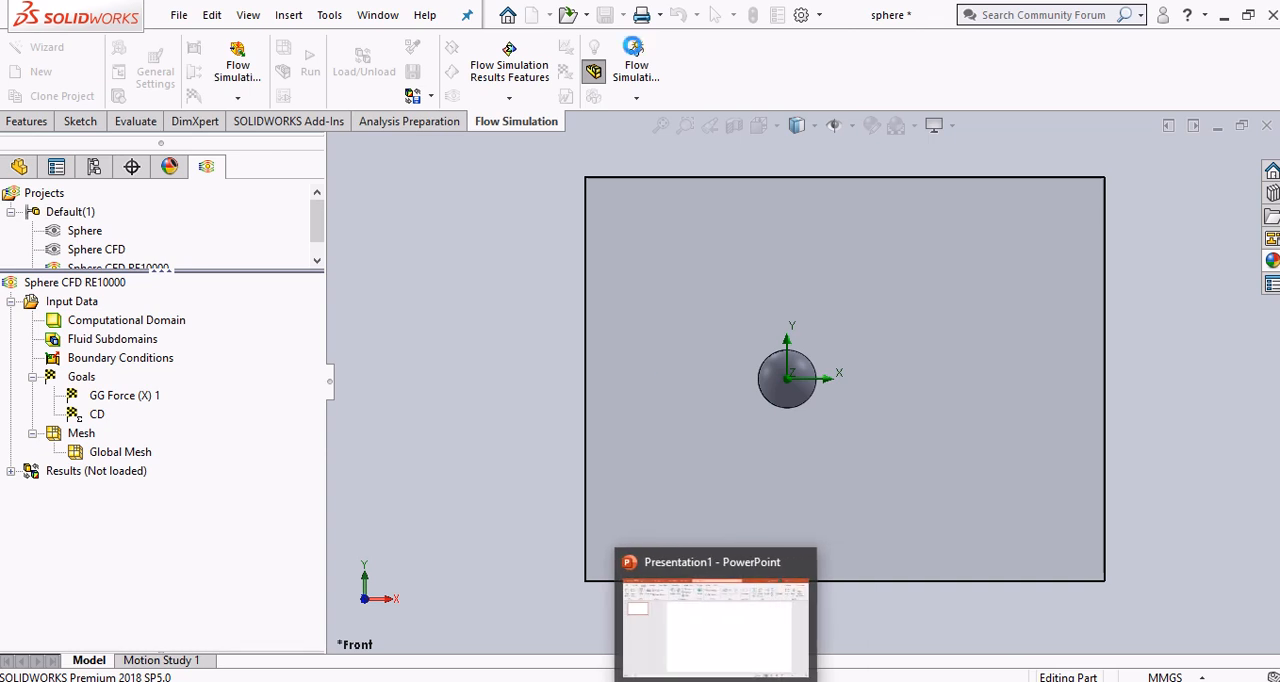
{"action": "mouse_move", "coordinate": [538, 8]}
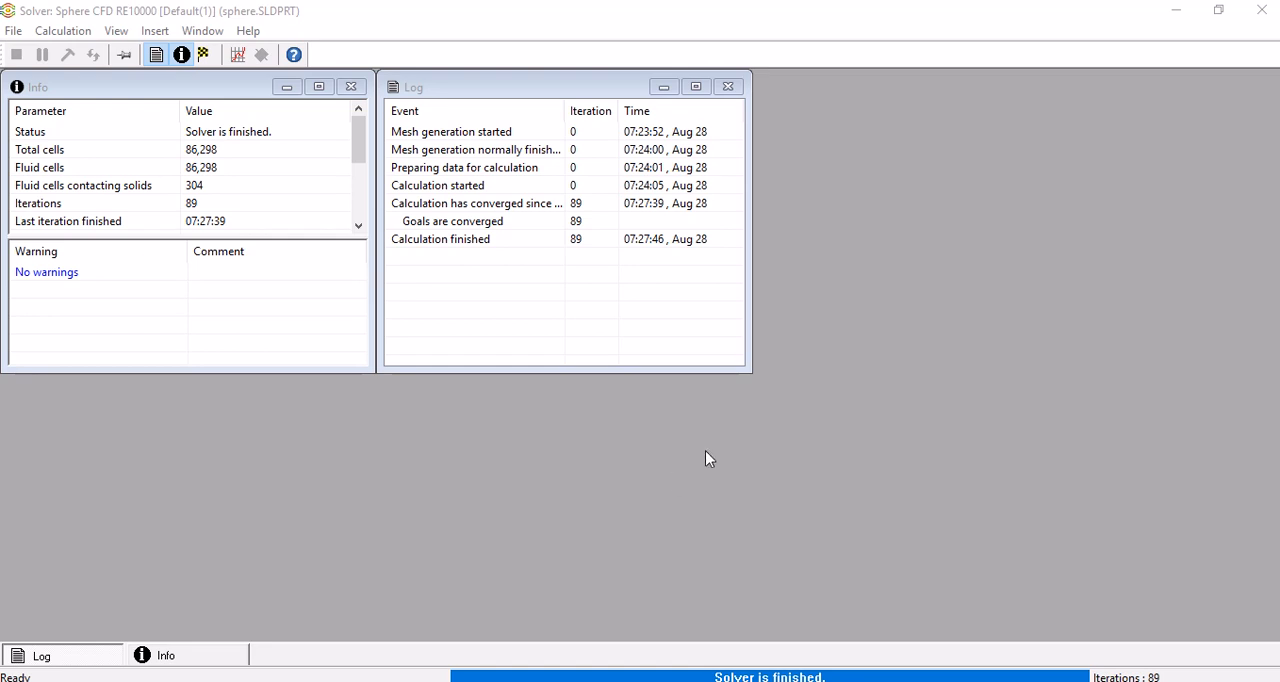
{"action": "left_click", "coordinate": [1264, 18]}
{"action": "left_click", "coordinate": [596, 528]}
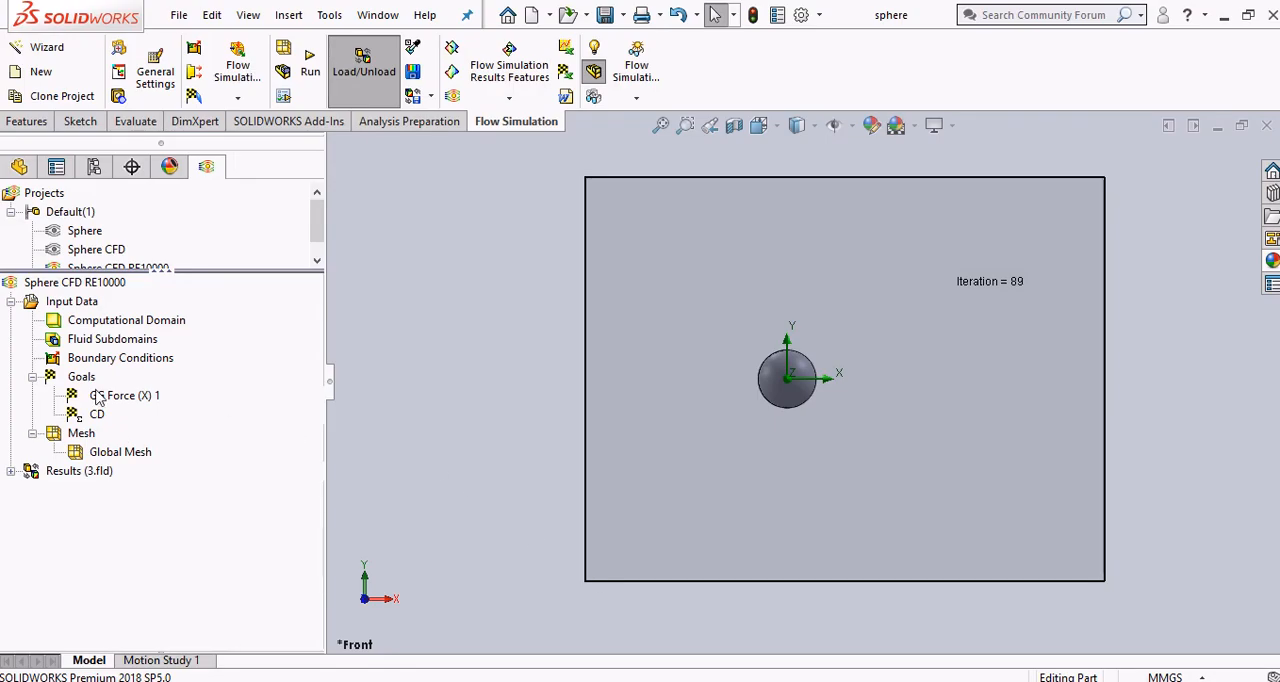
Expand the loaded results of the cloned project and show Cut Plot 1
{"action": "left_click", "coordinate": [12, 471]}
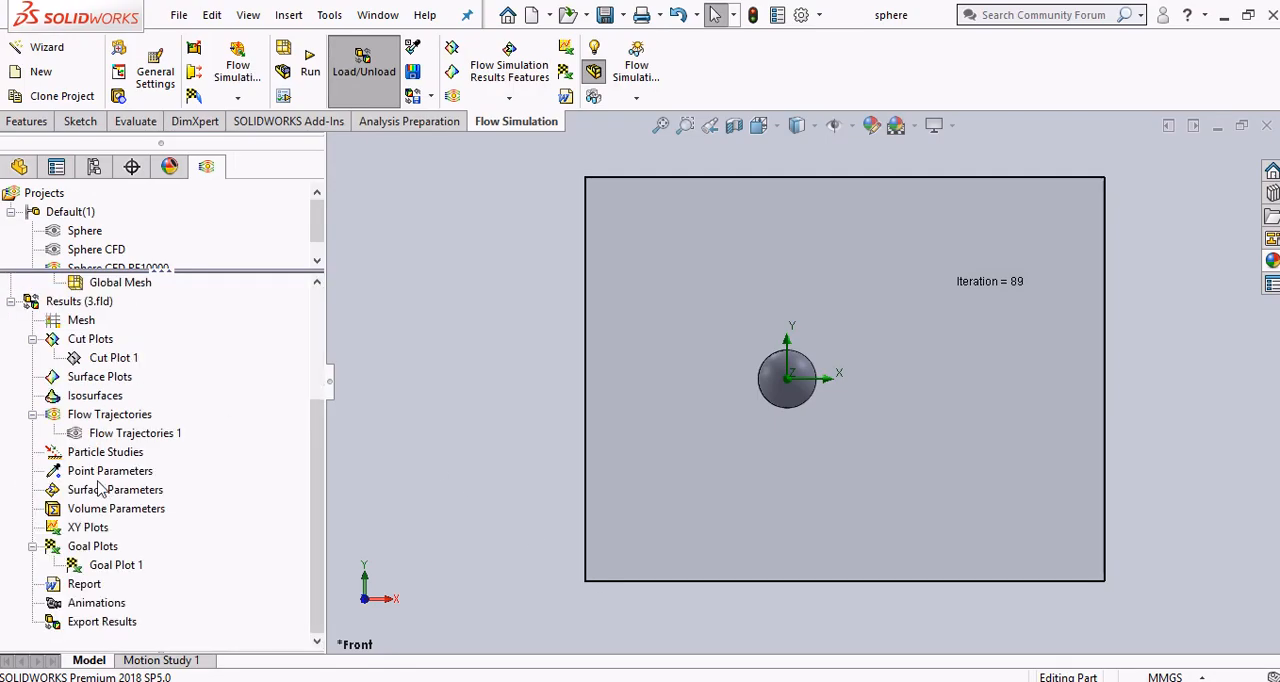
{"action": "right_click", "coordinate": [124, 358]}
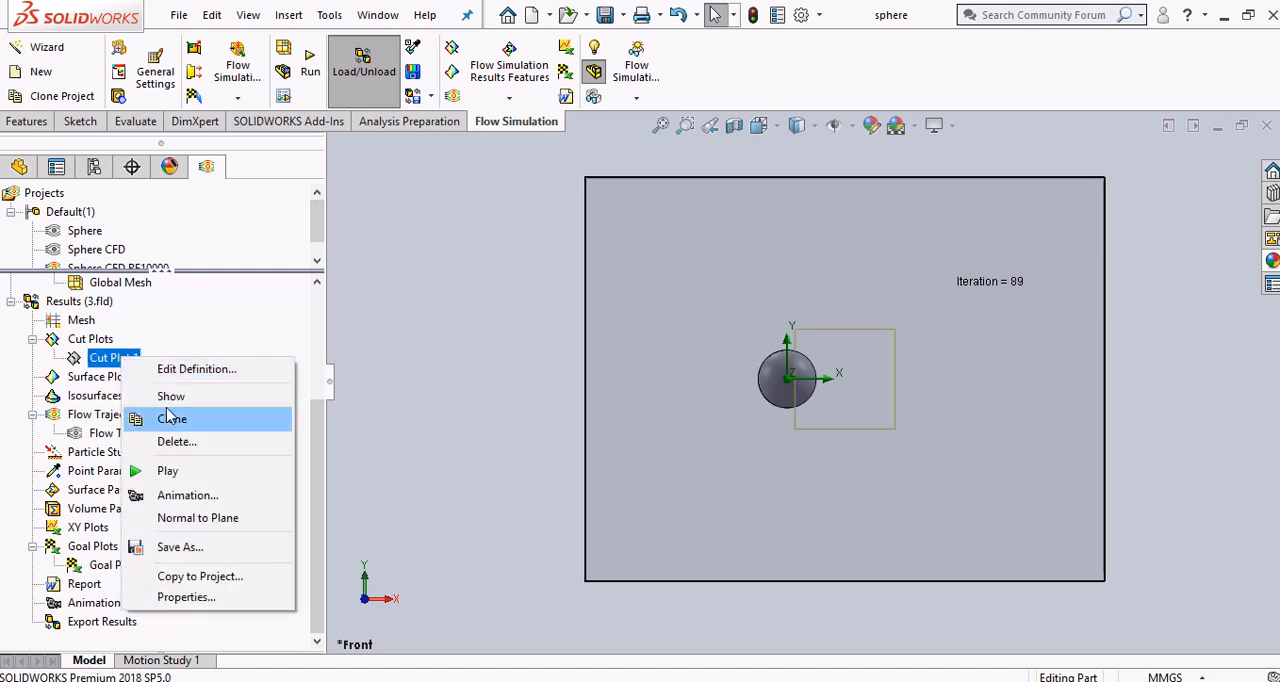
{"action": "left_click", "coordinate": [171, 396]}
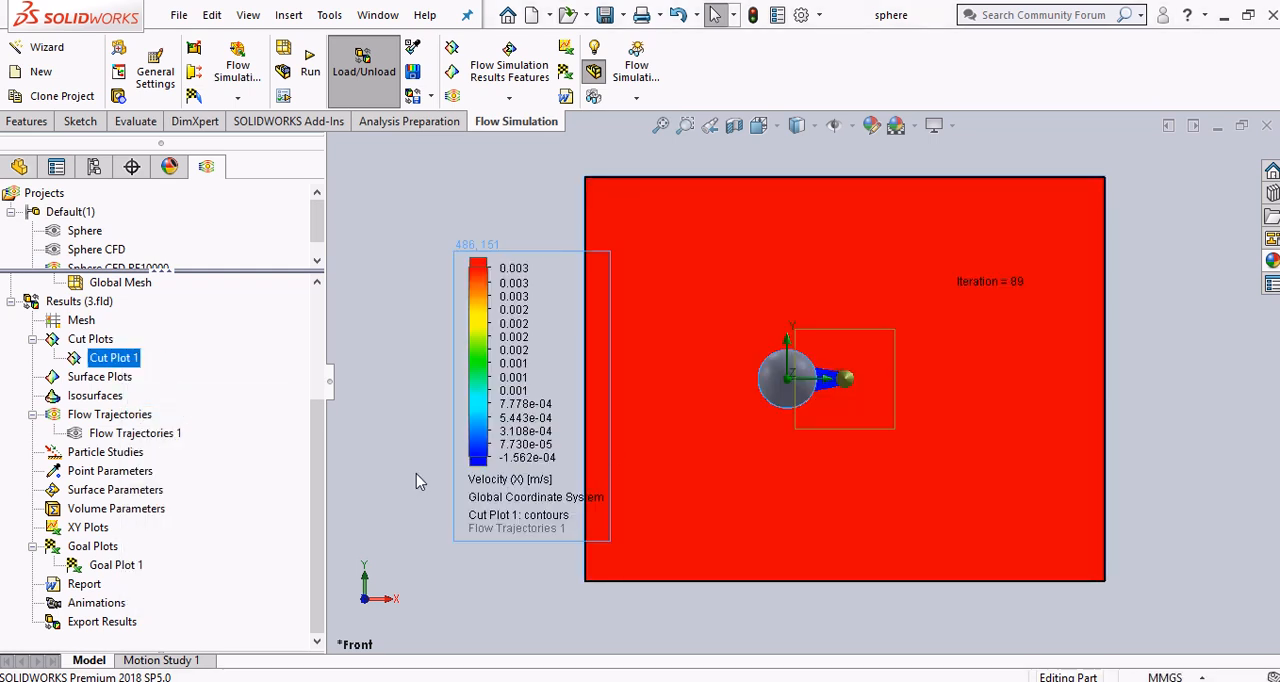
{"action": "left_click", "coordinate": [417, 475]}
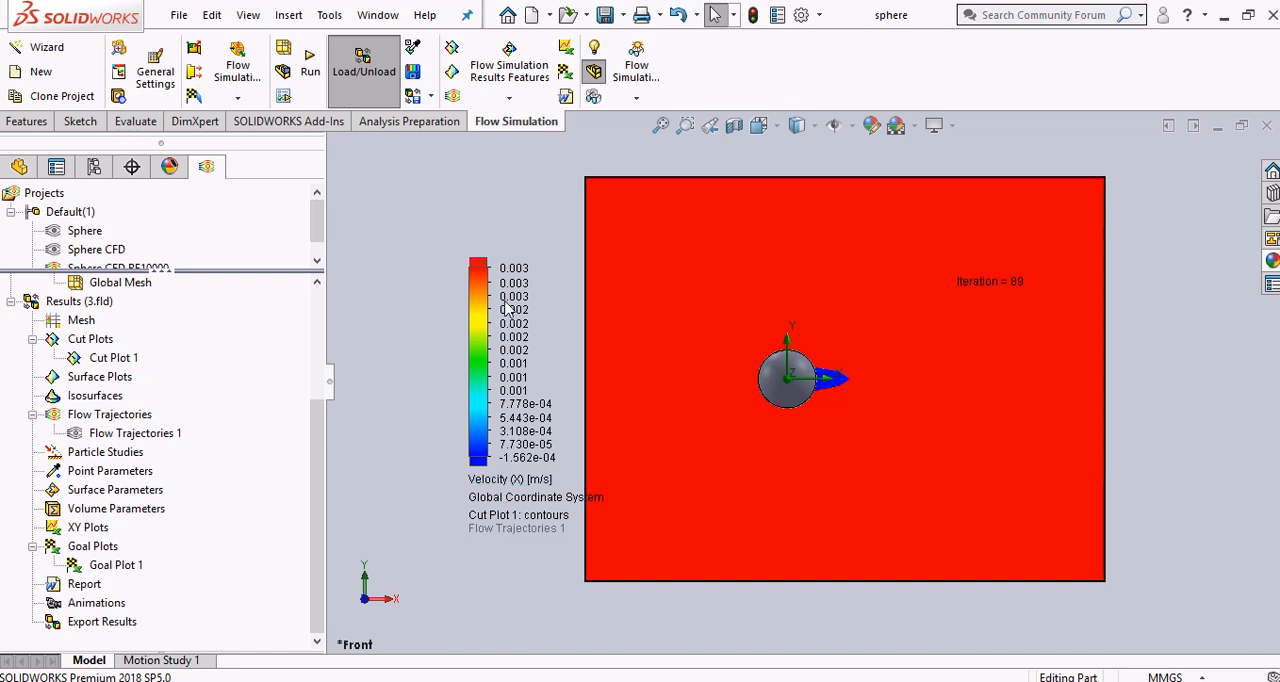
Reset the velocity legend's upper limit to the plot maximum and show Flow Trajectories 1 together with the cut plot
{"action": "left_click", "coordinate": [498, 262]}
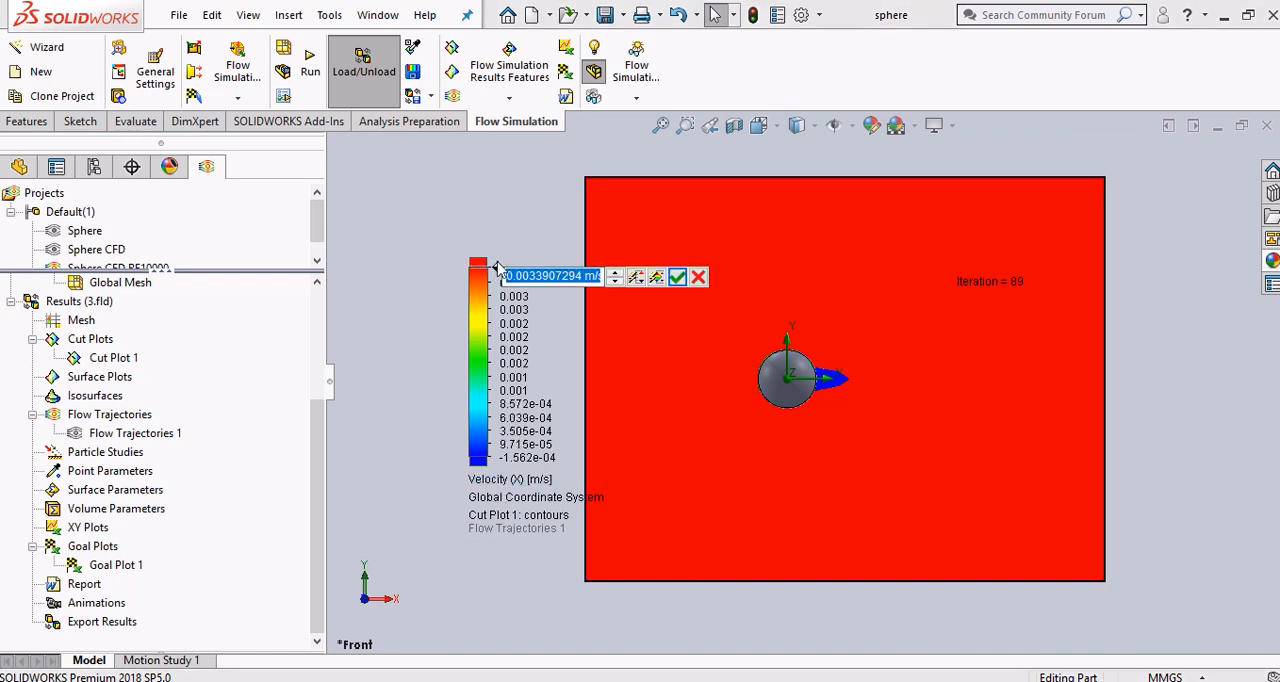
{"action": "left_click", "coordinate": [664, 280]}
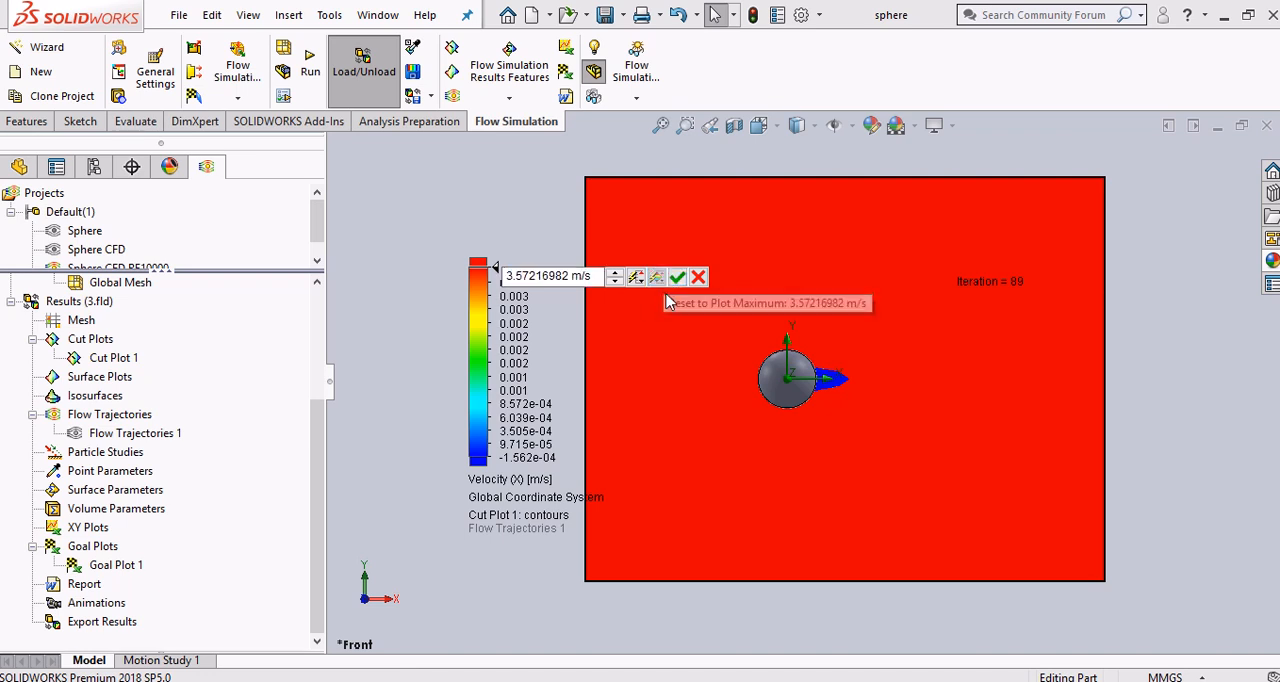
{"action": "left_click", "coordinate": [677, 277]}
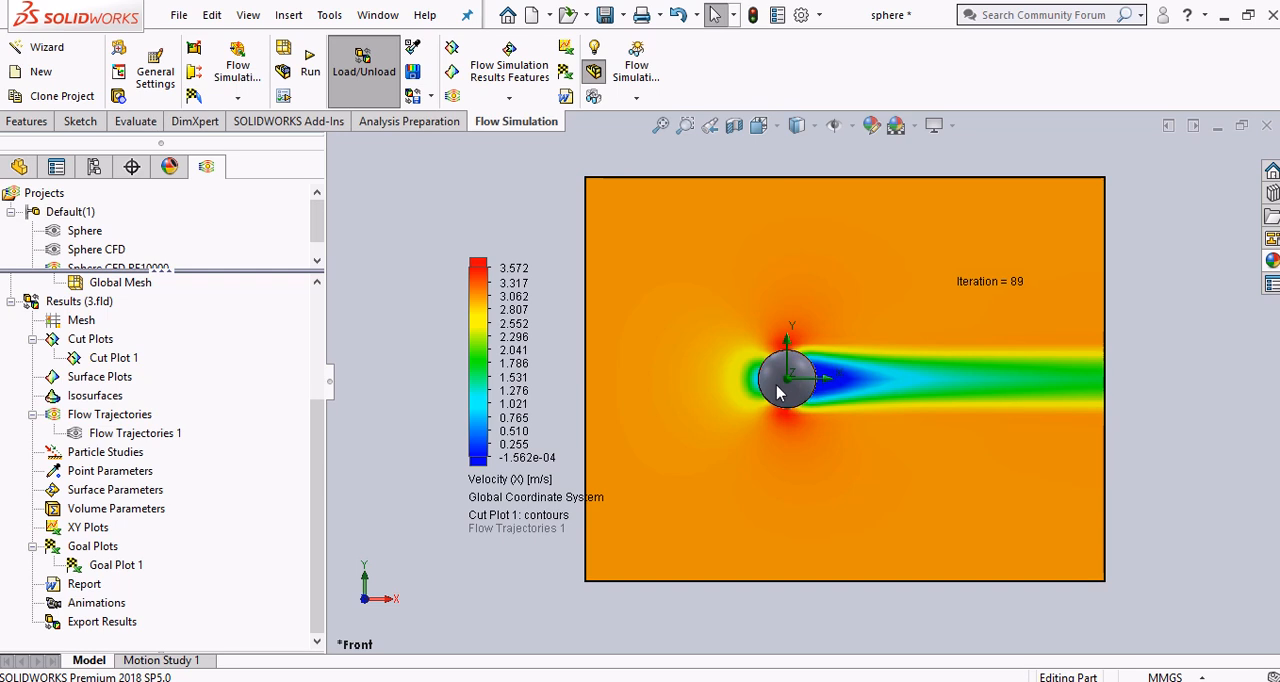
{"action": "right_click", "coordinate": [167, 437]}
{"action": "left_click", "coordinate": [263, 205]}
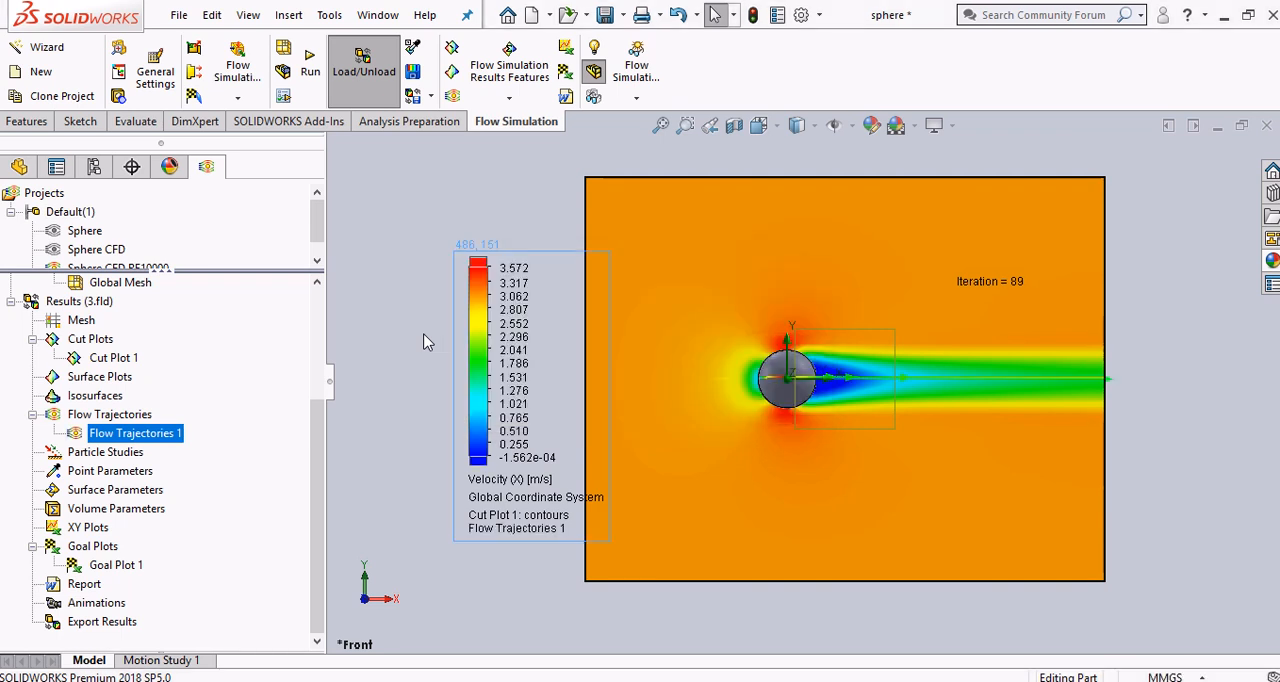
Open the definition of Goal Plot 1 and display the summary table for all goals, GG Force (X) 1 and CD
{"action": "right_click", "coordinate": [102, 566]}
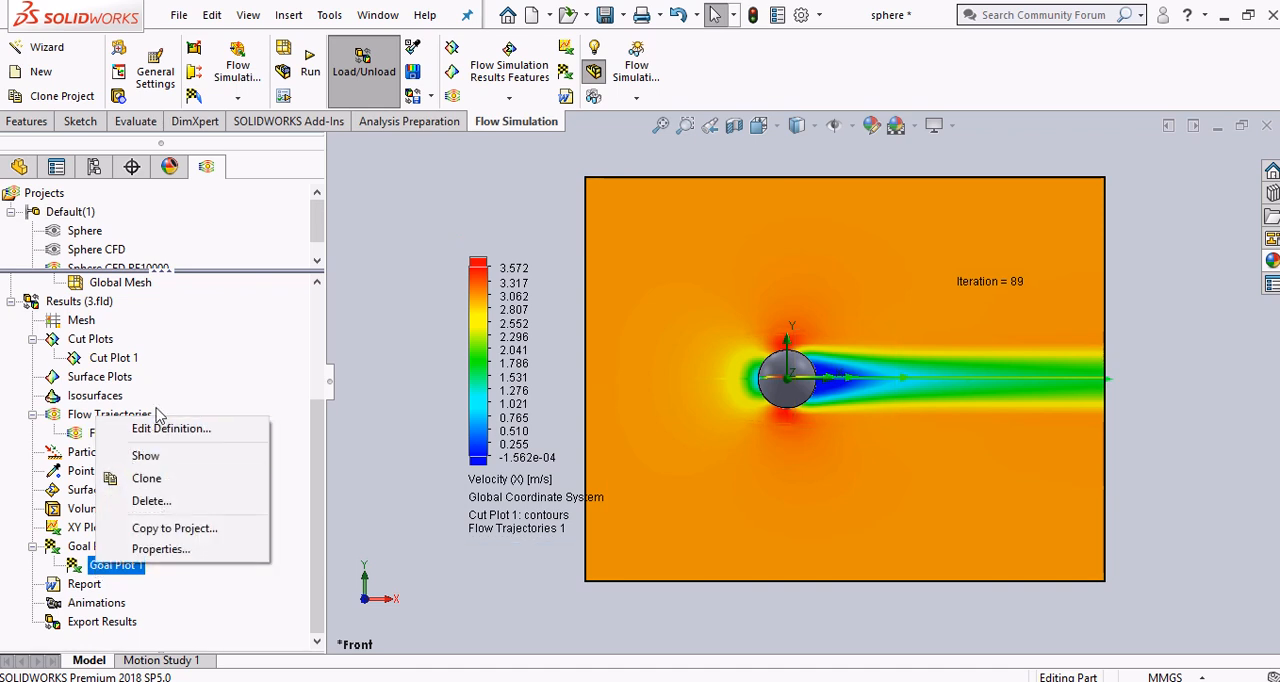
{"action": "left_click", "coordinate": [162, 430]}
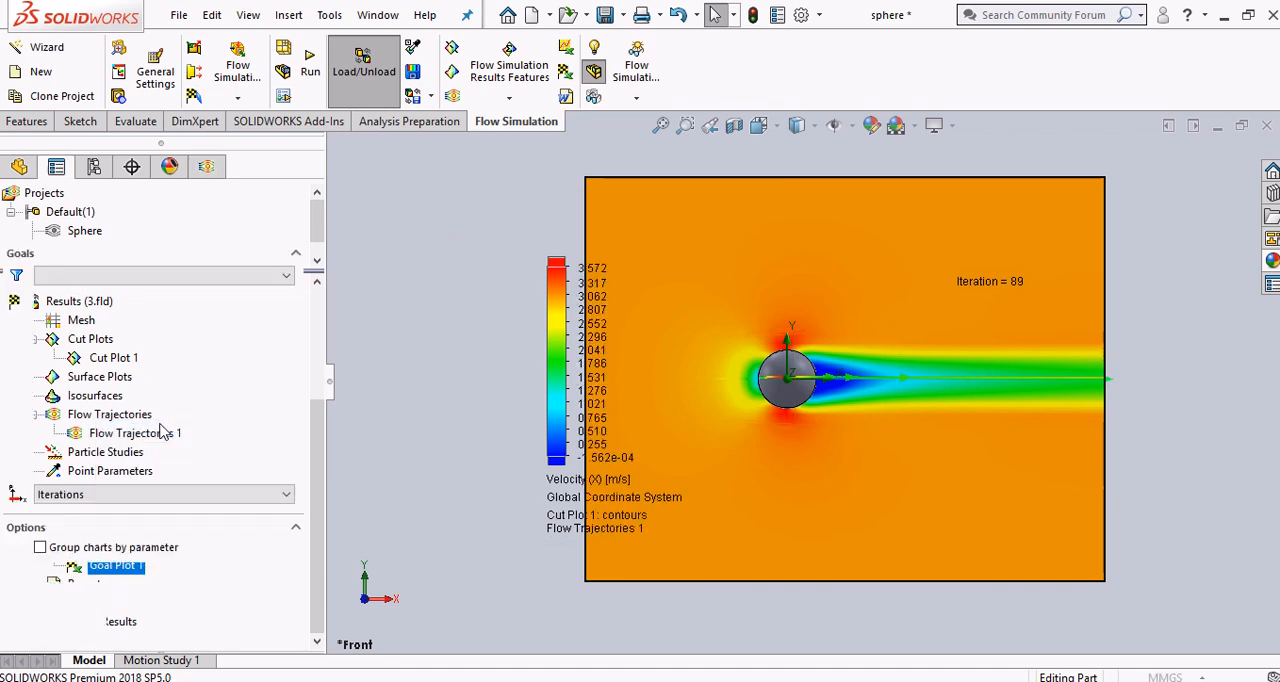
{"action": "left_click", "coordinate": [128, 630]}
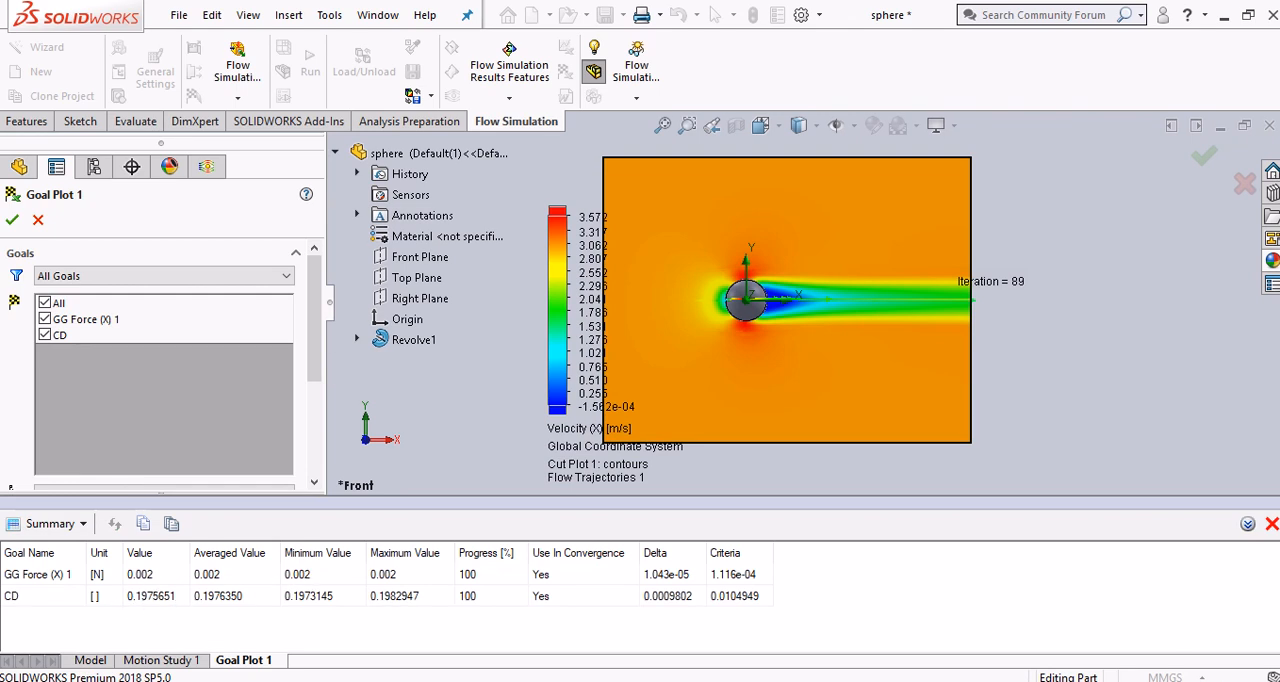
Switch to the reynolds workbook in Excel and move the red RE10,000 marker line and its label to 10^5 on the Reynolds number axis
{"action": "key", "text": "alt+Tab"}
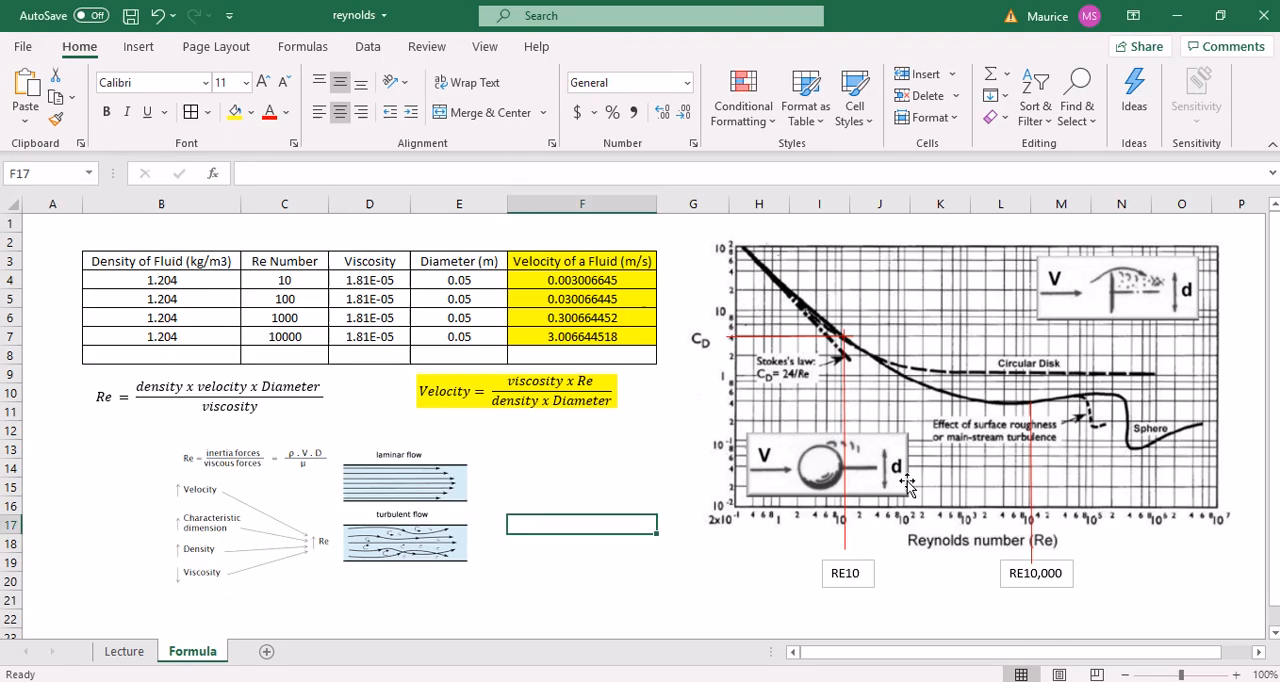
{"action": "left_click", "coordinate": [986, 586]}
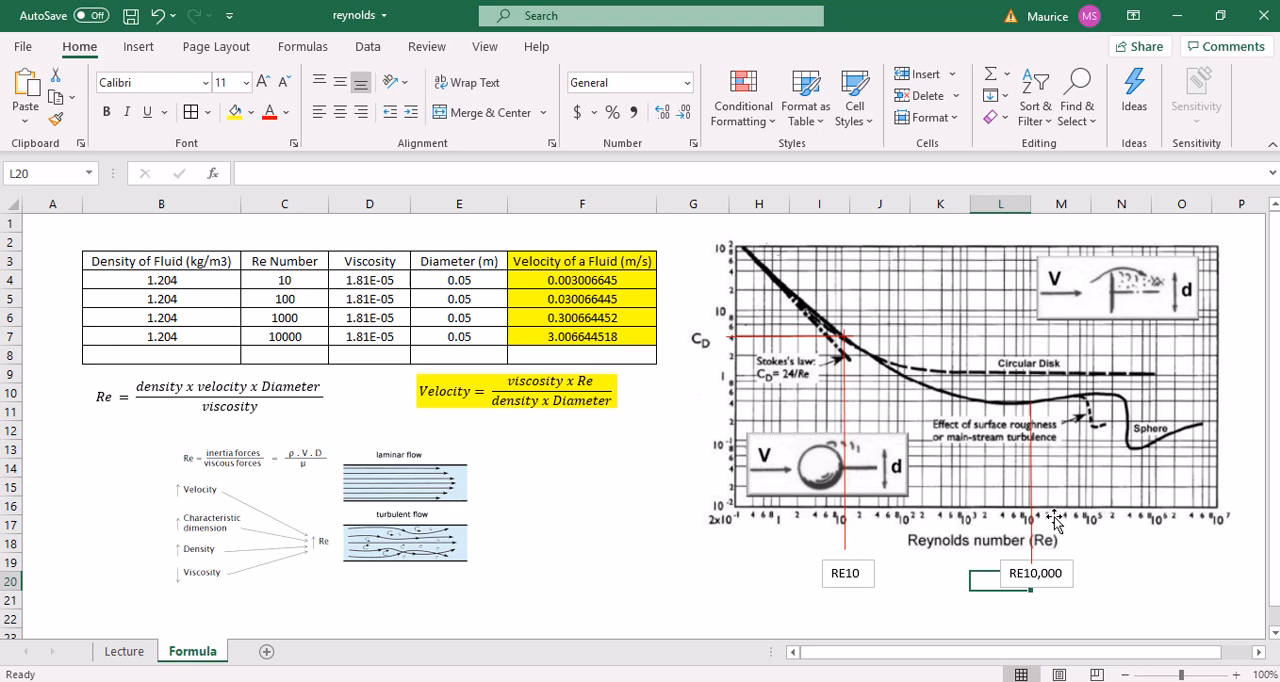
{"action": "left_click", "coordinate": [1130, 585]}
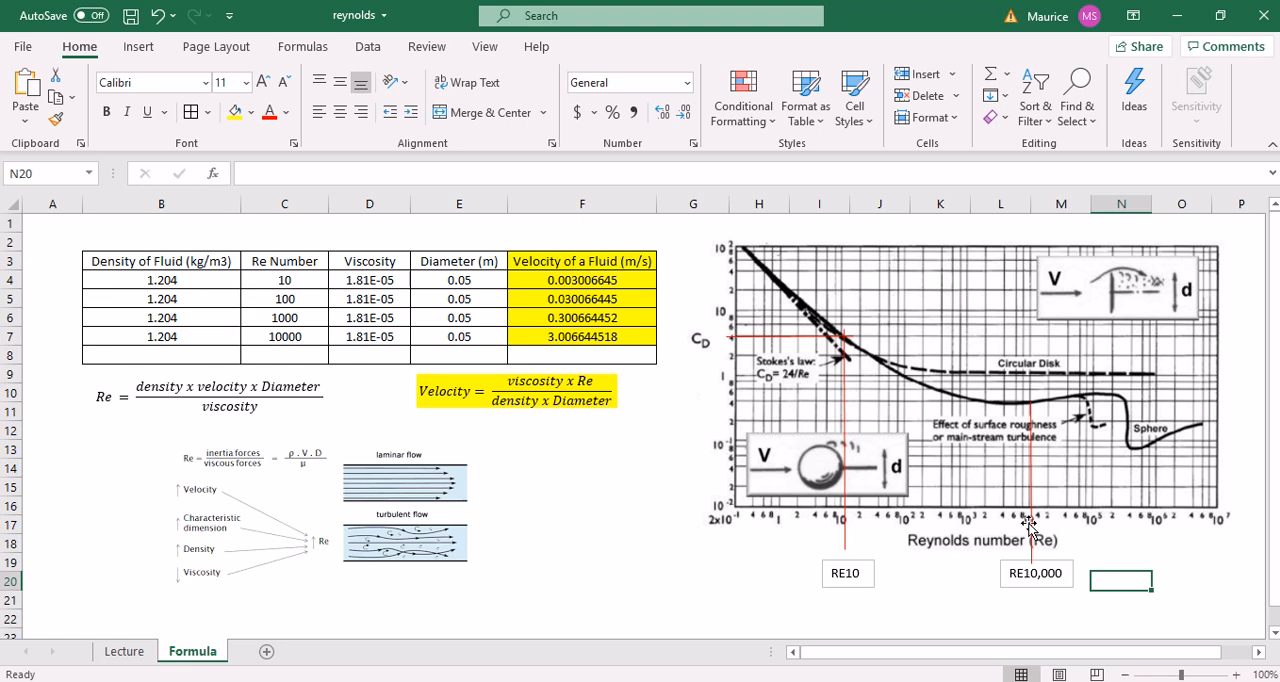
{"action": "left_click_drag", "start_coordinate": [1030, 524], "coordinate": [1092, 516]}
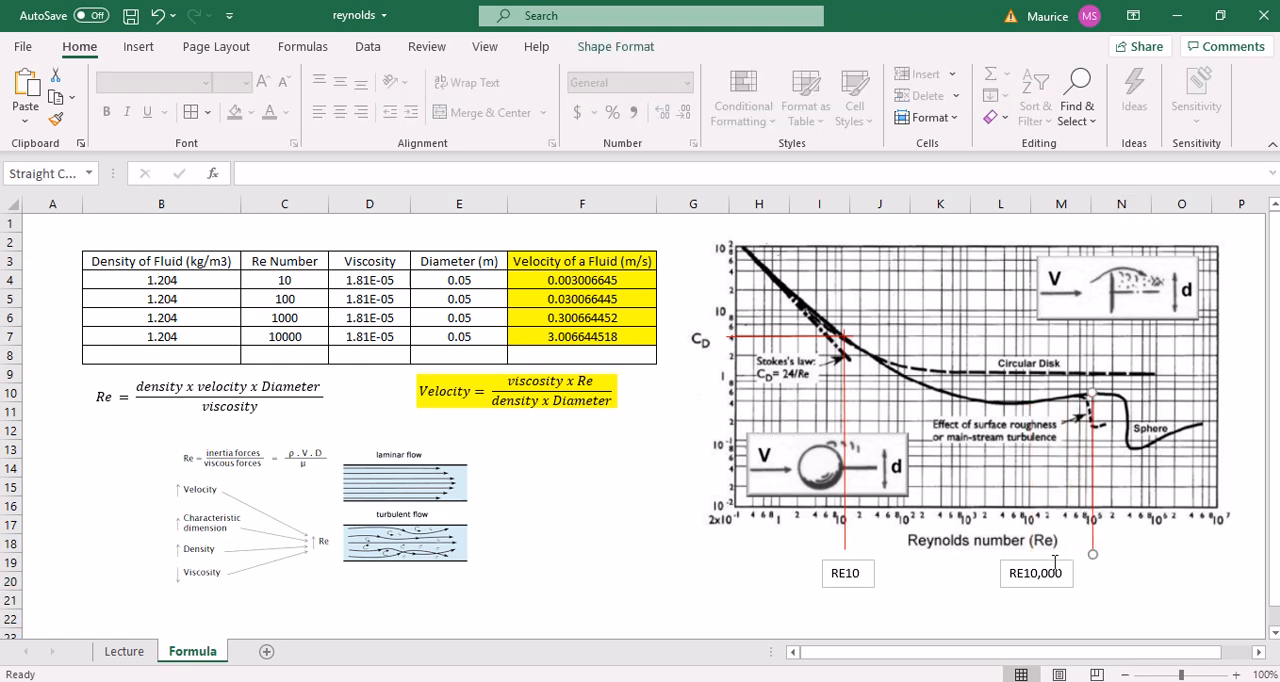
{"action": "left_click", "coordinate": [1054, 563]}
{"action": "left_click_drag", "start_coordinate": [1054, 563], "coordinate": [1104, 560]}
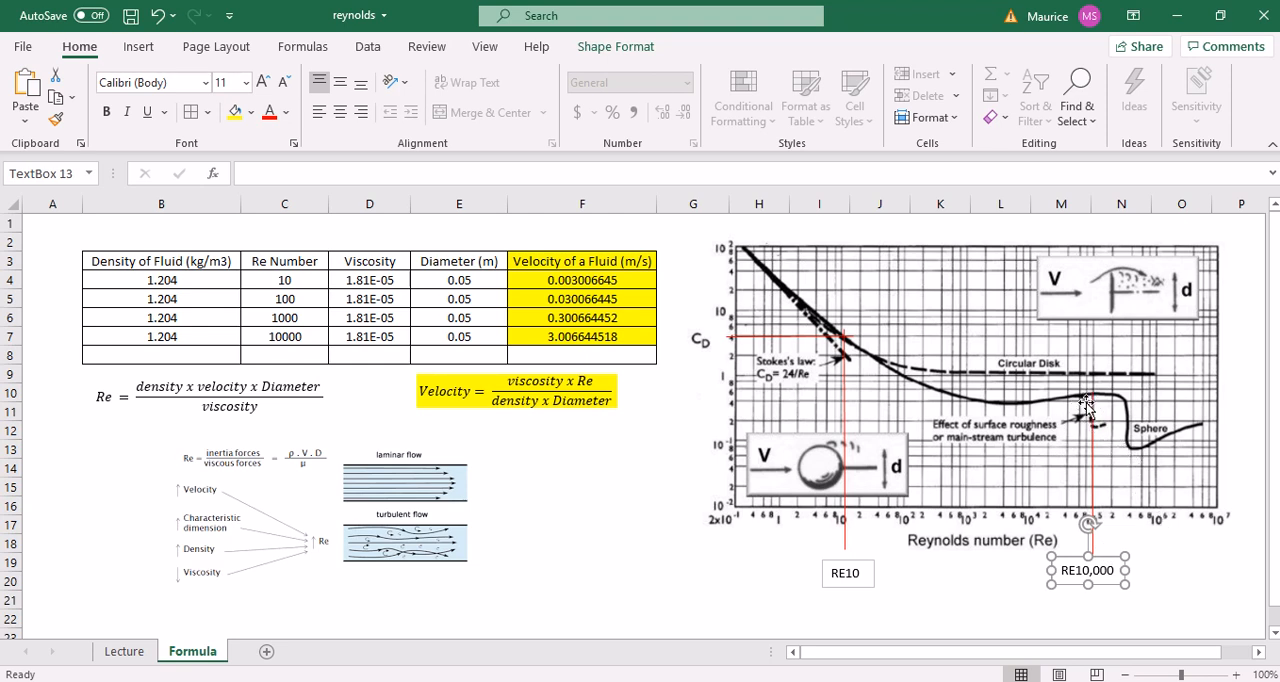
{"action": "left_click", "coordinate": [631, 523]}
{"action": "left_click", "coordinate": [659, 588]}
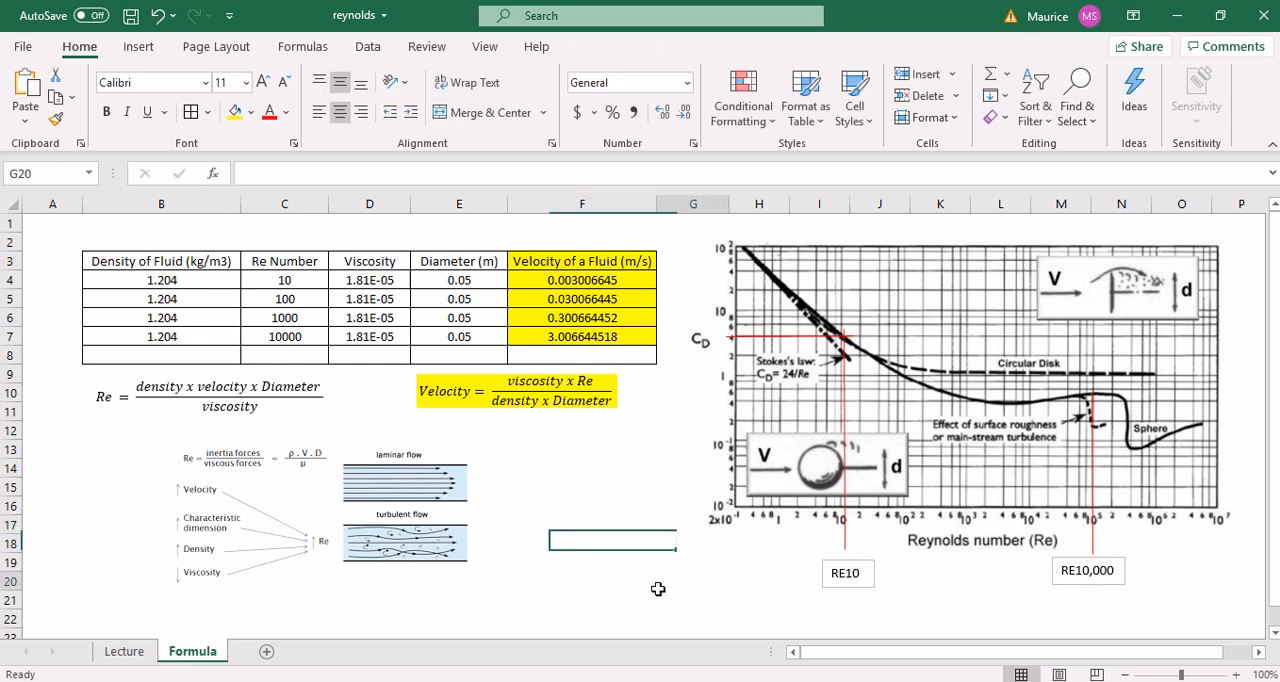
Compare the drag coefficient graph and step 19 in the Chrome PDF guide with the marked-up graph in the Excel workbook
{"action": "mouse_move", "coordinate": [762, 681]}
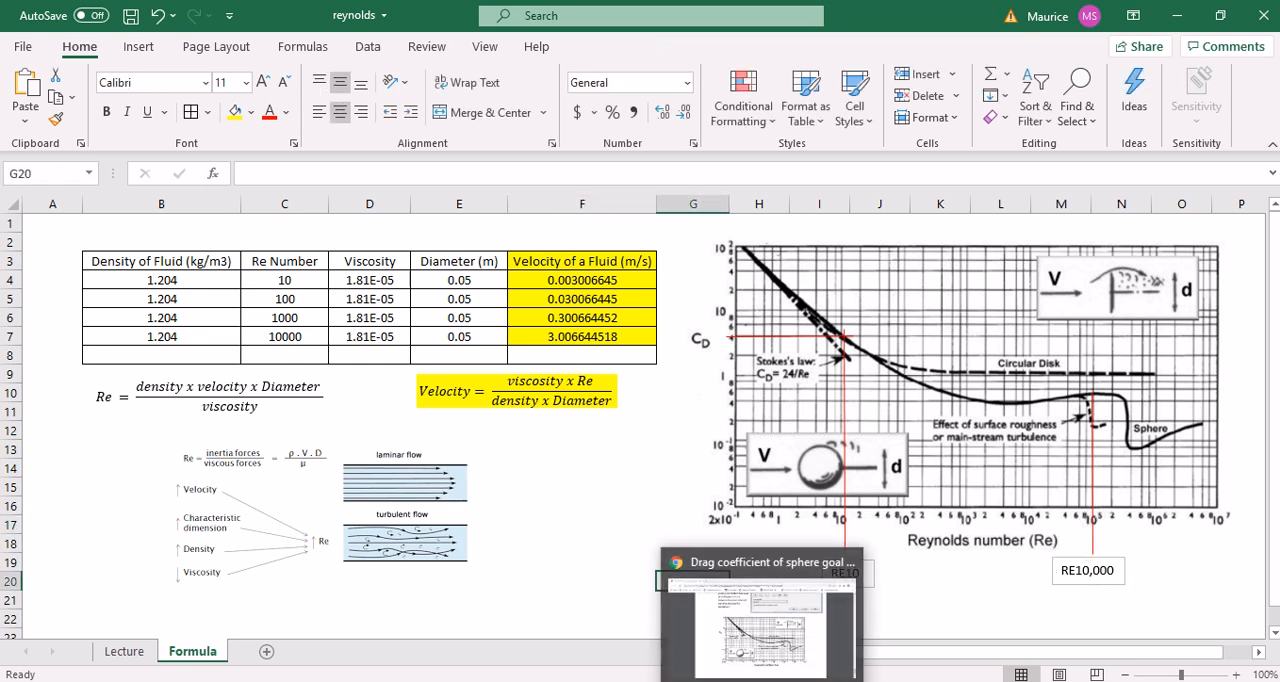
{"action": "left_click", "coordinate": [760, 625]}
{"action": "scroll", "coordinate": [760, 518], "scroll_direction": "up", "scroll_amount": 1}
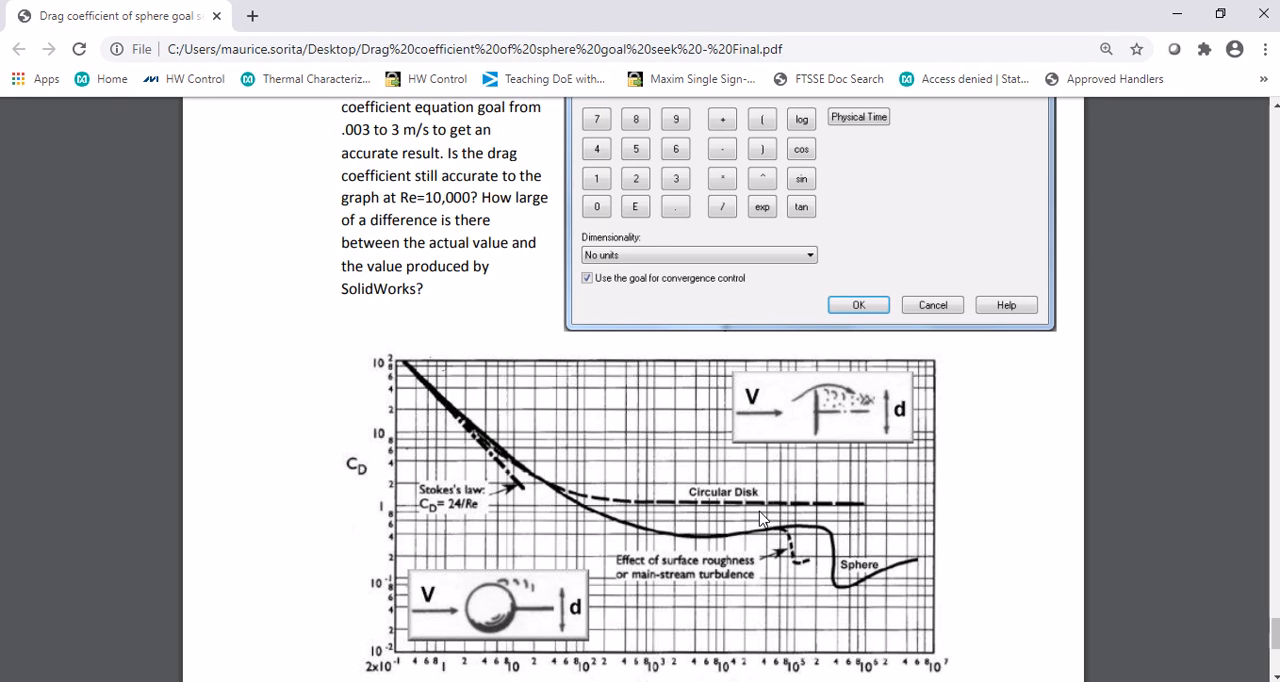
{"action": "scroll", "coordinate": [760, 518], "scroll_direction": "down", "scroll_amount": 1}
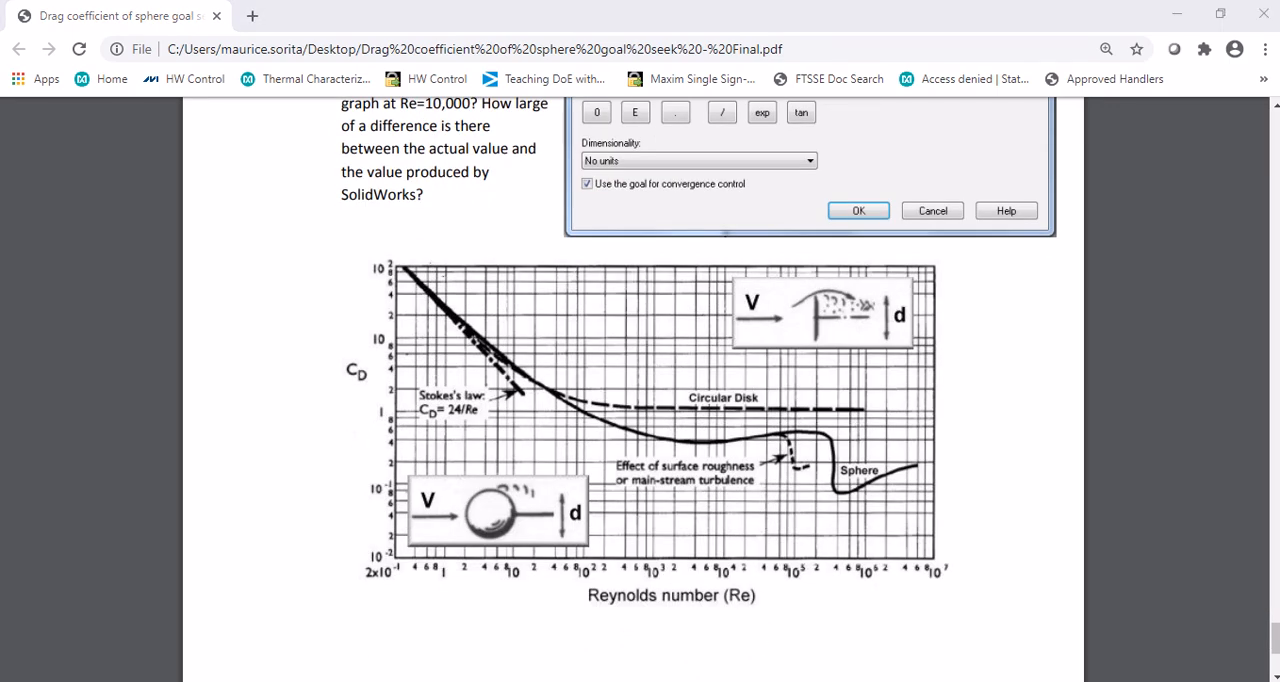
{"action": "key", "text": "alt+Tab"}
{"action": "left_click", "coordinate": [643, 567]}
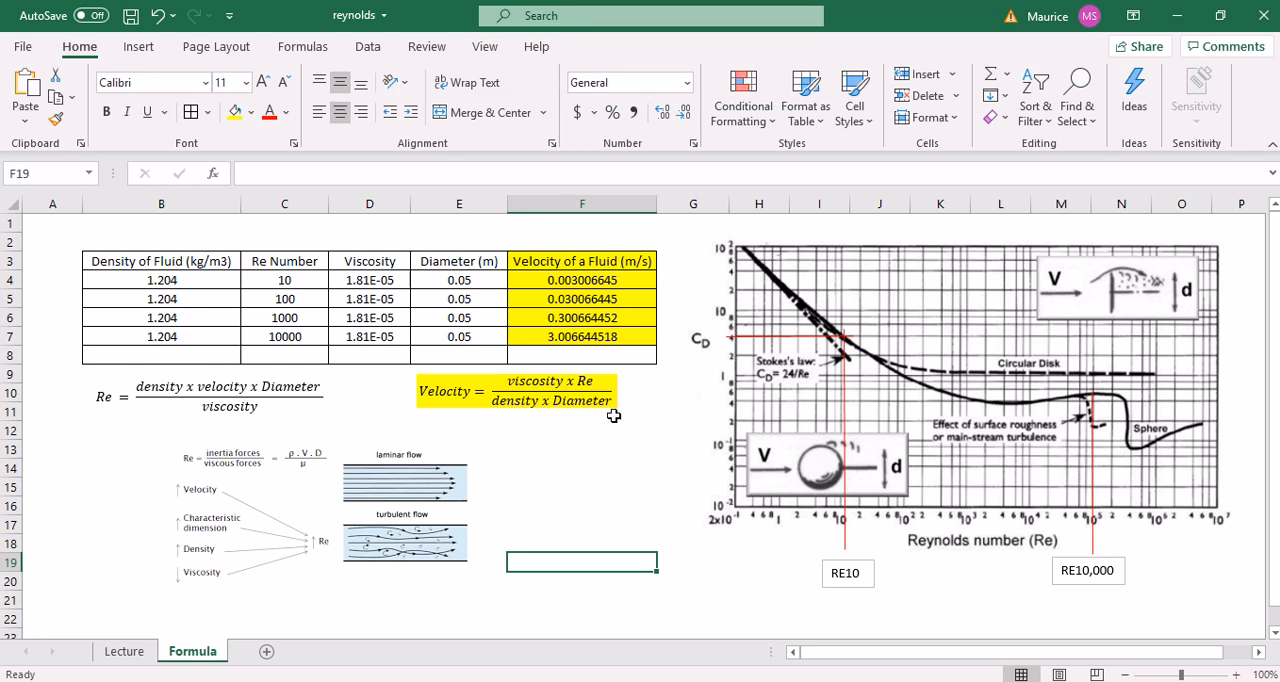
{"action": "key", "text": "alt+Tab"}
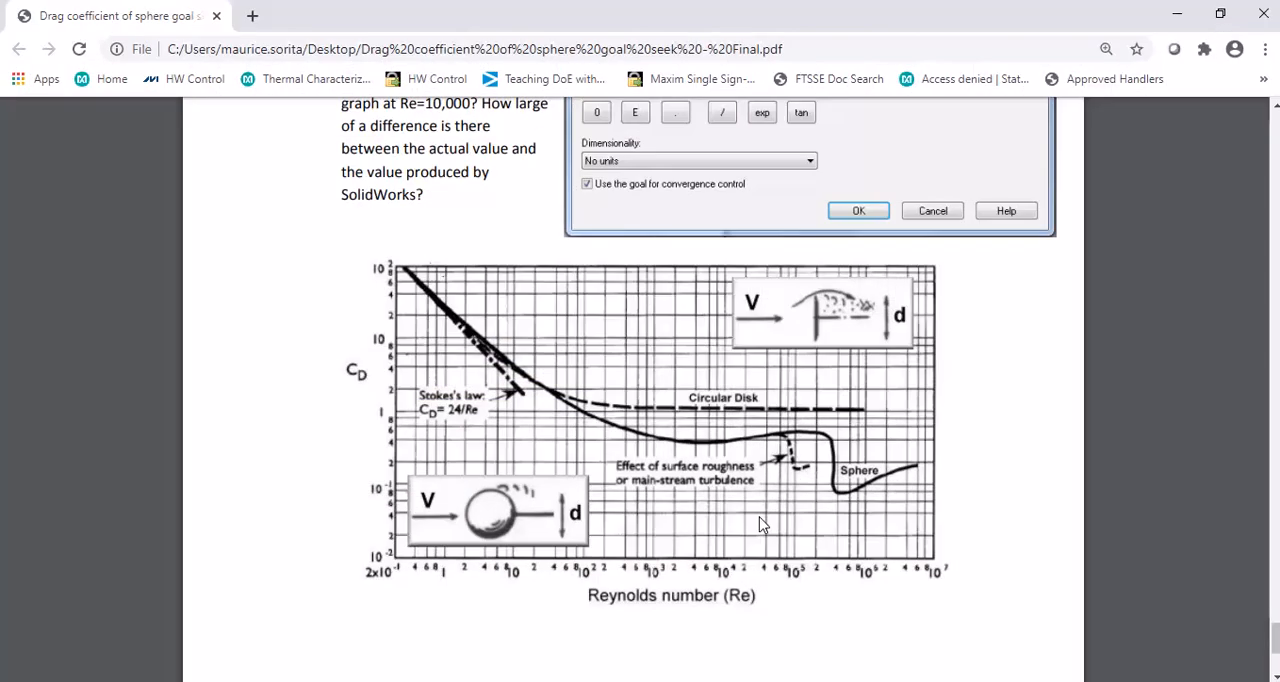
{"action": "scroll", "coordinate": [760, 522], "scroll_direction": "up", "scroll_amount": 1}
{"action": "scroll", "coordinate": [760, 522], "scroll_direction": "up", "scroll_amount": 2}
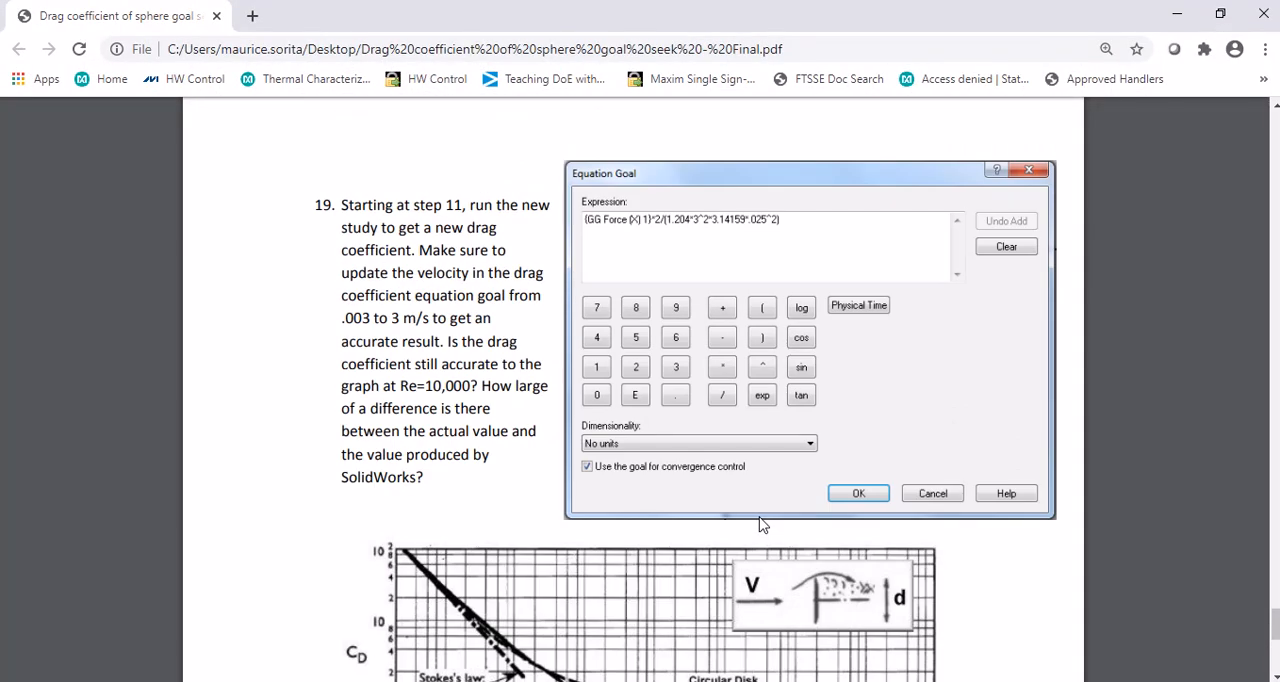
{"action": "key", "text": "alt+Tab"}
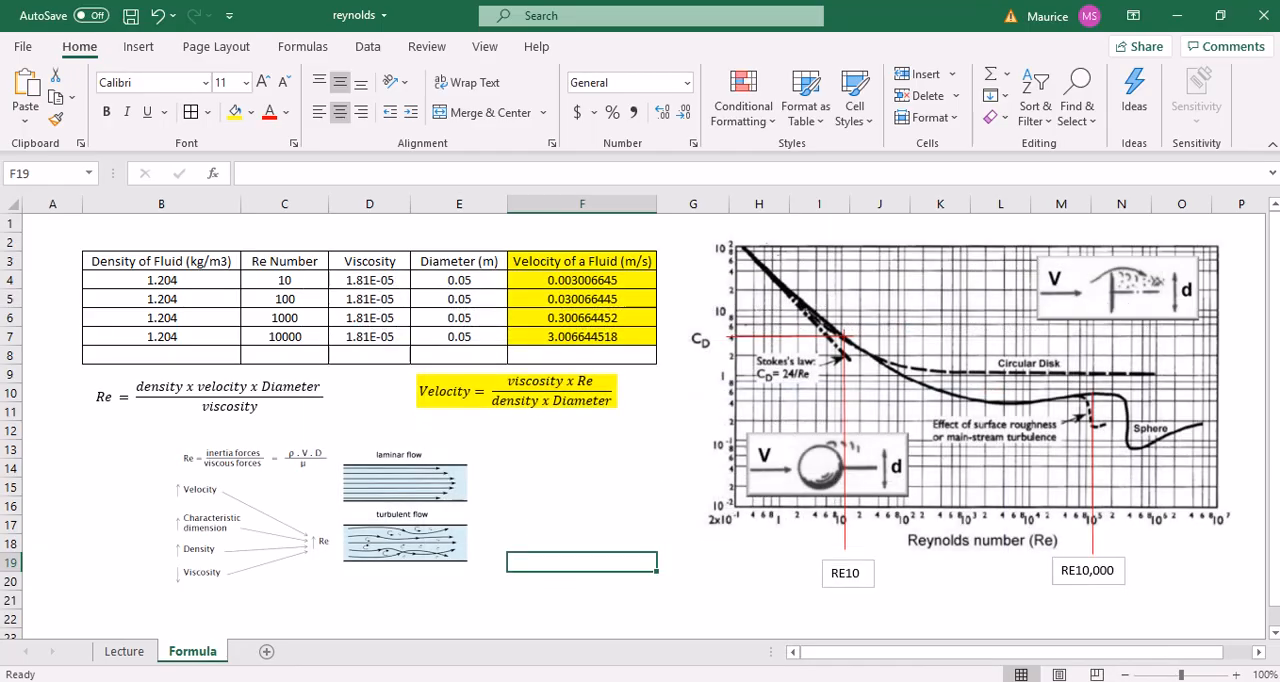
Return to SOLIDWORKS and accept Goal Plot 1
{"action": "key", "text": "alt+Tab"}
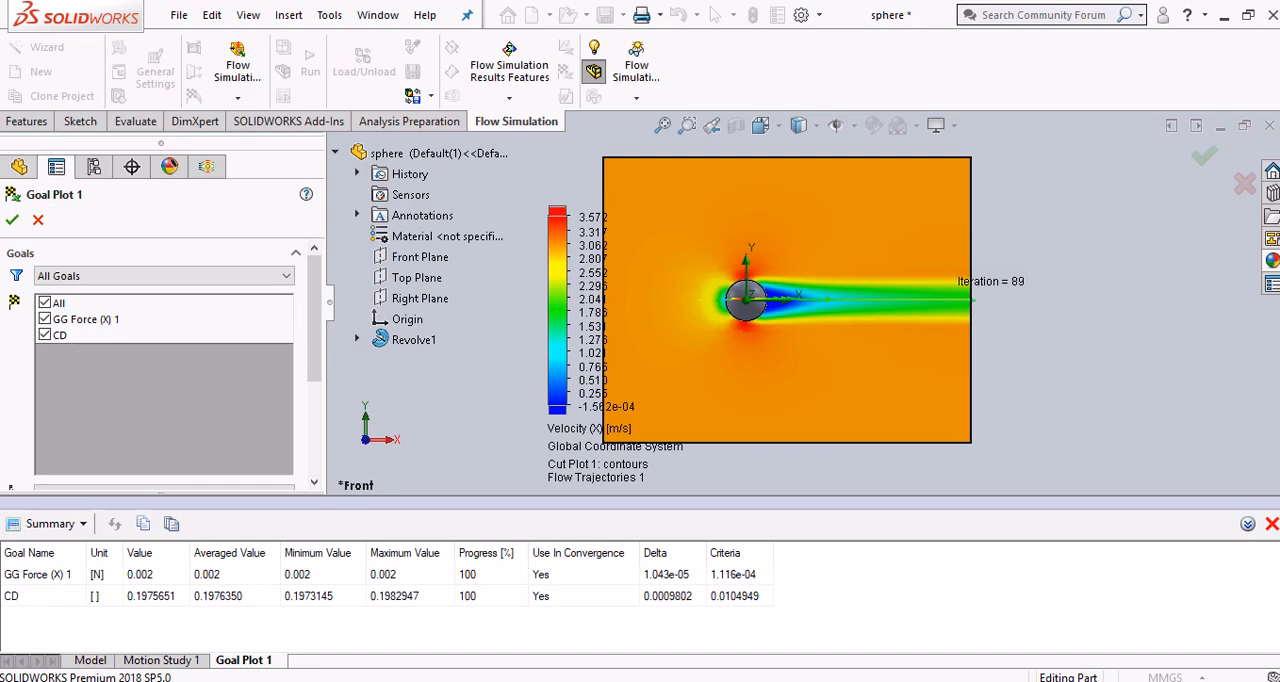
{"action": "left_click", "coordinate": [12, 219]}
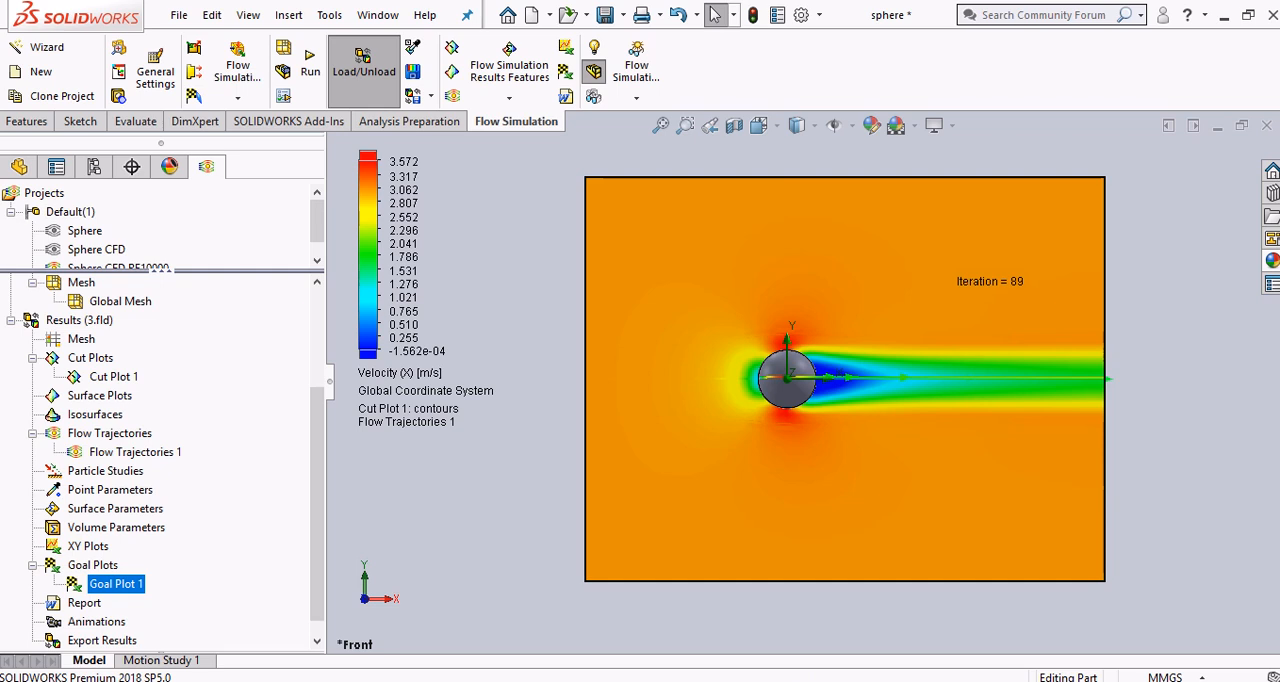